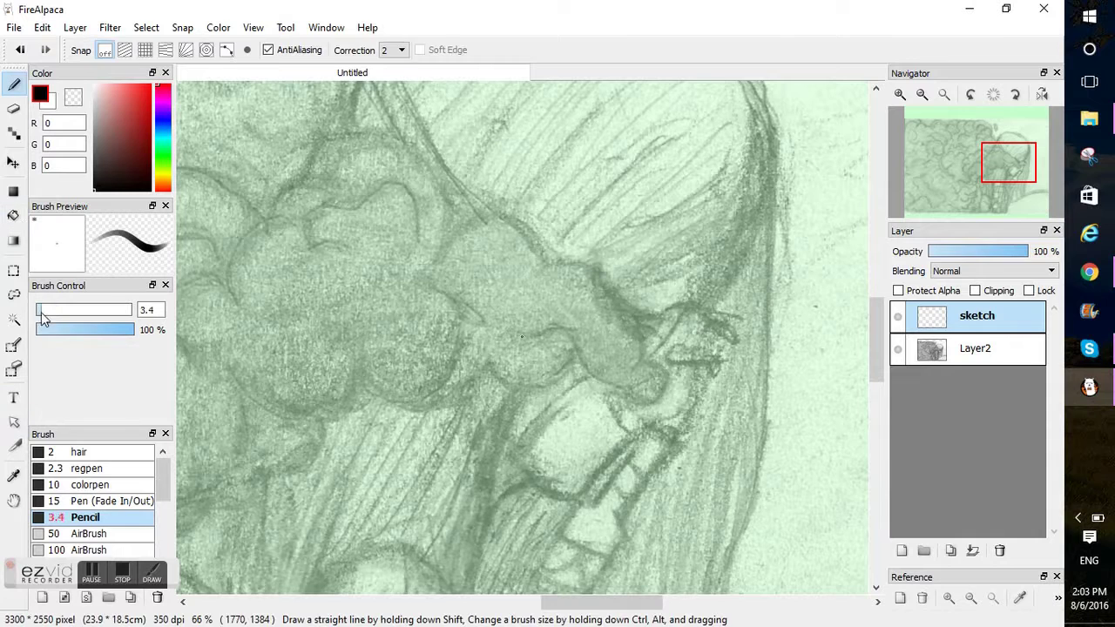
- Trace the rounded jaw-like form under the dome, set the brush opacity to 77%, and add the dome's lower edge strokes
drag(693, 301, 640, 357)
drag(586, 376, 515, 441)
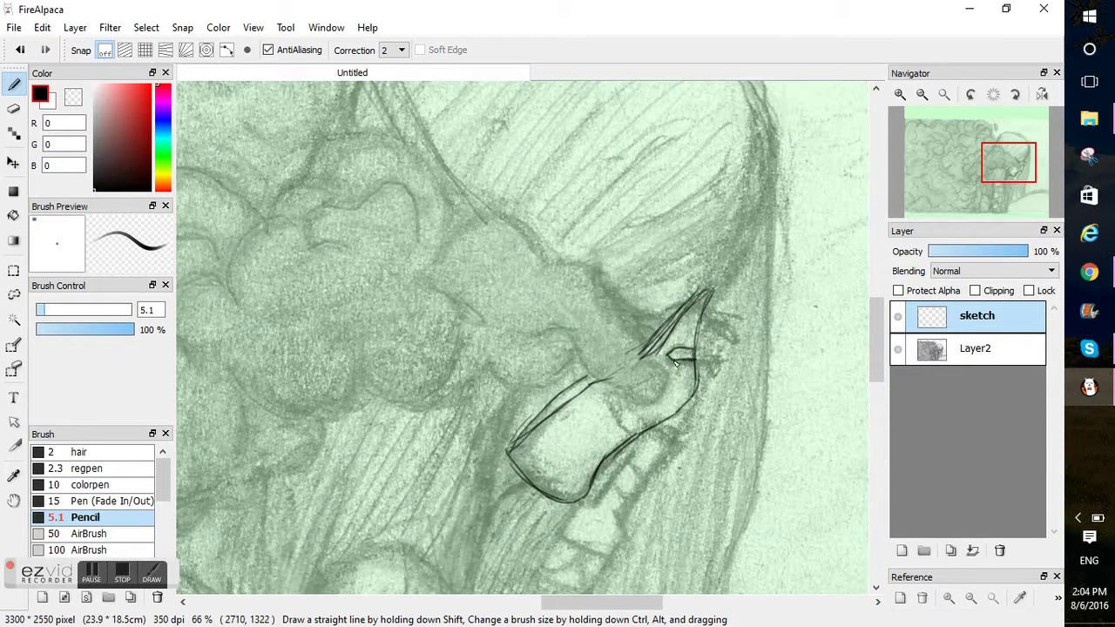
click(116, 329)
drag(707, 295, 763, 131)
drag(635, 324, 602, 286)
- Trace the segmented piece below the jaw-like form, including its cross bands and jagged end
scroll(641, 326, down, 3)
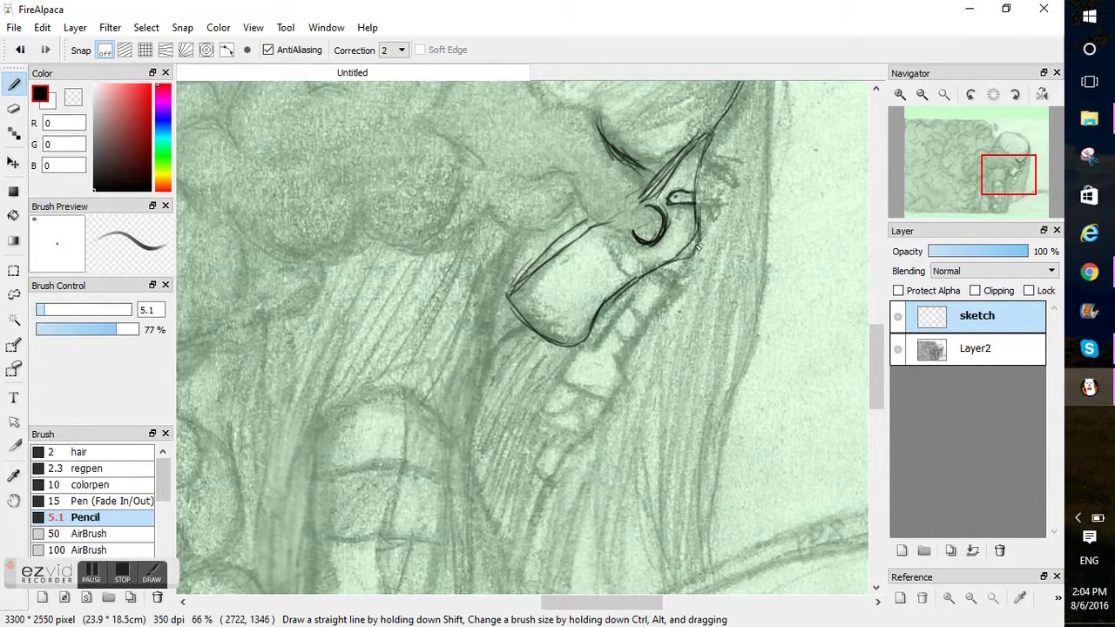
mouse_move(646, 276)
mouse_down()
mouse_move(585, 348)
mouse_move(640, 280)
mouse_up()
mouse_move(675, 286)
mouse_down()
mouse_move(620, 362)
mouse_move(580, 453)
mouse_up()
drag(582, 350, 526, 433)
drag(571, 380, 603, 404)
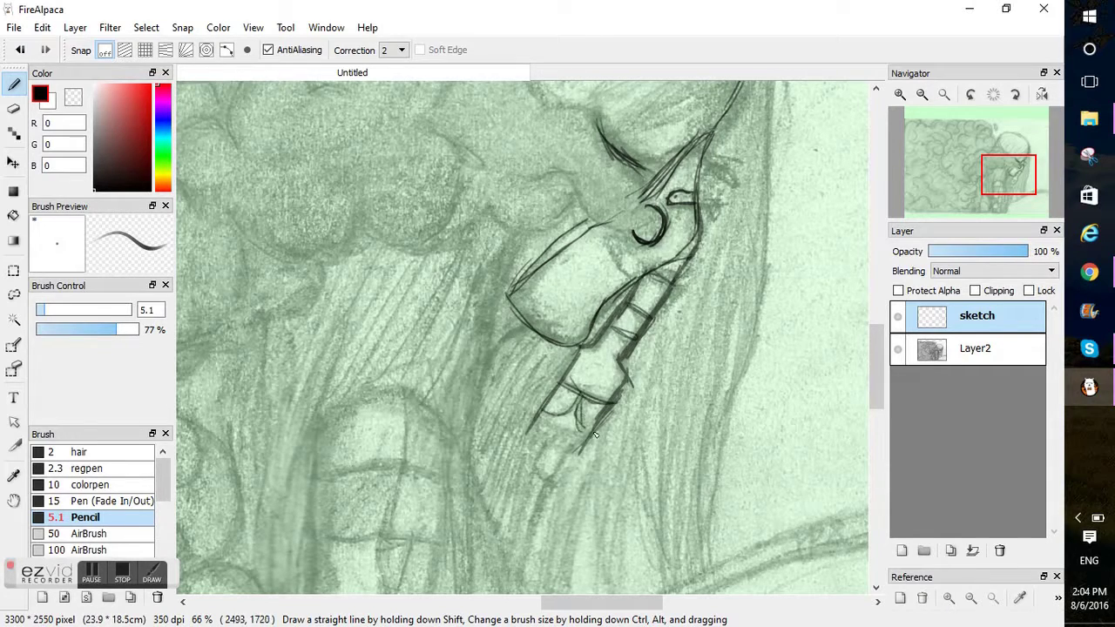
scroll(880, 385, down, 3)
drag(523, 336, 611, 441)
- Trace the long curved tube from the segmented piece's tip, sweeping down and out to the right of the drawing
drag(607, 601, 653, 601)
drag(317, 467, 526, 359)
drag(465, 385, 608, 344)
drag(559, 353, 744, 356)
drag(262, 306, 281, 311)
drag(239, 434, 295, 494)
mouse_move(245, 443)
mouse_down()
mouse_move(388, 442)
mouse_move(676, 359)
mouse_up()
drag(594, 359, 744, 378)
- Set the brush opacity to 43% and trace the diagonal hatch lines across the large dome
click(80, 329)
drag(644, 601, 599, 601)
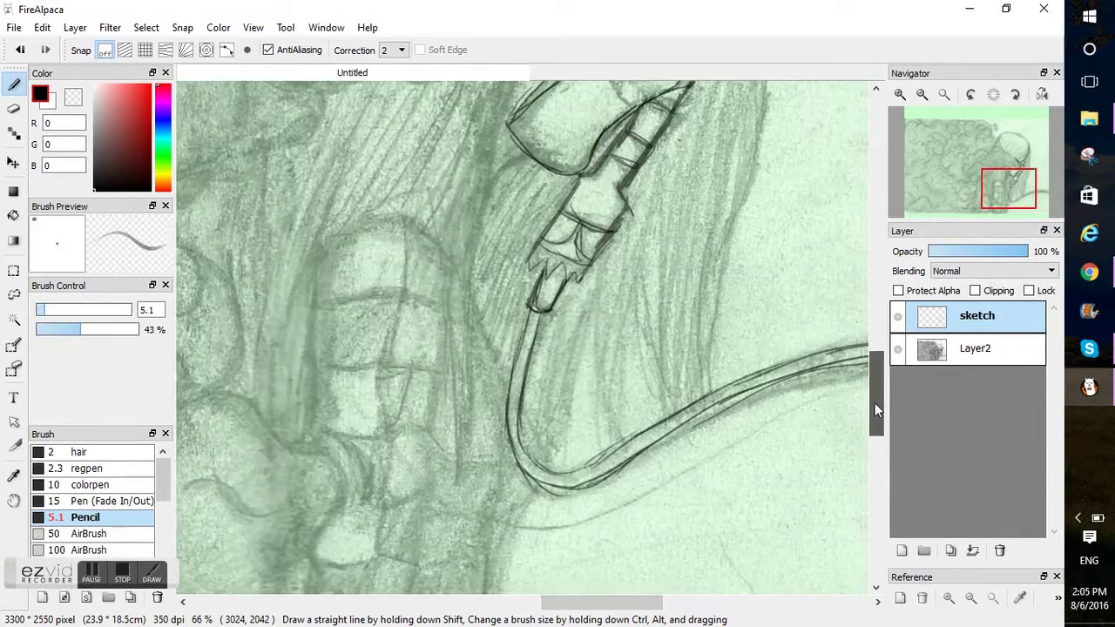
scroll(876, 410, up, 4)
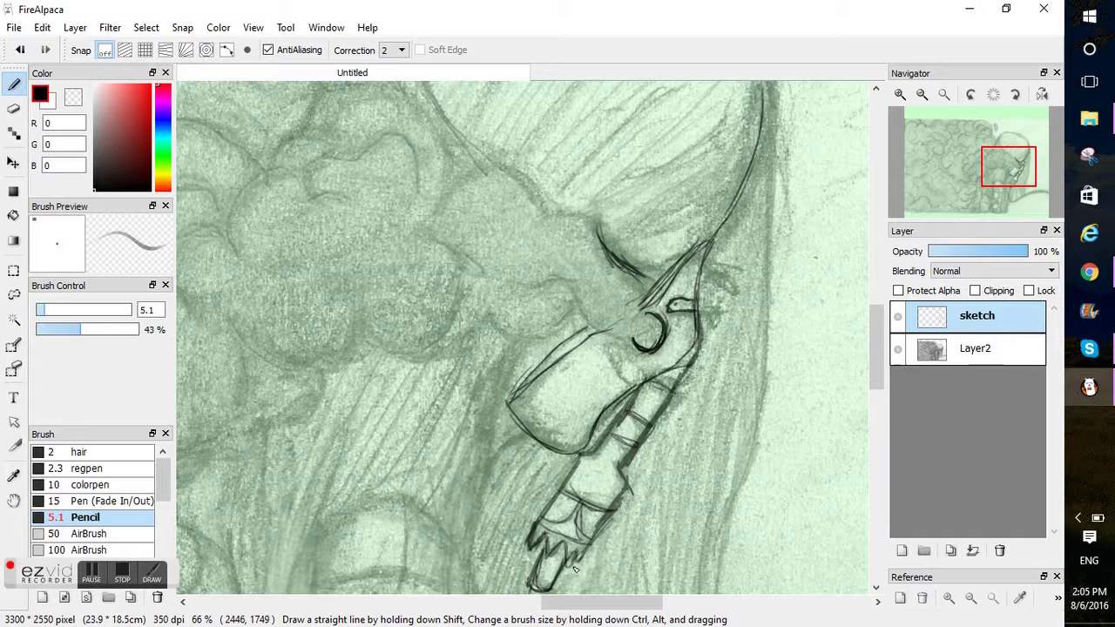
drag(876, 347, 876, 322)
drag(764, 229, 688, 400)
drag(665, 227, 505, 325)
drag(641, 173, 444, 333)
drag(527, 118, 416, 288)
drag(406, 95, 337, 243)
- Trace the dome's lower-left edge and the curved outline around its top and right side
drag(362, 164, 430, 272)
drag(381, 133, 493, 319)
drag(520, 361, 535, 369)
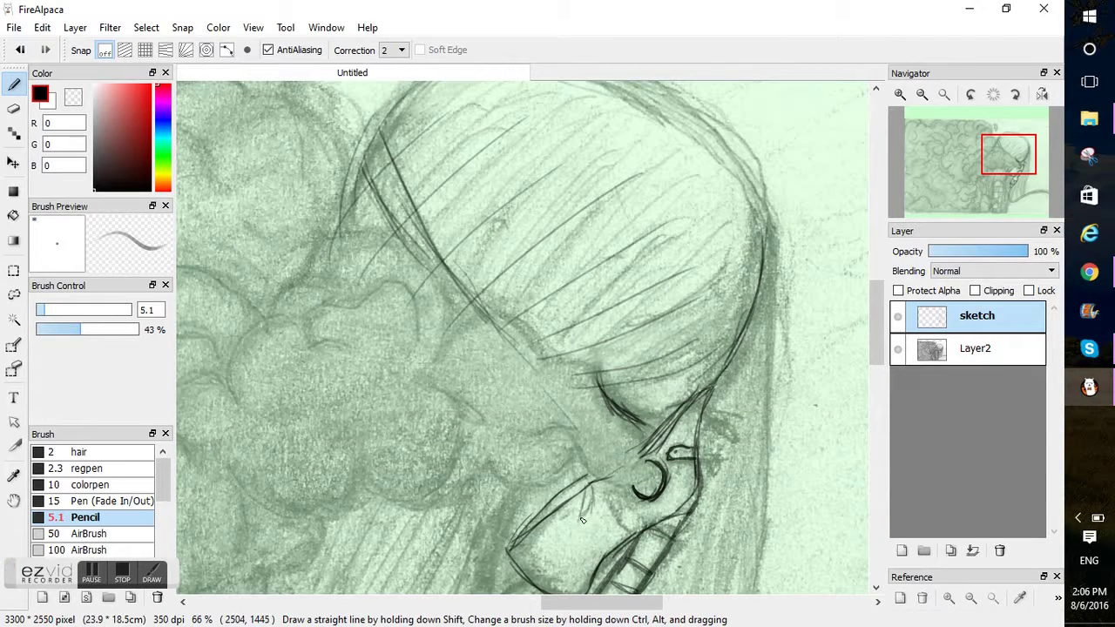
drag(456, 131, 376, 280)
drag(447, 157, 361, 296)
scroll(535, 323, up, 2)
drag(488, 197, 766, 400)
mouse_move(750, 349)
mouse_down()
mouse_move(477, 197)
mouse_move(378, 288)
mouse_up()
- Trace the long hair strands hanging from the dome down the right side of the jaw-like form and segmented piece
drag(875, 335, 875, 384)
drag(658, 236, 760, 127)
drag(775, 91, 726, 505)
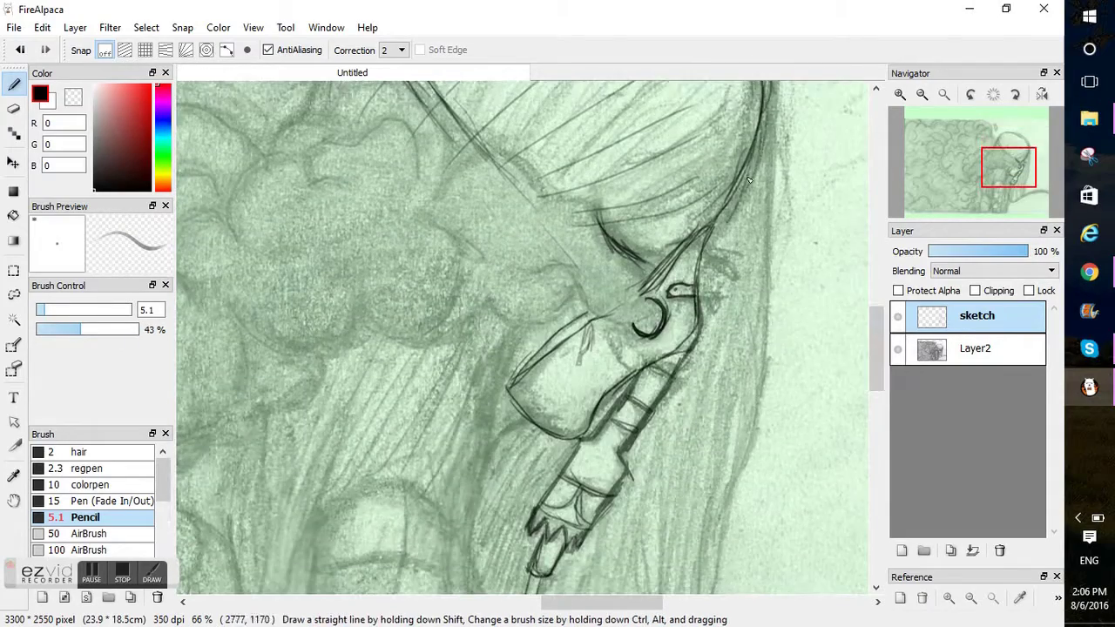
drag(877, 371, 878, 413)
drag(712, 242, 694, 423)
drag(679, 233, 696, 433)
drag(644, 232, 676, 435)
drag(607, 272, 637, 482)
drag(595, 308, 559, 464)
drag(526, 180, 493, 202)
- Trace the strands running down to the left of the jaw-like form and segmented piece toward the bottom of the drawing
drag(543, 174, 501, 396)
scroll(505, 262, up, 1)
mouse_move(540, 242)
mouse_down()
mouse_move(499, 270)
mouse_move(505, 466)
mouse_up()
drag(876, 371, 876, 400)
drag(506, 302, 531, 388)
drag(495, 281, 490, 554)
drag(876, 417, 876, 431)
drag(496, 427, 488, 512)
- Trace the sides of the arched column and the small crescent details near its base
drag(421, 354, 406, 512)
drag(417, 392, 409, 512)
drag(319, 350, 305, 480)
drag(311, 390, 313, 512)
drag(876, 401, 876, 381)
drag(418, 473, 415, 509)
mouse_move(422, 451)
mouse_down()
mouse_move(446, 234)
mouse_move(311, 322)
mouse_move(304, 390)
mouse_up()
drag(302, 393, 353, 446)
mouse_move(336, 445)
mouse_down()
mouse_move(286, 500)
mouse_move(296, 564)
mouse_up()
drag(337, 382, 363, 444)
drag(317, 343, 308, 395)
- Trace the hair strands sweeping down from behind the jaw-like form over the top of the arched column
drag(479, 184, 448, 426)
drag(491, 83, 467, 279)
drag(876, 403, 876, 361)
drag(505, 235, 484, 340)
drag(876, 361, 876, 344)
drag(595, 236, 466, 494)
drag(484, 383, 444, 521)
drag(475, 379, 425, 505)
drag(437, 391, 345, 494)
drag(417, 376, 310, 556)
- Trace the long hair strands falling along the left side of the arched column
drag(876, 355, 876, 375)
drag(340, 324, 290, 530)
drag(352, 302, 333, 592)
drag(877, 369, 881, 396)
drag(277, 403, 290, 518)
drag(275, 355, 289, 521)
drag(329, 252, 280, 489)
drag(287, 350, 294, 503)
drag(268, 204, 287, 512)
drag(271, 354, 301, 507)
- Trace the inner hair strands around and below the segmented piece, above the curved tube
drag(879, 381, 881, 388)
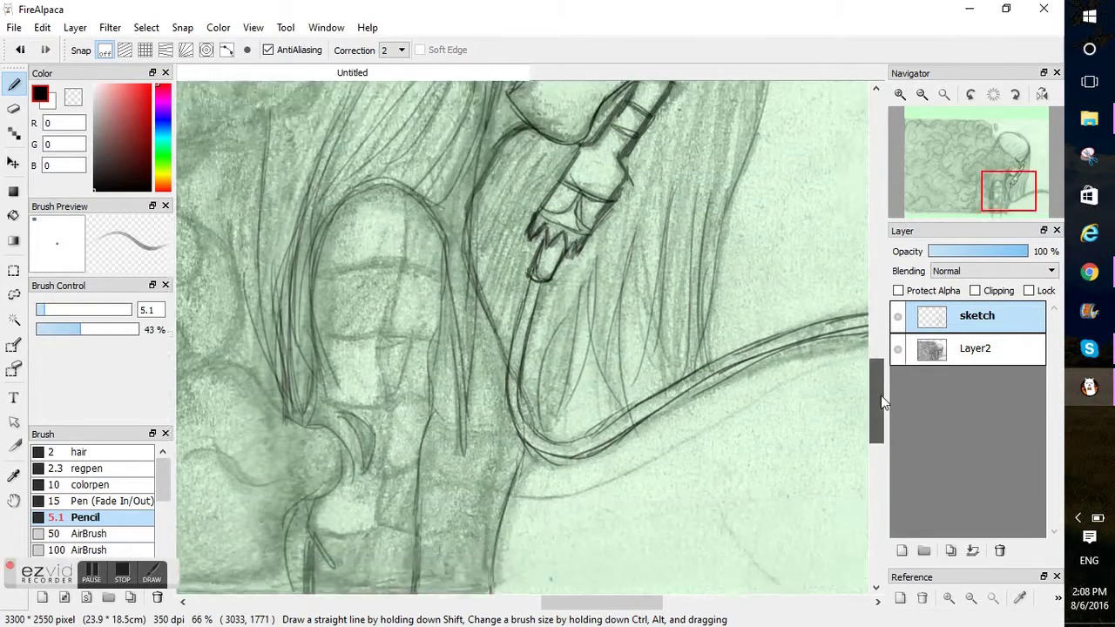
scroll(881, 394, down, 3)
drag(875, 435, 876, 391)
drag(521, 295, 468, 402)
drag(546, 310, 485, 437)
drag(530, 352, 495, 479)
drag(526, 381, 511, 507)
drag(599, 392, 564, 520)
drag(675, 263, 606, 500)
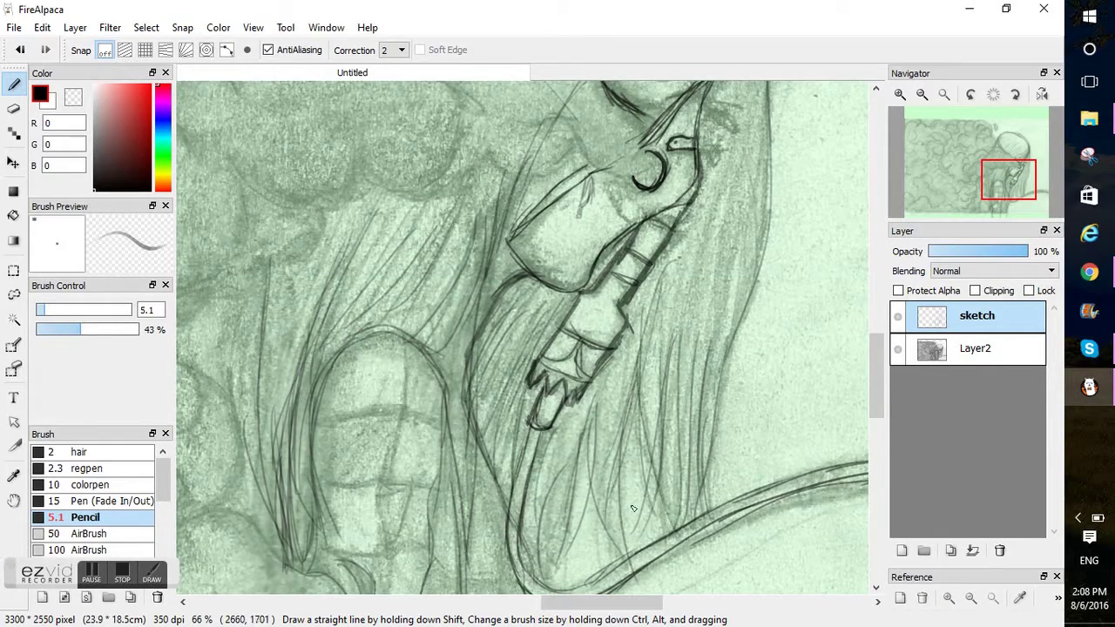
- Trace the outermost hair strands on the figure's right side down toward the curved tube
scroll(666, 349, up, 2)
drag(749, 174, 741, 388)
mouse_move(761, 254)
mouse_down()
mouse_move(719, 484)
mouse_move(691, 429)
mouse_up()
drag(734, 418, 702, 489)
- Reinforce the dome's upper edge and trace the puffy cloud outlines between the dome and the jaw-like form
scroll(605, 103, up, 3)
drag(559, 91, 676, 146)
drag(577, 482, 640, 523)
drag(645, 454, 592, 402)
drag(596, 410, 403, 384)
mouse_move(577, 477)
mouse_down()
mouse_move(516, 508)
mouse_move(451, 472)
mouse_up()
drag(575, 471, 525, 462)
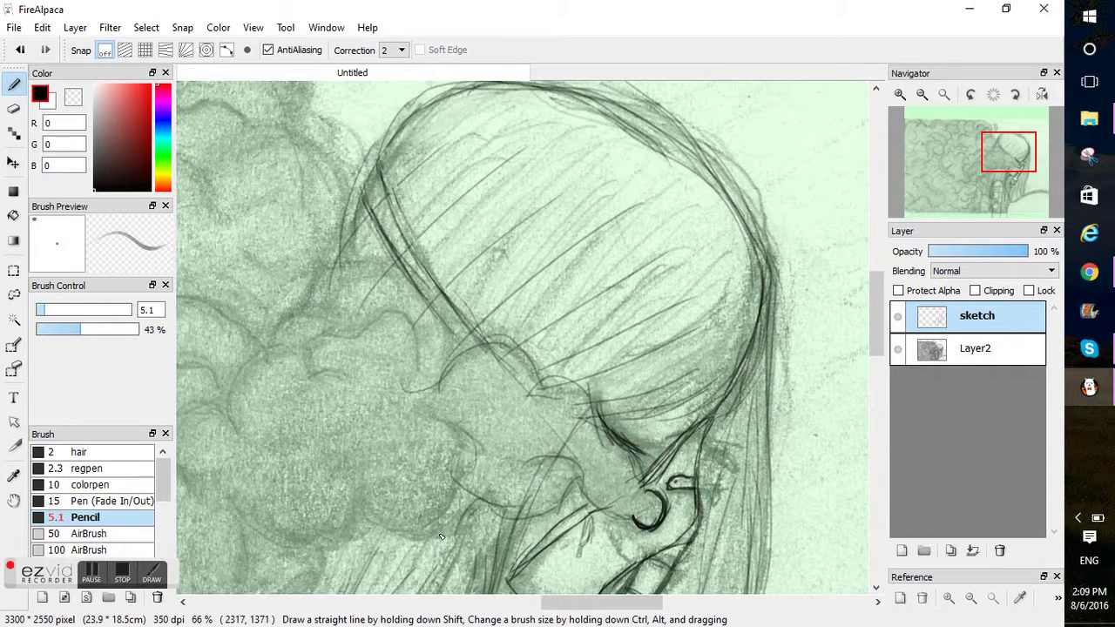
scroll(453, 539, down, 3)
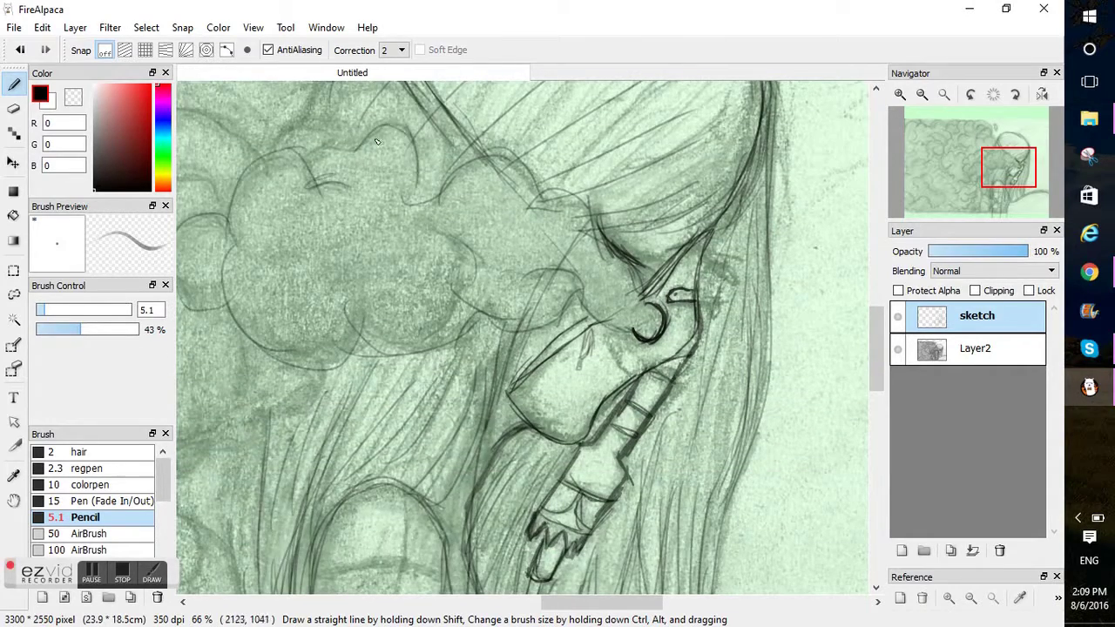
- Trace the small elongated shape floating above the dome beside the clouds
scroll(877, 311, up, 8)
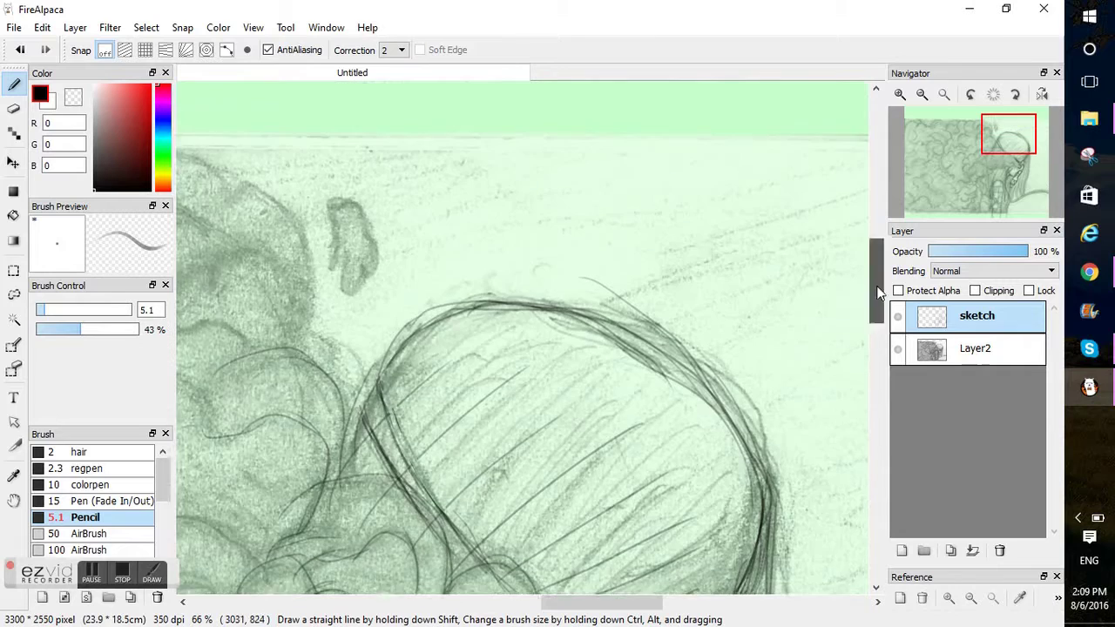
drag(329, 222, 369, 284)
drag(328, 225, 334, 267)
drag(364, 251, 355, 274)
- Trace the rounded cloud outlines along the upper edge of the cloud mass, just left of the dome
drag(566, 603, 501, 602)
drag(526, 370, 591, 353)
drag(468, 417, 541, 362)
mouse_move(667, 371)
mouse_down()
mouse_move(566, 205)
mouse_move(331, 348)
mouse_move(279, 190)
mouse_move(259, 325)
mouse_up()
drag(247, 312, 180, 336)
drag(403, 379, 223, 439)
drag(242, 391, 254, 454)
drag(329, 351, 410, 378)
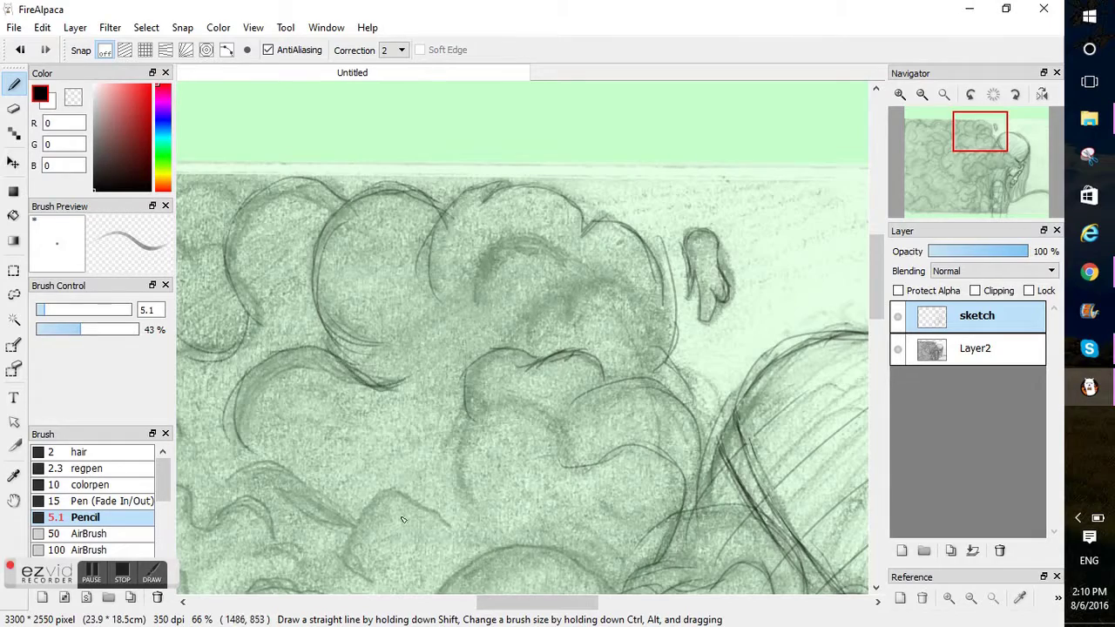
- Trace the cloud outlines across the upper-left area of the drawing, up to its left edge
drag(537, 603, 510, 602)
drag(344, 205, 279, 242)
drag(279, 259, 363, 255)
drag(510, 603, 427, 602)
drag(743, 241, 539, 259)
mouse_move(579, 253)
mouse_down()
mouse_move(633, 207)
mouse_move(684, 224)
mouse_up()
drag(580, 250, 695, 235)
drag(541, 277, 459, 280)
mouse_move(478, 265)
mouse_down()
mouse_move(422, 222)
mouse_move(361, 283)
mouse_up()
mouse_move(376, 251)
mouse_down()
mouse_move(238, 233)
mouse_move(229, 276)
mouse_move(372, 221)
mouse_up()
drag(393, 173, 477, 218)
drag(588, 177, 640, 163)
- Trace the cloud curves along the drawing's left edge below the top row, including the large swirled puff
drag(876, 279, 876, 302)
mouse_move(296, 167)
mouse_down()
mouse_move(380, 233)
mouse_move(304, 286)
mouse_up()
drag(354, 319, 475, 348)
drag(876, 305, 876, 334)
drag(229, 266, 376, 288)
drag(280, 137, 340, 202)
mouse_move(527, 233)
mouse_down()
mouse_move(580, 140)
mouse_move(699, 249)
mouse_up()
drag(596, 207, 671, 293)
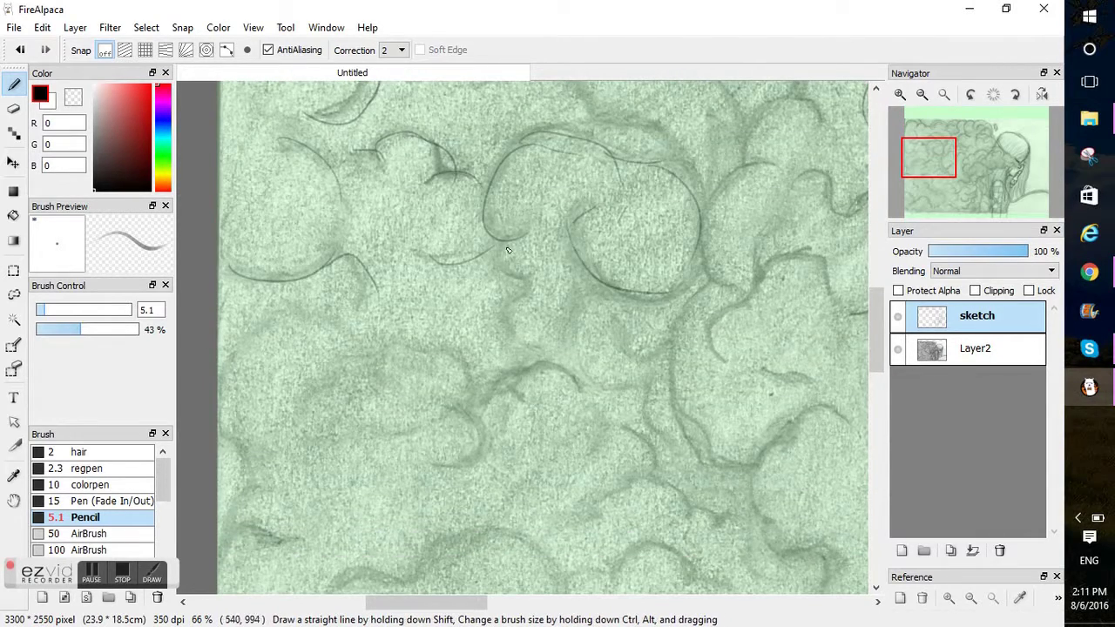
- Trace the smaller cloud puffs below the large swirl and along the drawing's middle-left edge
drag(505, 240, 540, 361)
drag(475, 410, 574, 385)
drag(439, 408, 437, 466)
mouse_move(470, 406)
mouse_down()
mouse_move(406, 351)
mouse_move(360, 398)
mouse_up()
drag(353, 364, 308, 394)
drag(361, 343, 233, 343)
drag(253, 429, 229, 495)
drag(230, 525, 305, 544)
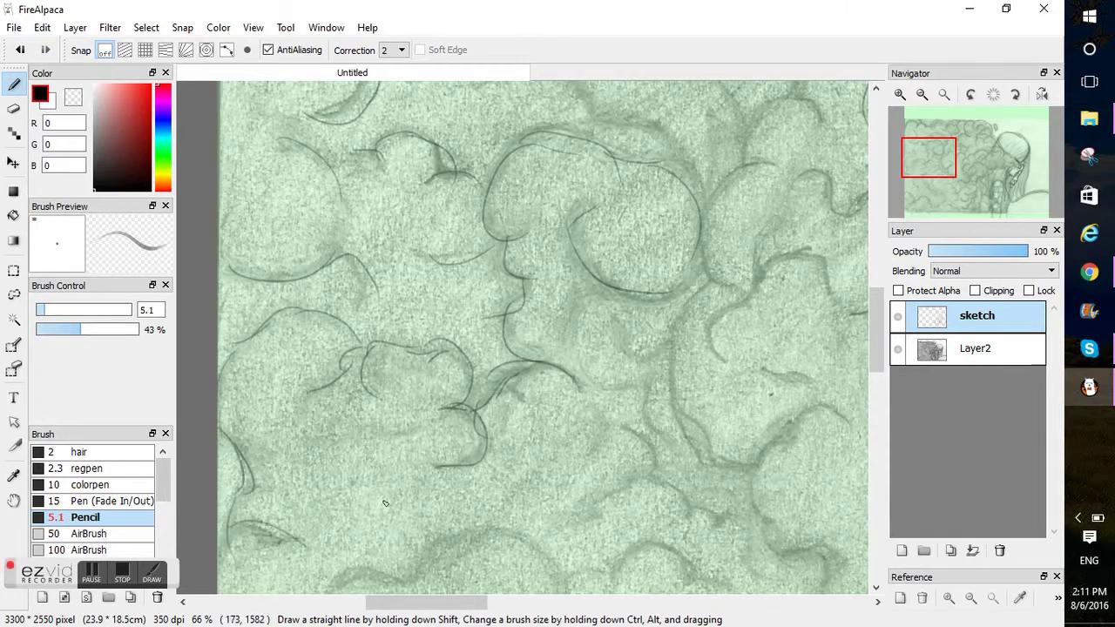
- Trace the large cloud puffs in the lower-left area of the drawing and switch to the Eraser
drag(876, 335, 876, 397)
mouse_move(294, 402)
mouse_down()
mouse_move(261, 457)
mouse_move(330, 501)
mouse_up()
drag(327, 549, 484, 440)
drag(413, 410, 533, 488)
drag(490, 498, 577, 568)
drag(393, 448, 312, 549)
mouse_move(389, 313)
mouse_down()
mouse_move(324, 179)
mouse_move(443, 170)
mouse_up()
drag(442, 174, 624, 324)
key(e)
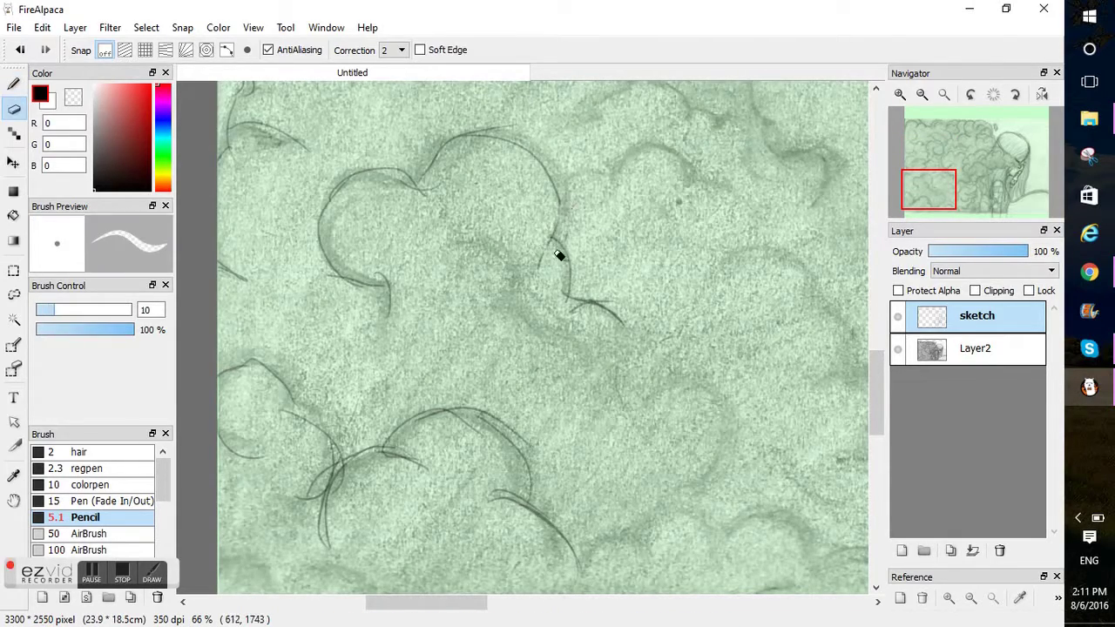
- Switch back to the Pencil and trace the faint puff curves inside the lower-left cloud area
key(b)
drag(723, 413, 692, 486)
drag(445, 253, 523, 279)
drag(517, 271, 562, 329)
- Trace the cloud puffs along the drawing's bottom edge, from the lower-left corner toward the middle
drag(880, 382, 879, 408)
drag(282, 465, 405, 534)
drag(369, 435, 402, 535)
drag(283, 460, 279, 499)
drag(218, 423, 288, 513)
drag(572, 468, 649, 411)
drag(676, 389, 752, 410)
drag(743, 383, 840, 426)
drag(577, 461, 616, 536)
- Trace the curled cloud contours in the lower-middle area, stepping up toward the hair
drag(427, 602, 519, 602)
drag(399, 501, 288, 514)
drag(334, 500, 251, 519)
drag(405, 412, 527, 349)
drag(518, 352, 544, 253)
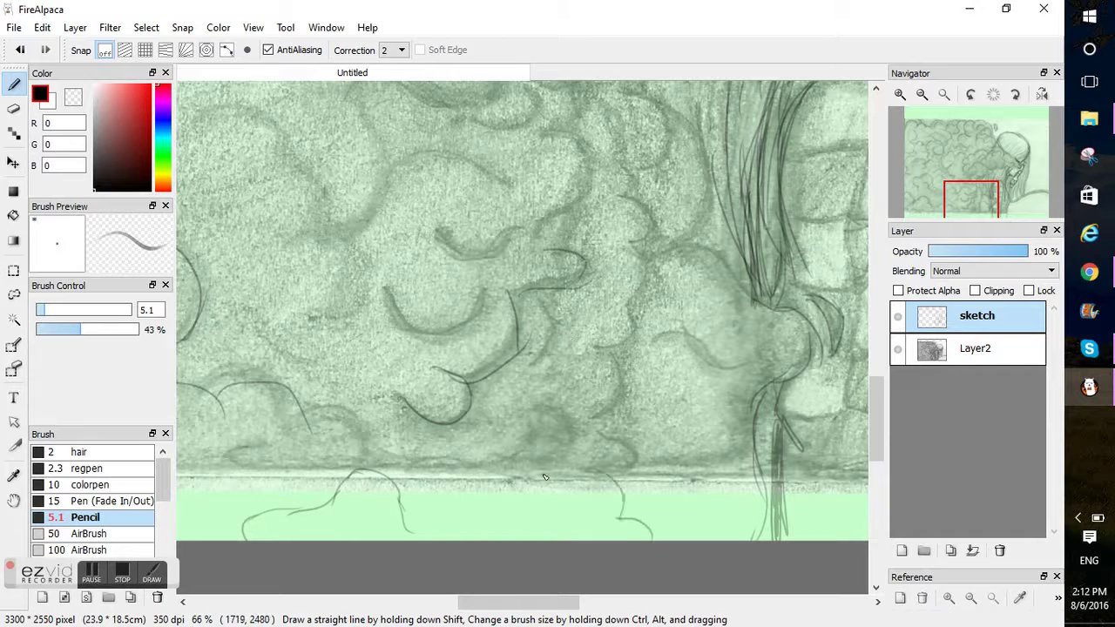
- Trace the scalloped cloud edges beside the hair, ending where the strands meet the segmented column
drag(594, 347, 591, 420)
mouse_move(597, 347)
mouse_down()
mouse_move(629, 242)
mouse_move(616, 197)
mouse_up()
drag(620, 152, 603, 102)
drag(623, 96, 638, 165)
drag(693, 107, 675, 248)
drag(675, 250, 753, 298)
- Trace the inner cloud curves left of the hair and the small puffs just above the bottom border
drag(655, 338, 755, 373)
drag(581, 150, 532, 133)
drag(512, 183, 377, 215)
drag(288, 246, 352, 319)
drag(292, 221, 179, 138)
drag(537, 406, 575, 466)
drag(601, 441, 655, 479)
drag(309, 407, 379, 458)
- Trace the curved sides and crossbars of the segmented column standing among the hair strands
drag(536, 603, 601, 605)
drag(489, 374, 528, 412)
drag(328, 414, 365, 484)
click(24, 52)
drag(874, 426, 869, 418)
drag(512, 109, 539, 206)
drag(526, 135, 552, 204)
mouse_move(423, 206)
mouse_down()
mouse_move(514, 188)
mouse_move(486, 266)
mouse_up()
drag(498, 328, 494, 407)
drag(419, 332, 496, 328)
drag(461, 400, 533, 394)
drag(413, 466, 484, 458)
mouse_move(479, 460)
mouse_down()
mouse_move(478, 519)
mouse_move(512, 562)
mouse_up()
- Draw the long strand lines beside the segmented column and add the neighbouring short crossbars
drag(566, 239, 576, 404)
drag(582, 264, 571, 368)
drag(551, 294, 542, 356)
mouse_move(541, 357)
mouse_down()
mouse_move(611, 362)
mouse_move(596, 432)
mouse_up()
drag(528, 409, 598, 414)
drag(527, 462, 593, 458)
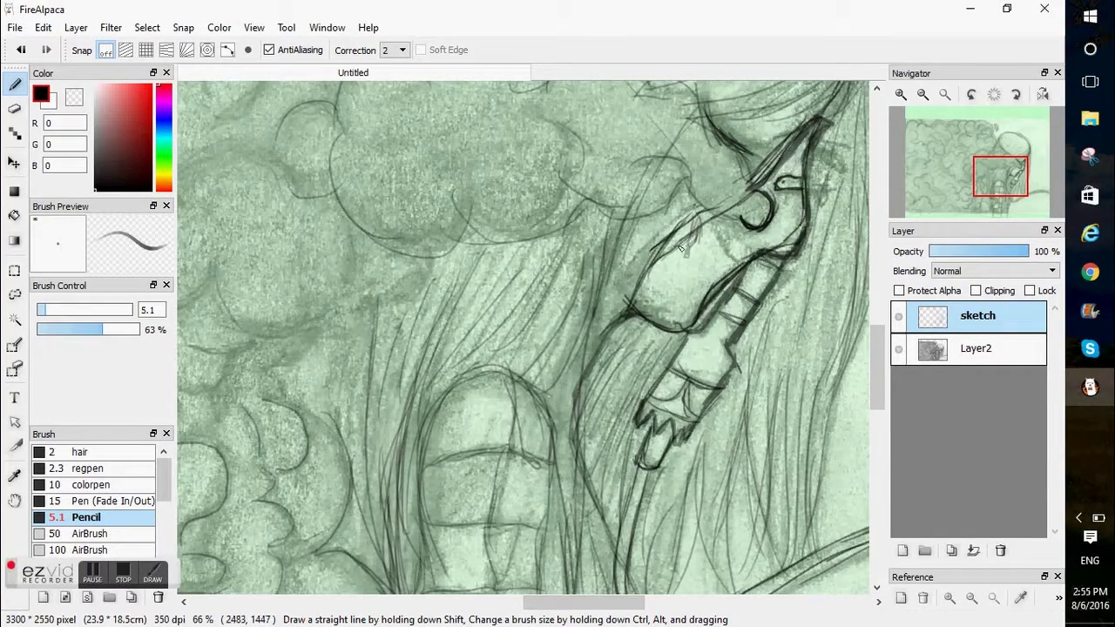
- Erase the stray lines where the cloud meets the figure's cheek and redraw that short edge with the Pencil
key(e)
mouse_move(688, 260)
mouse_down()
mouse_move(683, 267)
mouse_move(693, 228)
mouse_up()
key(b)
drag(696, 216, 681, 185)
- Trace the cloud outline running down along the dome's lower edge toward the face with repeated strokes
drag(877, 340, 877, 311)
drag(560, 214, 695, 389)
drag(561, 227, 689, 381)
drag(534, 141, 644, 297)
mouse_move(575, 205)
mouse_down()
mouse_move(669, 327)
mouse_move(699, 388)
mouse_up()
- Erase the overlapping lines where the cloud crosses the dome and redraw the puff tops with the Pencil
key(e)
drag(507, 146, 553, 200)
mouse_move(580, 259)
mouse_down()
mouse_move(668, 358)
mouse_move(587, 230)
mouse_up()
key(b)
drag(427, 148, 552, 177)
drag(585, 223, 657, 286)
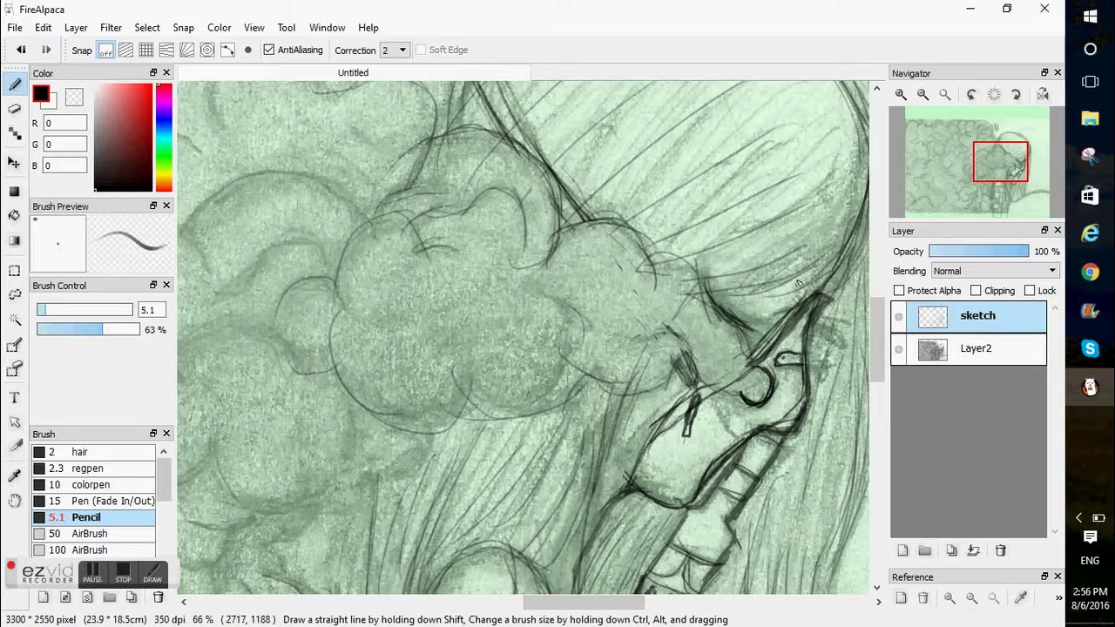
- Darken the undersides of the cloud puffs beside the face and trace the cloud's upper-left outline
drag(588, 358, 551, 417)
drag(444, 347, 517, 423)
drag(451, 367, 586, 372)
mouse_move(585, 370)
mouse_down()
mouse_move(613, 381)
mouse_move(693, 353)
mouse_up()
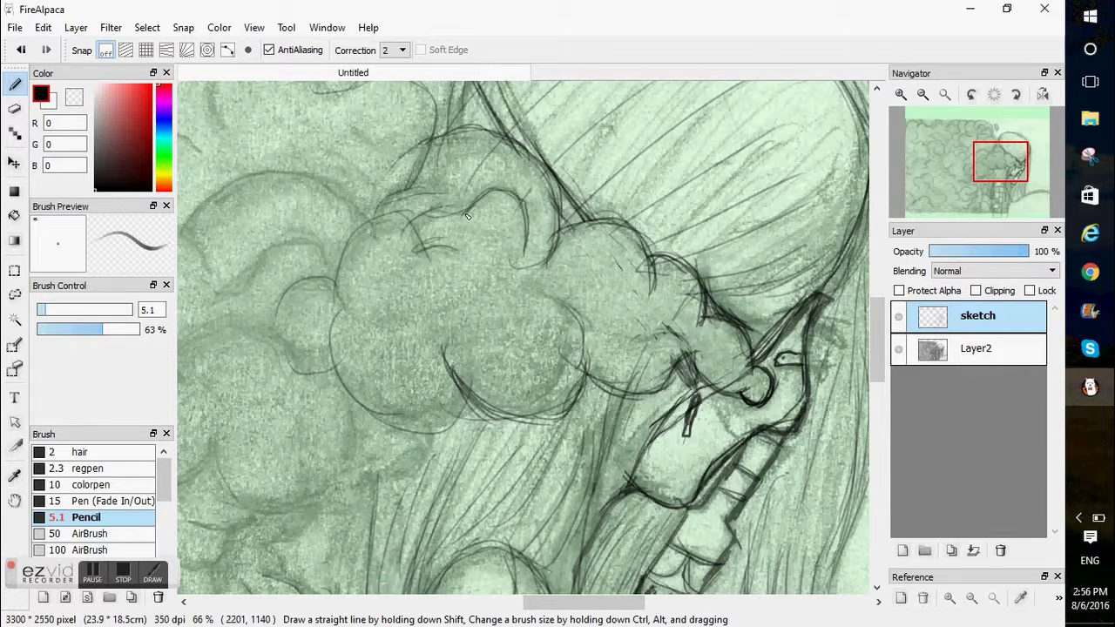
key(e)
key(b)
drag(399, 211, 446, 268)
drag(410, 209, 344, 230)
- Set the Pencil's opacity to 45% and trace the large arched puff left of the dome and its smaller neighbour
drag(436, 543, 699, 539)
drag(446, 229, 542, 168)
click(83, 329)
drag(427, 226, 476, 266)
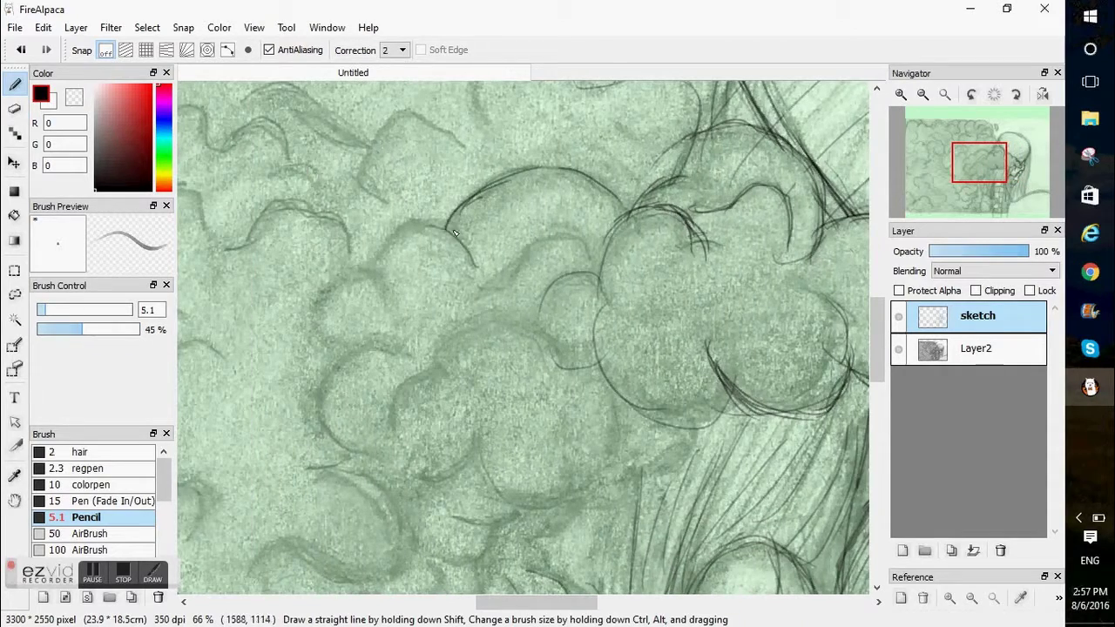
- Trace the stacked round puffs and the bulging cloud underside left of the hair in the middle area
drag(340, 363, 315, 440)
drag(397, 440, 457, 370)
drag(442, 357, 557, 364)
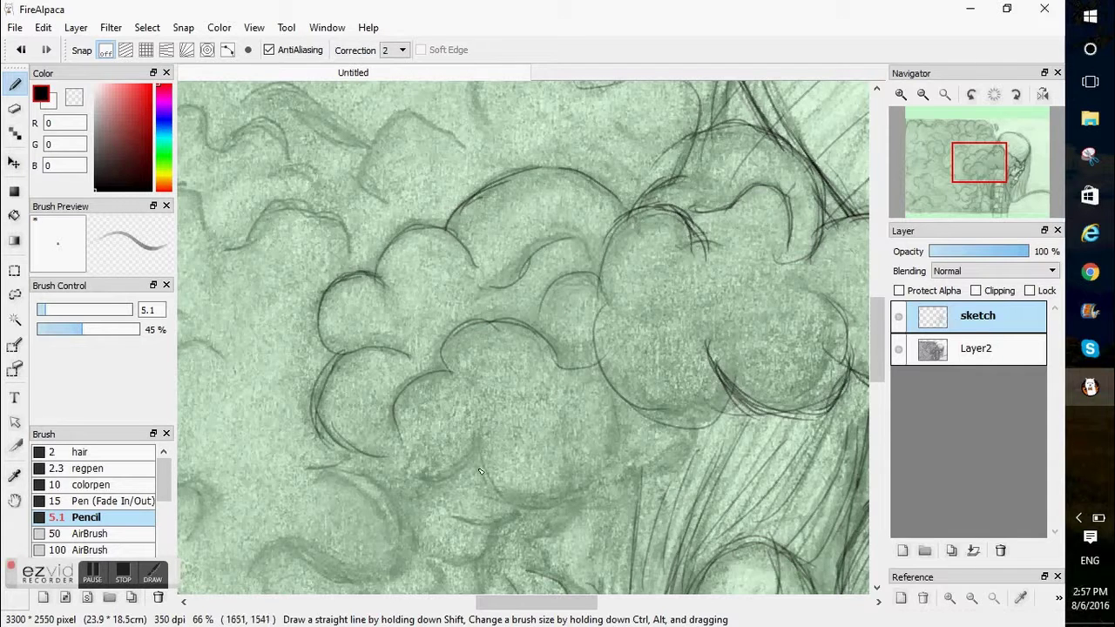
drag(521, 503, 599, 490)
drag(615, 478, 692, 453)
- Check the smoke-cloud reference in Chrome, return to FireAlpaca, and trace the cloud edge beside the column's base
scroll(868, 345, down, 5)
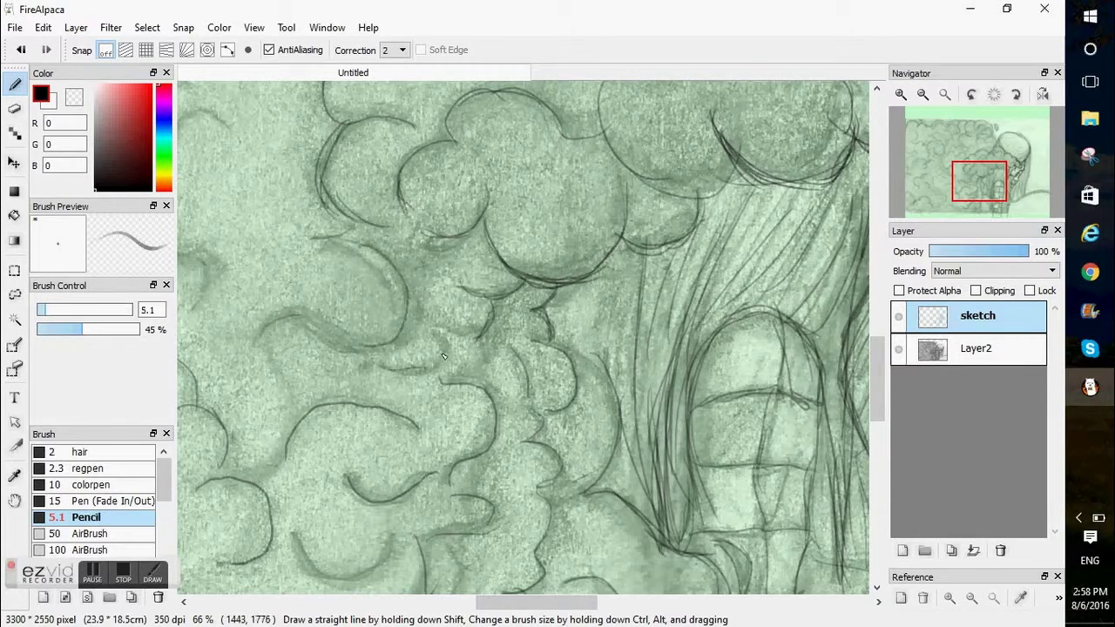
scroll(866, 433, down, 10)
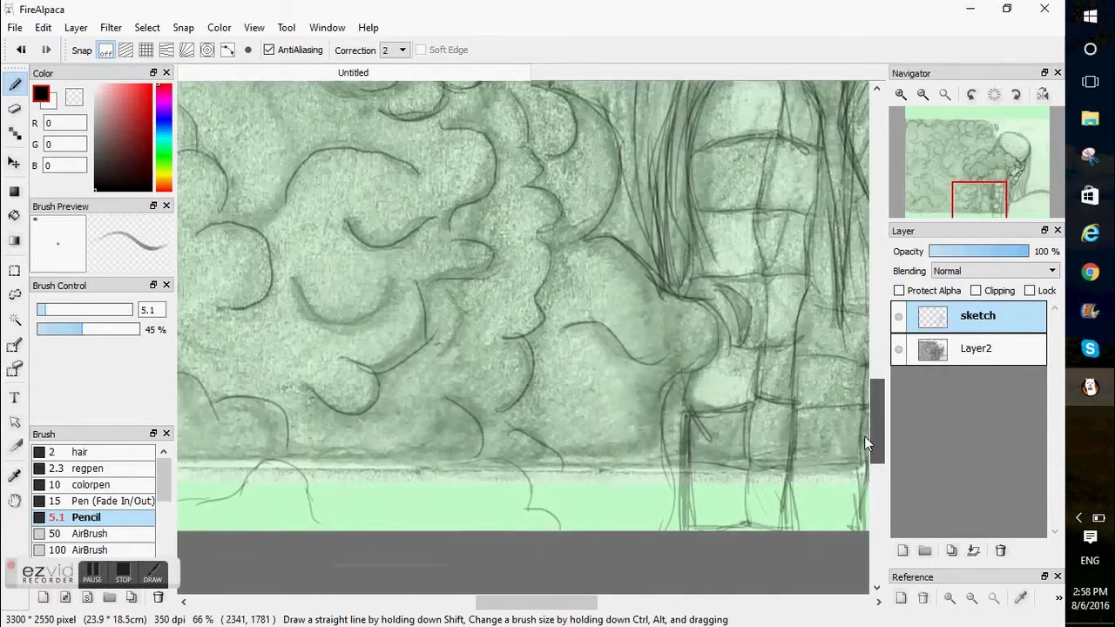
click(1099, 277)
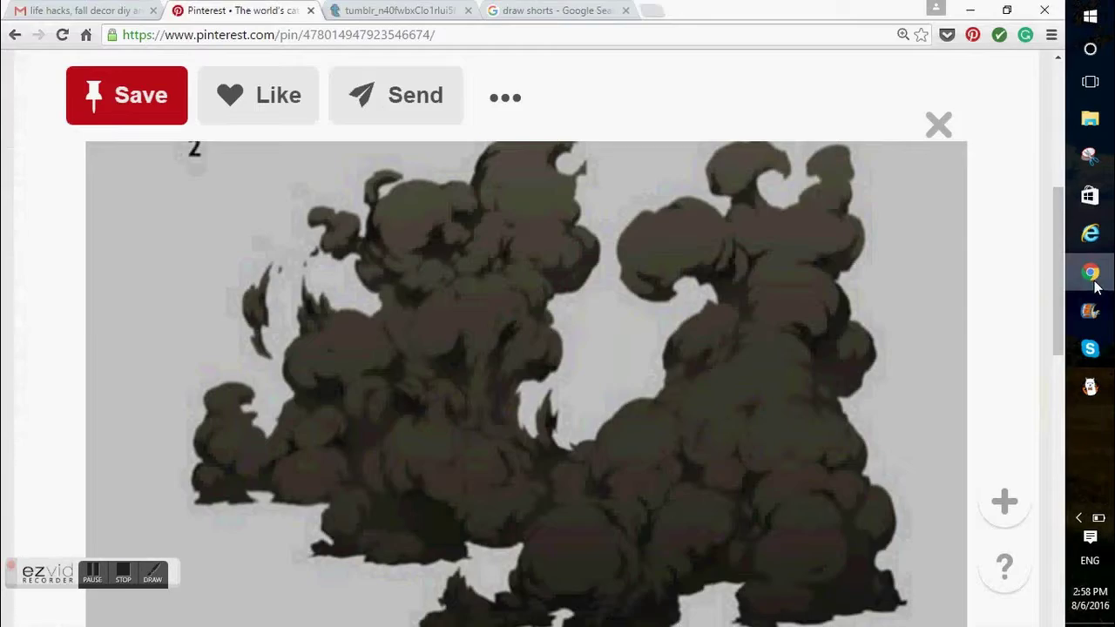
click(1092, 281)
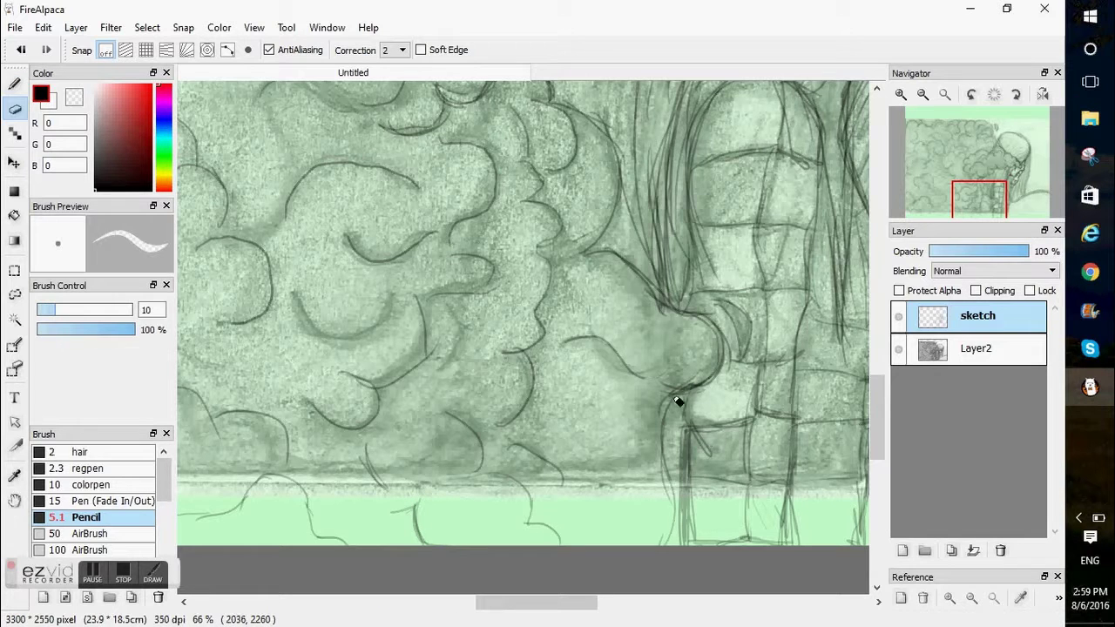
drag(670, 394, 657, 535)
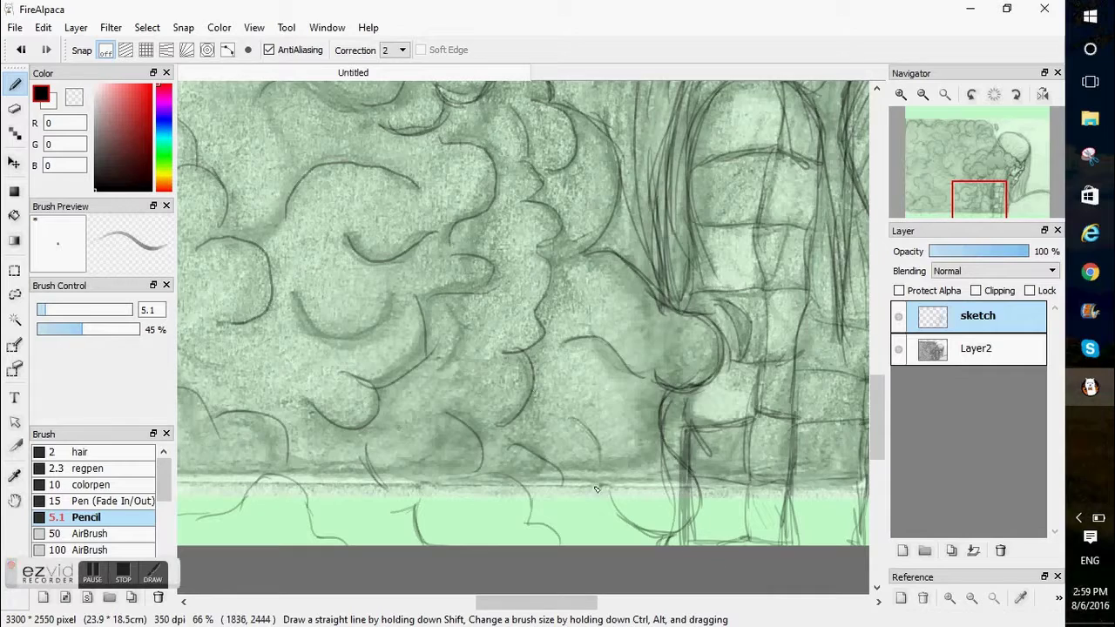
- Trace the inner puffs of the top cloud bank and the wavy curves below it
drag(884, 422, 884, 292)
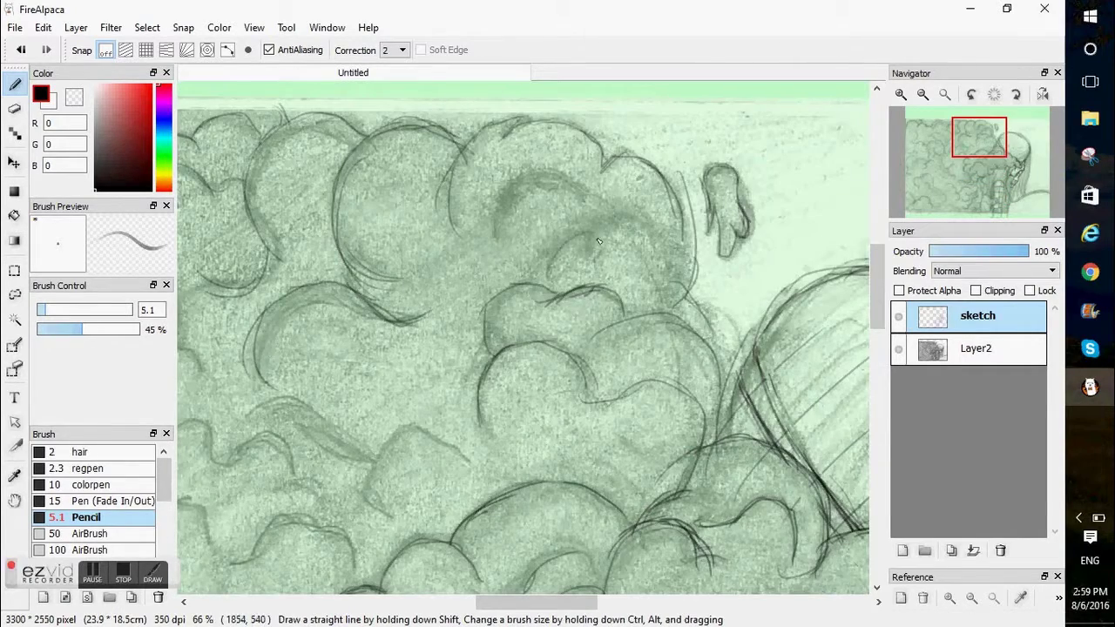
drag(538, 244, 496, 293)
drag(550, 603, 505, 603)
drag(497, 424, 587, 466)
drag(614, 513, 723, 477)
drag(378, 424, 331, 545)
- Reinforce the arched puff tops and the small hooked curl in the upper-left cloud area
drag(370, 401, 460, 389)
drag(426, 344, 387, 274)
drag(280, 237, 331, 268)
drag(214, 380, 323, 443)
drag(211, 378, 327, 449)
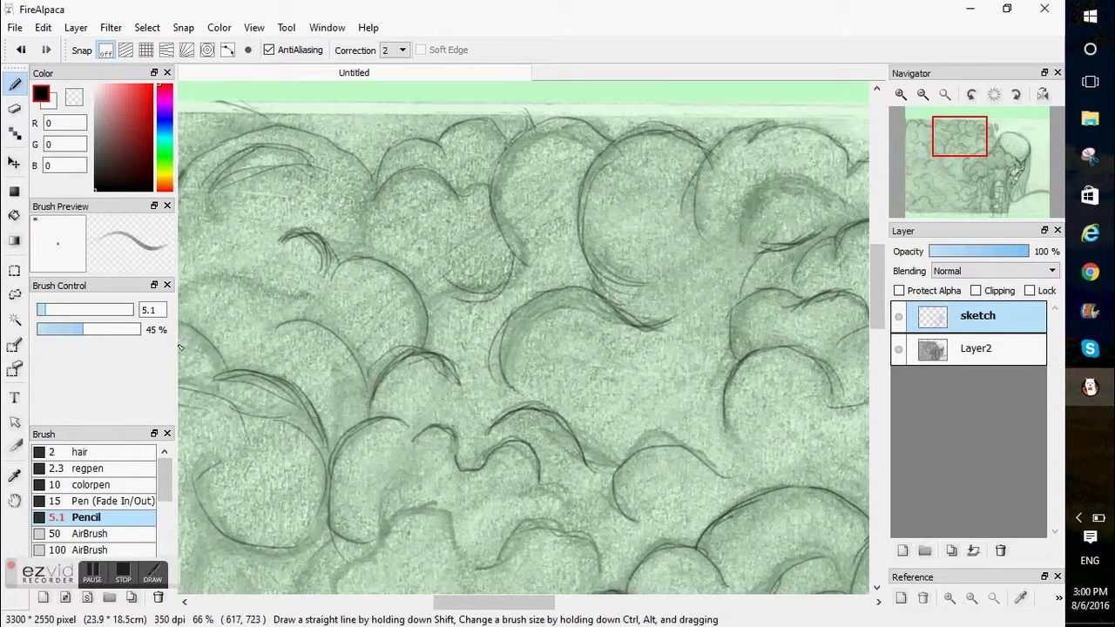
- Trace the faint arc at the upper left and the double-stroked arched puff in the middle of the cloud field
drag(176, 358, 160, 355)
drag(300, 296, 164, 288)
drag(513, 610, 509, 610)
drag(877, 291, 876, 329)
drag(490, 334, 572, 291)
drag(545, 289, 623, 341)
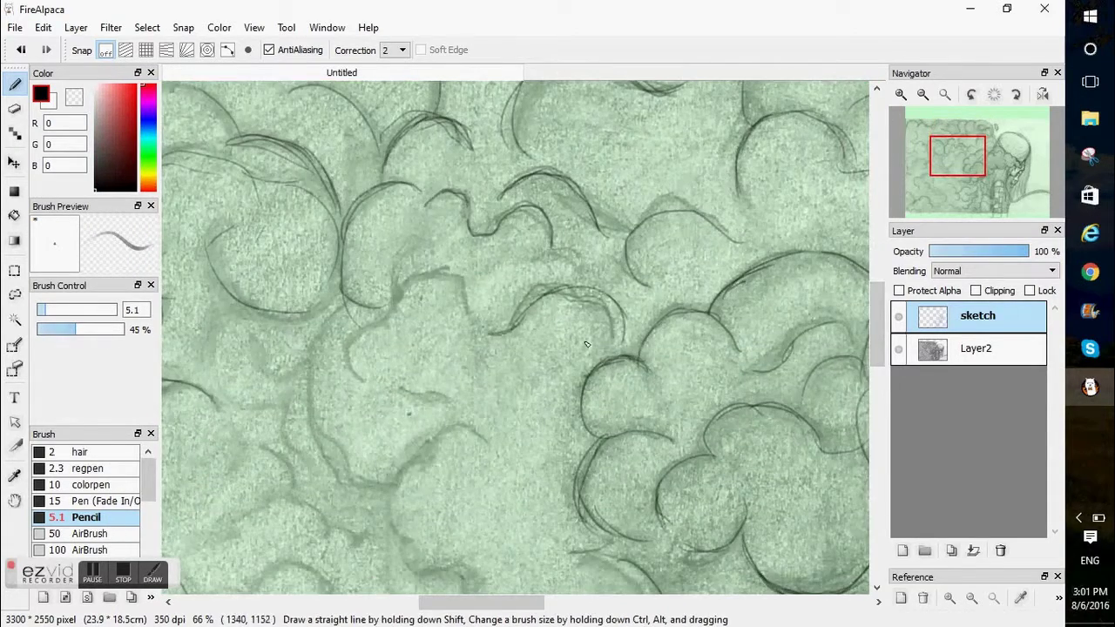
- Trace the rounded puffs and their long shared left contour in the middle of the cloud field
drag(397, 303, 359, 379)
drag(488, 444, 408, 475)
drag(403, 540, 469, 592)
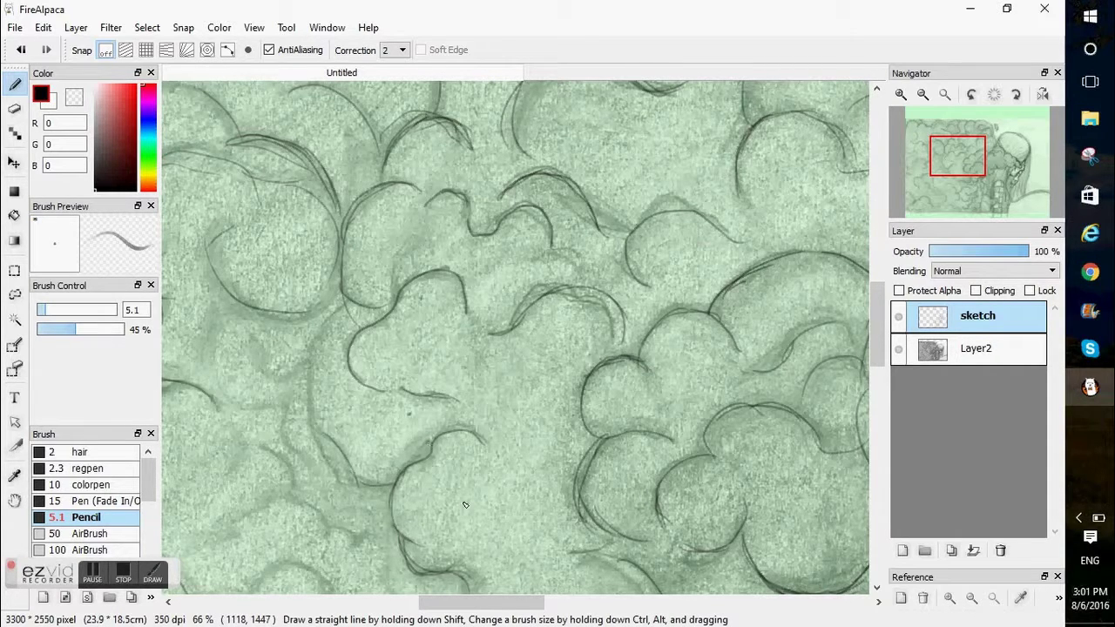
mouse_move(342, 305)
mouse_down()
mouse_move(309, 442)
mouse_move(357, 481)
mouse_up()
- Draw small connecting curves in the gap beneath the large swirled puff
drag(499, 604, 437, 613)
drag(595, 350, 625, 390)
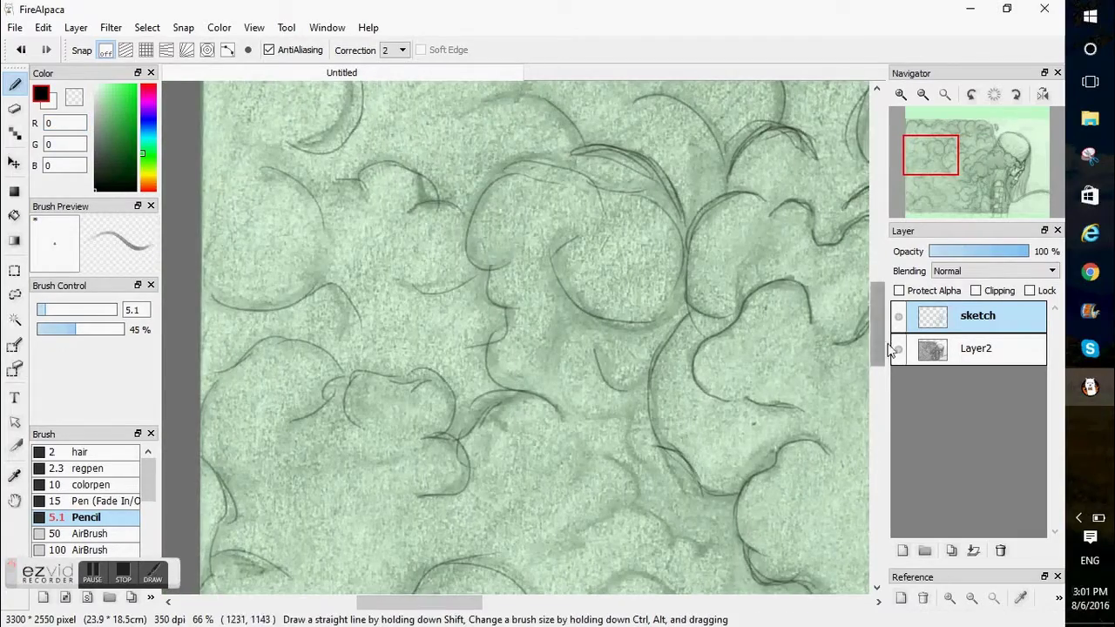
scroll(611, 269, down, 3)
drag(569, 168, 595, 209)
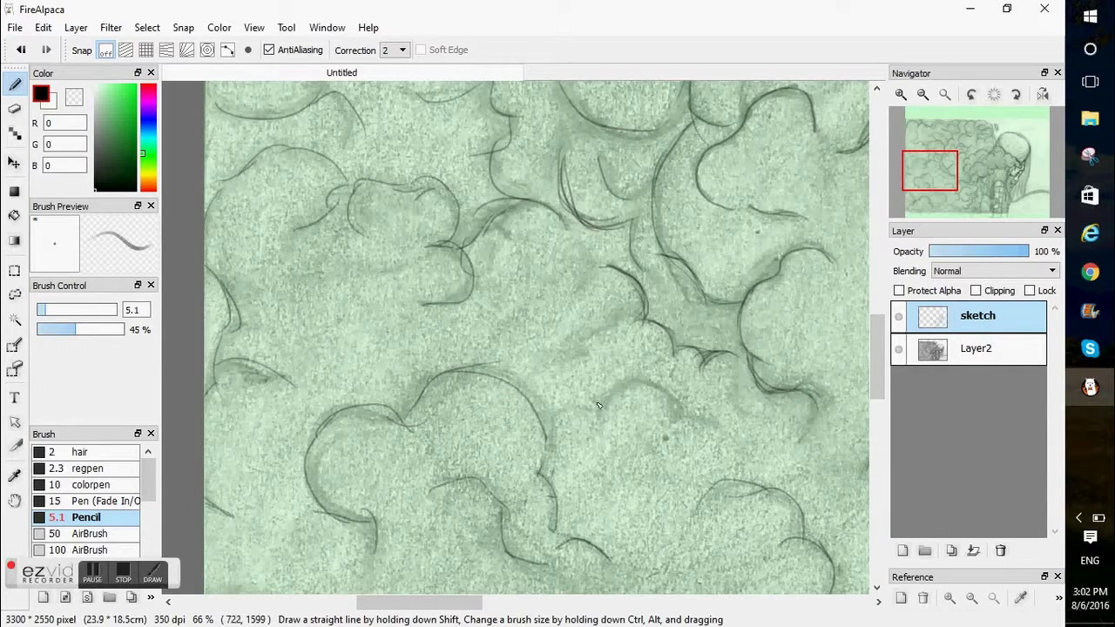
- Erase the bottom-edge puff's lower end in the left corner and redraw the adjoining cloud outlines with the Pencil
scroll(688, 416, down, 8)
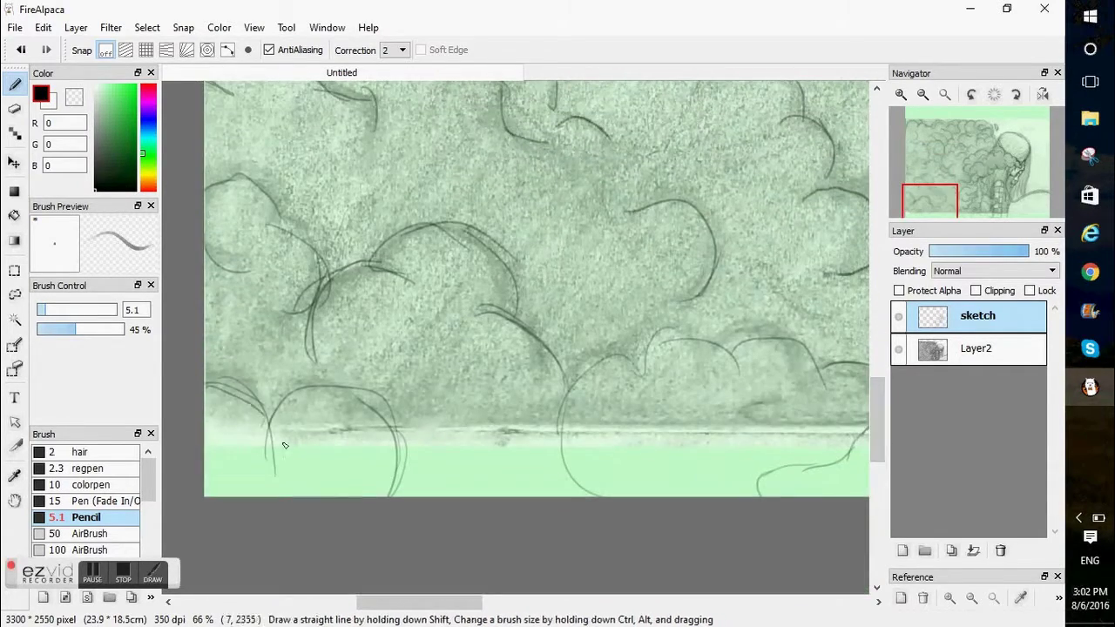
key(e)
drag(365, 401, 398, 480)
key(b)
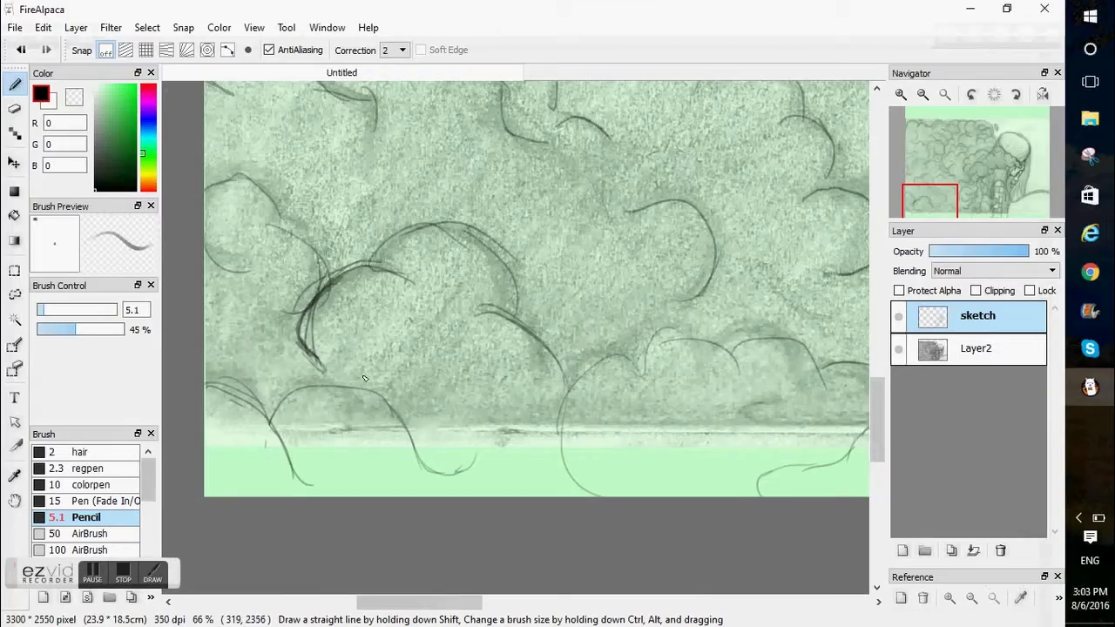
drag(333, 367, 373, 387)
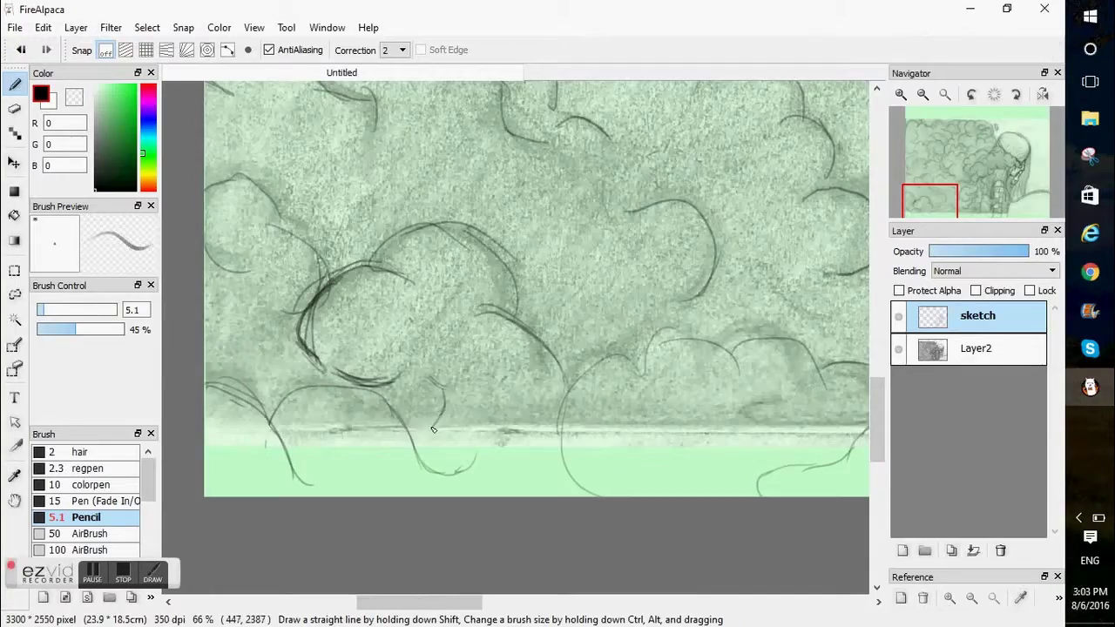
- Consult the smoke-cloud reference in Chrome and reinforce the puff outlines along the lower-left bottom edge in FireAlpaca
click(1103, 274)
click(1100, 276)
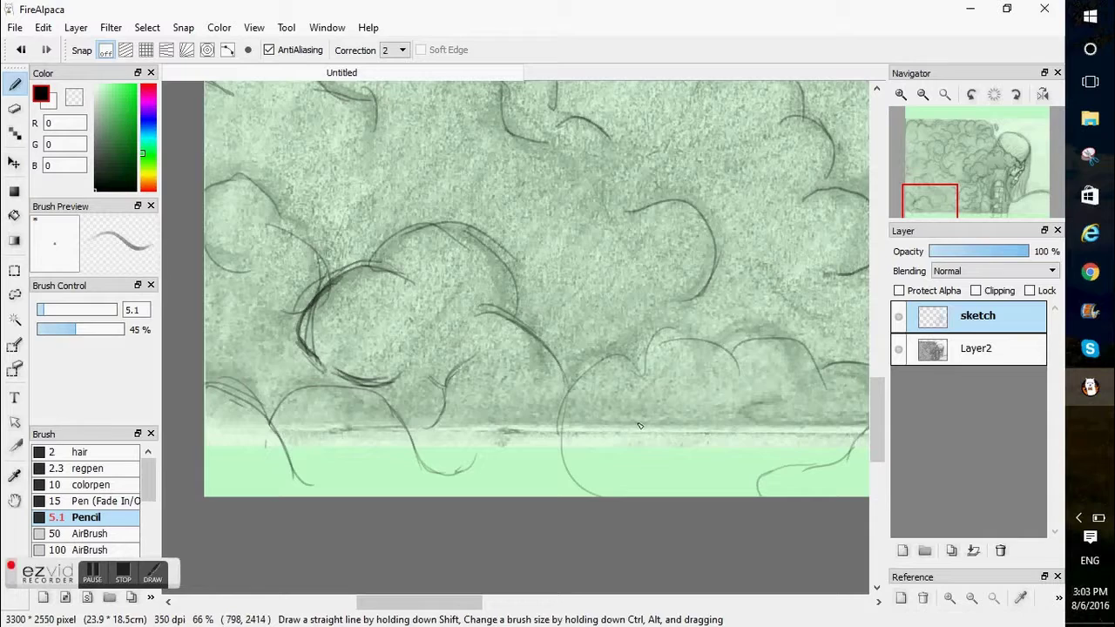
drag(274, 404, 425, 480)
drag(577, 493, 605, 382)
click(1090, 274)
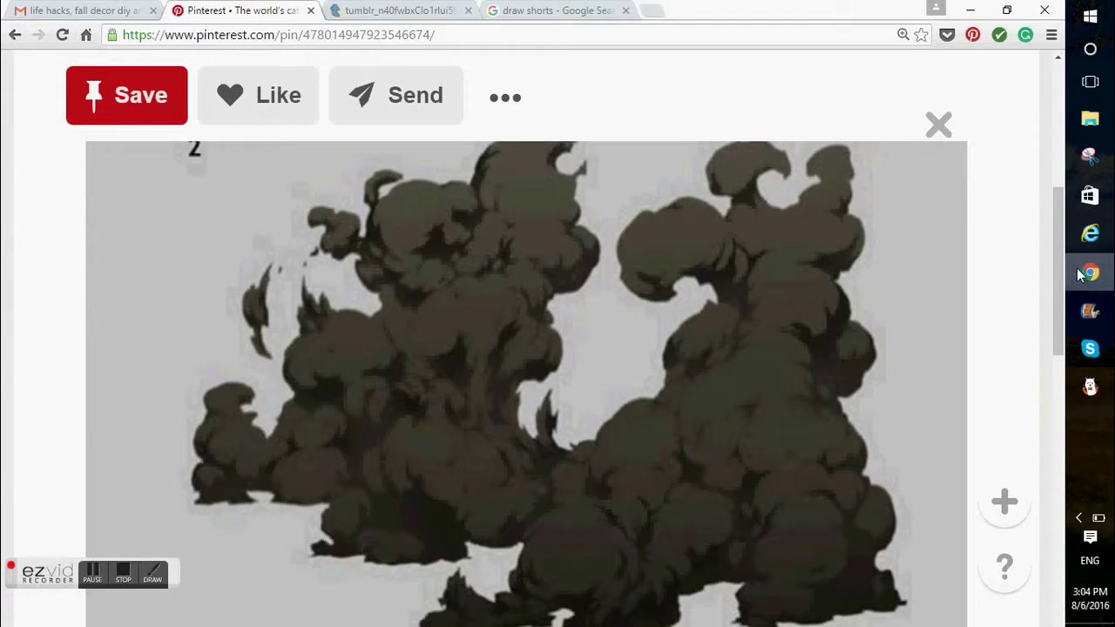
click(1077, 275)
drag(740, 347, 845, 399)
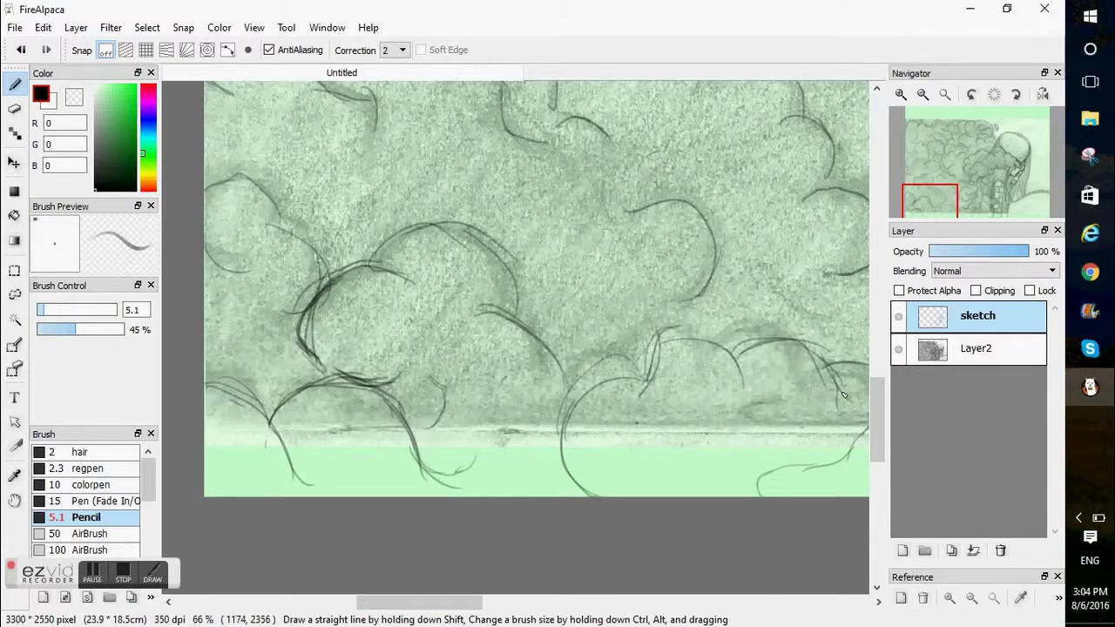
- Zoom to 200% on the figure's face and erase stray lines around the narrow strip below the cloud
click(1018, 199)
click(1017, 170)
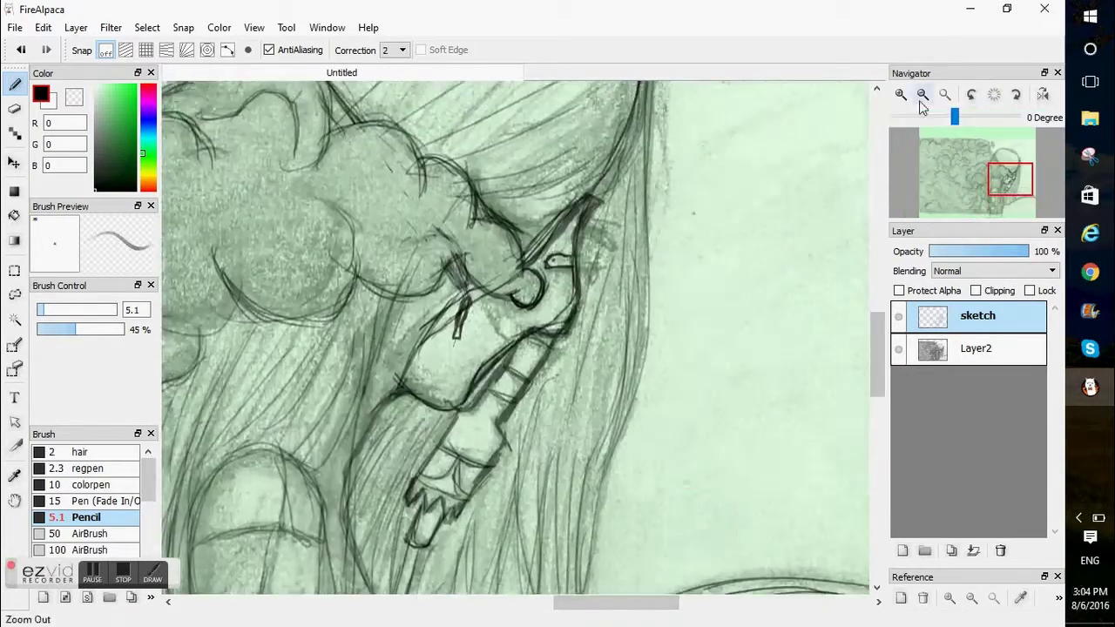
click(900, 94)
click(900, 94)
drag(570, 327, 693, 301)
key(e)
drag(688, 226, 633, 294)
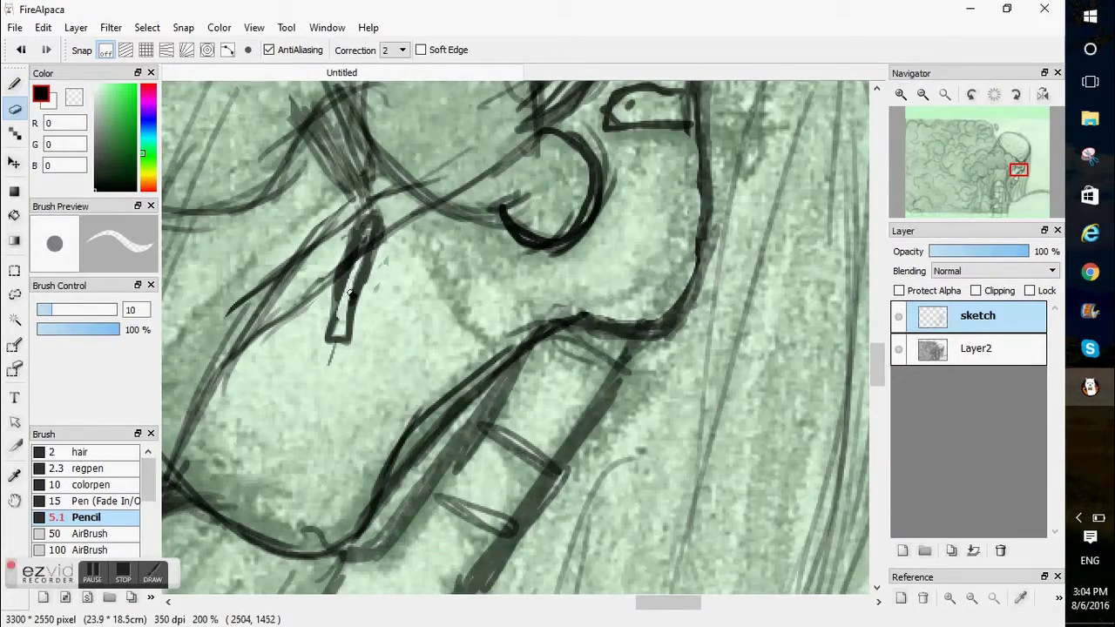
- Return to the Pencil and thicken the cloud strokes where they meet the figure's face
key(p)
scroll(530, 407, up, 3)
drag(554, 361, 582, 440)
drag(544, 375, 524, 455)
drag(528, 348, 421, 405)
drag(388, 216, 513, 349)
drag(446, 407, 359, 307)
drag(440, 426, 568, 333)
drag(496, 280, 477, 413)
- Draw long vertical hair strands down the outer side of the figure's face
drag(655, 610, 680, 610)
drag(529, 150, 527, 561)
drag(610, 115, 597, 514)
drag(603, 338, 608, 592)
drag(642, 322, 645, 557)
- Draw long hair strands below the figure's face, sweeping up along the existing hair
drag(374, 442, 422, 135)
drag(874, 383, 876, 432)
drag(389, 475, 456, 211)
drag(390, 522, 302, 260)
drag(301, 544, 239, 315)
- Darken both sides and the crossbar of the ribbed piece beneath the figure's face
drag(875, 433, 862, 360)
drag(400, 385, 301, 533)
drag(193, 471, 296, 526)
drag(404, 381, 307, 537)
drag(282, 386, 197, 498)
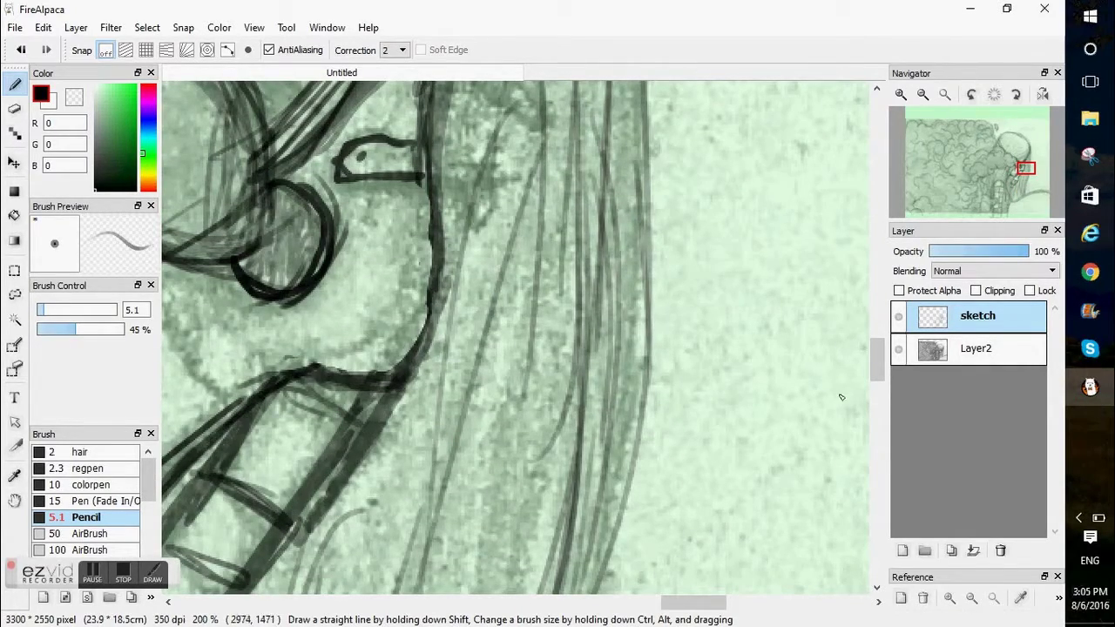
- Darken the edges and rungs of the ribbed piece down to the shoulders of the wider body below it
drag(695, 602, 681, 603)
drag(878, 373, 876, 393)
drag(443, 315, 399, 386)
mouse_move(358, 271)
mouse_down()
mouse_move(303, 349)
mouse_move(408, 392)
mouse_up()
drag(437, 328, 391, 386)
drag(309, 333, 373, 382)
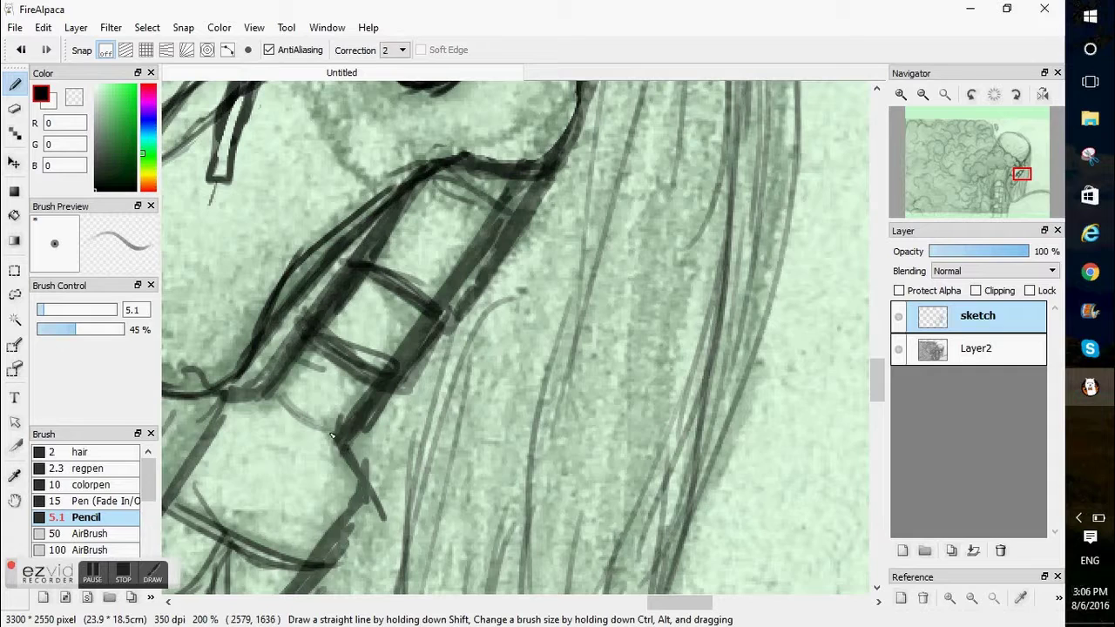
drag(348, 450, 356, 462)
drag(218, 399, 186, 467)
- Trace the collar, sides and lower edge of the bell-shaped body beneath the ribbed piece
drag(679, 603, 654, 603)
drag(877, 381, 877, 391)
drag(535, 256, 500, 263)
mouse_move(493, 263)
mouse_down()
mouse_move(428, 365)
mouse_move(505, 339)
mouse_move(432, 381)
mouse_move(607, 454)
mouse_up()
mouse_move(643, 356)
mouse_down()
mouse_move(601, 446)
mouse_move(429, 374)
mouse_up()
- Erase the rough side and lower edge of the bell-shaped body and redraw them with the Pencil
key(e)
drag(493, 277, 443, 359)
mouse_move(439, 362)
mouse_down()
mouse_move(514, 408)
mouse_move(607, 439)
mouse_up()
mouse_move(601, 436)
mouse_down()
mouse_move(637, 335)
mouse_move(679, 378)
mouse_move(596, 470)
mouse_up()
key(b)
drag(639, 385, 592, 470)
drag(455, 326, 422, 369)
drag(427, 374, 596, 472)
drag(598, 470, 643, 372)
- Draw several parallel curved lines forming a band along the lower edge of the bell-shaped body
drag(444, 358, 577, 428)
drag(444, 359, 601, 427)
drag(438, 378, 558, 435)
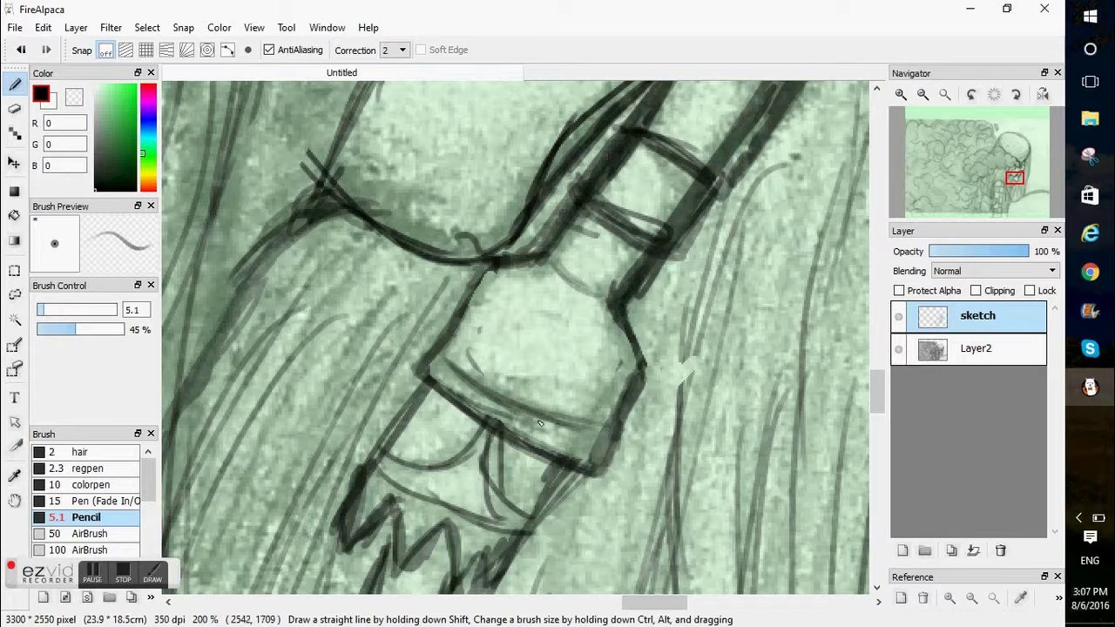
drag(462, 396, 606, 449)
drag(450, 381, 575, 443)
drag(491, 386, 606, 429)
drag(522, 425, 637, 445)
- Darken both sides of the sleeve below the band and erase the curved lines inside it
scroll(540, 392, down, 3)
drag(421, 193, 364, 280)
mouse_move(573, 285)
mouse_down()
mouse_move(493, 404)
mouse_move(505, 398)
mouse_up()
key(e)
mouse_move(352, 331)
mouse_down()
mouse_move(411, 246)
mouse_move(479, 253)
mouse_up()
mouse_move(387, 298)
mouse_down()
mouse_move(500, 339)
mouse_move(550, 300)
mouse_move(488, 255)
mouse_up()
drag(555, 306, 487, 397)
- Redraw the sleeve's sides and inner curve with the Pencil, and erase the spikes along its lower edge
key(b)
mouse_move(421, 201)
mouse_down()
mouse_move(343, 330)
mouse_move(355, 313)
mouse_move(345, 359)
mouse_move(390, 294)
mouse_move(388, 357)
mouse_move(381, 302)
mouse_move(515, 363)
mouse_up()
drag(371, 281, 493, 357)
mouse_move(576, 295)
mouse_down()
mouse_move(529, 380)
mouse_move(485, 429)
mouse_up()
key(e)
mouse_move(397, 383)
mouse_down()
mouse_move(452, 353)
mouse_move(487, 423)
mouse_up()
mouse_move(492, 421)
mouse_down()
mouse_move(569, 318)
mouse_move(513, 401)
mouse_up()
key(b)
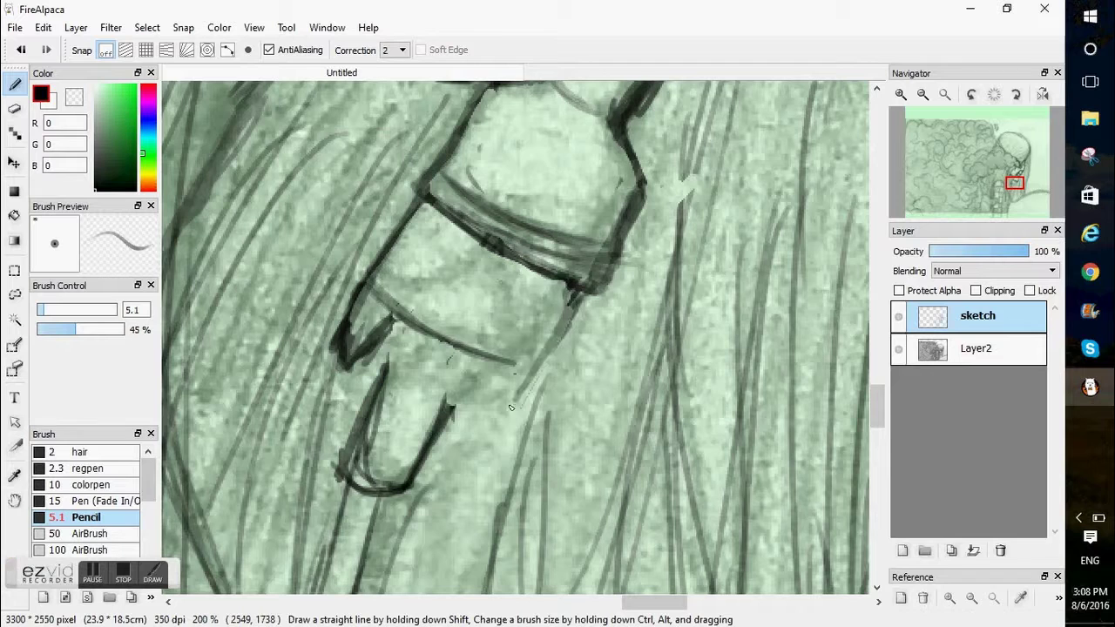
- Draw the sleeve's outer side down to a point and give its lower edge a thick wavy outline
drag(574, 305, 496, 431)
drag(483, 366, 479, 440)
drag(542, 359, 481, 439)
mouse_move(446, 370)
mouse_down()
mouse_move(537, 372)
mouse_move(574, 301)
mouse_up()
mouse_move(477, 369)
mouse_down()
mouse_move(451, 399)
mouse_move(407, 393)
mouse_move(482, 429)
mouse_move(375, 387)
mouse_move(366, 353)
mouse_up()
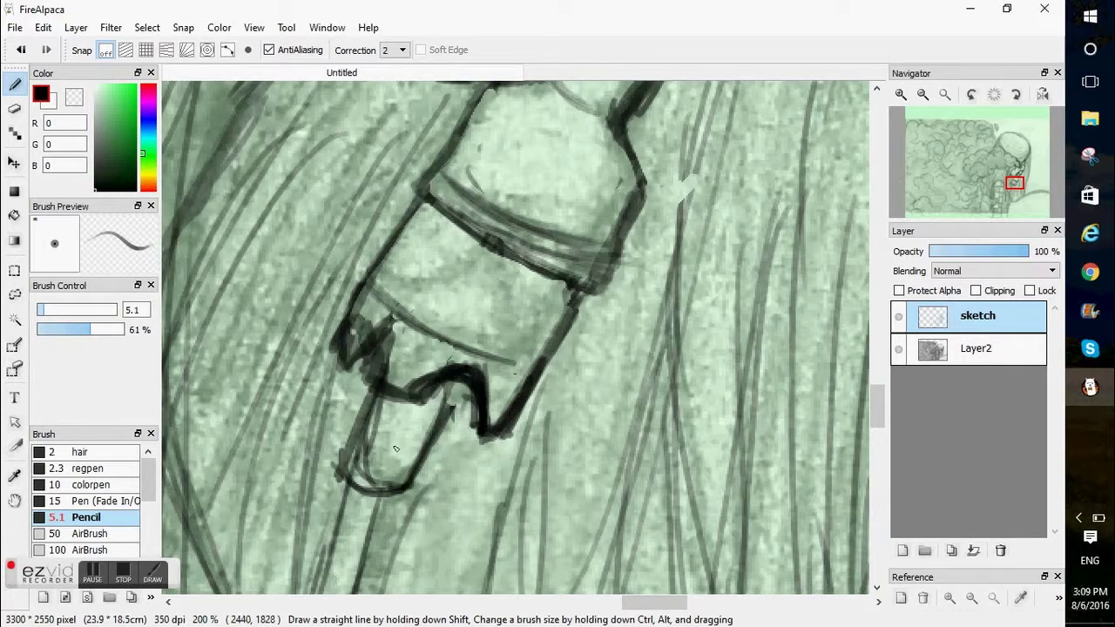
- Erase the remaining spike and rough lines at the sleeve's lower edge and redraw that corner as a smooth curve
key(e)
drag(392, 313, 389, 343)
drag(491, 389, 388, 329)
mouse_move(363, 389)
mouse_down()
mouse_move(359, 335)
mouse_move(336, 364)
mouse_up()
key(b)
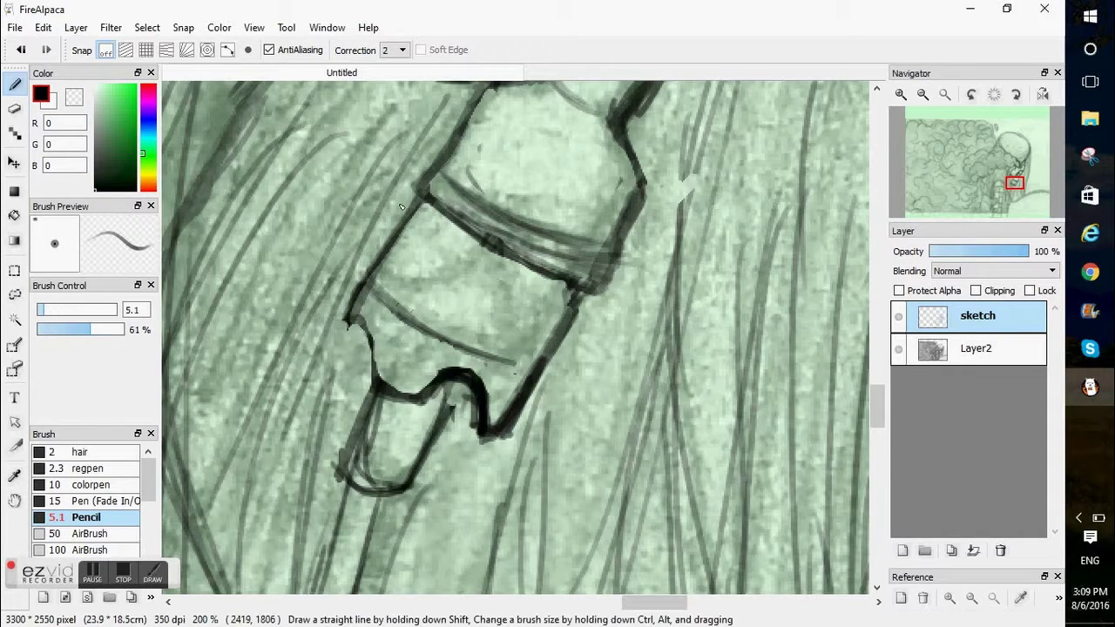
drag(350, 321, 373, 385)
drag(381, 272, 330, 365)
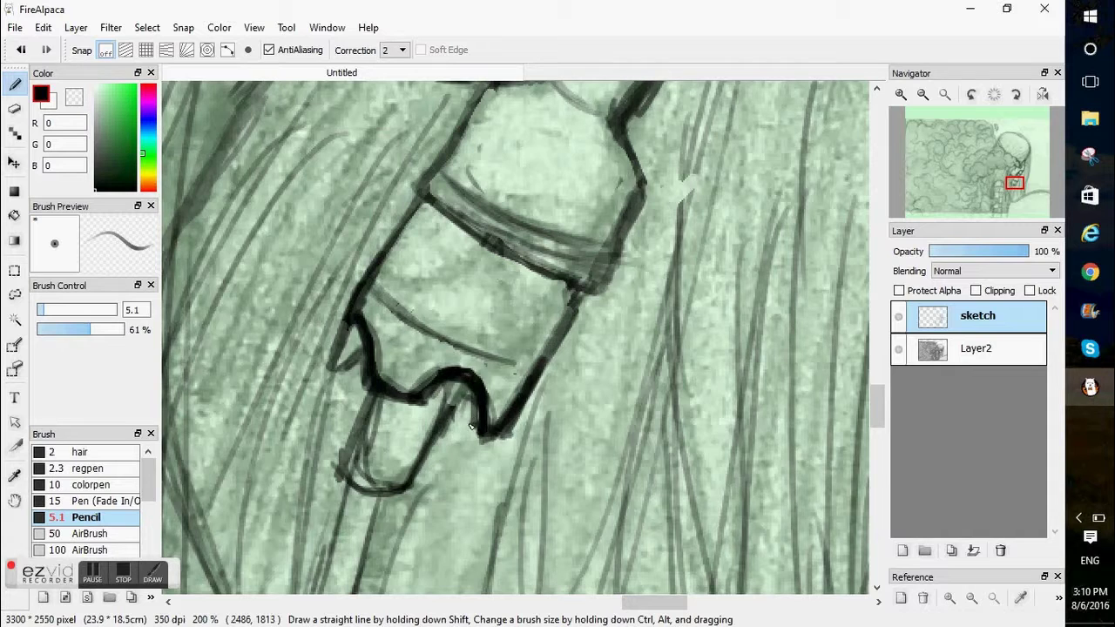
- Darken the sides, top curve and rounded end of the narrow tip below the sleeve
drag(458, 388, 437, 435)
drag(373, 394, 345, 463)
drag(381, 404, 432, 425)
drag(458, 388, 397, 488)
mouse_move(377, 400)
mouse_down()
mouse_move(350, 477)
mouse_move(366, 409)
mouse_up()
key(e)
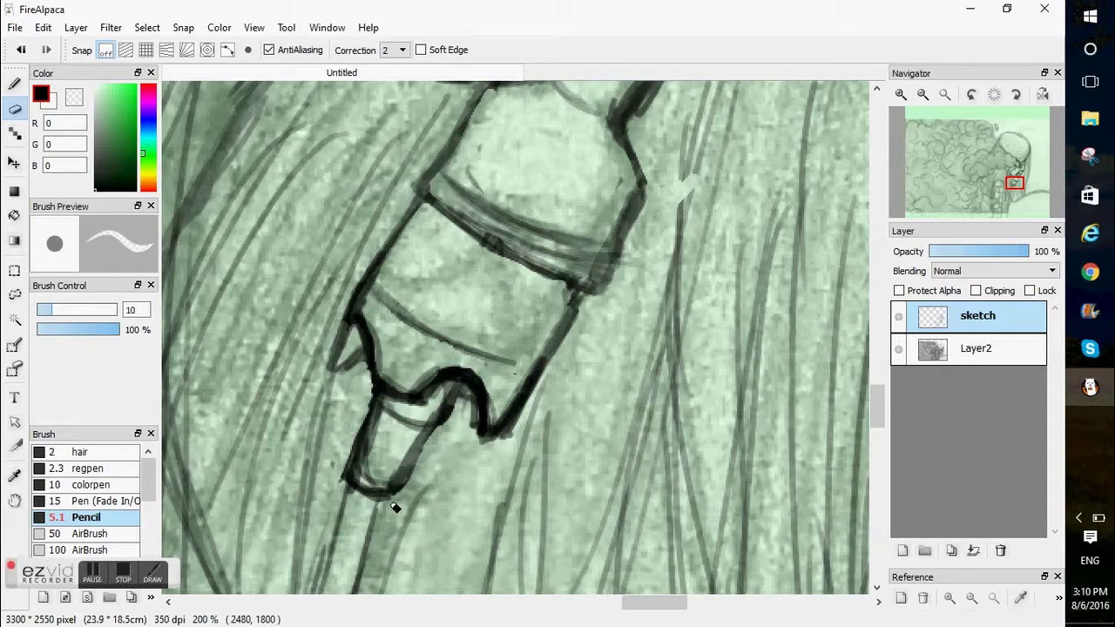
key(b)
drag(430, 427, 397, 485)
- Trace both lines of the cable running down from the narrow tip, cleaning up the rough line with the Eraser
drag(877, 407, 878, 430)
drag(380, 228, 352, 308)
drag(351, 218, 293, 418)
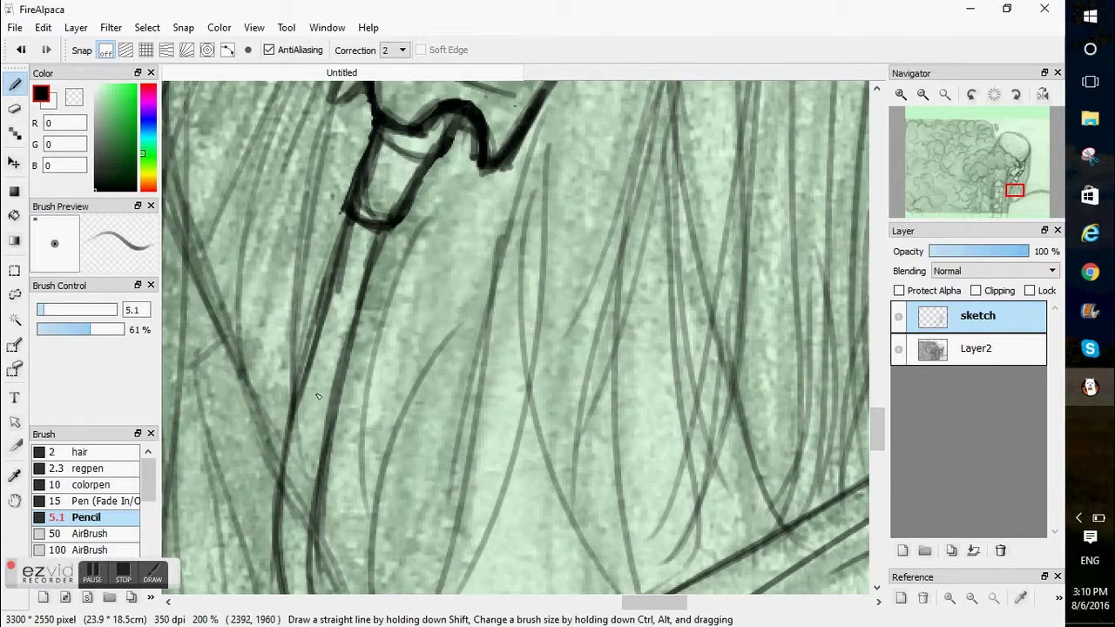
drag(350, 228, 277, 562)
mouse_move(878, 429)
mouse_down()
mouse_move(878, 449)
mouse_move(877, 431)
mouse_up()
drag(378, 182, 303, 514)
drag(338, 326, 315, 583)
drag(346, 244, 304, 523)
key(e)
drag(381, 195, 329, 446)
key(b)
- Trace the cable's two parallel lines around its lowest bend and up along the start of the rise
drag(655, 603, 586, 603)
drag(878, 429, 881, 390)
drag(1000, 190, 1007, 203)
drag(348, 195, 387, 322)
drag(383, 383, 310, 596)
mouse_move(347, 270)
mouse_down()
mouse_move(451, 378)
mouse_move(868, 160)
mouse_up()
drag(601, 340, 868, 191)
drag(517, 409, 798, 253)
drag(328, 270, 500, 416)
drag(383, 365, 585, 396)
drag(505, 411, 719, 313)
- Continue the cable's parallel lines up the slope and over its crest
drag(652, 605, 707, 605)
drag(879, 463, 879, 431)
mouse_move(244, 560)
mouse_down()
mouse_move(561, 432)
mouse_move(838, 357)
mouse_up()
drag(707, 605, 745, 607)
drag(376, 397, 646, 363)
drag(339, 411, 852, 401)
drag(575, 366, 855, 421)
- Erase the rough underside of the cable's crest, redraw it with the Pencil and reinforce the cable's long curve
key(e)
mouse_move(735, 413)
mouse_down()
mouse_move(874, 427)
mouse_move(584, 385)
mouse_move(166, 444)
mouse_up()
key(b)
drag(523, 362, 862, 423)
click(923, 94)
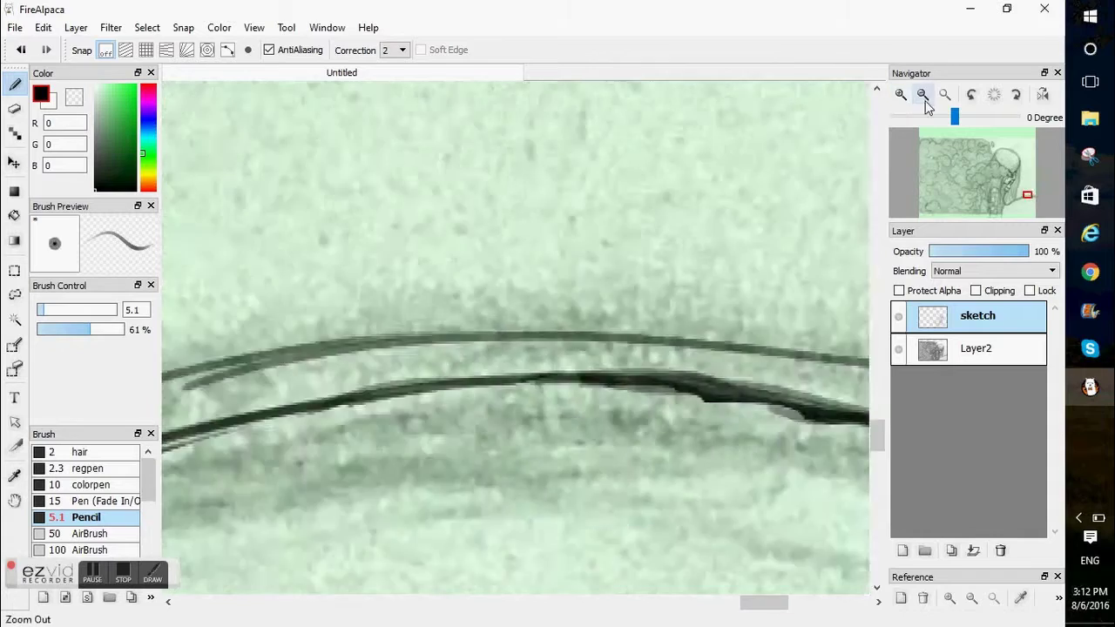
click(922, 94)
drag(666, 606, 636, 608)
drag(309, 464, 809, 378)
drag(876, 421, 870, 393)
- Add diagonal shading strokes across the dome cap and strengthen the cloud edge just below it
drag(221, 311, 228, 489)
mouse_move(874, 391)
mouse_down()
mouse_move(871, 327)
mouse_move(871, 336)
mouse_up()
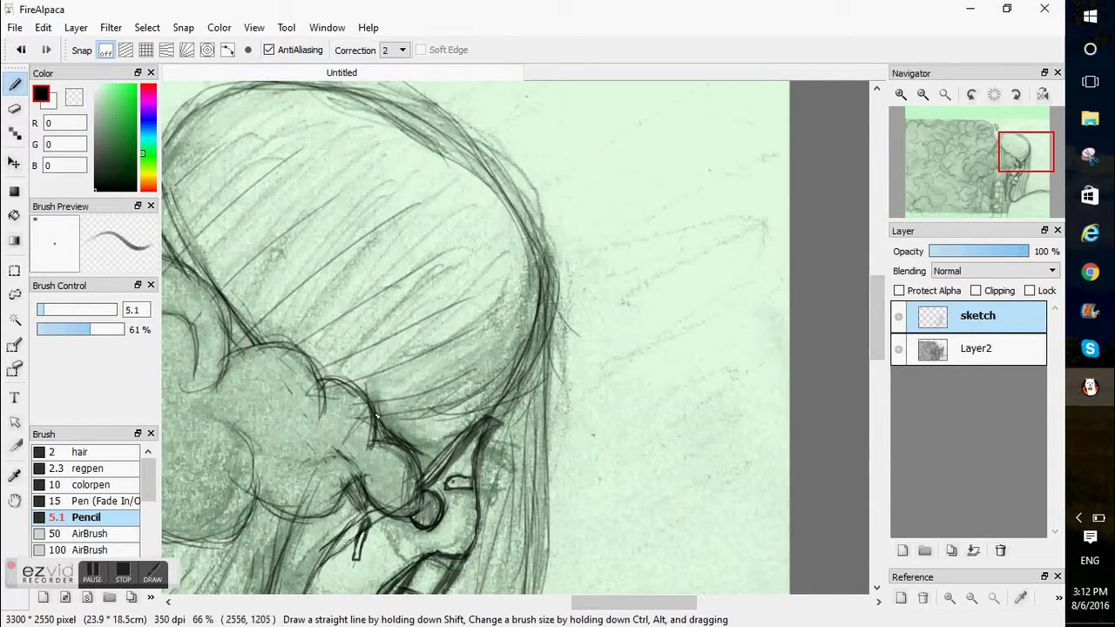
drag(377, 416, 425, 457)
drag(176, 249, 282, 121)
drag(201, 275, 331, 142)
drag(233, 322, 332, 190)
drag(268, 375, 428, 231)
drag(296, 381, 454, 247)
drag(373, 407, 495, 304)
drag(290, 306, 409, 240)
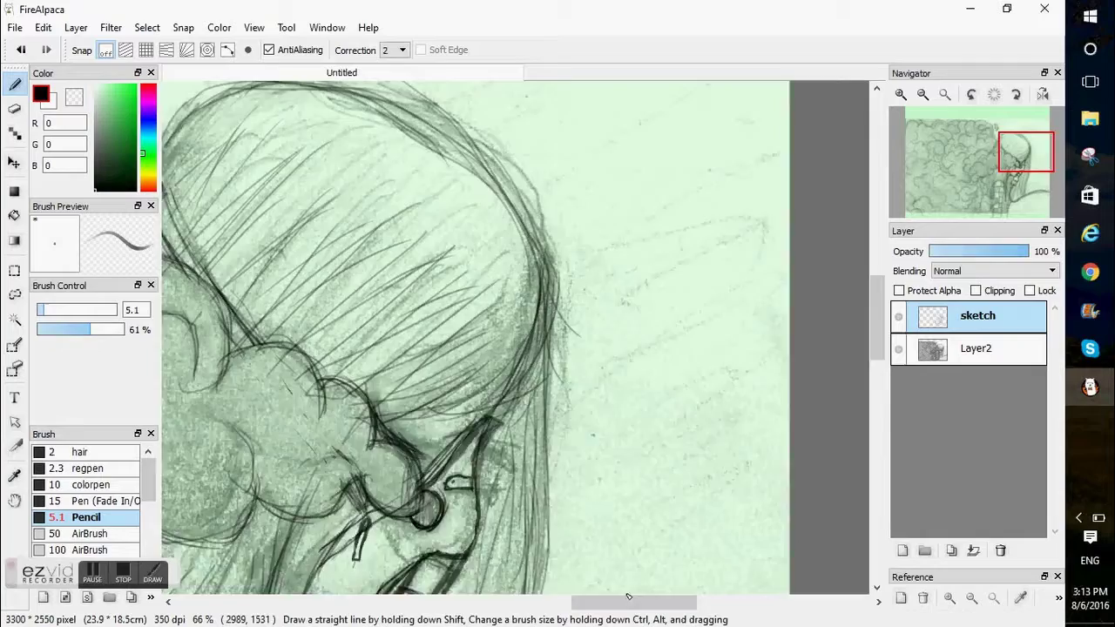
- Reduce the opacity of Layer2 to 19 % and view the whole drawing
drag(629, 599, 598, 599)
drag(874, 323, 875, 365)
click(977, 349)
mouse_move(972, 253)
mouse_down()
mouse_move(928, 252)
mouse_move(973, 252)
mouse_move(949, 252)
mouse_up()
click(923, 94)
click(923, 94)
click(923, 94)
click(902, 94)
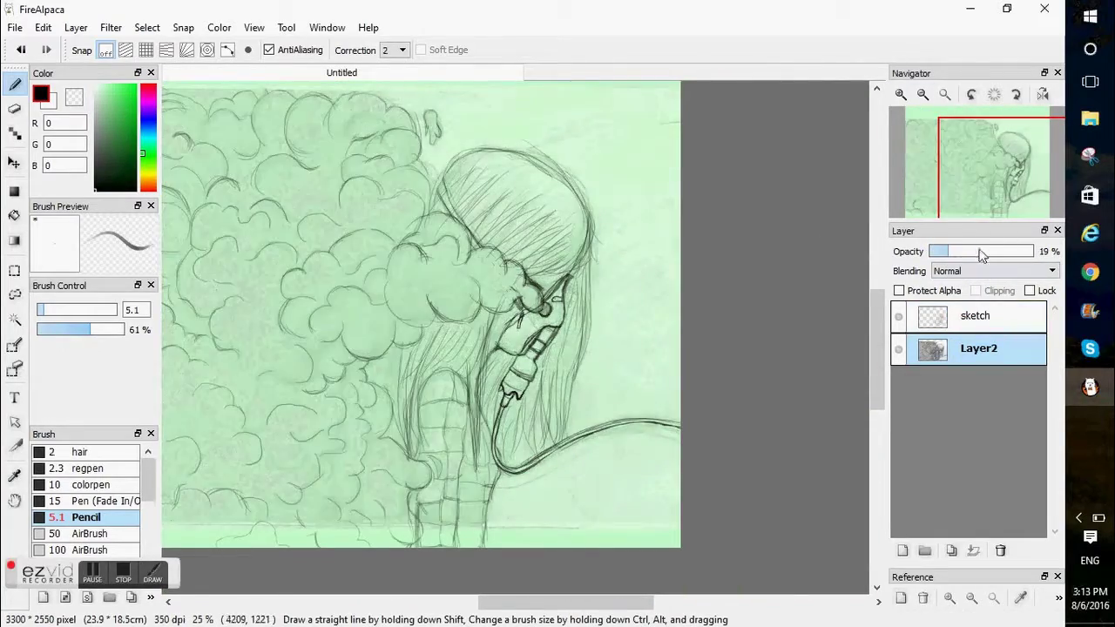
- Return to the sketch layer and draw long hair strands down the figure's back beside the clouds
click(961, 316)
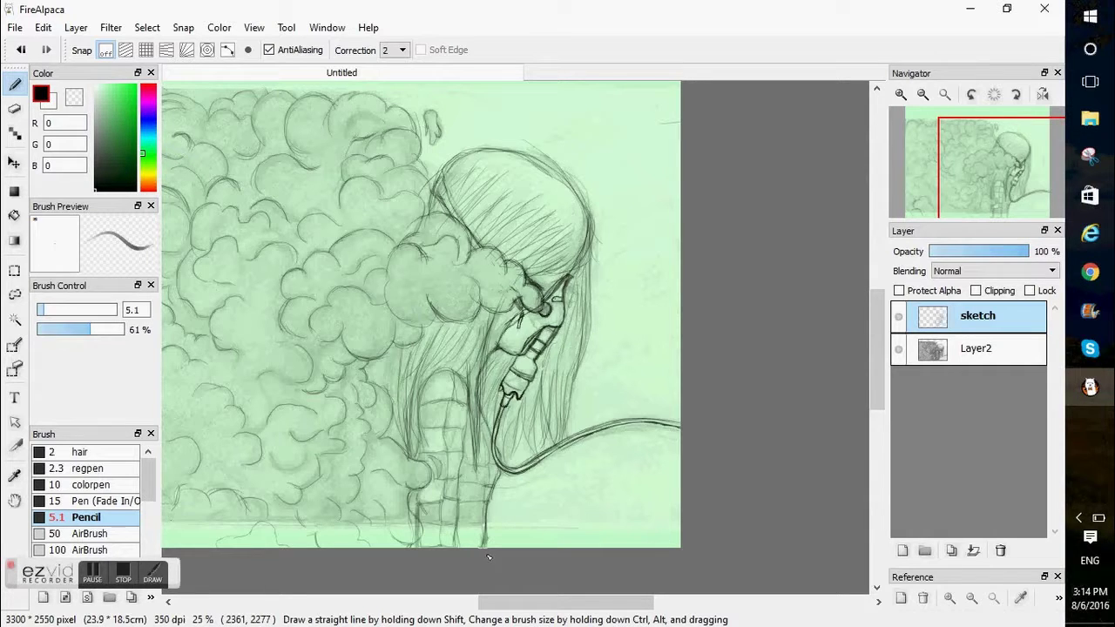
drag(400, 341, 388, 406)
drag(426, 194, 421, 223)
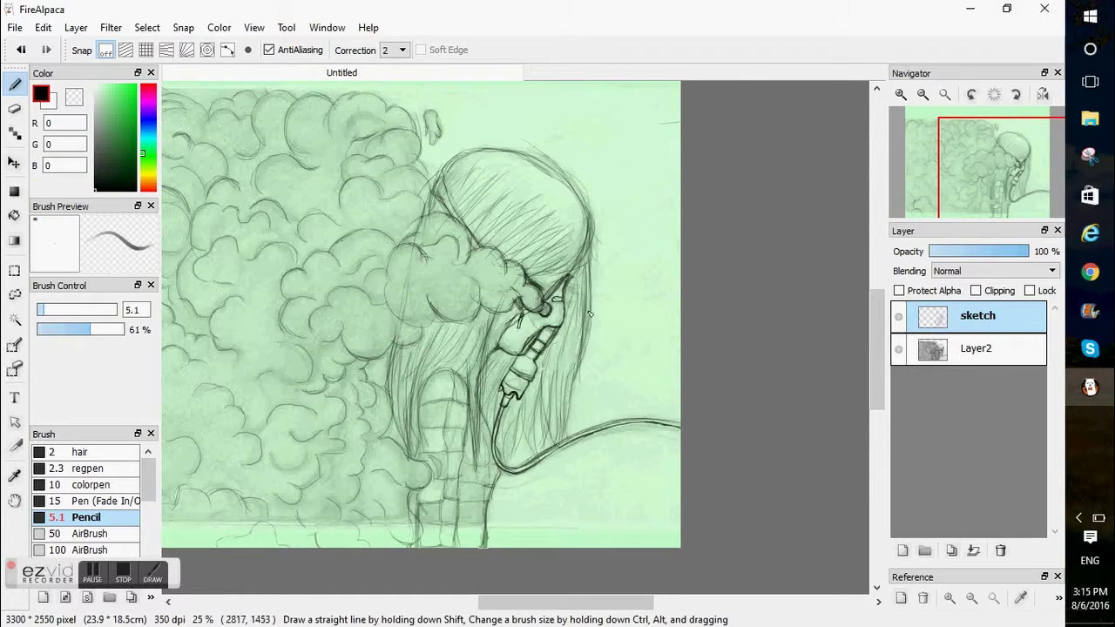
- Erase a rough strand along the outer edge of the hair in front of the face and return to the Pencil
scroll(589, 314, up, 4)
click(830, 410)
key(e)
drag(813, 209, 789, 374)
key(b)
- Try long strands on the outer hair with different Pencil opacities and undo them
right_click(799, 209)
drag(817, 251, 782, 416)
drag(90, 329, 103, 333)
drag(815, 160, 796, 349)
drag(813, 93, 801, 290)
drag(110, 329, 124, 330)
mouse_move(818, 413)
mouse_down()
mouse_move(790, 470)
mouse_move(808, 461)
mouse_up()
click(22, 50)
triple_click(21, 51)
click(102, 121)
drag(102, 122, 97, 191)
drag(820, 207, 787, 412)
click(22, 50)
- Set the Pencil opacity to 40 % and draw long strands down the outer edge of the front hair
drag(64, 330, 71, 331)
drag(821, 212, 796, 410)
drag(821, 234, 775, 437)
drag(799, 193, 776, 432)
drag(877, 370, 877, 339)
drag(833, 110, 816, 362)
drag(809, 181, 795, 354)
drag(827, 214, 817, 390)
drag(824, 134, 800, 334)
- Erase stray lines around the front hair and return to the Pencil
click(15, 108)
drag(876, 332, 876, 316)
mouse_move(810, 165)
mouse_down()
mouse_move(825, 281)
mouse_move(834, 197)
mouse_move(733, 422)
mouse_move(620, 418)
mouse_up()
click(14, 83)
- Look over the clouds along the drawing's upper edge, and switch to Chrome to view the Pinterest smoke-cloud reference
drag(612, 602, 526, 611)
drag(876, 318, 874, 219)
drag(540, 604, 489, 620)
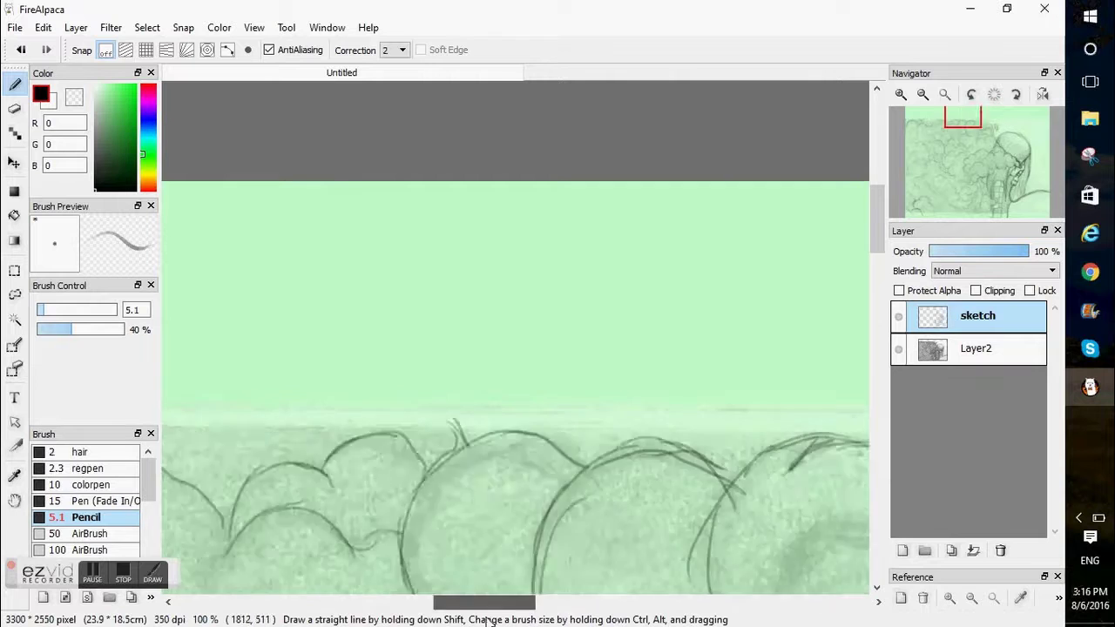
scroll(487, 620, left, 4)
scroll(413, 614, left, 3)
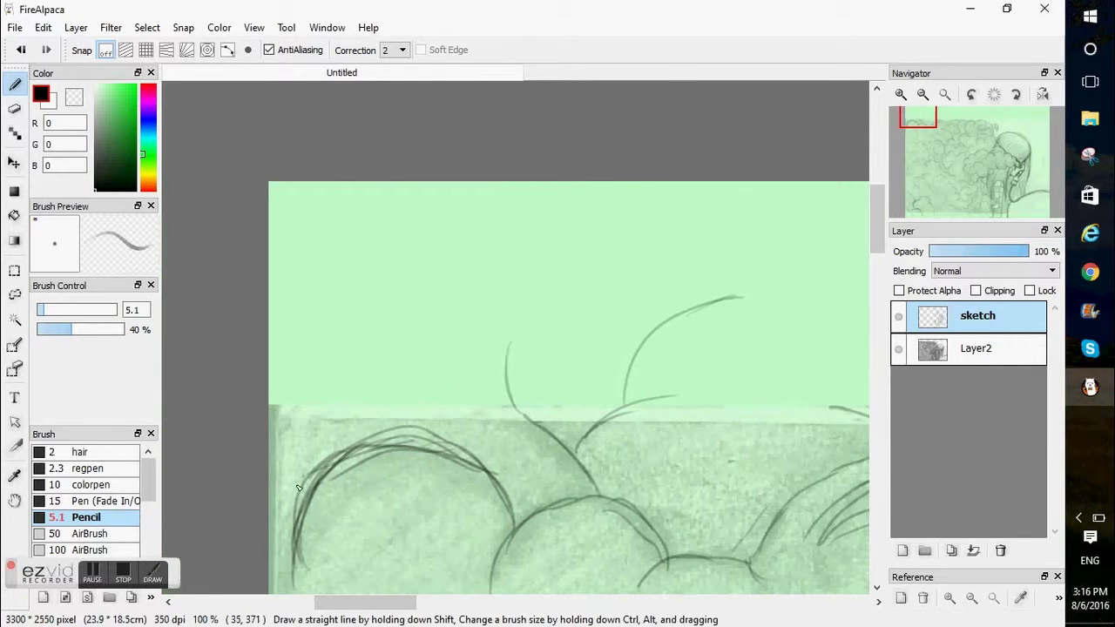
key(alt+Tab)
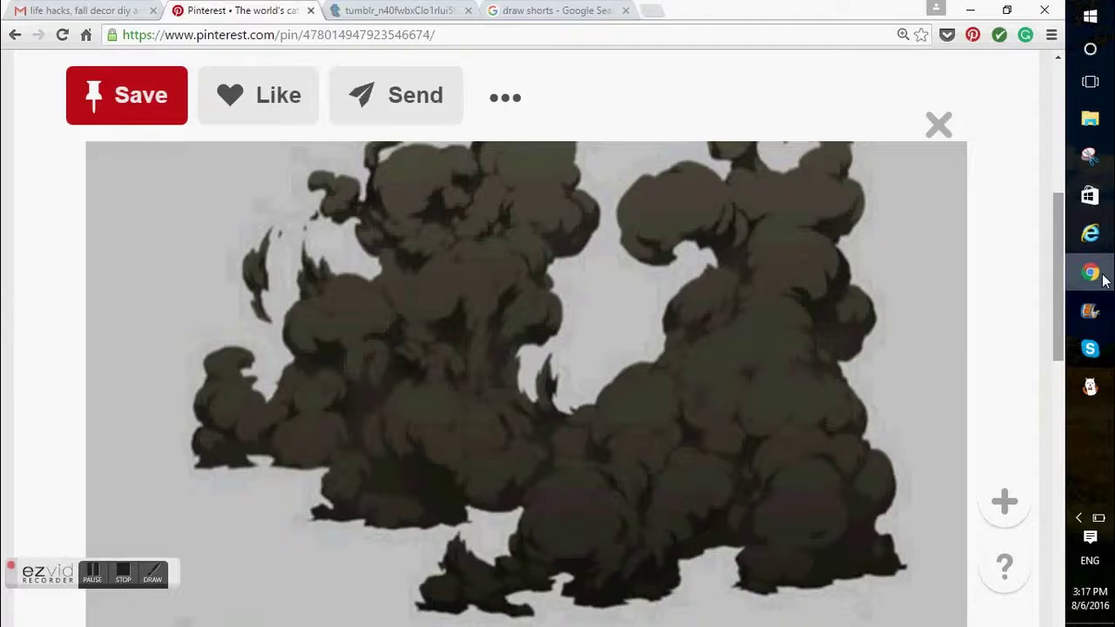
- Draw rounded cloud lumps in the blank strip above the scan at the canvas's upper-left corner, comparing them with the Pinterest smoke reference
key(alt+Tab)
mouse_move(418, 394)
mouse_down()
mouse_move(463, 349)
mouse_move(363, 223)
mouse_up()
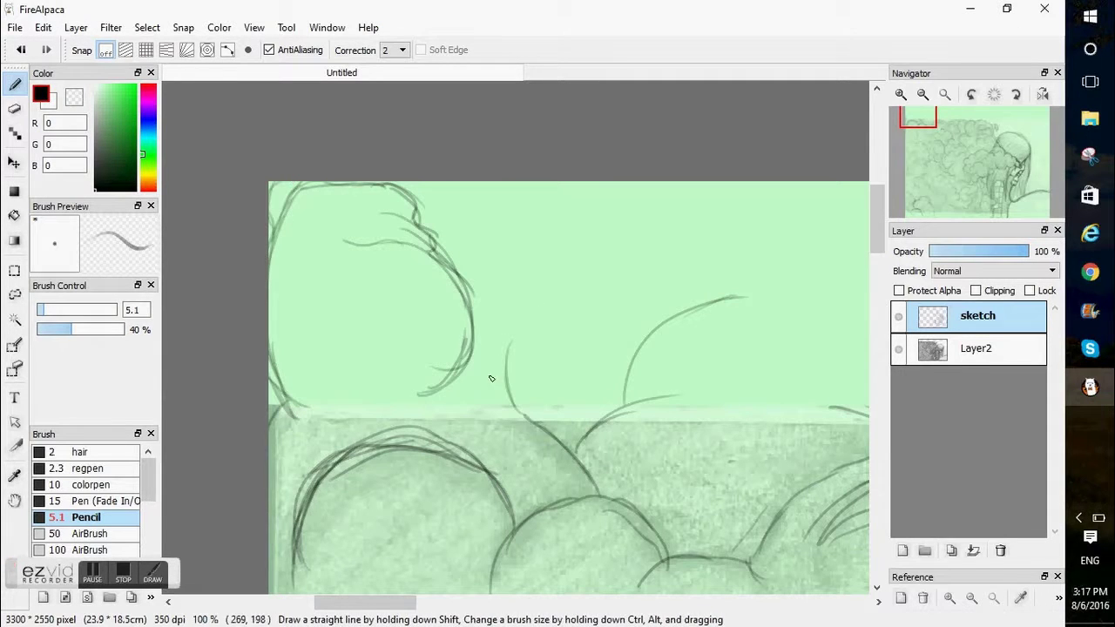
key(alt+Tab)
key(alt+Tab)
drag(534, 237, 446, 212)
drag(591, 369, 615, 411)
click(1099, 277)
click(1096, 273)
drag(569, 183, 600, 268)
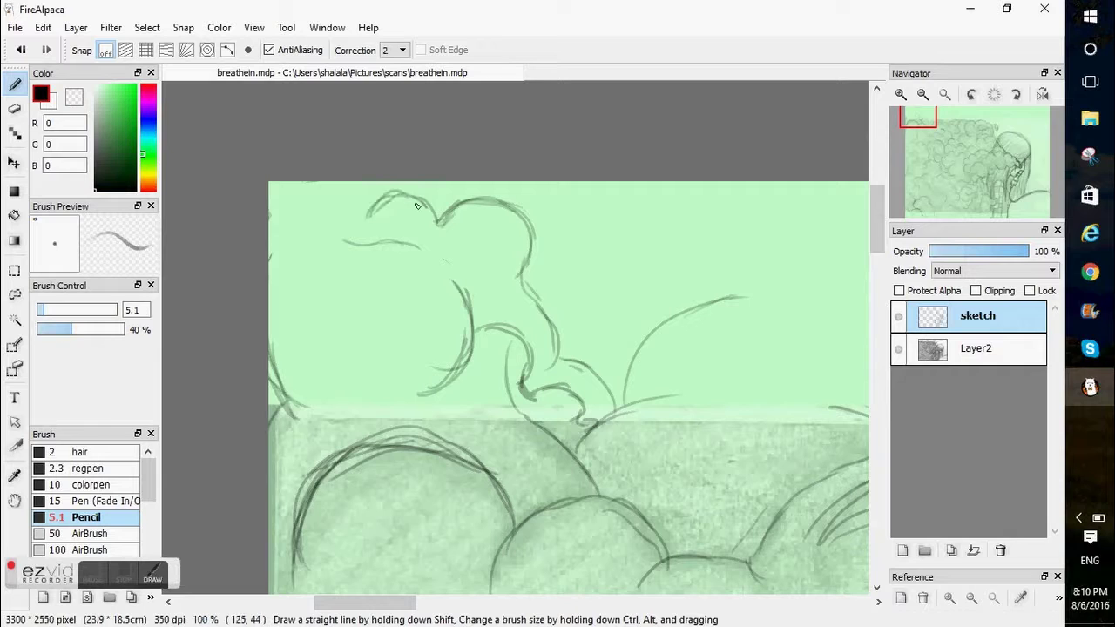
- Undo the last small arc, outline the corner cloud with a lobed edge, and add partial puffs running off the canvas's upper edge
click(22, 50)
click(21, 51)
mouse_move(404, 242)
mouse_down()
mouse_move(445, 260)
mouse_move(466, 286)
mouse_up()
mouse_move(350, 242)
mouse_down()
mouse_move(311, 260)
mouse_move(321, 370)
mouse_up()
drag(304, 251, 330, 424)
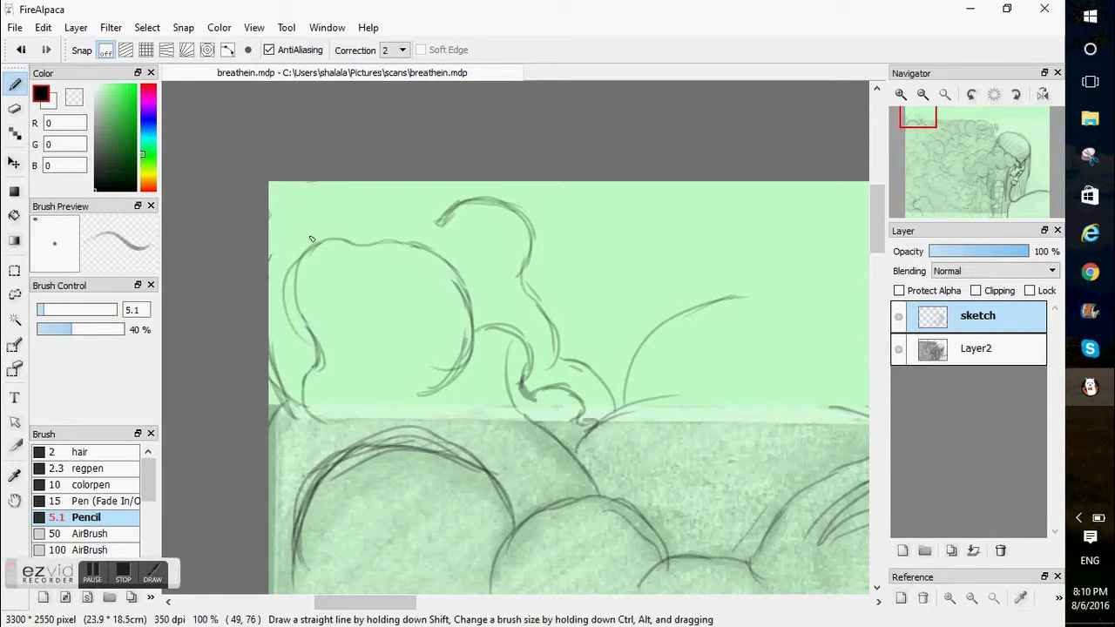
drag(434, 230, 450, 182)
drag(310, 182, 308, 244)
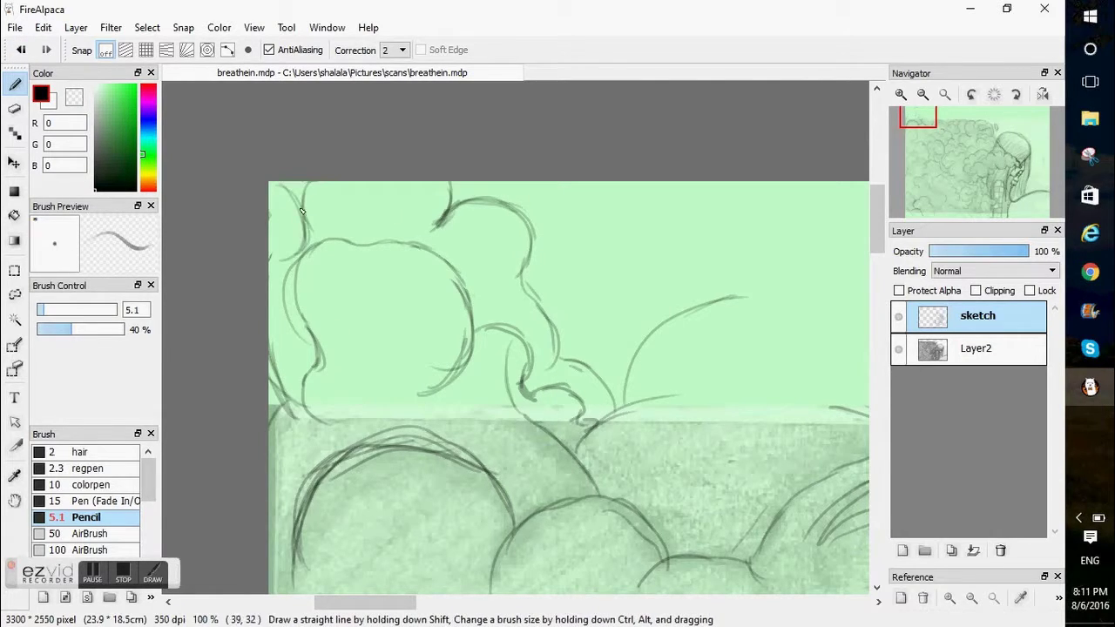
- Darken the corner cloud's bumpy outer edge and continue the outline with a second row of puffs to its right
drag(532, 239, 523, 283)
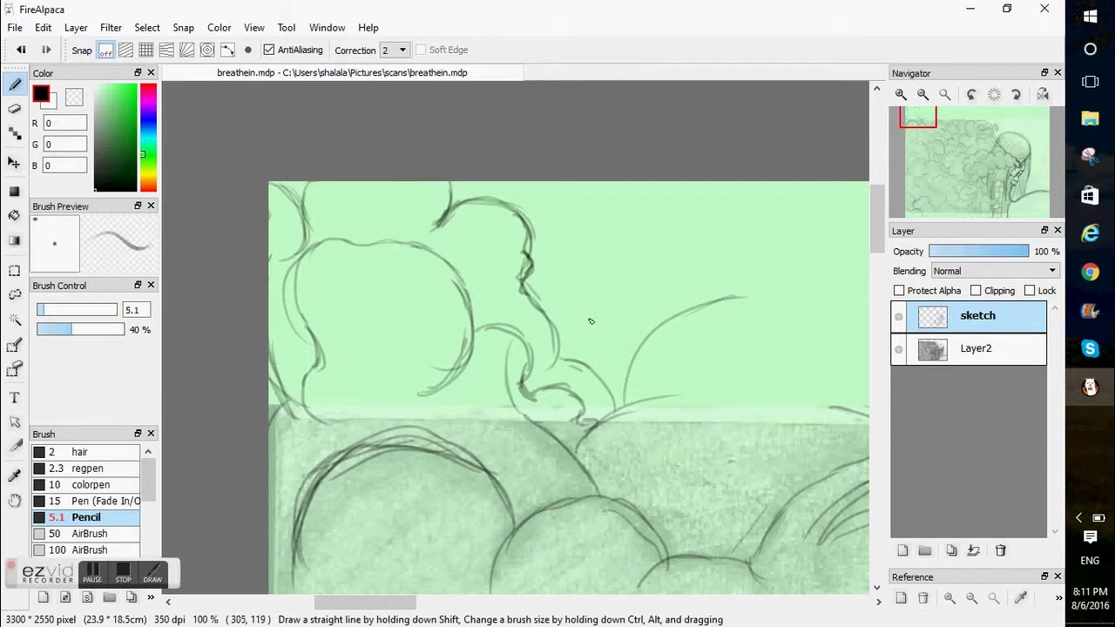
drag(543, 188, 582, 245)
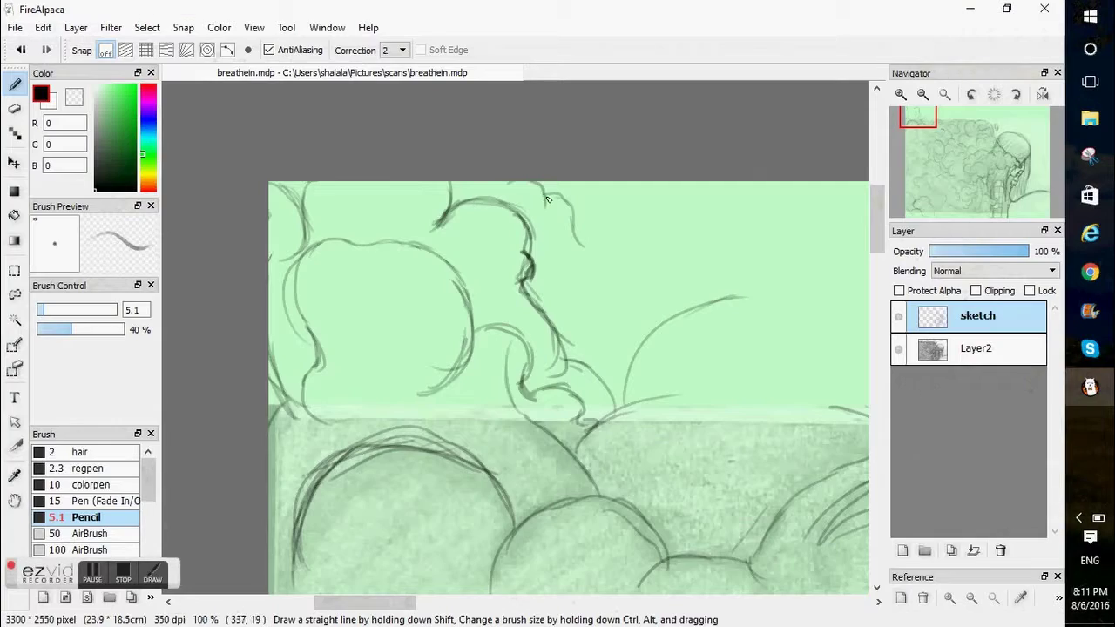
drag(548, 200, 591, 282)
drag(377, 604, 401, 603)
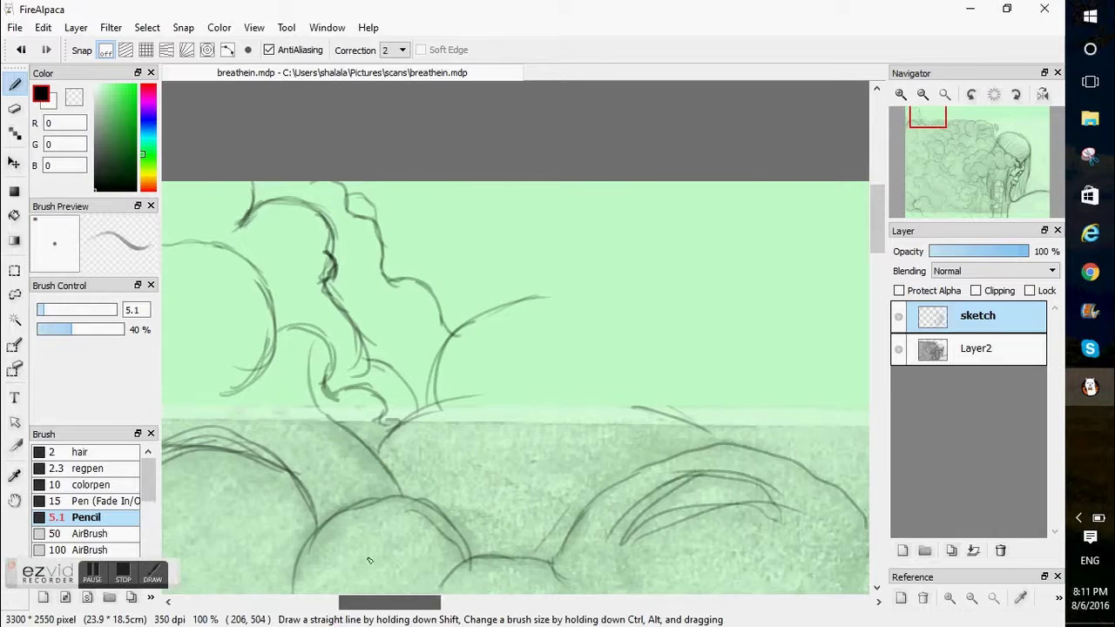
drag(377, 217, 432, 202)
mouse_move(533, 248)
mouse_down()
mouse_move(701, 277)
mouse_move(697, 322)
mouse_move(803, 366)
mouse_move(773, 402)
mouse_up()
- Draw large rounded cloud lobes across the blank strip, joining them to the traced clouds below
drag(409, 608, 453, 608)
drag(381, 308, 466, 432)
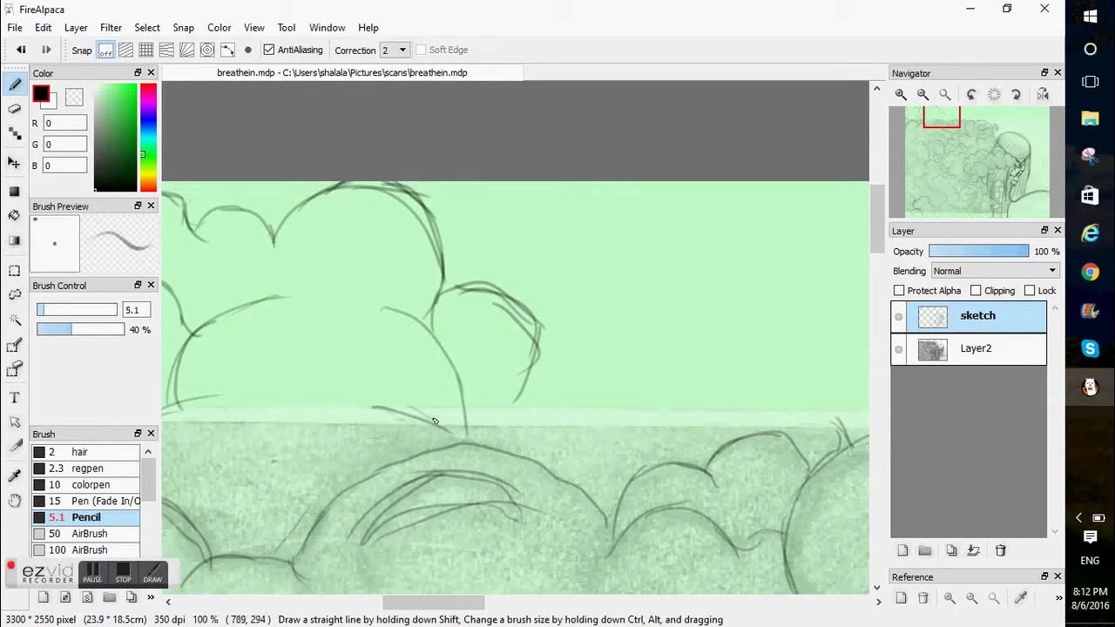
drag(430, 608, 463, 608)
drag(208, 446, 361, 578)
drag(286, 317, 261, 425)
drag(263, 287, 352, 203)
mouse_move(310, 205)
mouse_down()
mouse_move(404, 321)
mouse_move(497, 352)
mouse_move(468, 453)
mouse_up()
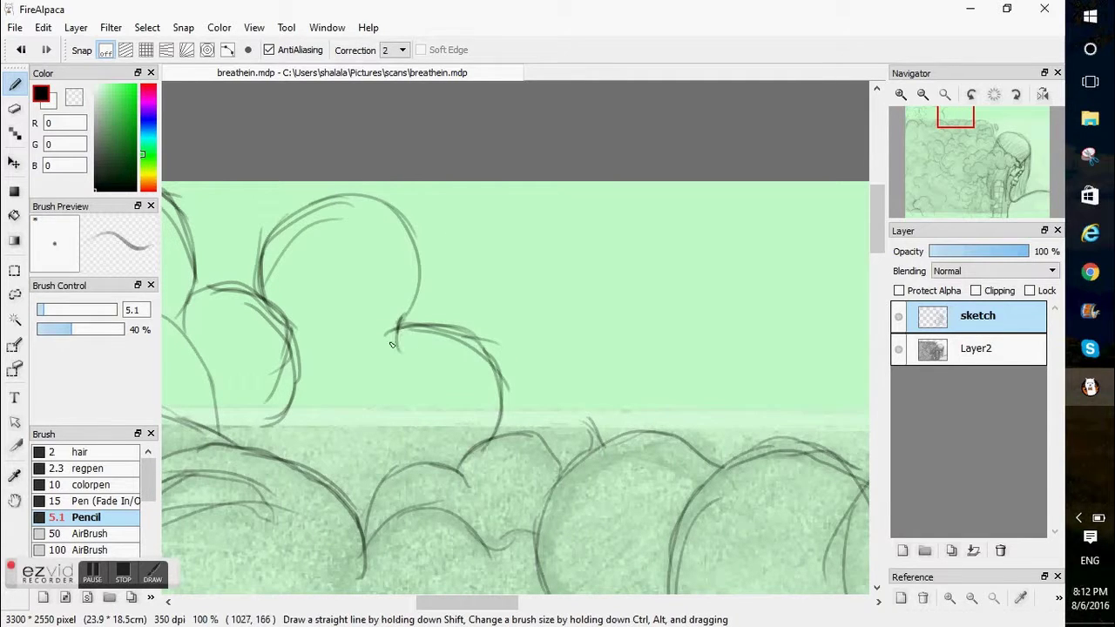
- Erase the large puff's smooth outer edge and redraw it with a small notch where it meets its neighbour
drag(392, 345, 398, 324)
key(e)
drag(340, 202, 293, 247)
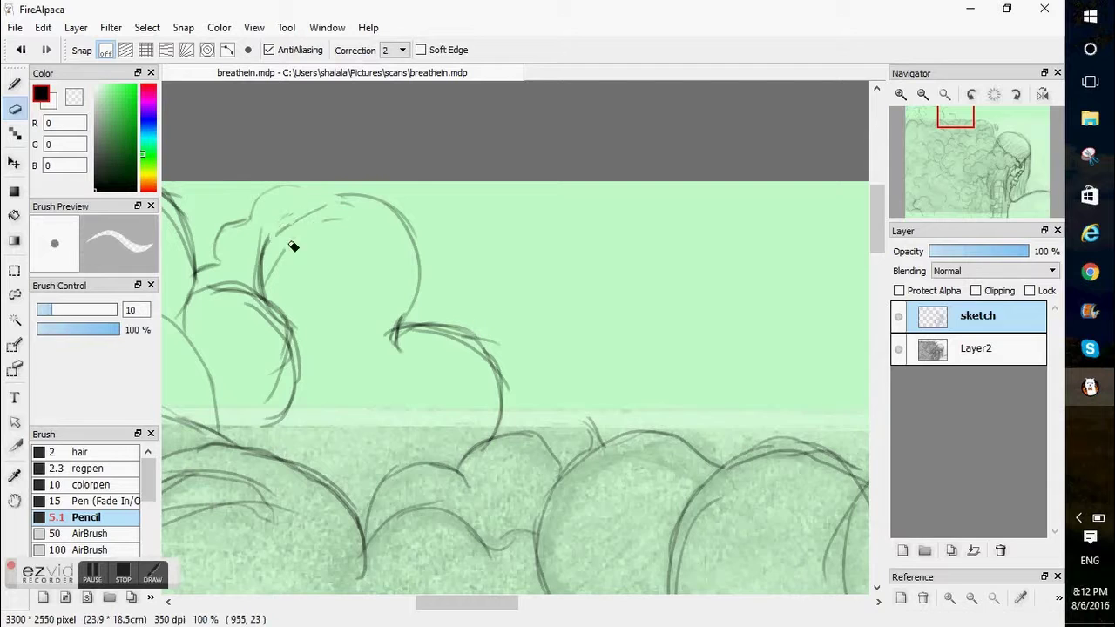
key(b)
drag(347, 195, 263, 299)
- Add inner contour lines to the large puff and draw small scalloped cloud edges beside it up to the canvas edge
mouse_move(288, 260)
mouse_down()
mouse_move(334, 197)
mouse_move(401, 280)
mouse_up()
drag(401, 279, 387, 217)
drag(281, 422, 321, 438)
drag(408, 194, 480, 271)
mouse_move(483, 265)
mouse_down()
mouse_move(454, 311)
mouse_move(497, 362)
mouse_up()
drag(486, 239, 646, 186)
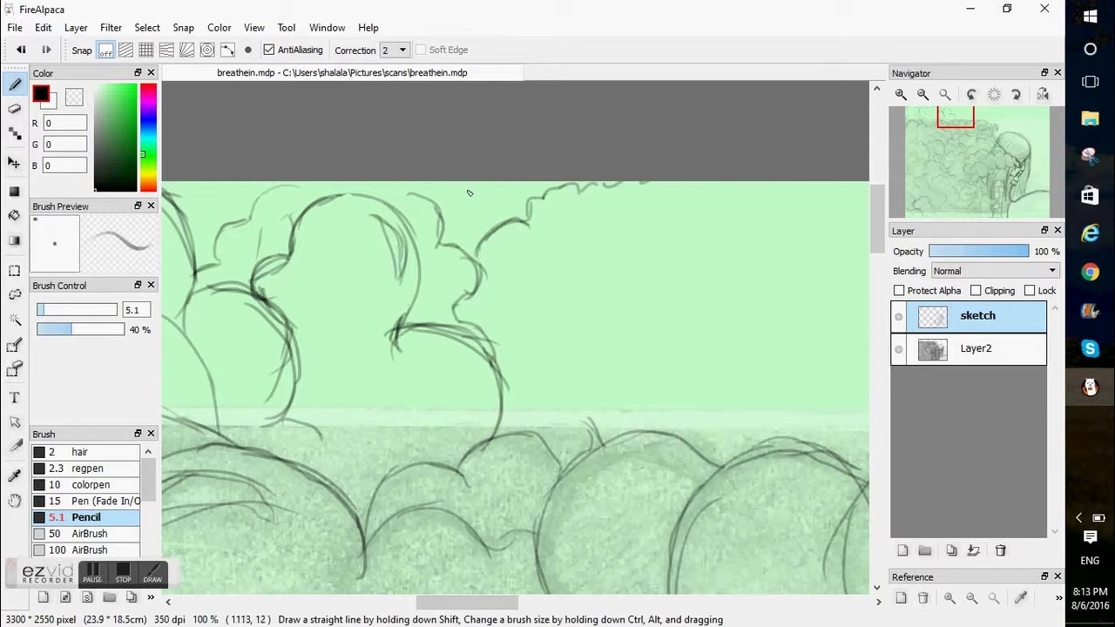
- Draw a bulging cloud with a wavy stem in the strip, and outline the adjoining puffs to its right
drag(710, 260, 625, 303)
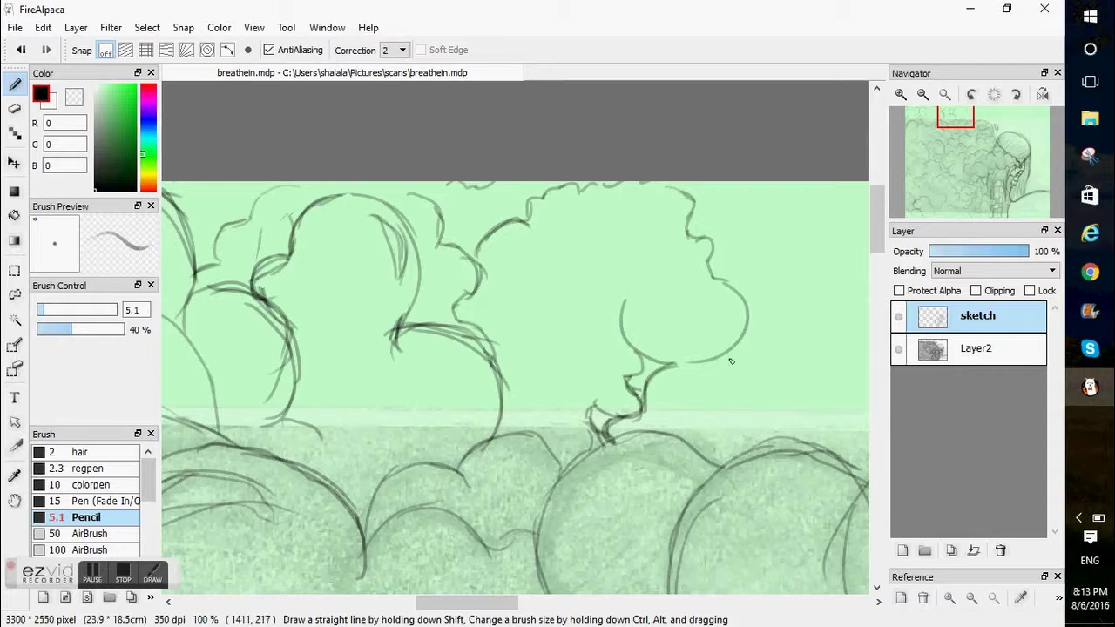
mouse_move(814, 188)
mouse_down()
mouse_move(764, 287)
mouse_move(810, 339)
mouse_up()
drag(811, 378, 803, 415)
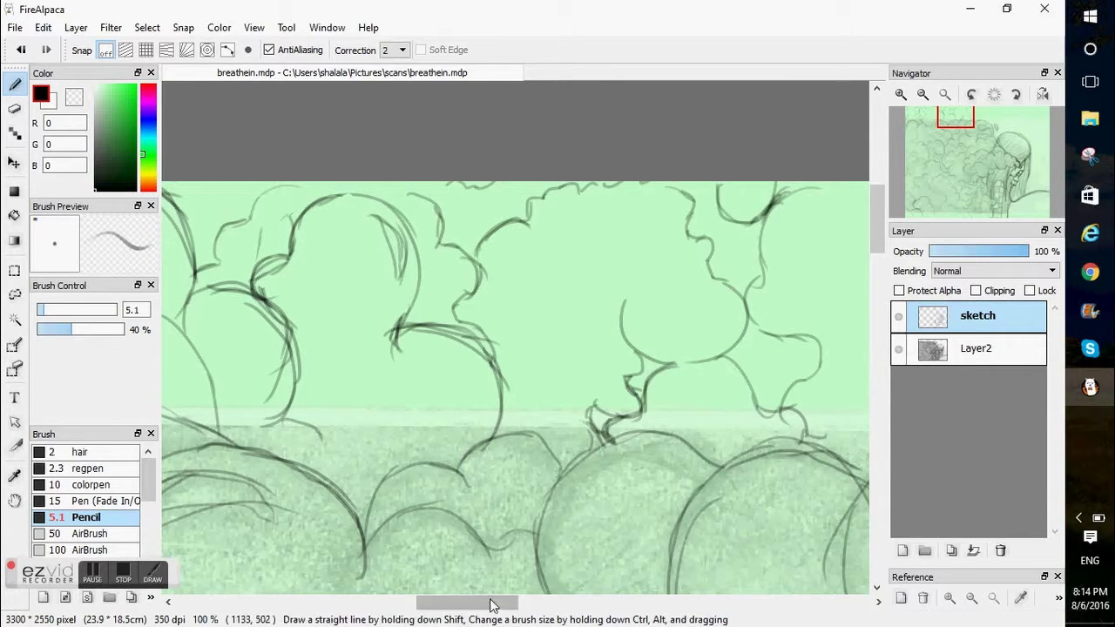
- Outline the next tall cloud, erase the misplaced wavy line at its base, and extend its lower lobe to the traced clouds
drag(467, 603, 521, 603)
drag(524, 196, 520, 301)
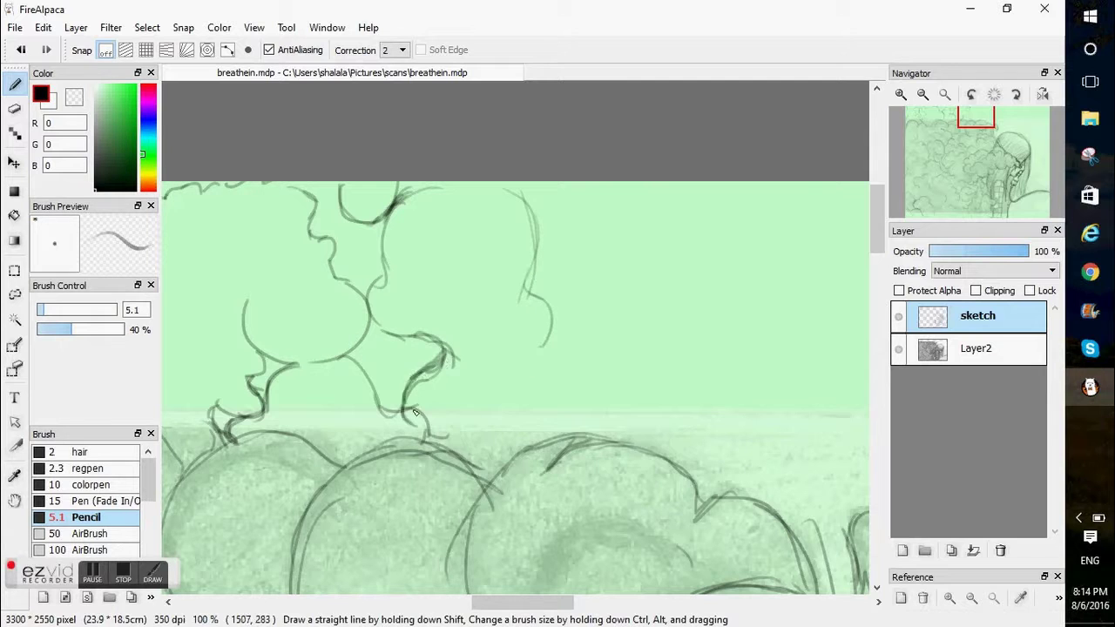
key(e)
mouse_move(418, 382)
mouse_down()
mouse_move(461, 351)
mouse_move(406, 404)
mouse_up()
key(b)
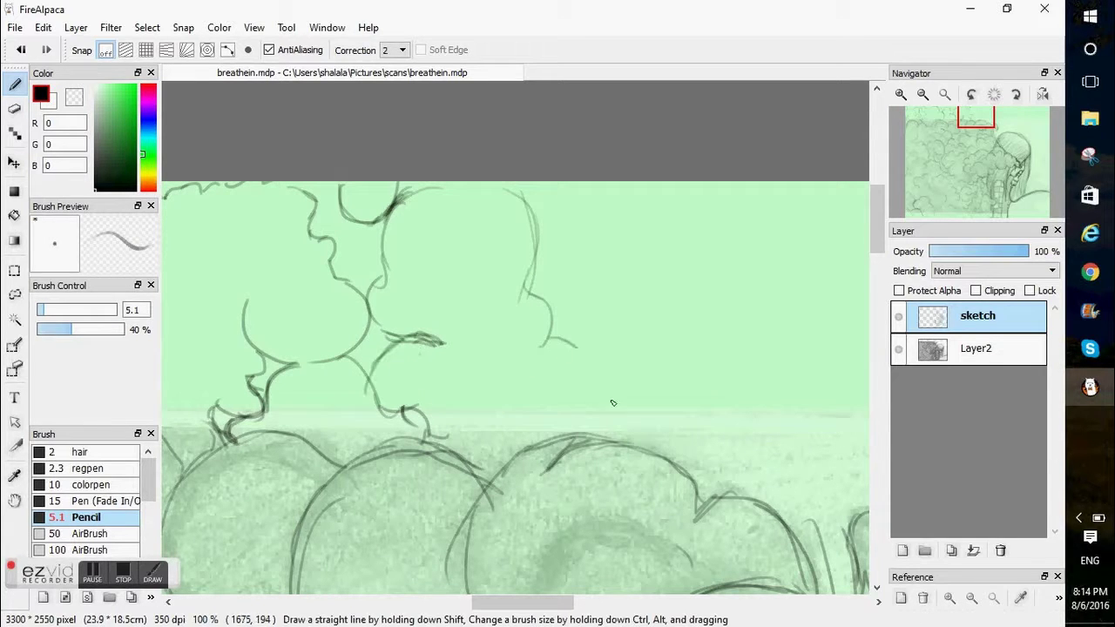
drag(566, 344, 625, 451)
- Draw a wide cloud along the canvas's upper edge with a scalloped crest, a curved outer side and inner contour lines
drag(545, 190, 603, 195)
drag(707, 195, 759, 317)
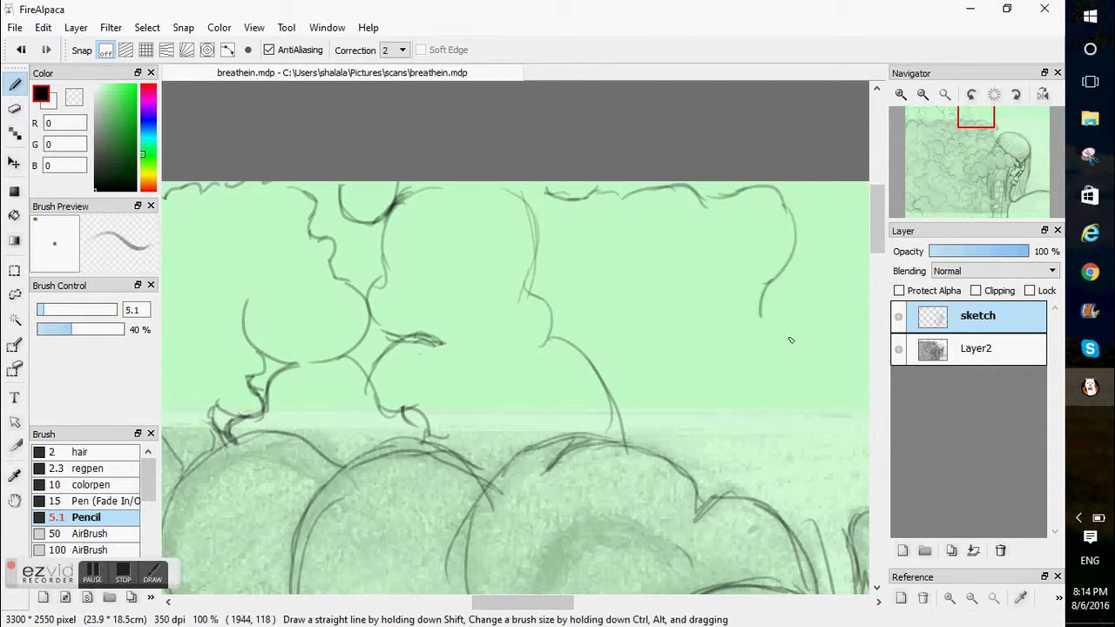
drag(763, 374, 715, 393)
drag(538, 277, 575, 303)
drag(529, 603, 575, 603)
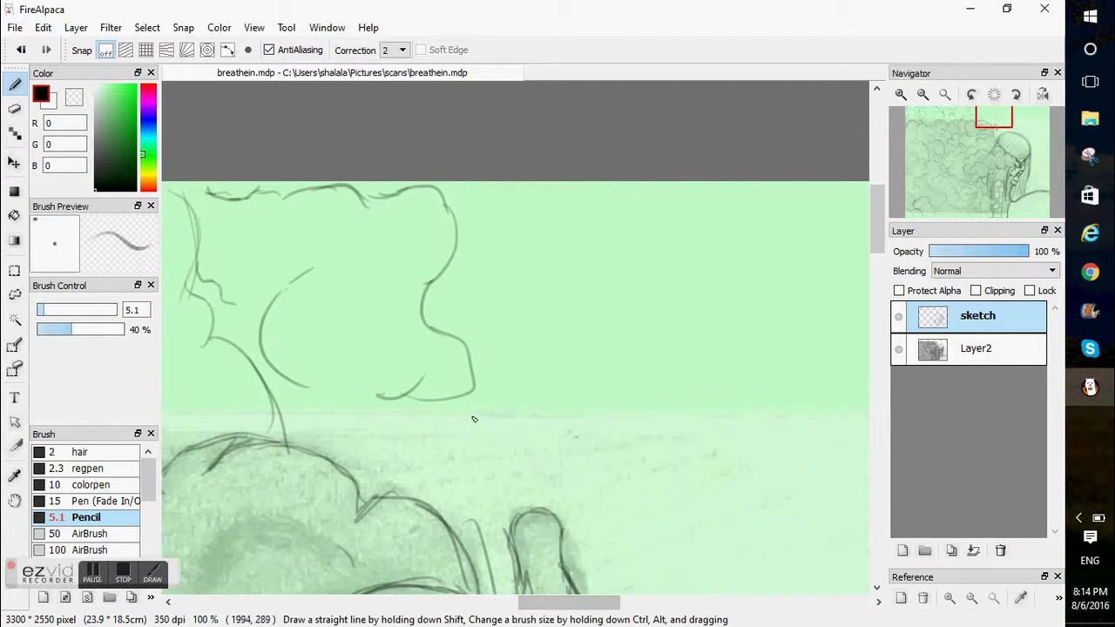
- Close off the cloud bank's right end with stacked puffs reaching down to the traced clouds beside the small drip shape
drag(877, 221, 879, 244)
drag(478, 330, 462, 239)
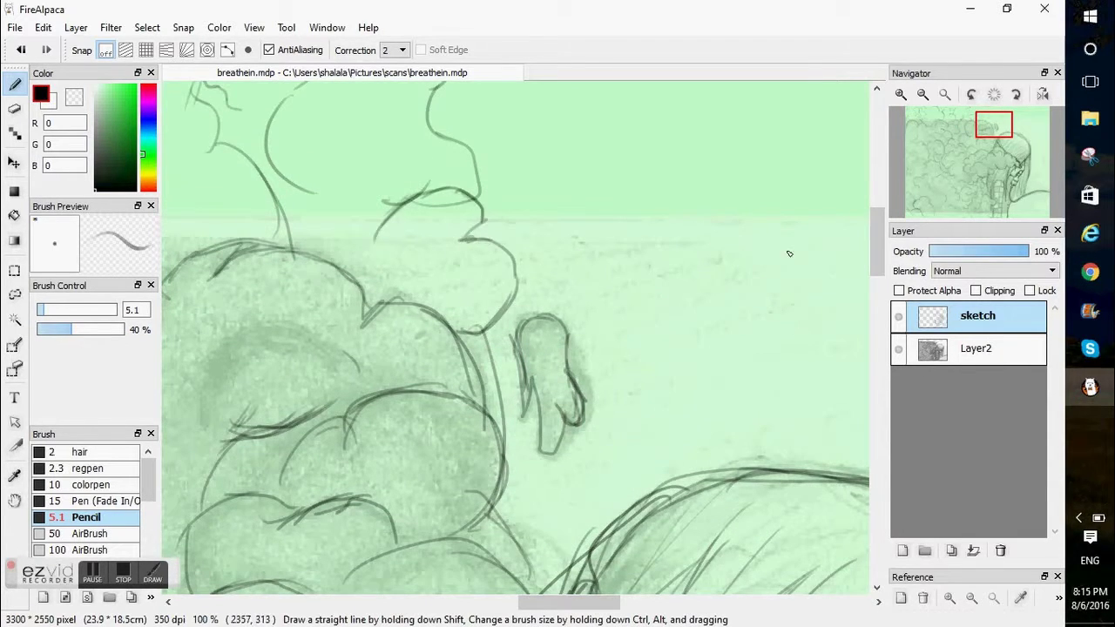
scroll(789, 253, up, 3)
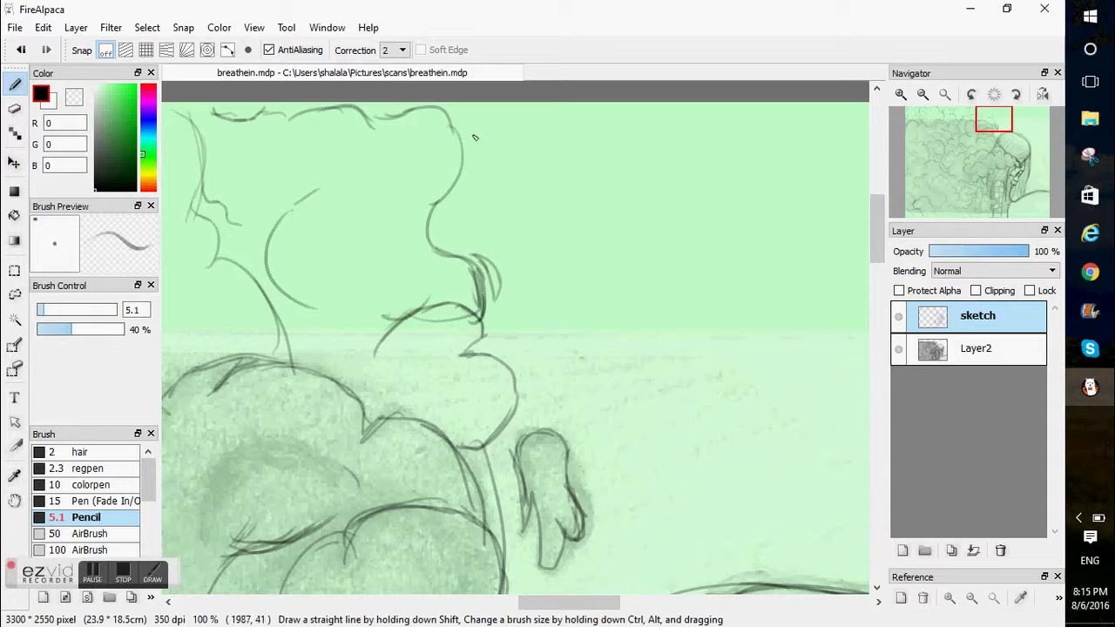
- Check the whole drawing, and draw cloud contours along the left canvas edge and between the puffs next to it
click(944, 94)
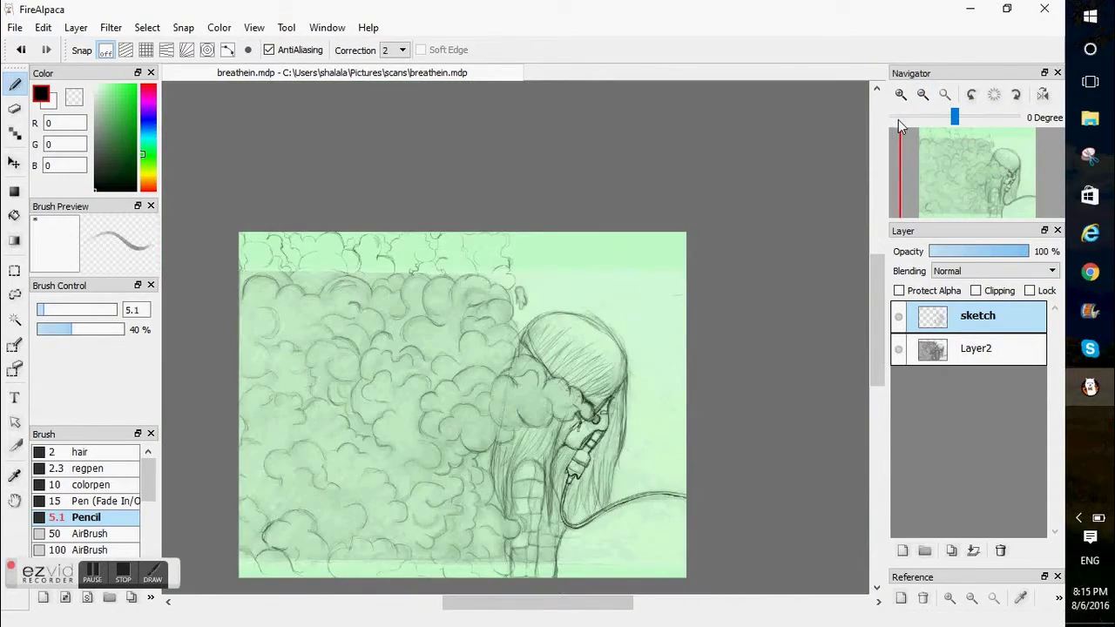
click(901, 95)
click(900, 95)
click(901, 95)
drag(574, 603, 438, 604)
key(e)
key(b)
drag(394, 231, 399, 338)
drag(397, 232, 402, 319)
mouse_move(485, 260)
mouse_down()
mouse_move(420, 277)
mouse_move(393, 317)
mouse_up()
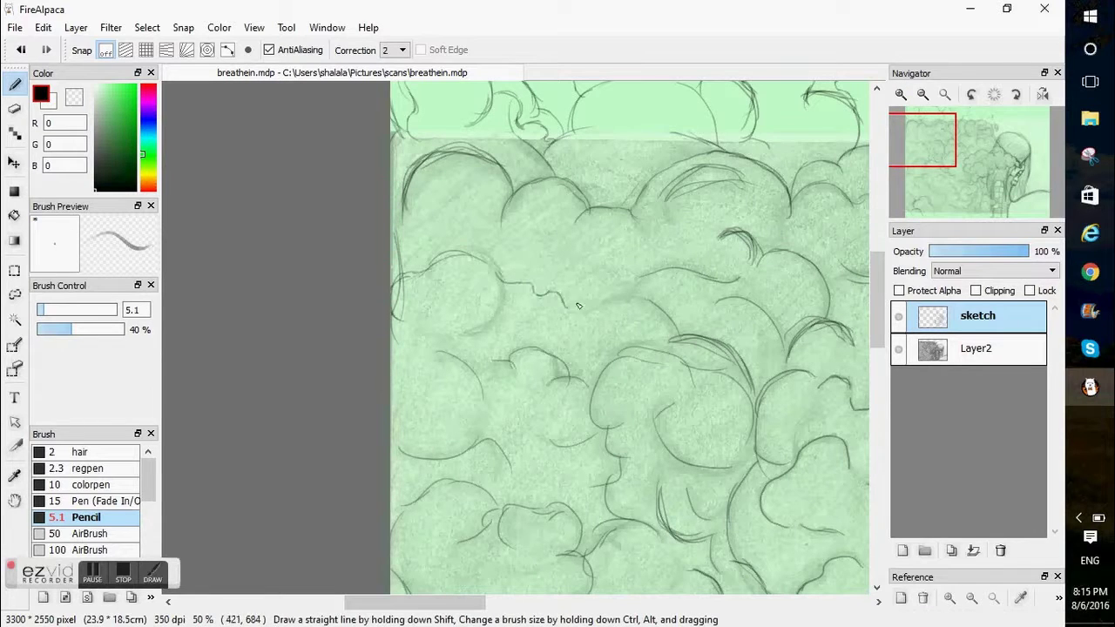
- Fill the gaps inside the upper cloud bank with small curved puff outlines, keeping the Pencil active after the Eraser
key(e)
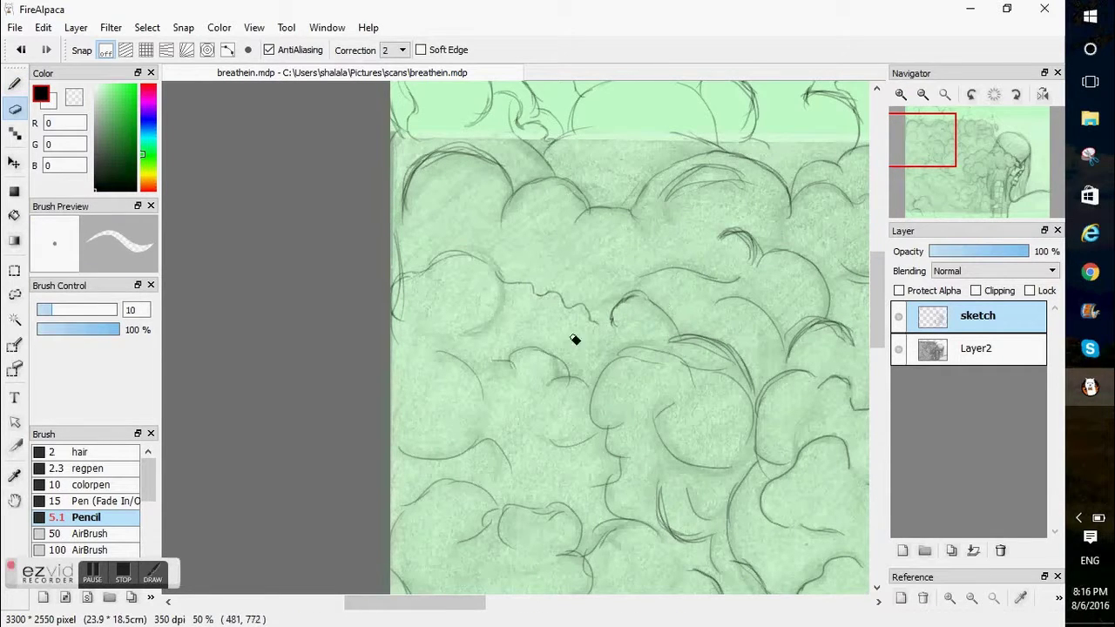
key(b)
scroll(452, 374, right, 5)
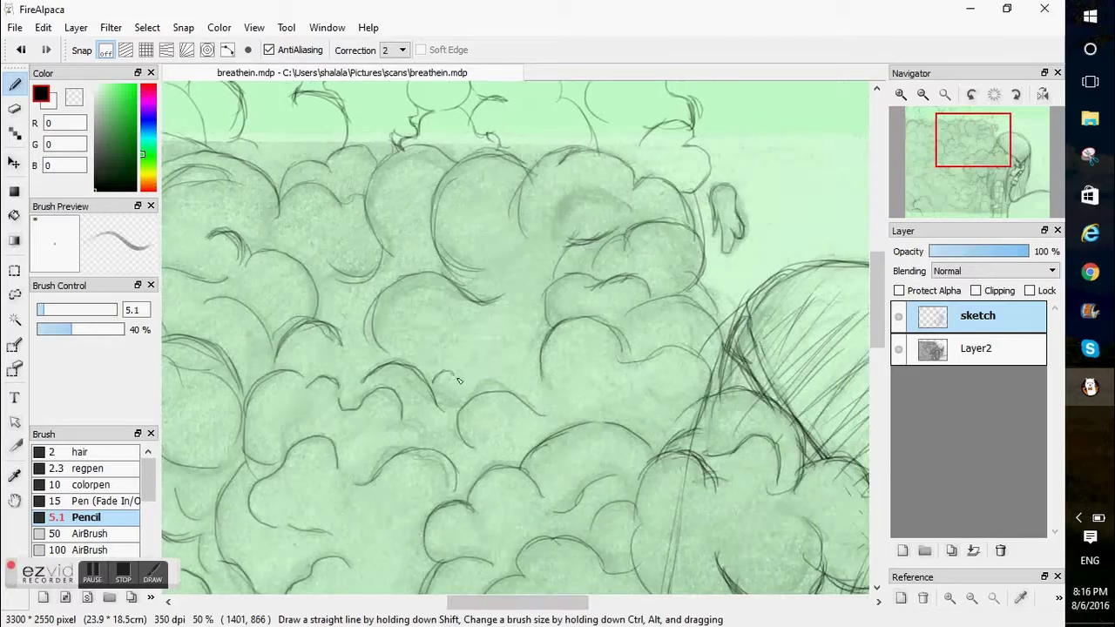
- View the Tumblr hooded-jacket reference in Chrome, and trace the rounded shoulder and sleeve of the figure with the Pencil
drag(876, 311, 892, 351)
drag(542, 603, 592, 603)
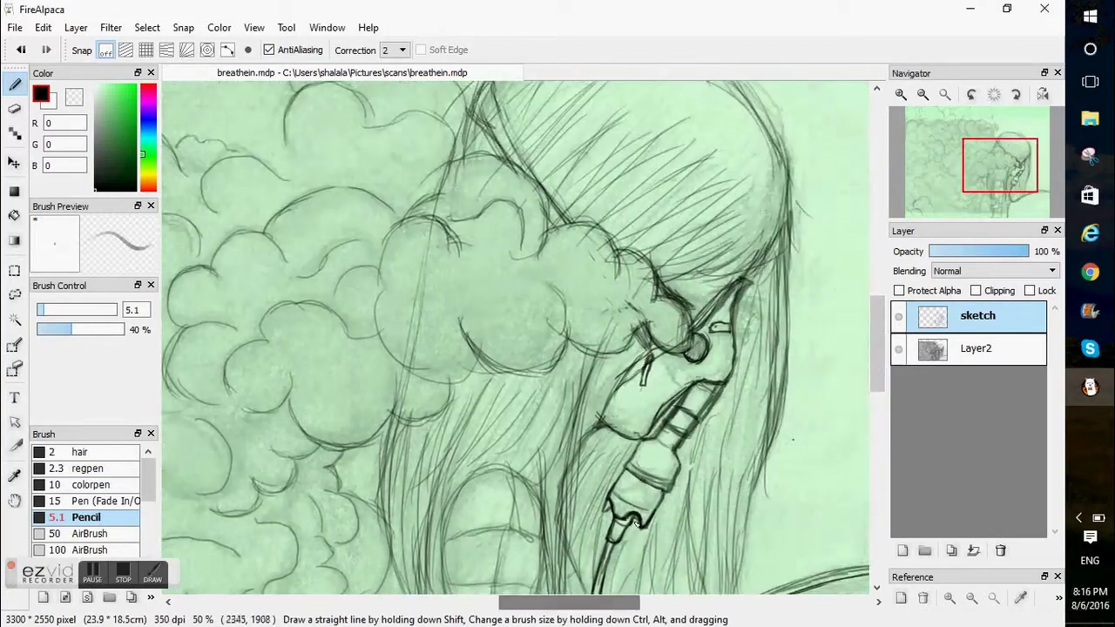
drag(878, 345, 893, 397)
scroll(892, 404, up, 2)
click(1090, 273)
key(ctrl+Tab)
key(ctrl+Tab)
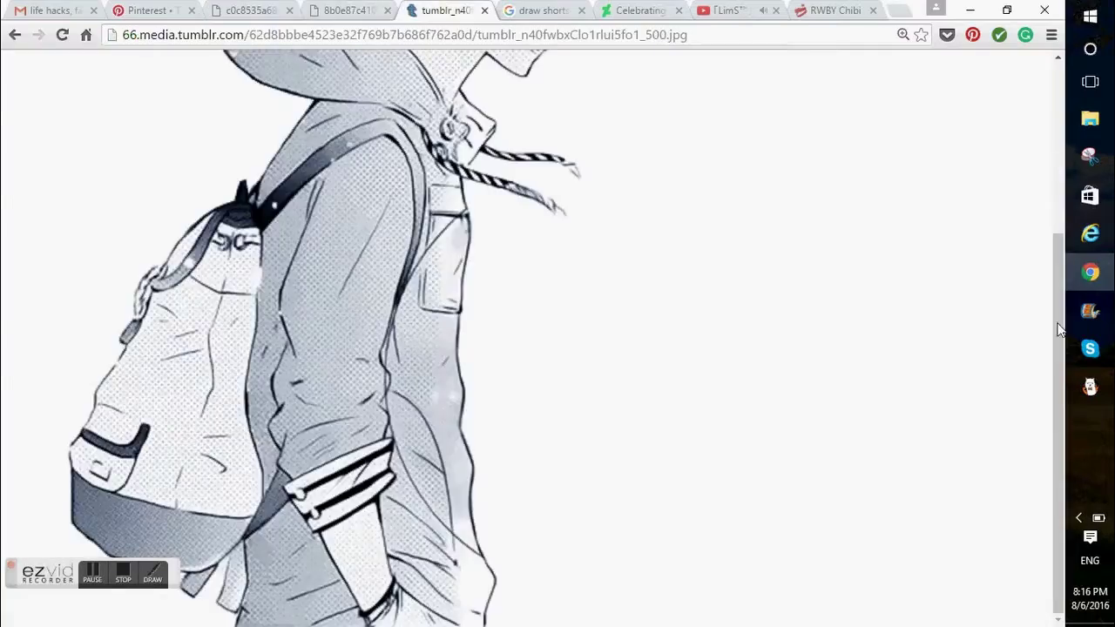
click(1097, 275)
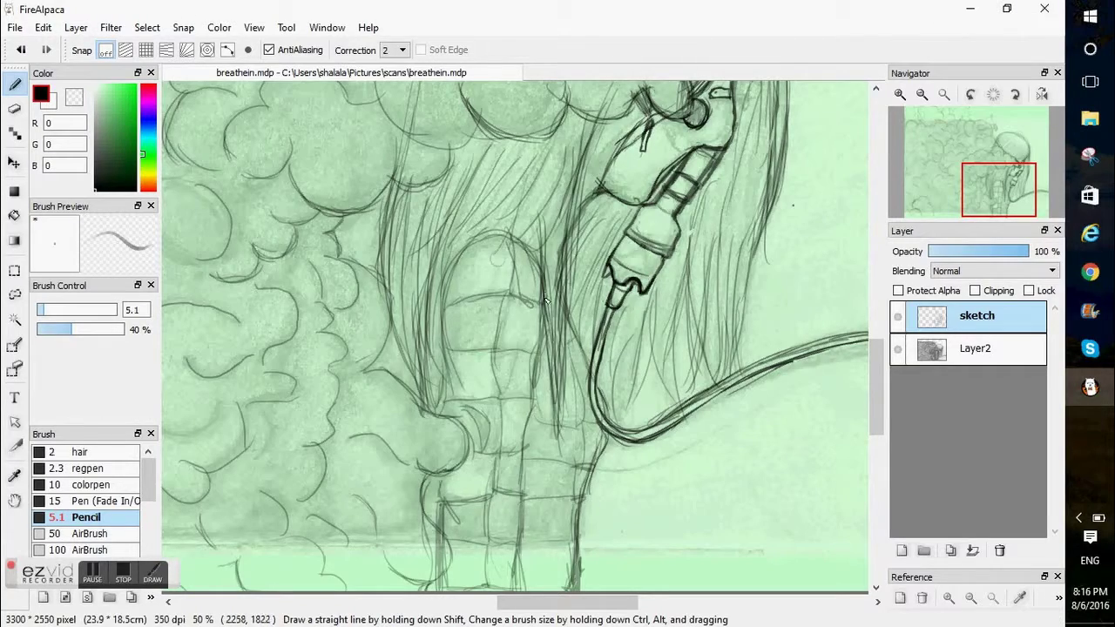
drag(541, 279, 435, 383)
drag(433, 400, 441, 315)
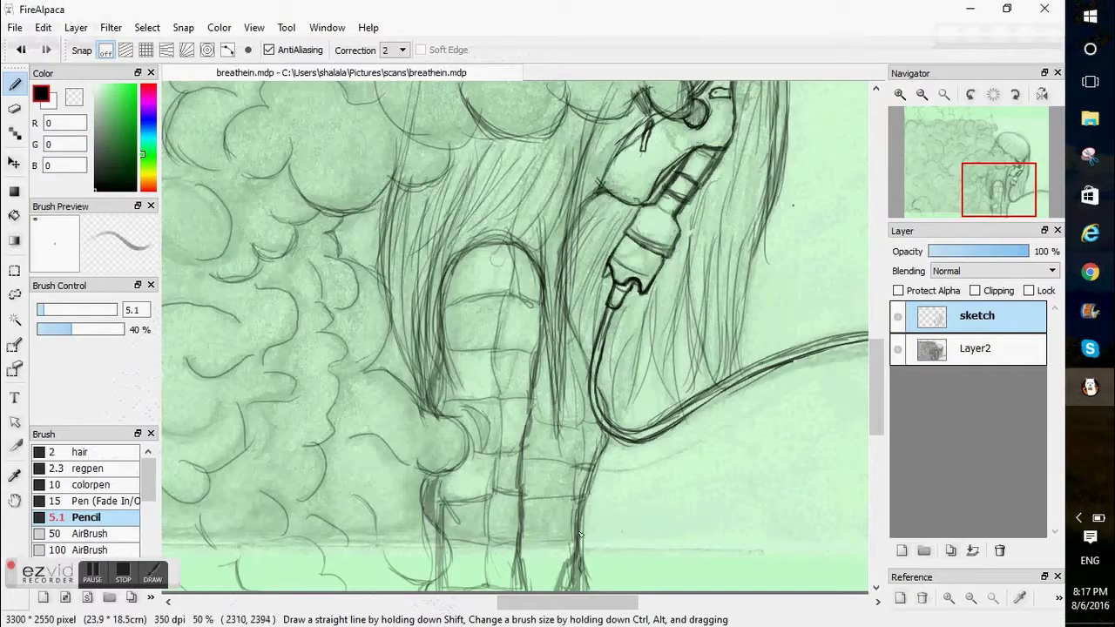
- Erase the jacket's lower front edge and redraw it as a wrinkled contour with the Pencil at 73 % opacity
key(e)
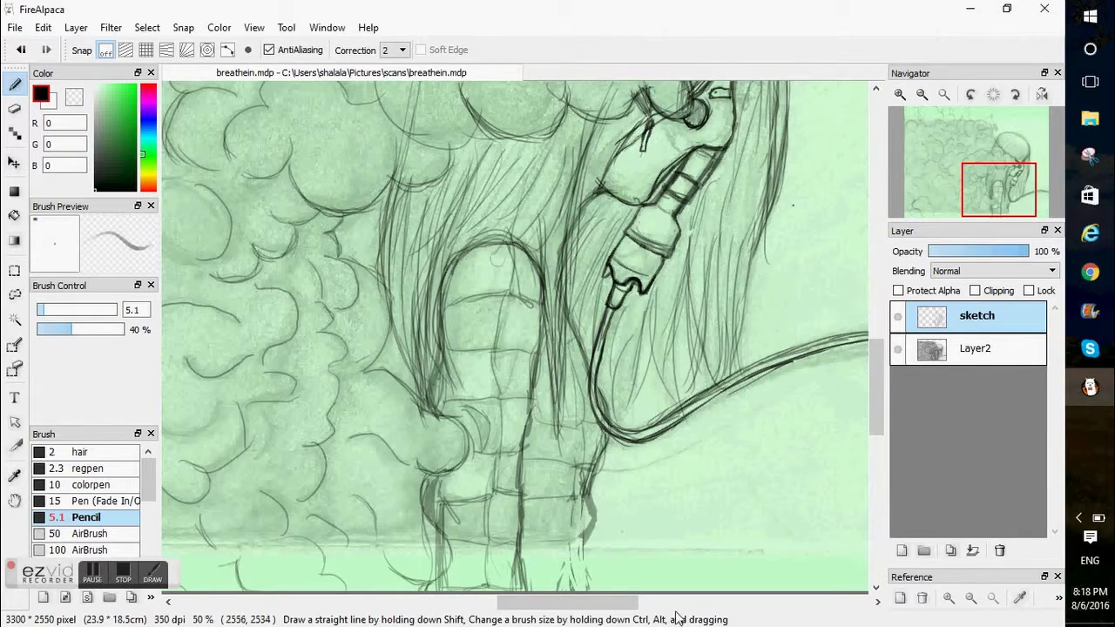
key(e)
drag(585, 479, 594, 538)
key(b)
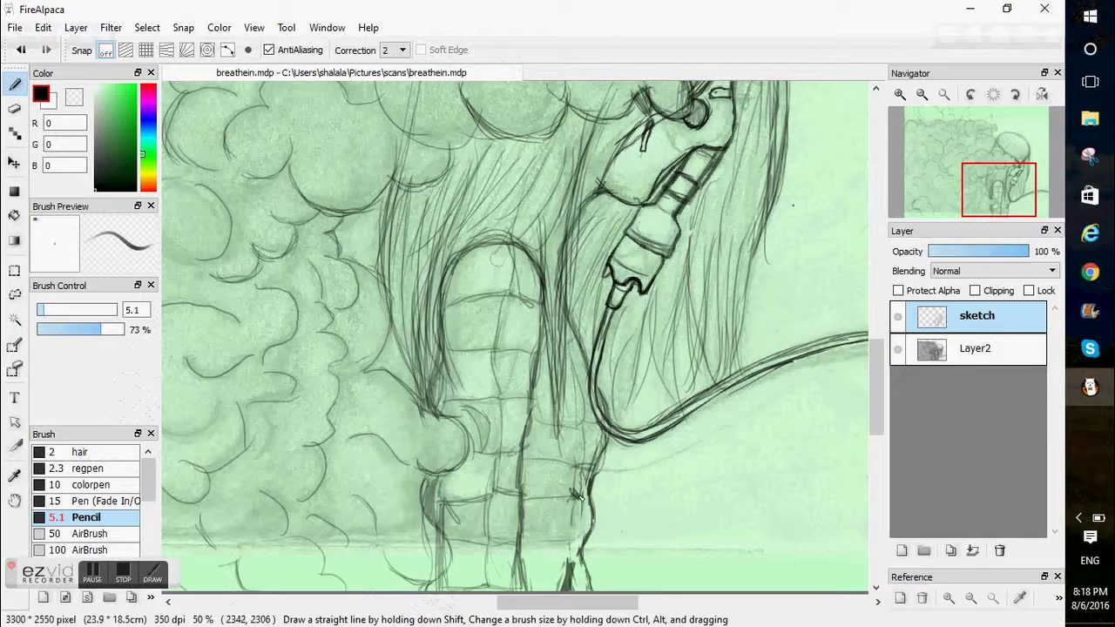
drag(605, 451, 590, 479)
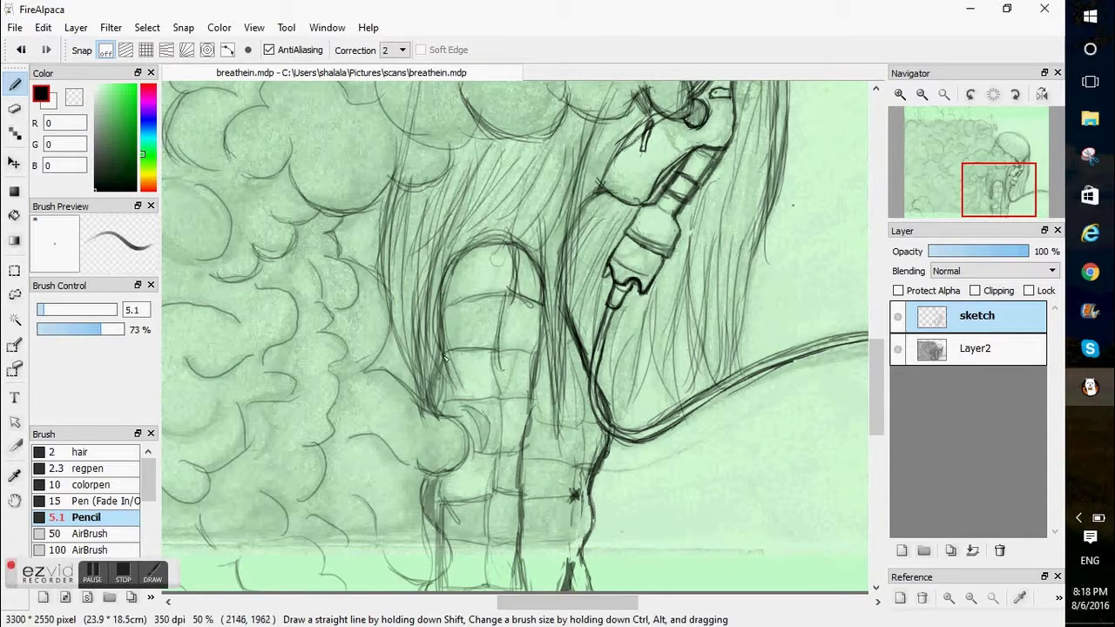
- Darken the sleeve's checked bands, elbow folds and outer edge, along with the adjoining cloud edges
drag(442, 504, 493, 497)
drag(485, 540, 528, 553)
mouse_move(488, 544)
mouse_down()
mouse_move(489, 587)
mouse_move(527, 586)
mouse_up()
mouse_move(468, 410)
mouse_down()
mouse_move(480, 457)
mouse_move(487, 451)
mouse_up()
drag(432, 472, 443, 537)
drag(394, 294, 330, 253)
drag(453, 149, 436, 192)
drag(453, 349, 432, 412)
drag(453, 346, 436, 413)
drag(437, 479, 445, 536)
drag(485, 314, 458, 346)
- Draw the check lines, hem and folds on the jacket's lower sleeve and front, and erase stray marks along the front edge
drag(527, 361, 501, 398)
drag(499, 413, 486, 458)
drag(565, 346, 575, 343)
mouse_move(601, 416)
mouse_down()
mouse_move(528, 420)
mouse_move(584, 468)
mouse_up()
mouse_move(591, 470)
mouse_down()
mouse_move(544, 462)
mouse_move(573, 494)
mouse_up()
mouse_move(574, 498)
mouse_down()
mouse_move(522, 498)
mouse_move(570, 542)
mouse_up()
drag(579, 541, 521, 546)
mouse_move(568, 581)
mouse_down()
mouse_move(527, 584)
mouse_move(561, 581)
mouse_up()
mouse_move(593, 578)
mouse_down()
mouse_move(567, 582)
mouse_move(592, 585)
mouse_up()
drag(590, 517, 581, 555)
key(e)
mouse_move(568, 499)
mouse_down()
mouse_move(582, 499)
mouse_move(592, 527)
mouse_move(585, 566)
mouse_up()
key(b)
- Check the Chrome reference again, and draw long hair strands hanging around the cable connector
click(1096, 278)
click(1100, 276)
click(1101, 275)
click(1100, 275)
drag(876, 418, 874, 347)
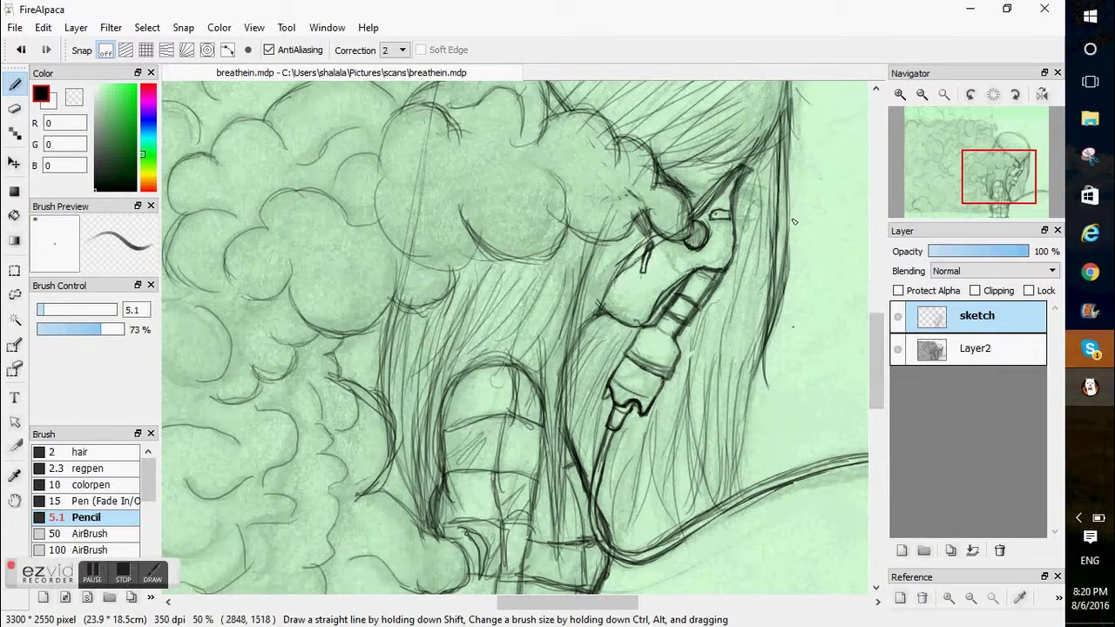
drag(726, 326, 707, 516)
drag(716, 374, 682, 526)
drag(682, 392, 655, 544)
drag(647, 429, 613, 542)
- Draw long hair strands behind the face, above the sleeve and down the hair's back edge beside the clouds
drag(598, 331, 570, 425)
drag(608, 239, 582, 381)
drag(596, 289, 554, 568)
drag(562, 293, 533, 385)
drag(522, 426, 566, 272)
drag(440, 453, 488, 287)
drag(396, 474, 426, 327)
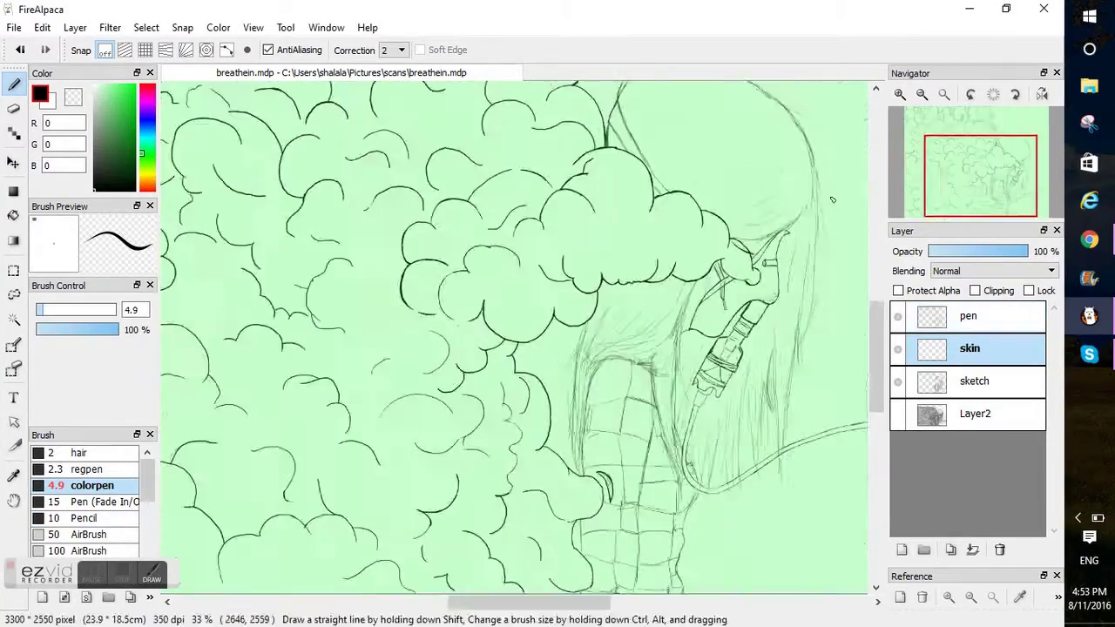
- Select the Marker brush and a light skin colour of RGB 255, 223, 198 for painting the face on the skin layer
key(ctrl+plus)
key(ctrl+plus)
drag(566, 601, 637, 600)
key(ctrl+plus)
drag(877, 370, 886, 342)
click(148, 183)
click(103, 93)
click(146, 189)
click(104, 86)
drag(144, 188, 143, 190)
scroll(146, 502, down, 2)
click(96, 499)
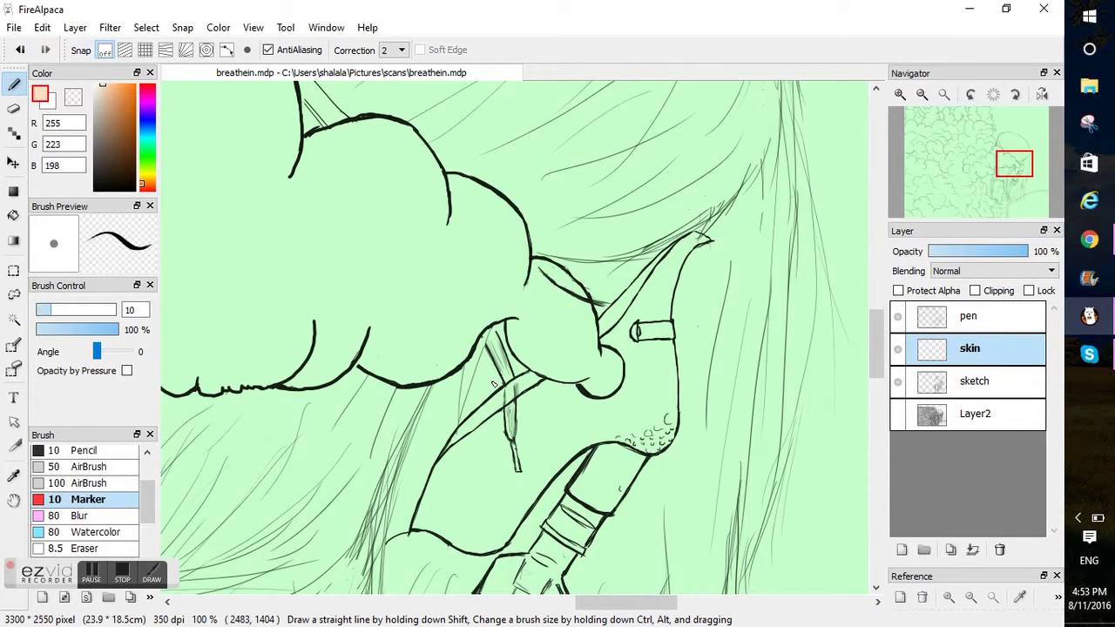
- Paint the whole face and neck area with a flat skin tone on the skin layer, enlarging the Marker to 28.5
mouse_move(653, 259)
mouse_down()
mouse_move(487, 427)
mouse_move(522, 374)
mouse_up()
mouse_move(875, 341)
mouse_down()
mouse_move(877, 439)
mouse_move(877, 339)
mouse_up()
mouse_move(423, 383)
mouse_down()
mouse_move(397, 496)
mouse_move(435, 431)
mouse_up()
drag(660, 203, 709, 193)
mouse_move(611, 309)
mouse_down()
mouse_move(663, 409)
mouse_move(537, 367)
mouse_move(399, 493)
mouse_up()
- Add a new layer above the skin layer and name it "shade"
click(901, 549)
double_click(983, 352)
text(shade)
key(Return)
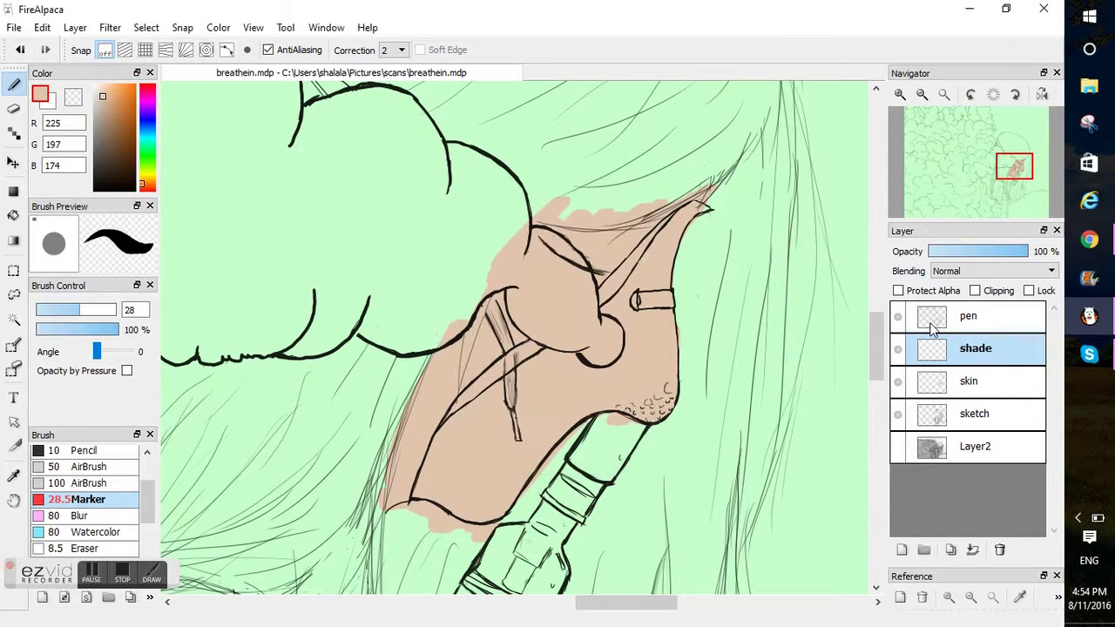
- Paint soft shadow areas along the facial folds and jaw on the shade layer using the Marker in RGB 205, 173, 147
click(107, 102)
mouse_move(591, 261)
mouse_down()
mouse_move(650, 240)
mouse_move(537, 338)
mouse_move(419, 477)
mouse_up()
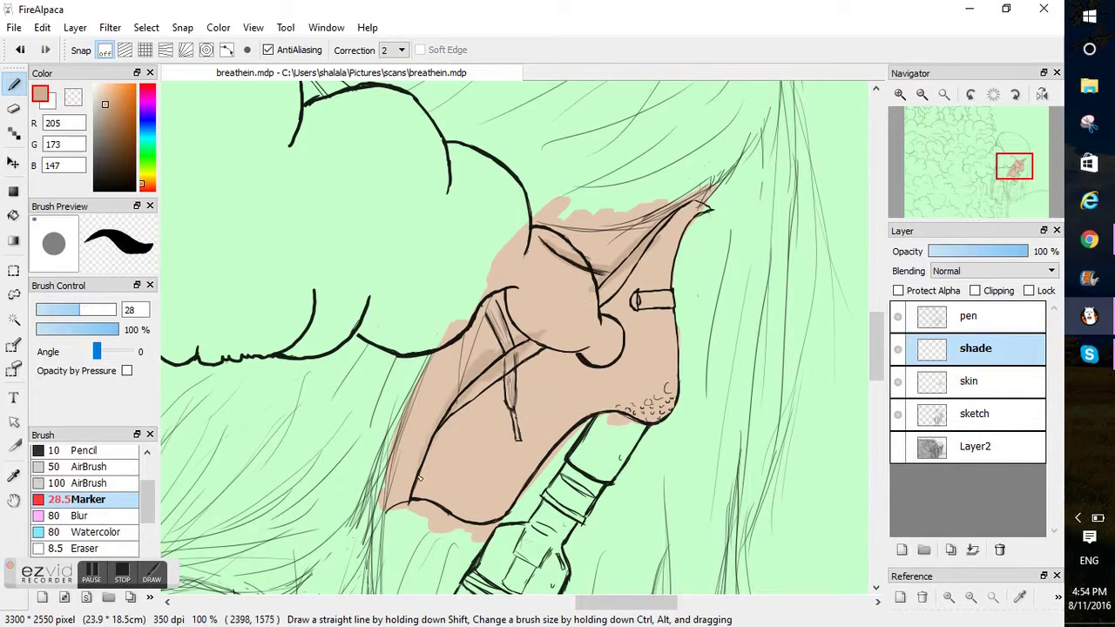
drag(536, 459, 416, 516)
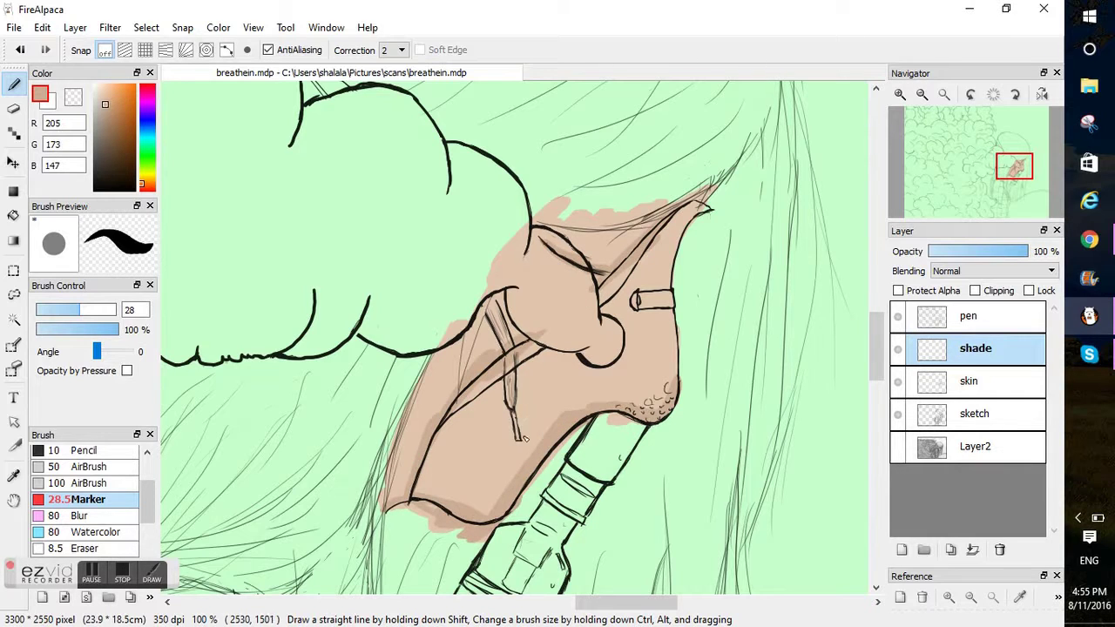
- Clip the shade layer to the skin layer and soften the painted shadows with the Blur brush at size 121
click(975, 290)
click(70, 516)
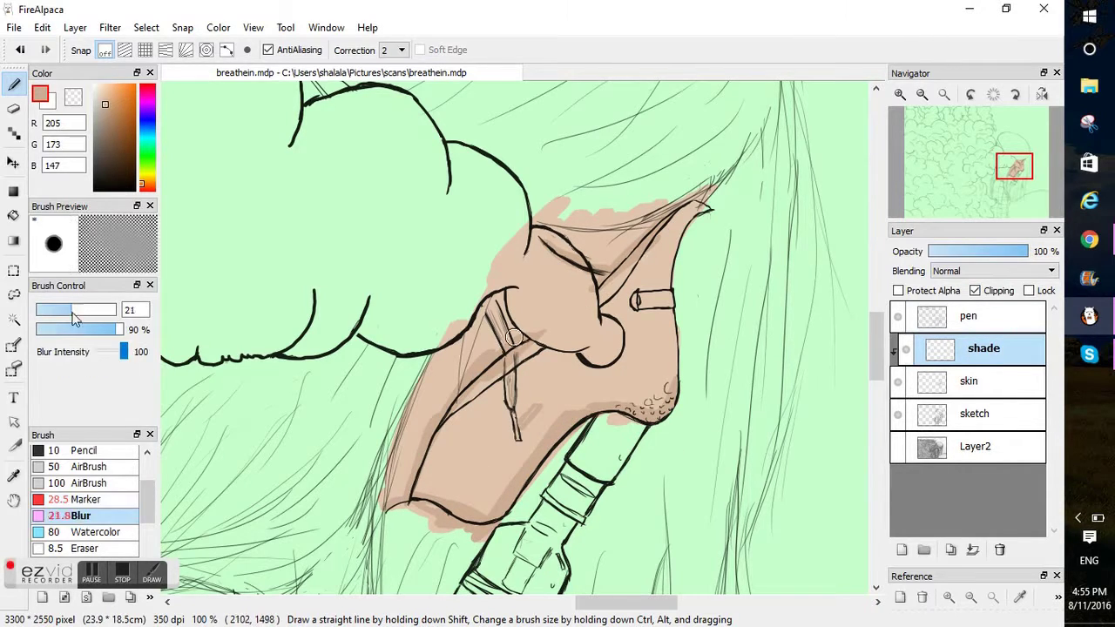
drag(457, 303, 665, 262)
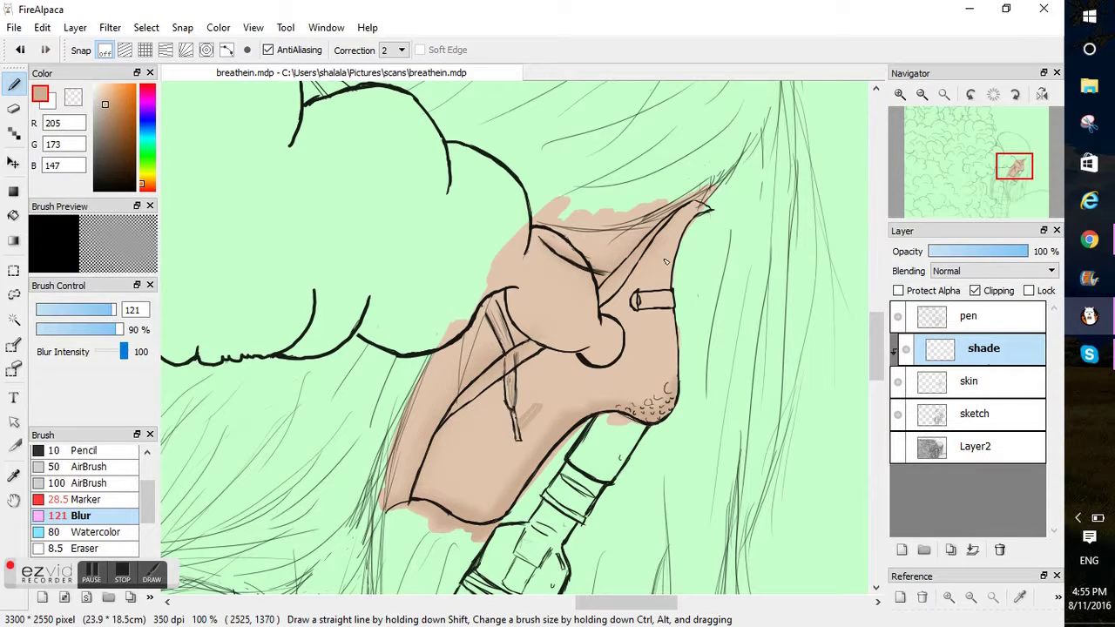
- Add a new layer above the shade layer and name it "darker shade"
click(900, 597)
click(498, 381)
click(901, 550)
double_click(934, 338)
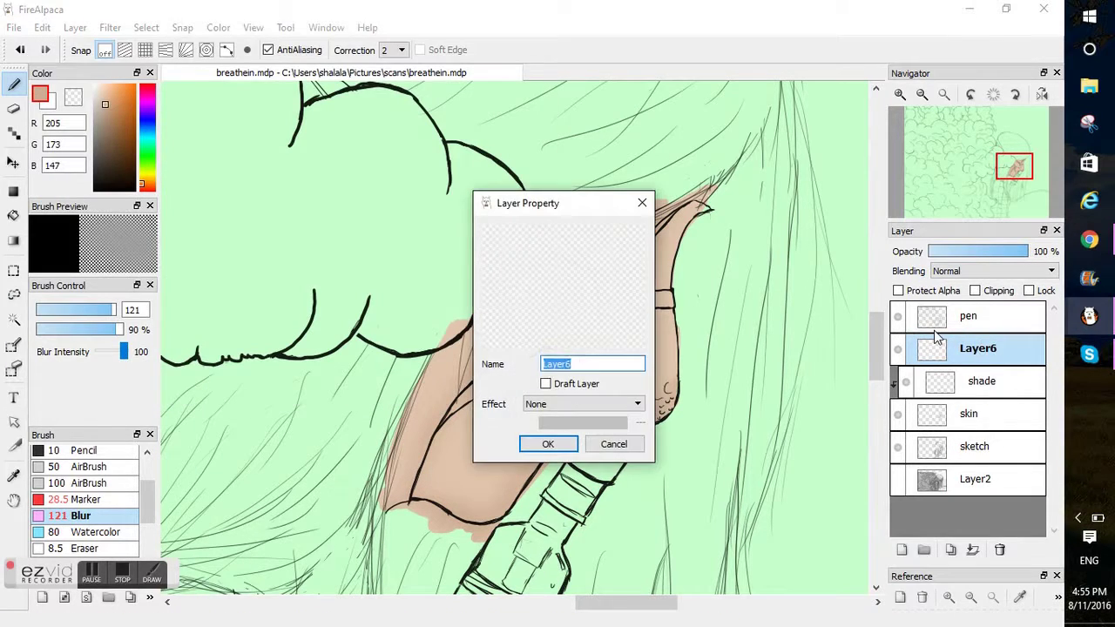
click(560, 445)
- Paint deeper shadows around the eye, nose, jaw and face edges on the darker shade layer using the Marker in RGB 203, 152, 111
click(112, 106)
click(88, 499)
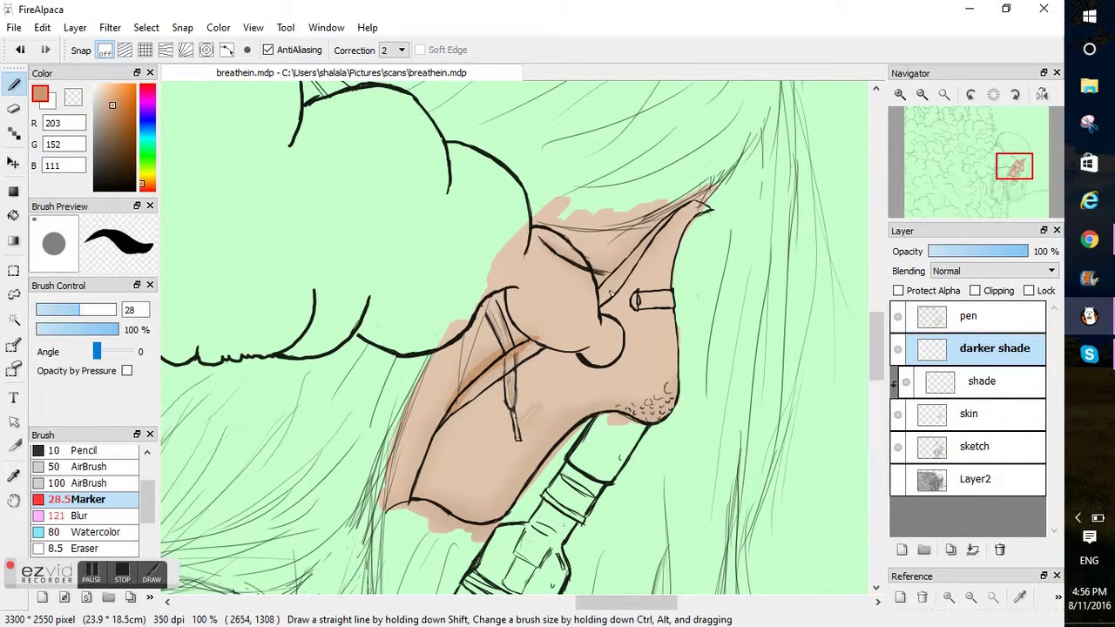
drag(610, 292, 588, 238)
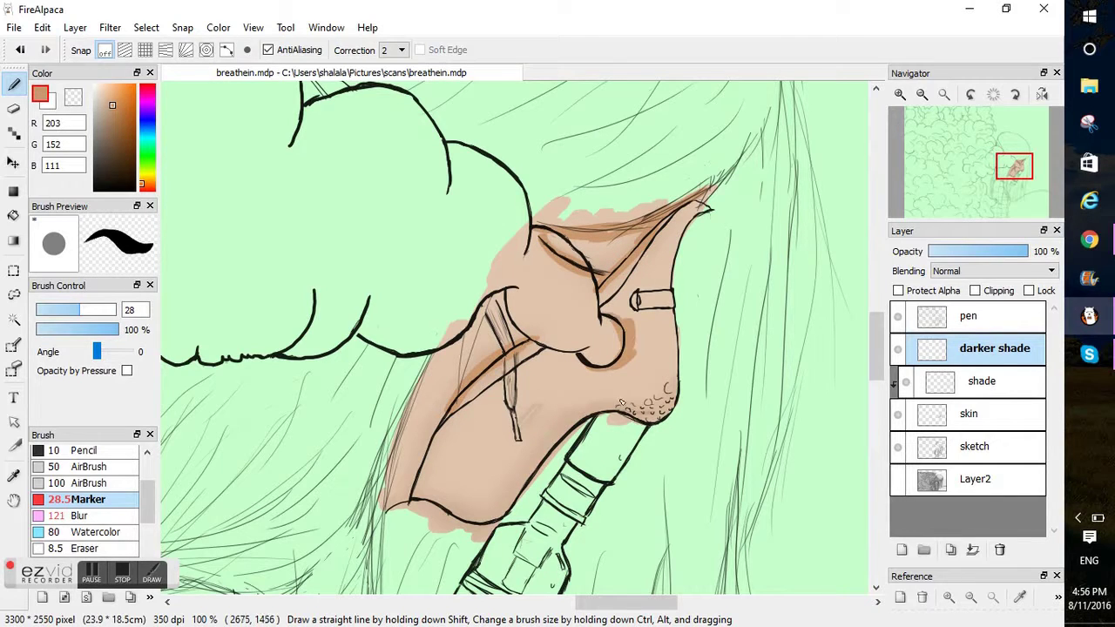
drag(621, 402, 386, 505)
drag(446, 349, 378, 517)
mouse_move(602, 222)
mouse_down()
mouse_move(709, 206)
mouse_move(662, 225)
mouse_up()
mouse_move(446, 350)
mouse_down()
mouse_move(512, 311)
mouse_move(486, 350)
mouse_up()
- Clip the darker shade layer to the skin and blend its shadows across the face with the Blur brush at about size 125
click(90, 515)
click(975, 291)
drag(104, 313, 111, 313)
drag(448, 350, 396, 498)
drag(548, 235, 638, 236)
drag(629, 328, 594, 367)
drag(610, 404, 525, 496)
drag(111, 313, 109, 313)
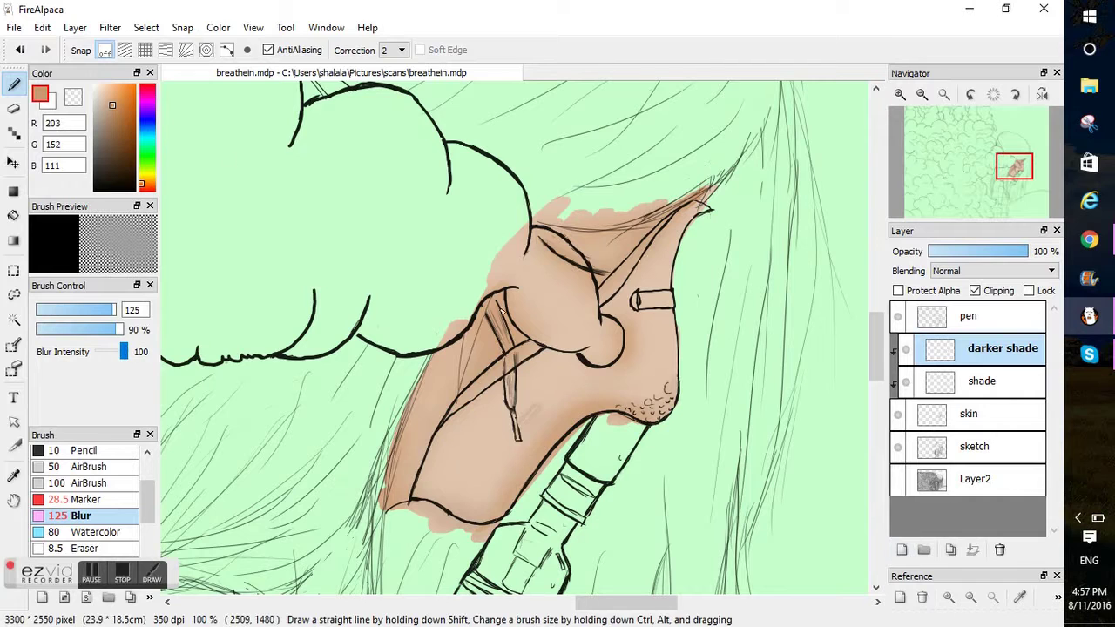
- Add a new layer named "highlights" above the darker shade layer and select the Marker brush for it
click(901, 597)
key(Escape)
click(901, 550)
double_click(984, 360)
text(highlights)
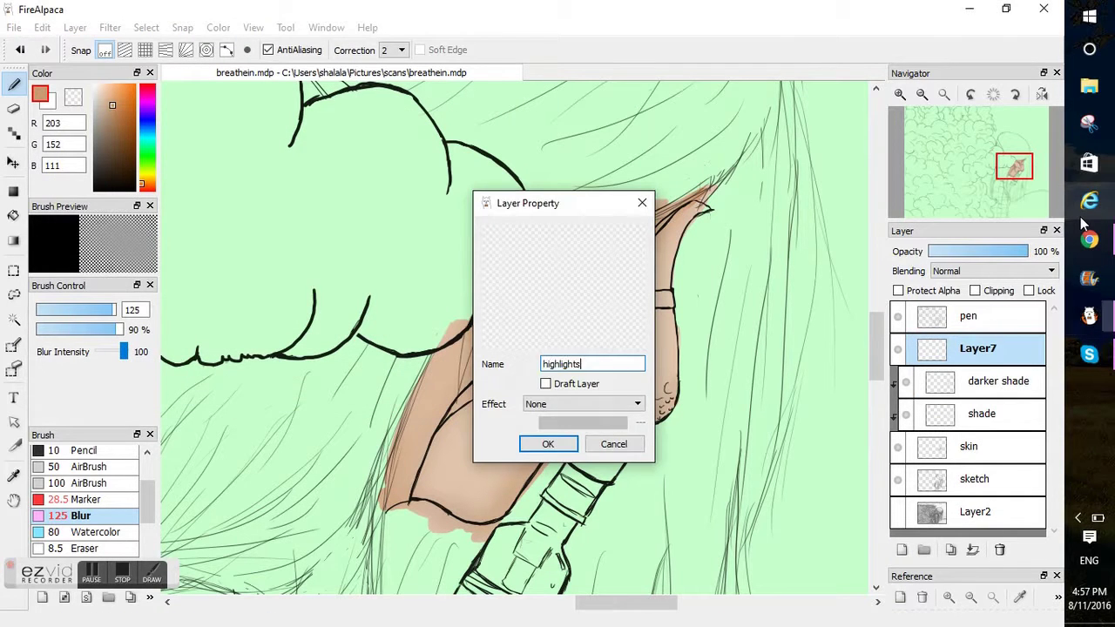
key(Return)
click(103, 501)
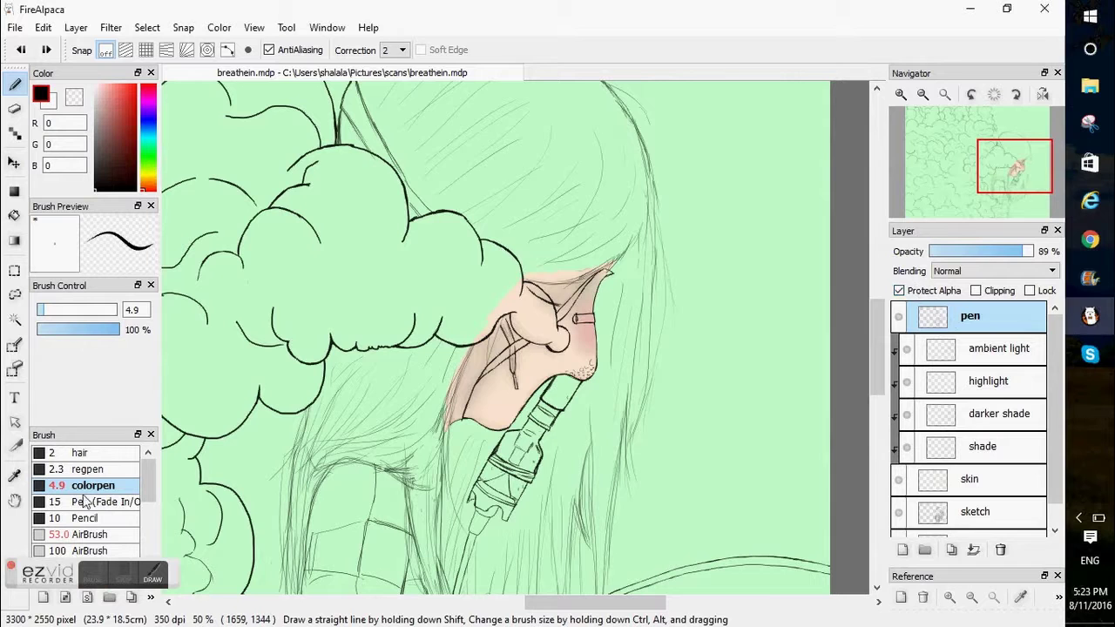
- Choose a muted green of RGB 84, 114, 77, try the Marker brush, and protect the pen layer's alpha for recolouring the lines
click(112, 133)
drag(111, 140, 107, 143)
scroll(74, 511, down, 2)
click(83, 481)
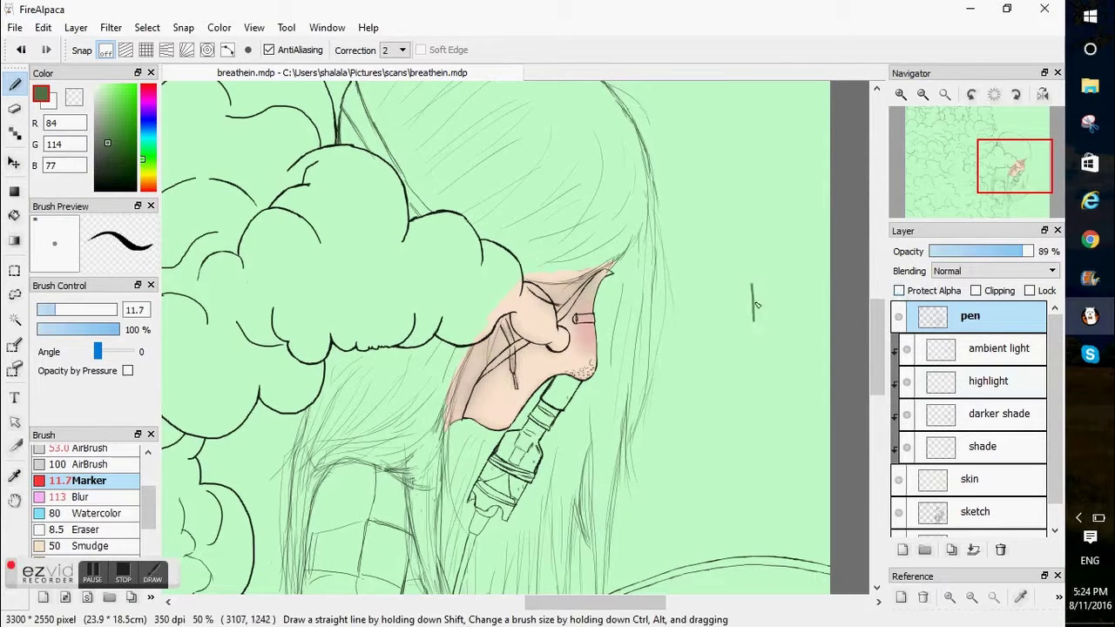
click(909, 290)
- Recolour the outline of the thin strip hanging on the cheek muted green with the regpen brush at size 2.3
click(902, 95)
click(902, 94)
click(902, 95)
click(902, 95)
click(902, 95)
scroll(90, 506, up, 2)
click(88, 470)
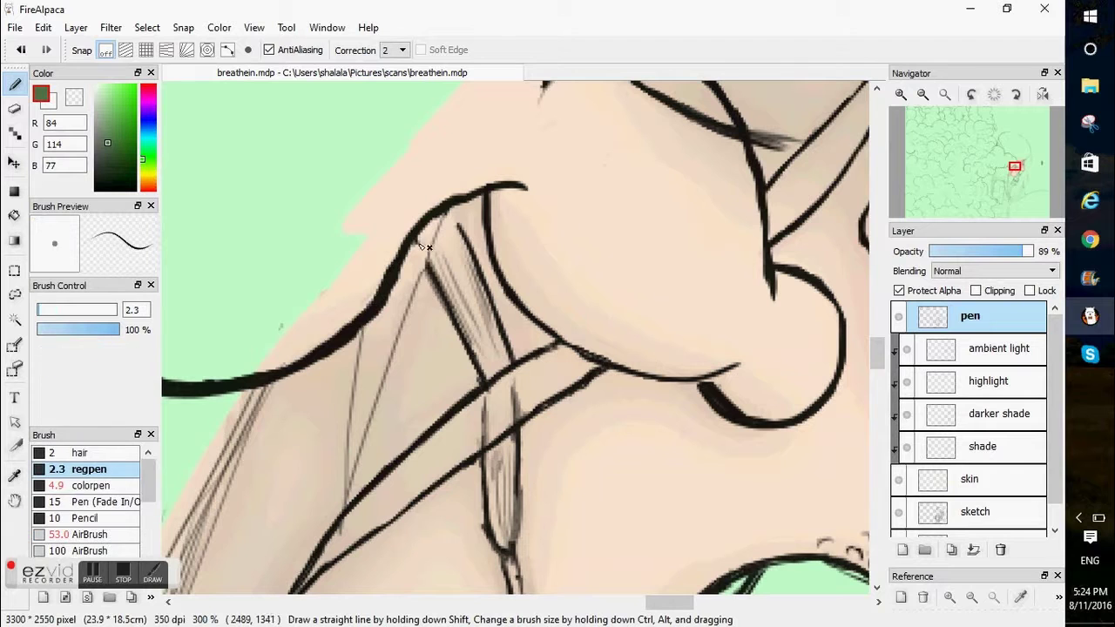
drag(459, 225, 514, 364)
drag(878, 358, 877, 365)
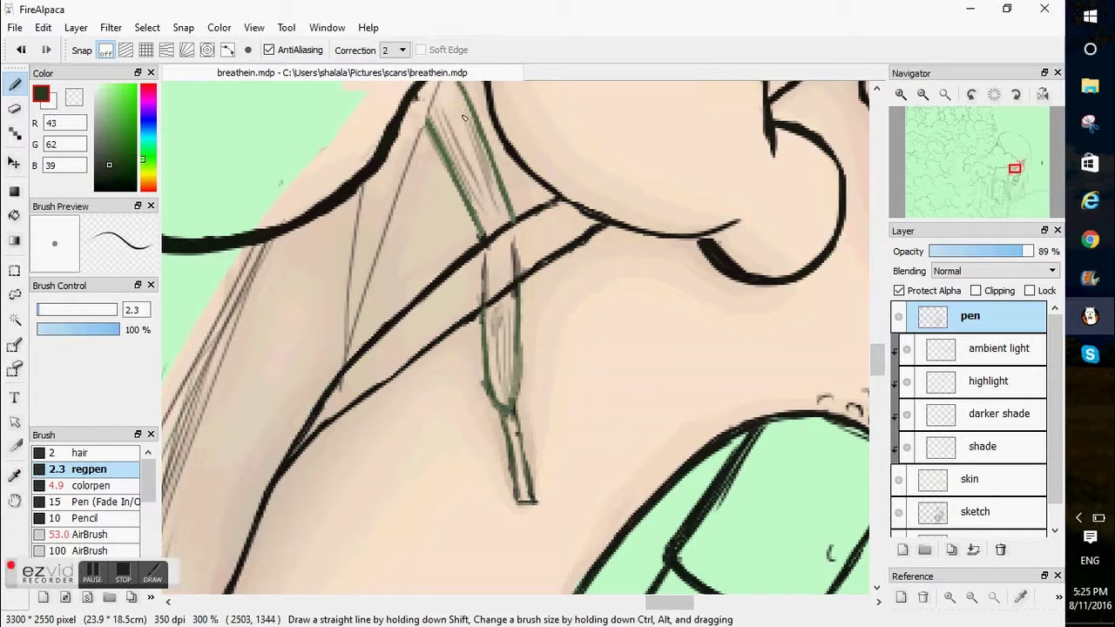
- Recolour the stalk lines rising between the smoke clouds above the head in dark green, RGB 43, 62, 39
drag(877, 362, 877, 311)
drag(669, 605, 628, 607)
scroll(721, 262, up, 5)
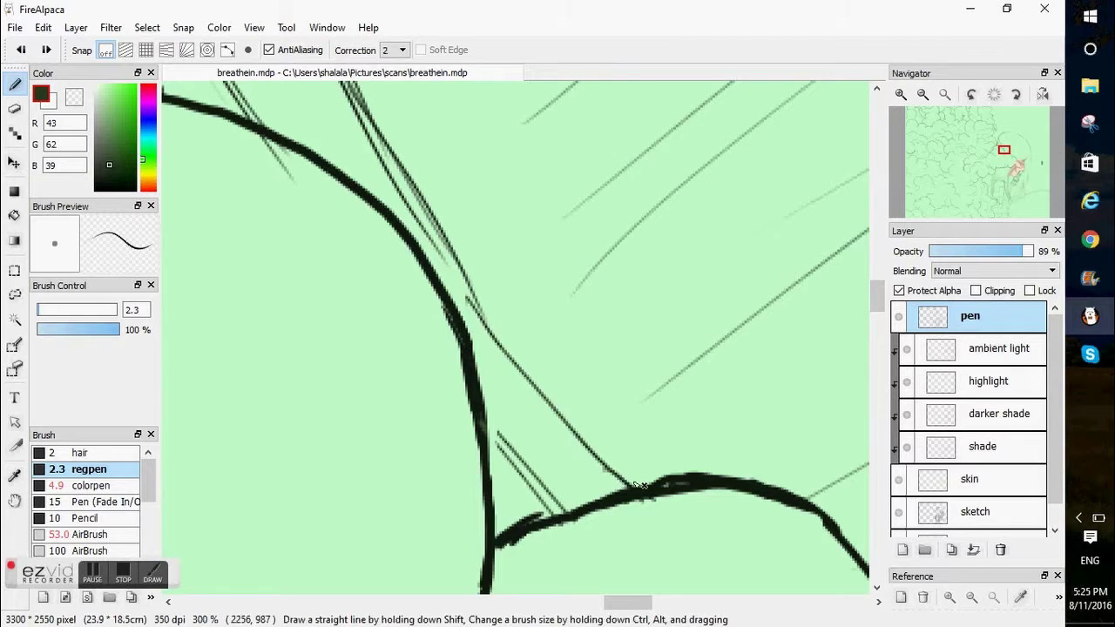
scroll(410, 421, up, 3)
drag(425, 450, 225, 87)
drag(877, 281, 876, 253)
drag(628, 603, 588, 605)
drag(623, 526, 644, 458)
scroll(696, 426, down, 5)
scroll(749, 399, left, 3)
scroll(764, 427, right, 5)
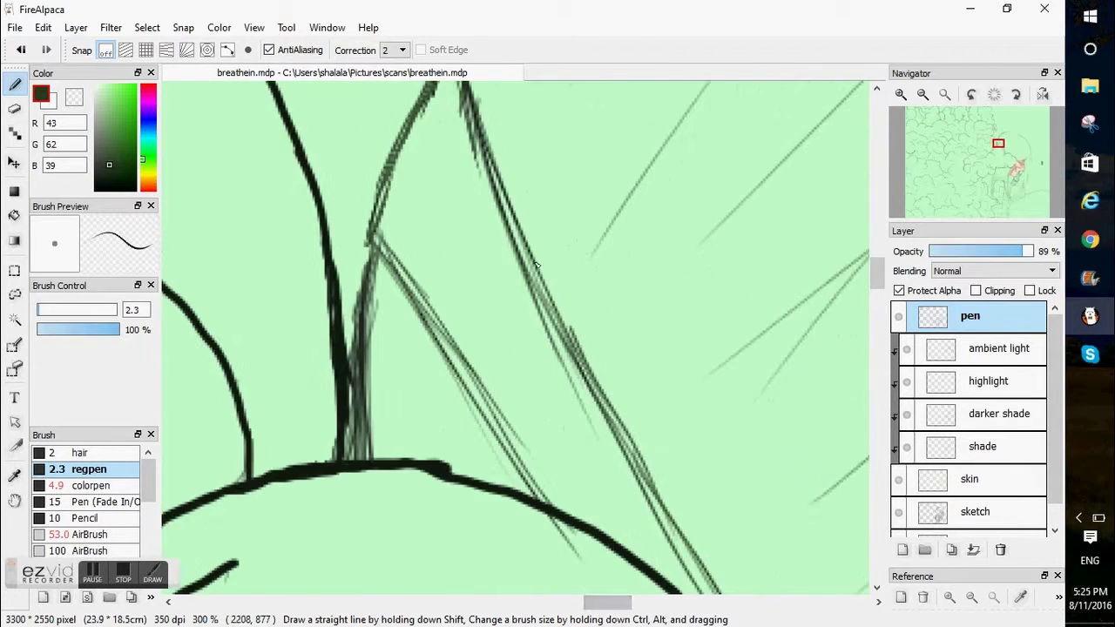
scroll(306, 525, left, 2)
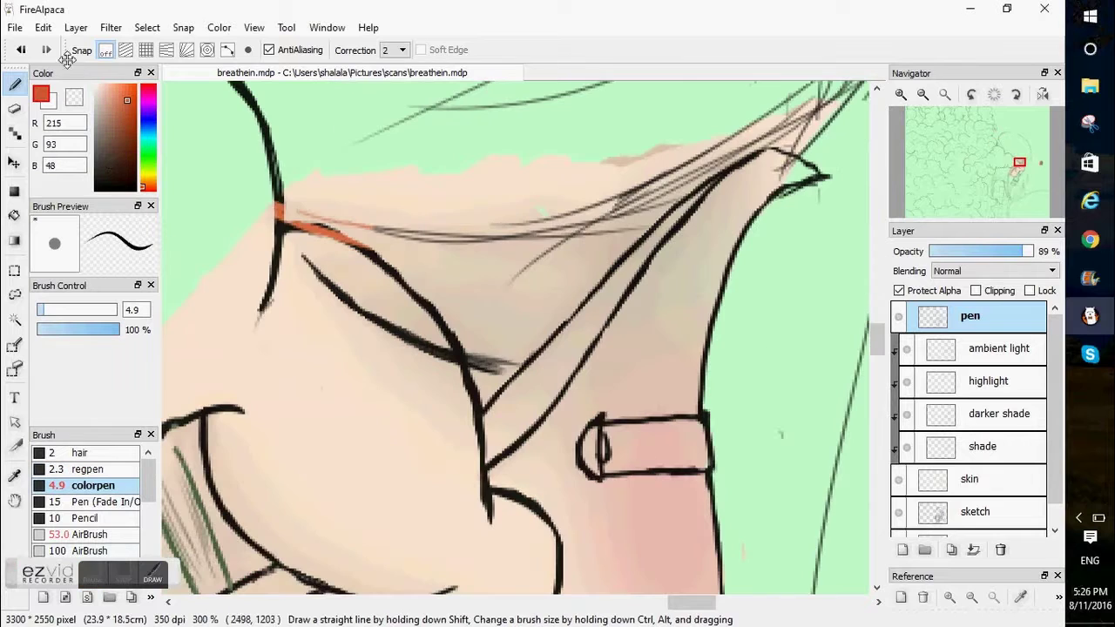
- Recolour the hair strands along the forehead edge orange, RGB 215, 93, 48, with the colorpen at 4.9, undoing strokes that spill over
click(21, 50)
mouse_move(297, 214)
mouse_down()
mouse_move(537, 232)
mouse_move(818, 108)
mouse_up()
click(21, 50)
mouse_move(512, 239)
mouse_down()
mouse_move(639, 229)
mouse_move(821, 140)
mouse_up()
mouse_move(449, 241)
mouse_down()
mouse_move(298, 211)
mouse_move(649, 225)
mouse_up()
click(21, 50)
drag(690, 602, 693, 601)
drag(877, 340, 877, 327)
drag(693, 601, 705, 601)
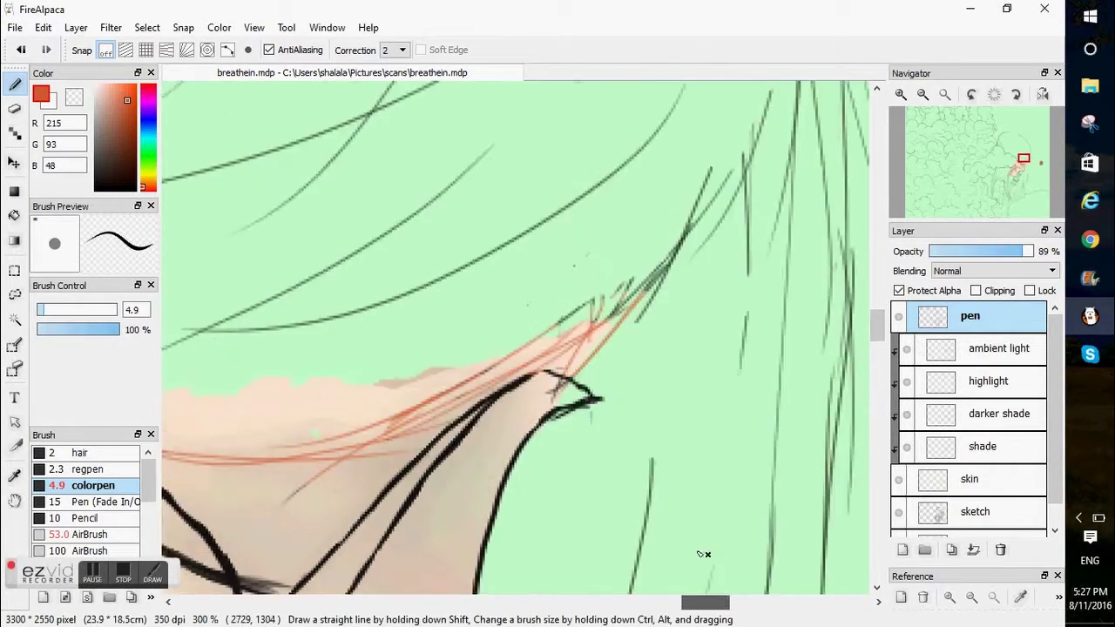
- Recolour the hair strands sweeping above the forehead in the same orange on the pen layer
scroll(703, 554, up, 5)
scroll(767, 428, right, 2)
drag(594, 484, 396, 594)
drag(277, 592, 474, 455)
drag(582, 373, 685, 207)
drag(698, 209, 715, 87)
- Recolour the long strands falling from the top of the hair in front of the face orange
drag(877, 309, 876, 281)
drag(786, 527, 733, 316)
drag(811, 547, 769, 381)
click(922, 94)
drag(877, 284, 877, 304)
drag(698, 398, 689, 217)
drag(724, 404, 717, 209)
scroll(728, 415, down, 3)
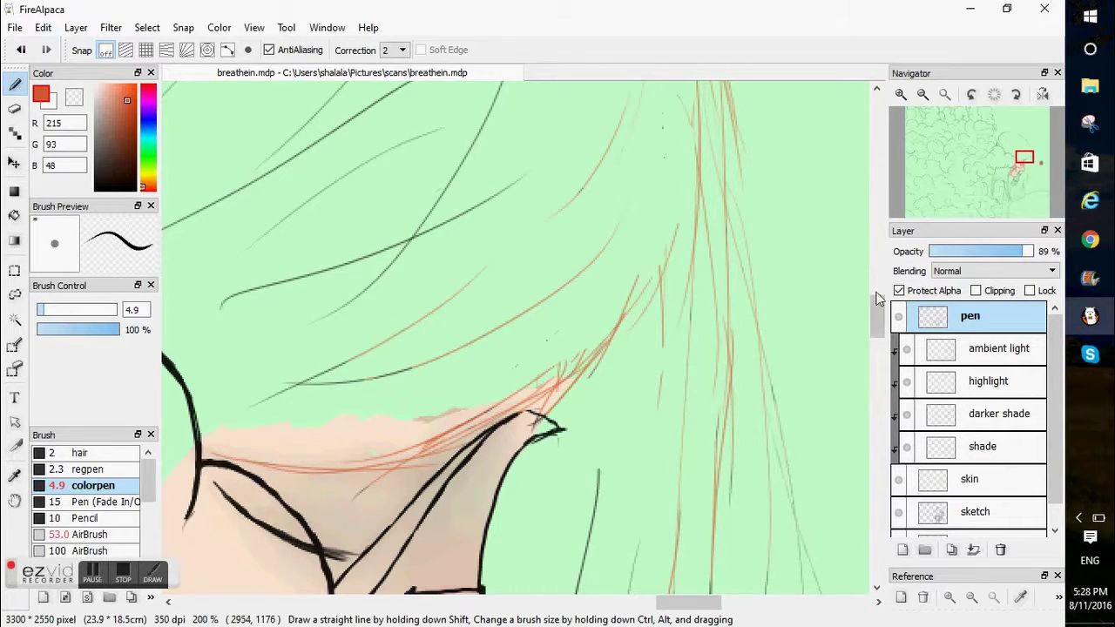
- Recolour the hair strands hanging in front of the nose and beside the mouthpiece orange
scroll(774, 369, down, 5)
drag(669, 268, 644, 490)
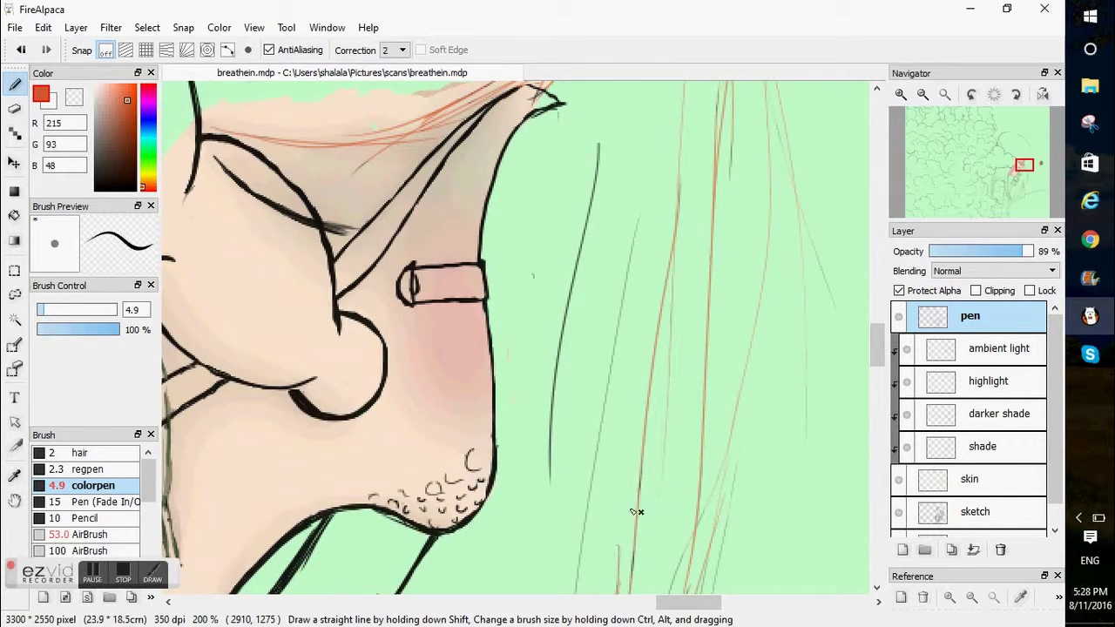
scroll(879, 362, down, 6)
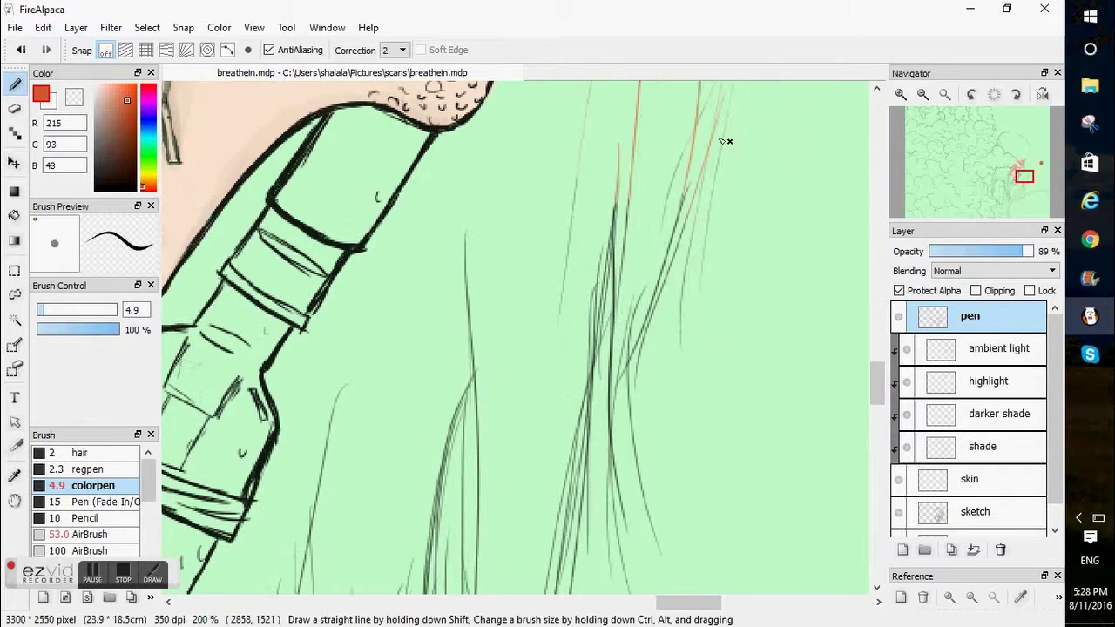
drag(618, 152, 612, 442)
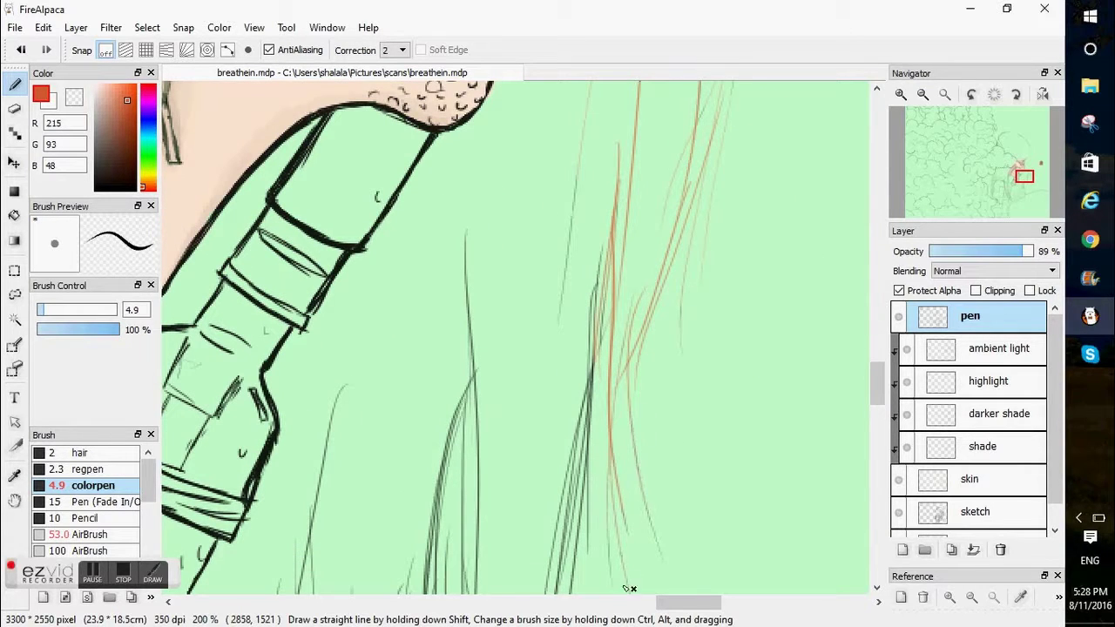
drag(559, 566, 597, 312)
- Recolour the front hair strands orange from below the mouthpiece down to where they cross the cable
drag(878, 394, 878, 422)
mouse_move(550, 422)
mouse_down()
mouse_move(587, 162)
mouse_move(525, 592)
mouse_up()
drag(878, 427, 878, 458)
scroll(877, 460, down, 3)
drag(510, 582, 520, 396)
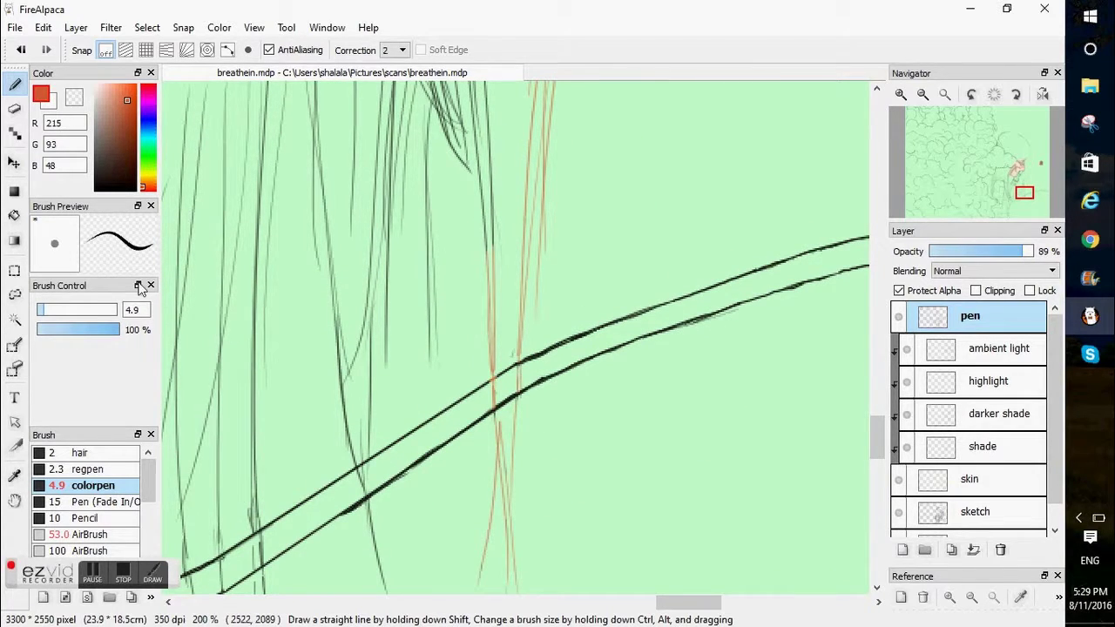
- Enlarge the colorpen to 57.1 and recolour the dense group of hanging strands above the cable's bend orange
click(99, 310)
drag(324, 261, 453, 96)
drag(877, 435, 878, 403)
drag(458, 156, 403, 343)
mouse_move(877, 403)
mouse_down()
mouse_move(877, 380)
mouse_move(878, 418)
mouse_up()
drag(287, 461, 281, 228)
drag(248, 348, 239, 566)
drag(877, 418, 878, 441)
drag(706, 603, 683, 603)
drag(413, 131, 270, 444)
- Recolour the hair tips around the cable's curve orange, using the regpen at 2.3 and the colorpen at 18.9 and undoing stray strokes
click(89, 470)
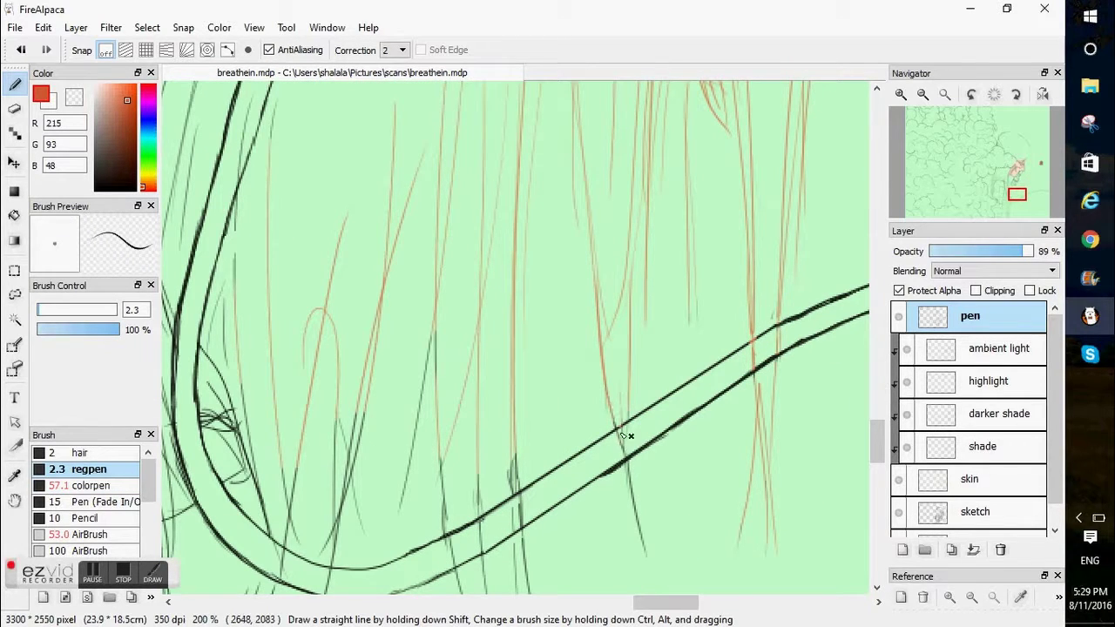
drag(880, 444, 880, 454)
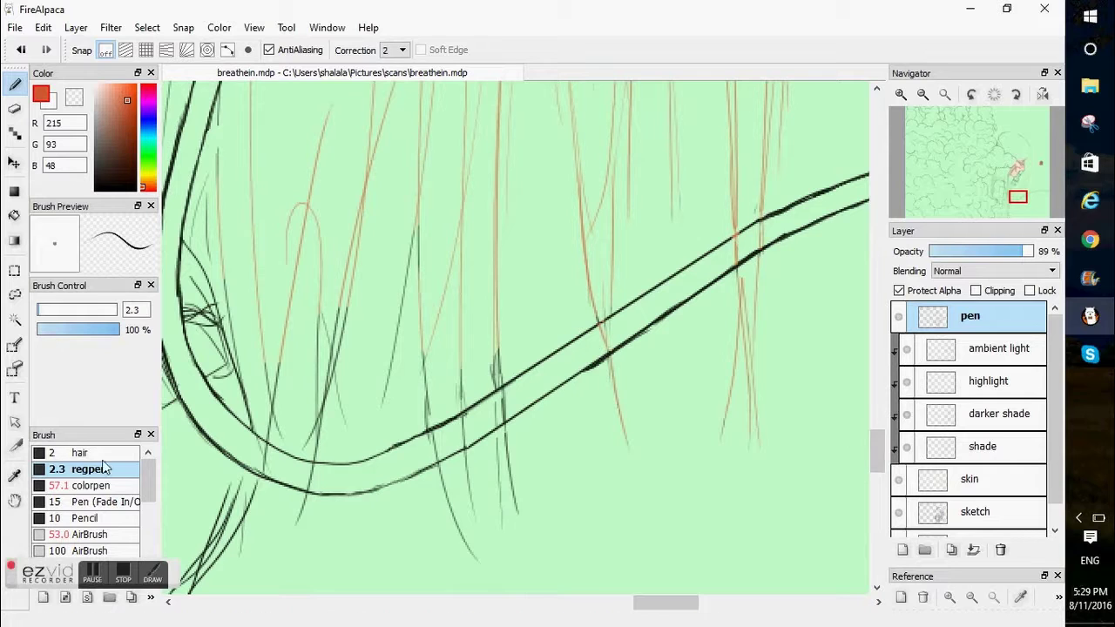
click(101, 485)
drag(500, 462, 484, 475)
key(ctrl+z)
click(67, 310)
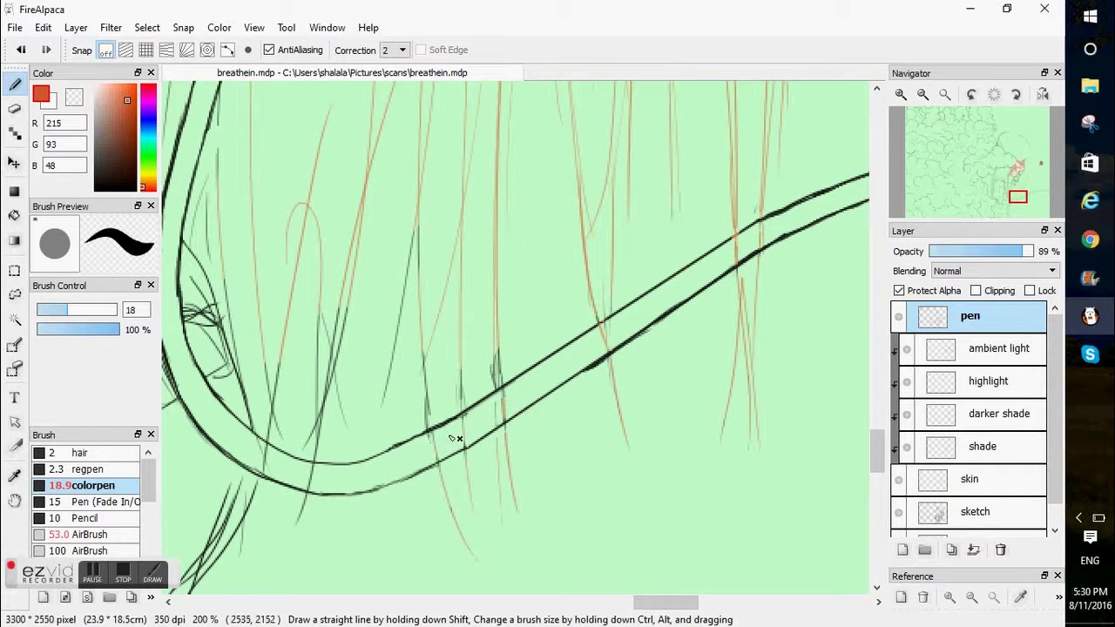
drag(336, 326, 278, 391)
key(ctrl+z)
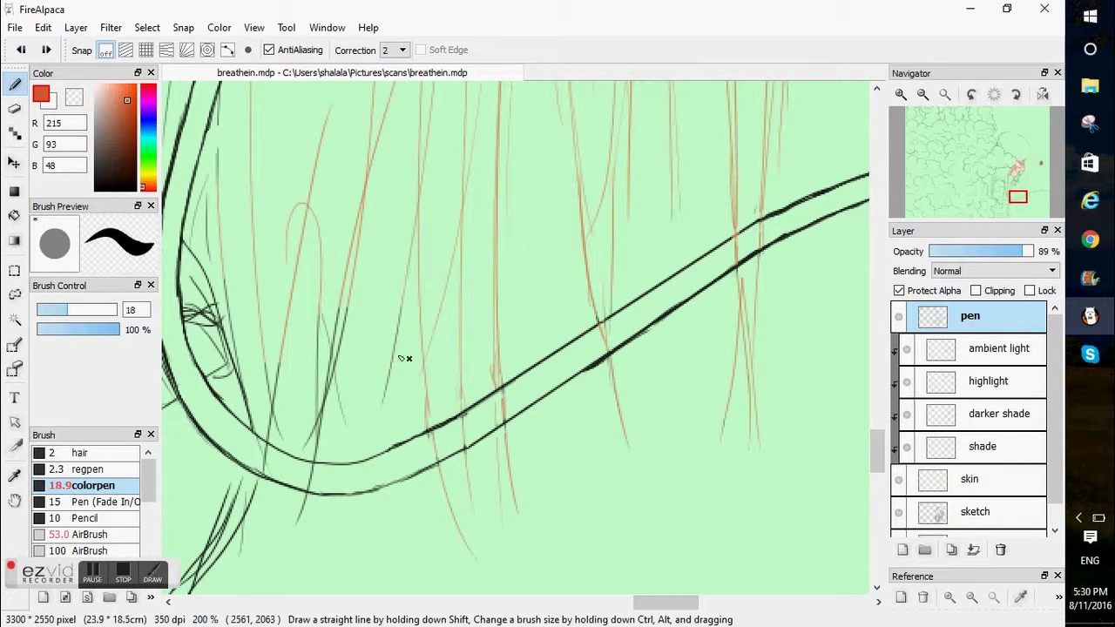
drag(399, 358, 283, 388)
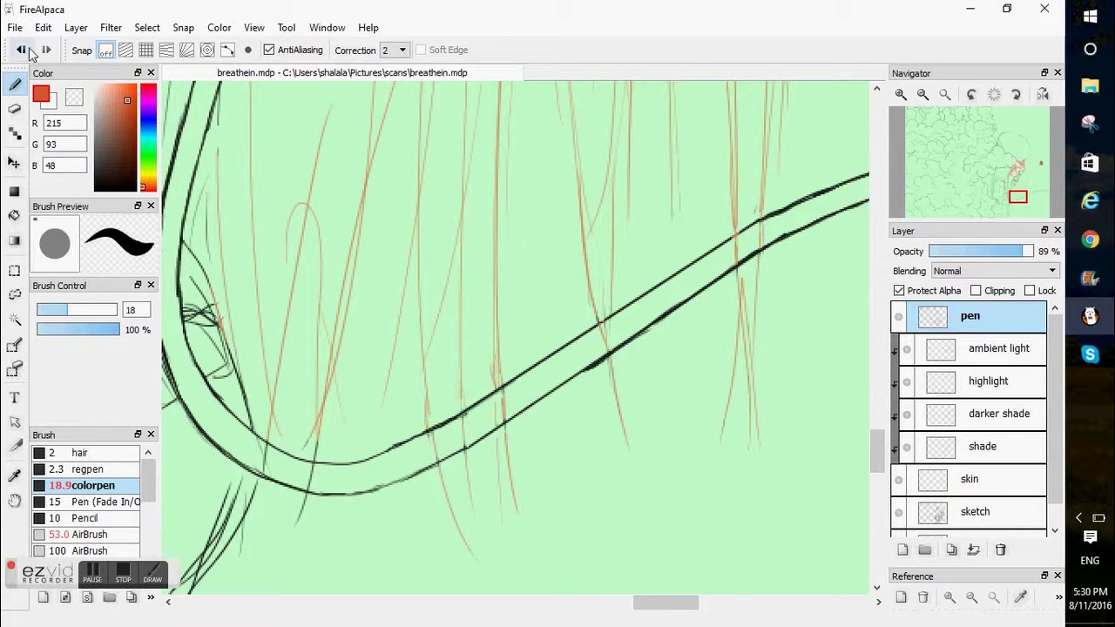
click(87, 468)
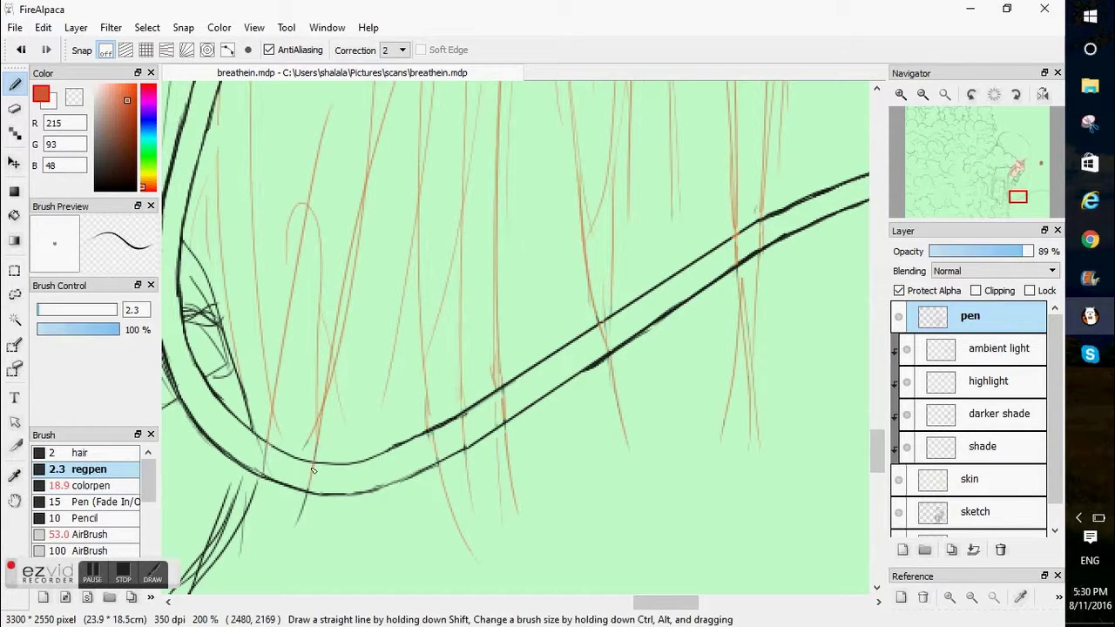
- Set the colorpen to 9.2 and recolour the hair strands between the sleeve and the mouthpiece's hose orange
mouse_move(878, 465)
mouse_down()
mouse_move(878, 311)
mouse_move(878, 478)
mouse_up()
drag(670, 603, 639, 603)
drag(881, 472, 878, 417)
click(91, 485)
click(50, 310)
mouse_move(472, 388)
mouse_down()
mouse_move(457, 456)
mouse_move(449, 209)
mouse_up()
drag(526, 240, 482, 371)
drag(528, 331, 483, 515)
drag(458, 493, 467, 538)
scroll(485, 491, up, 3)
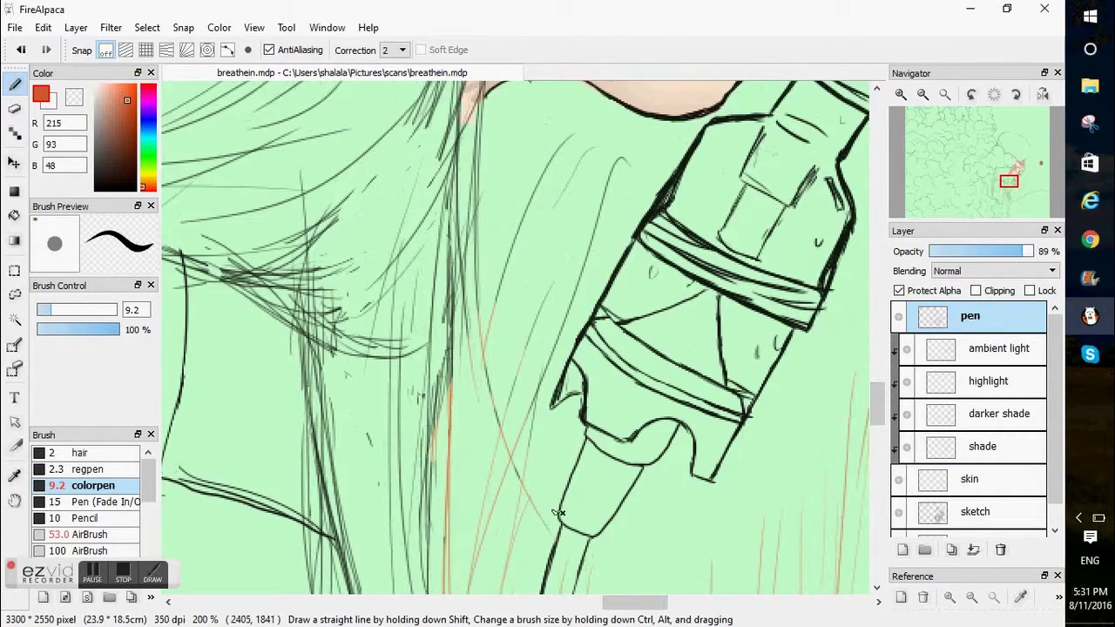
- Recolour the strands along the back edge of the face and down beside the neck orange, undoing one stray stroke
scroll(869, 421, up, 6)
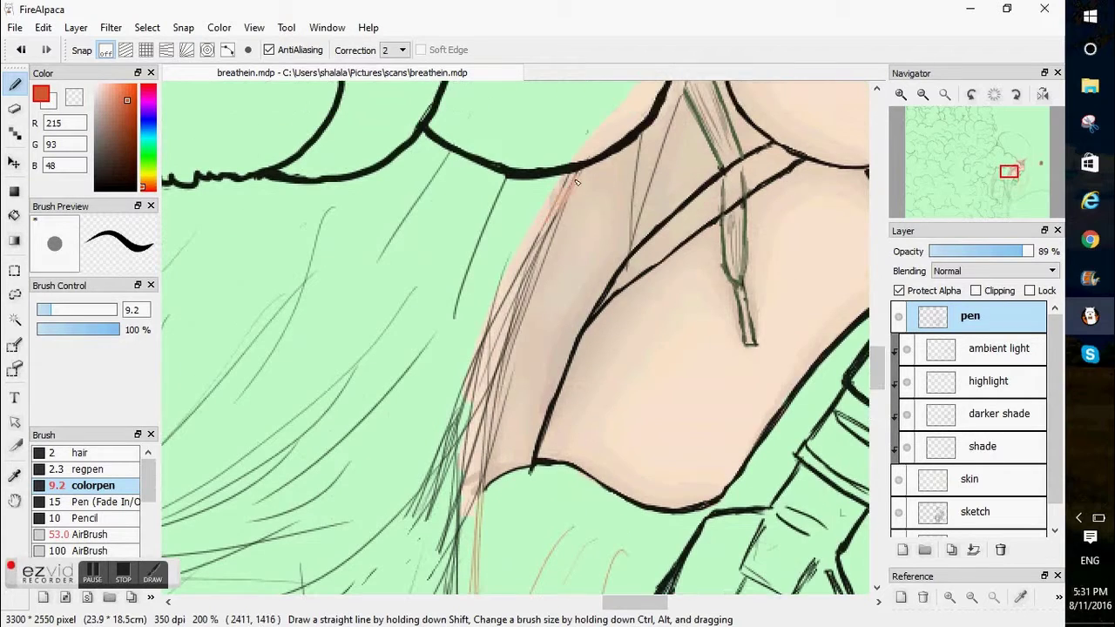
mouse_move(573, 189)
mouse_down()
mouse_move(480, 364)
mouse_move(462, 513)
mouse_up()
click(20, 50)
mouse_move(499, 430)
mouse_down()
mouse_move(490, 360)
mouse_move(570, 185)
mouse_up()
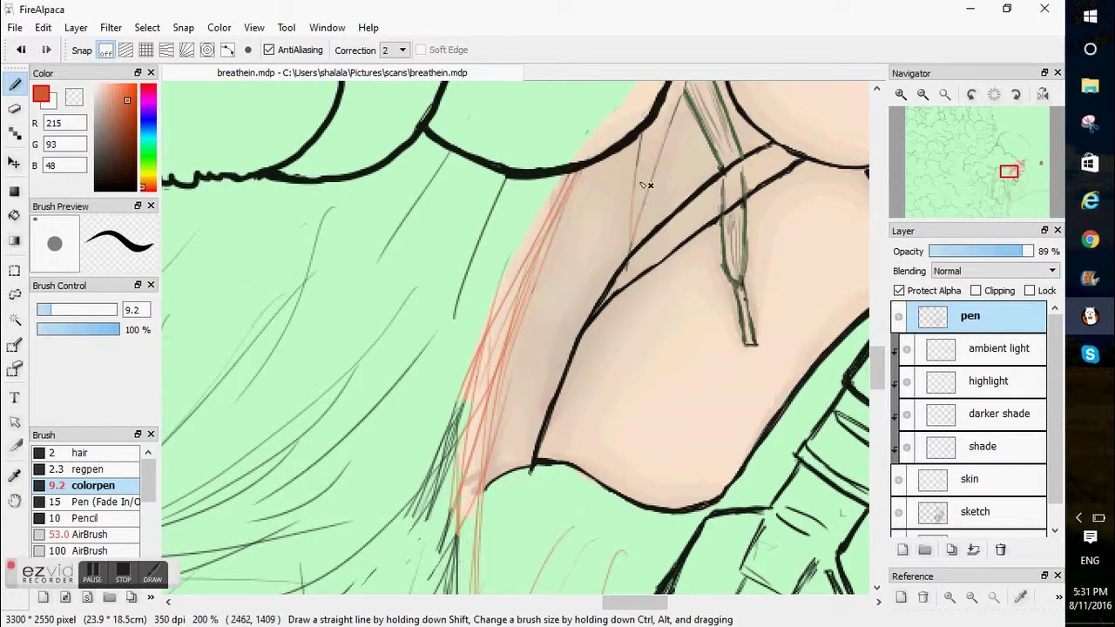
drag(877, 378, 876, 401)
drag(427, 484, 340, 470)
- Enlarge the colorpen to 17.5 and recolour the hair strands behind the face and below the smoke clouds orange
click(64, 310)
drag(454, 254, 436, 578)
drag(457, 147, 408, 272)
drag(339, 310, 265, 373)
scroll(265, 372, up, 6)
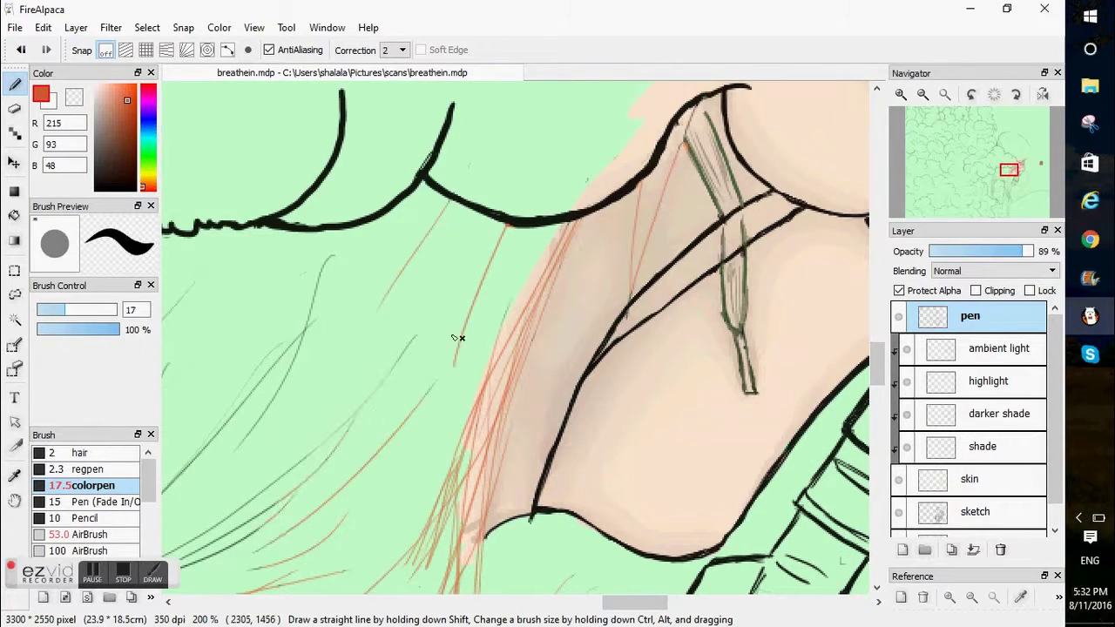
drag(635, 603, 621, 602)
drag(470, 283, 315, 500)
drag(422, 516, 282, 592)
drag(319, 374, 185, 569)
drag(284, 279, 163, 448)
drag(621, 603, 635, 603)
- Recolour the hair strands around the shoulder, above the sleeve and back toward the smoke clouds orange
drag(875, 382, 875, 415)
drag(400, 427, 392, 581)
drag(432, 484, 418, 572)
drag(300, 300, 336, 461)
drag(635, 603, 600, 603)
drag(688, 409, 578, 324)
mouse_move(596, 352)
mouse_down()
mouse_move(508, 316)
mouse_move(291, 410)
mouse_move(388, 108)
mouse_move(515, 211)
mouse_up()
drag(621, 224, 516, 257)
mouse_move(706, 232)
mouse_down()
mouse_move(224, 442)
mouse_move(230, 589)
mouse_up()
- Recolour the hair's back edge orange, following the strands down between the sleeve and the clouds
drag(599, 603, 585, 602)
drag(877, 396, 877, 418)
mouse_move(392, 231)
mouse_down()
mouse_move(363, 333)
mouse_move(430, 452)
mouse_move(468, 174)
mouse_move(525, 103)
mouse_up()
drag(877, 438, 877, 466)
drag(414, 403, 427, 220)
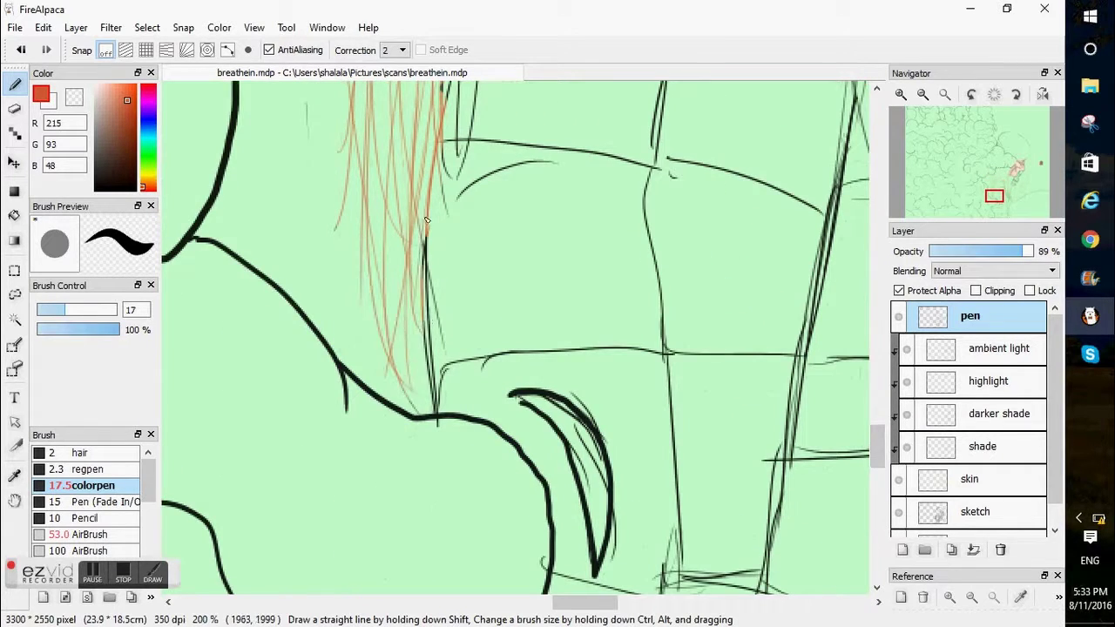
drag(877, 447, 876, 363)
drag(585, 602, 640, 602)
drag(651, 113, 653, 144)
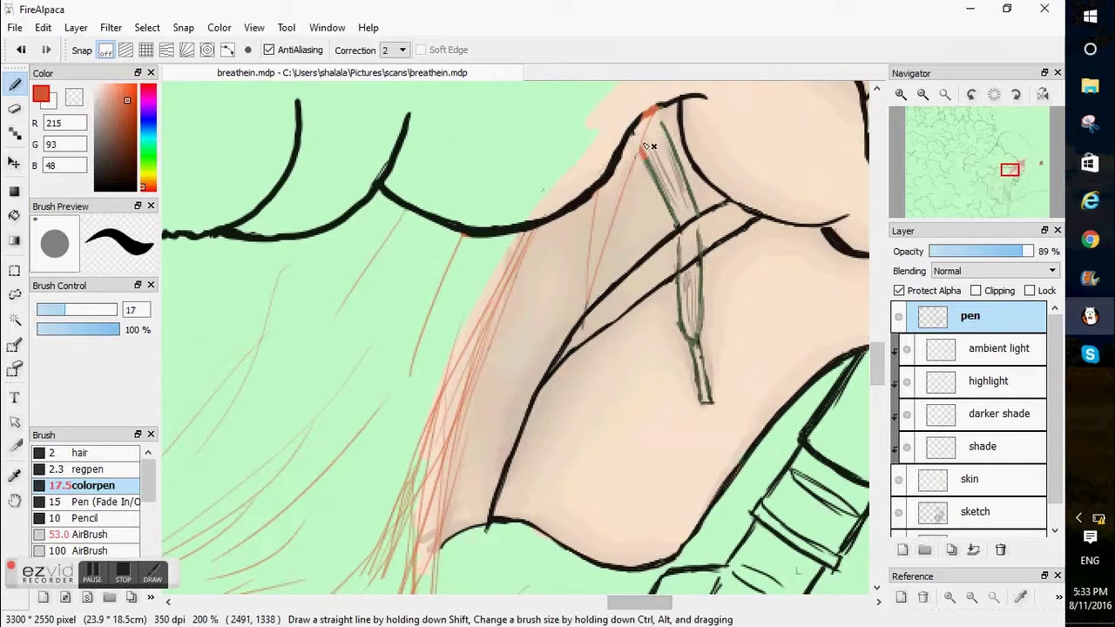
click(21, 49)
- Recolour the neck and strap lines muted green and the small tube's outline on the cheek grey, undoing the last change
click(88, 469)
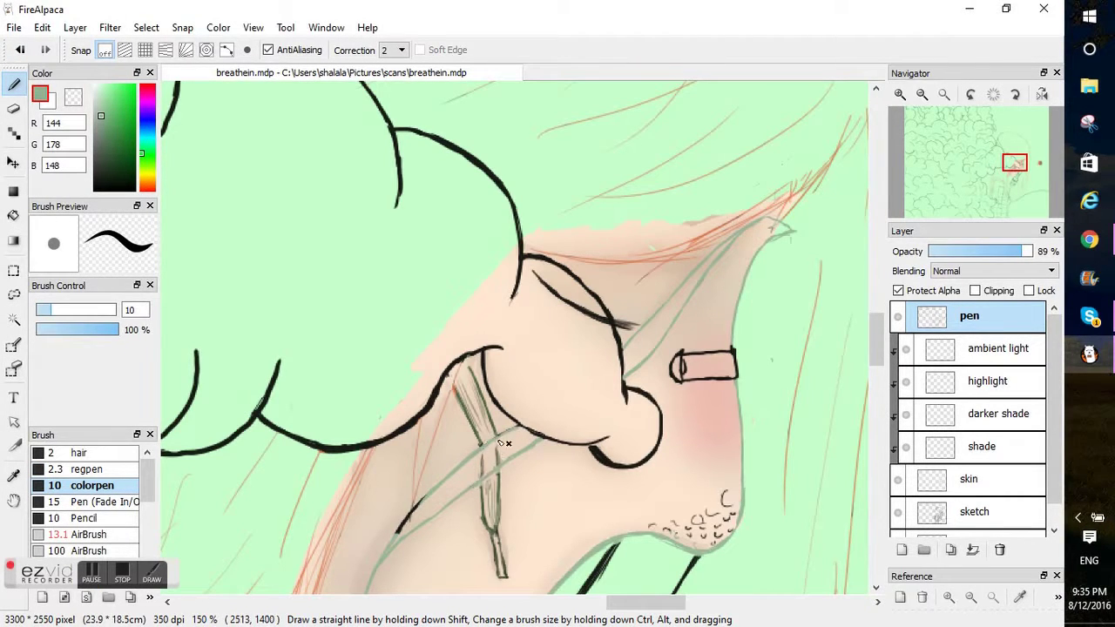
scroll(451, 489, down, 1)
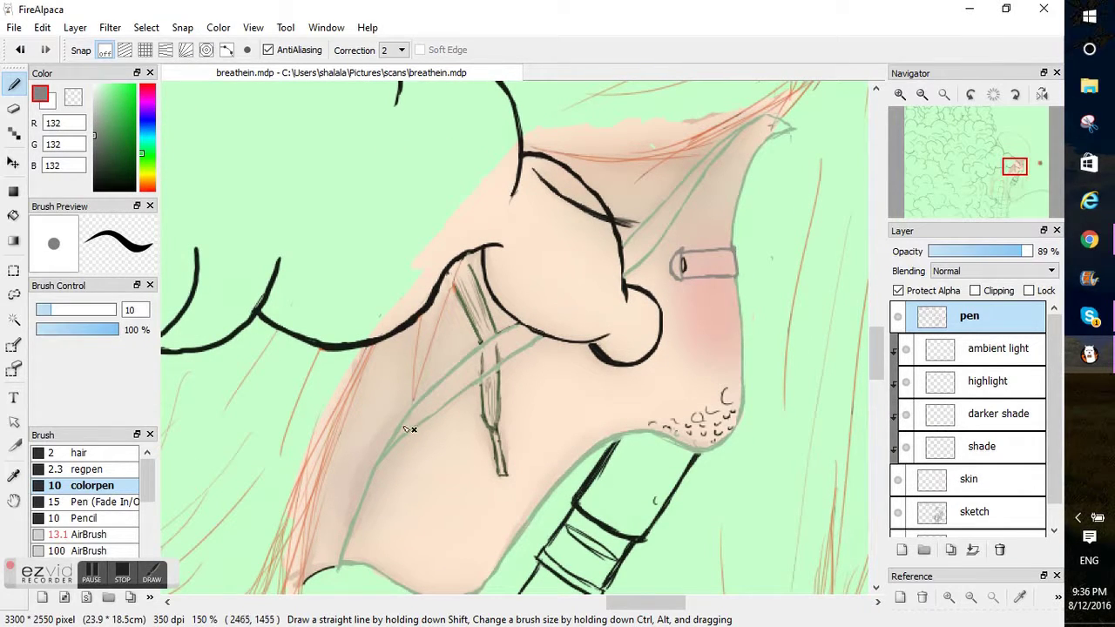
alt+click(440, 385)
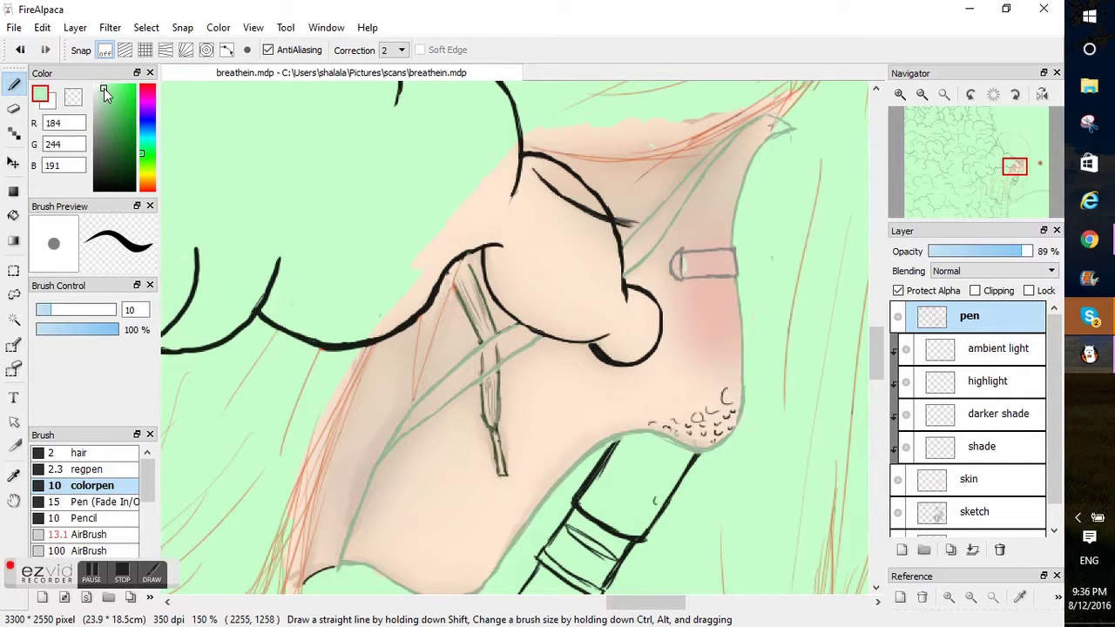
click(20, 51)
- Sample the hair's orange and touch up dark spots in the strands beside the neck with the size 2 hair brush
drag(876, 352, 876, 366)
mouse_move(653, 603)
mouse_down()
mouse_move(715, 602)
mouse_move(622, 604)
mouse_up()
alt+click(637, 103)
click(20, 51)
click(80, 453)
scroll(501, 302, up, 3)
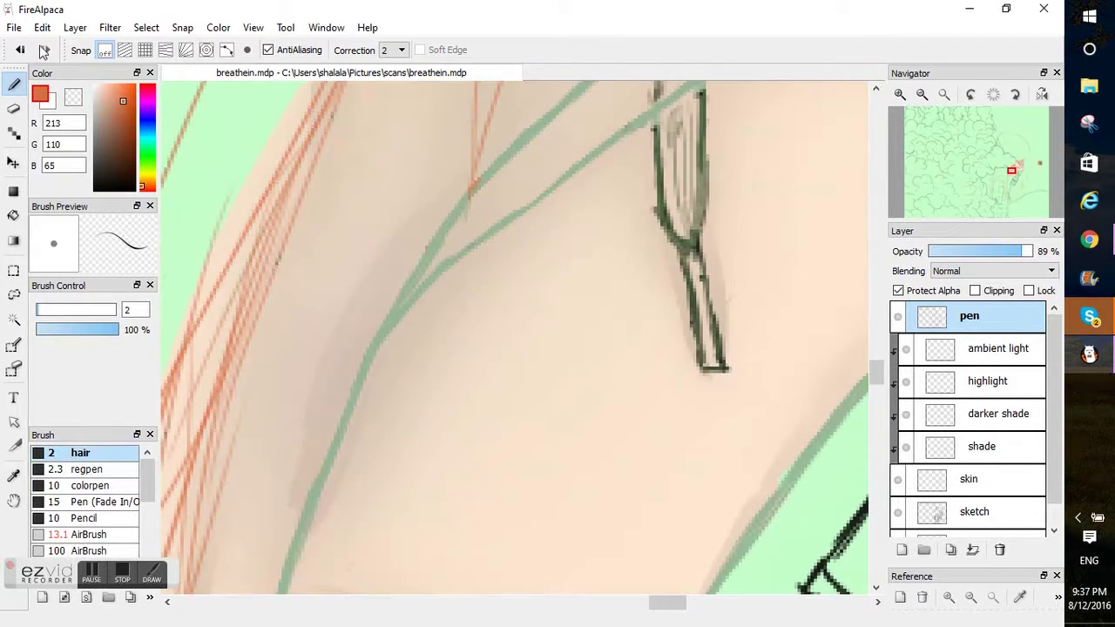
- Touch up the strand lines above and behind the face with orange and muted brown tones sampled from the drawing
drag(876, 372, 888, 349)
drag(674, 602, 712, 600)
drag(877, 349, 877, 341)
right_click(600, 176)
drag(105, 103, 103, 114)
drag(602, 399, 603, 430)
drag(876, 352, 876, 343)
right_click(633, 291)
click(117, 113)
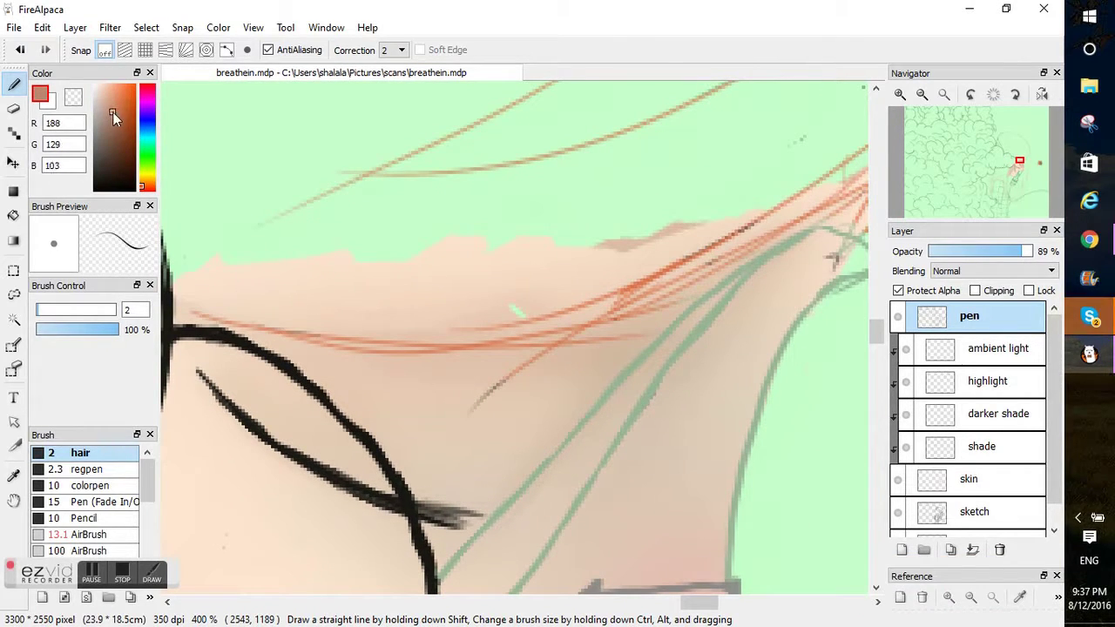
scroll(442, 455, right, 10)
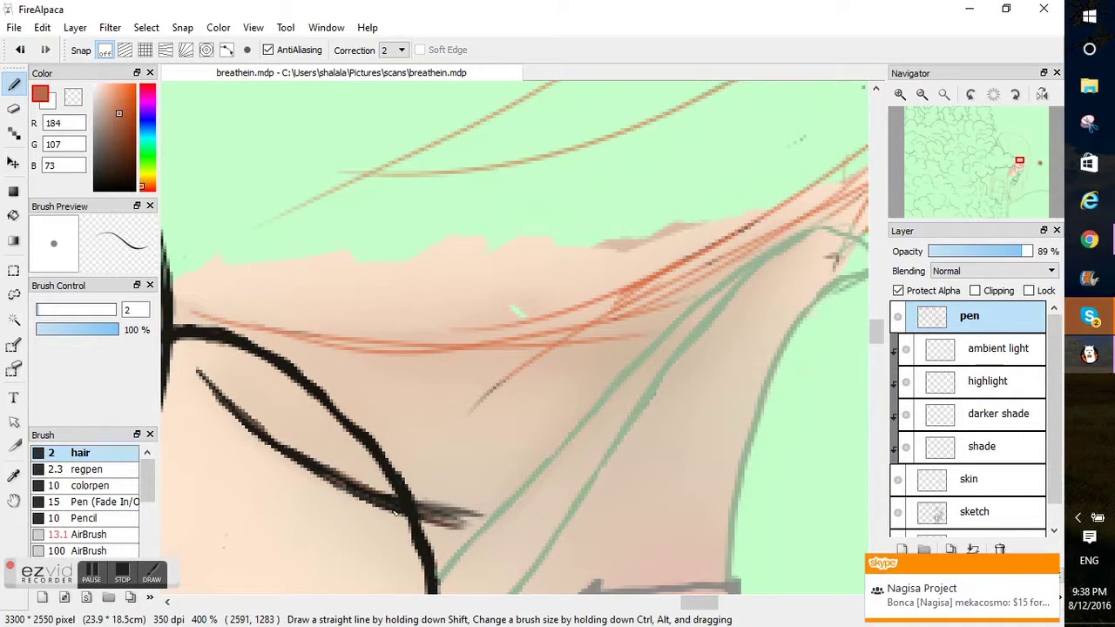
- Recolour the remaining dark sections of the strands behind the head and over the crown orange (213, 110, 65)
scroll(472, 490, left, 5)
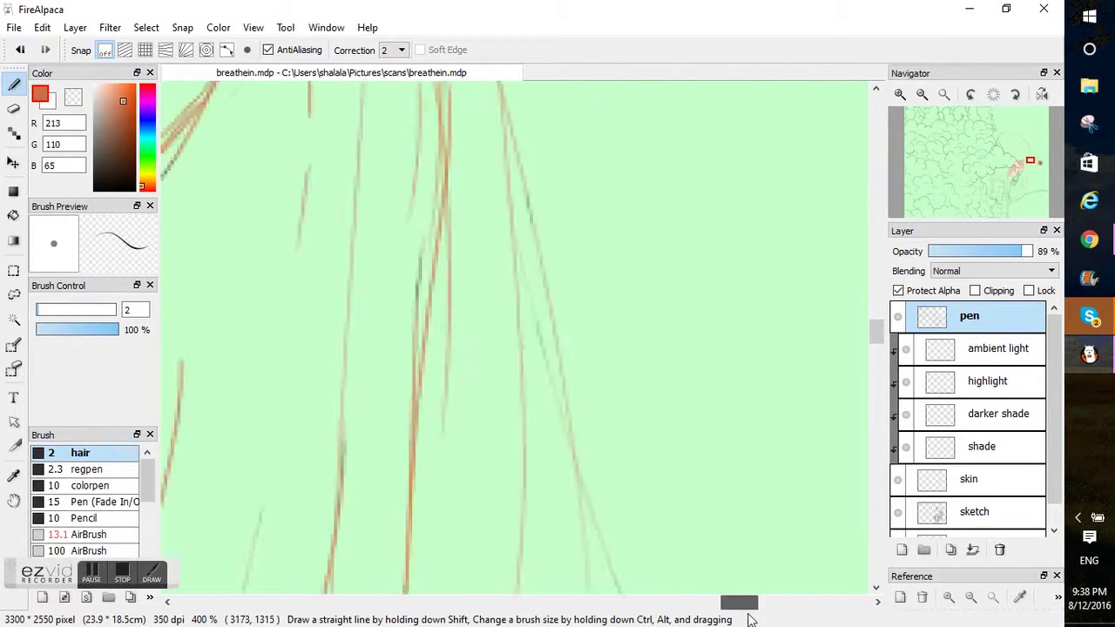
alt+click(573, 226)
drag(876, 328, 876, 303)
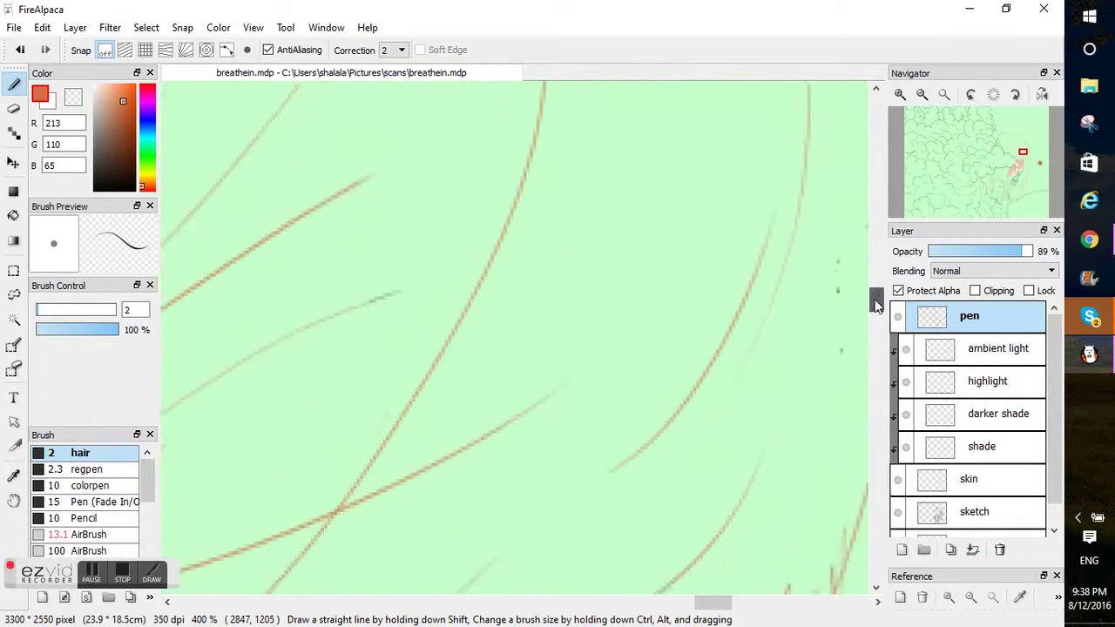
drag(712, 602, 719, 602)
scroll(720, 252, down, 6)
drag(876, 329, 899, 375)
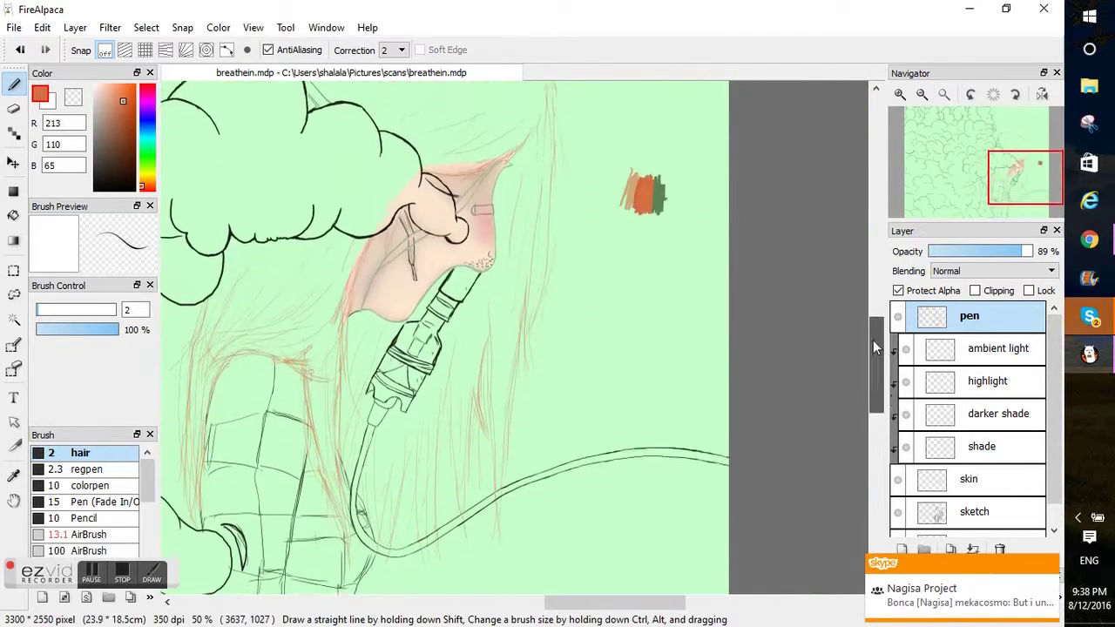
- Recolour the outline of the device's mouthpiece below the chin light grey (174, 174, 174)
scroll(740, 436, up, 4)
drag(717, 603, 705, 603)
drag(876, 383, 876, 360)
click(143, 161)
click(98, 127)
drag(370, 402, 347, 429)
click(91, 572)
drag(442, 473, 508, 371)
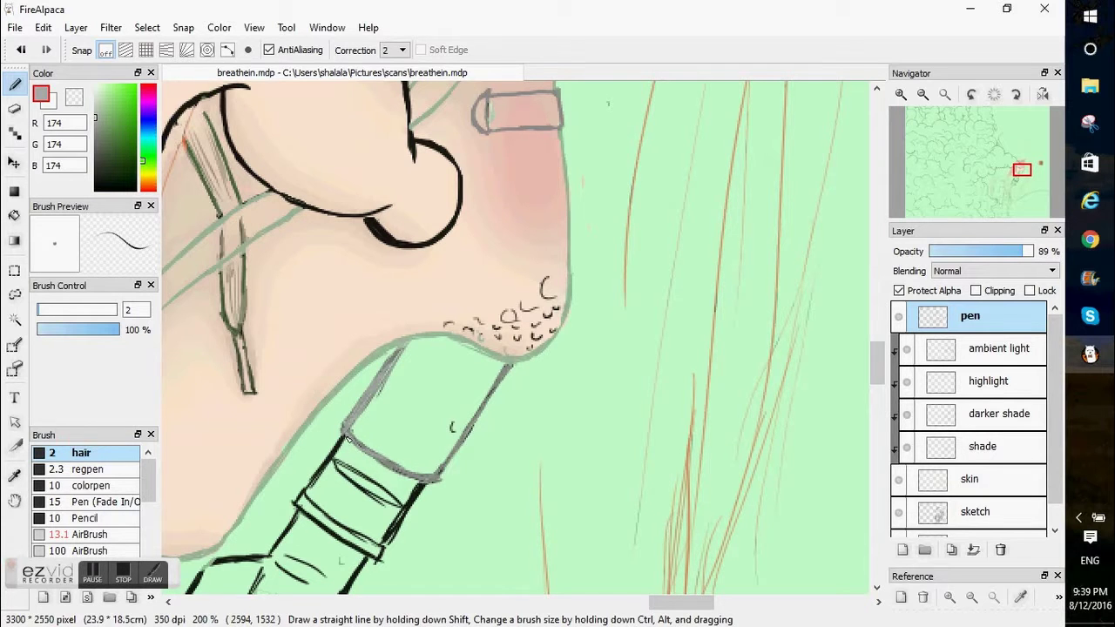
drag(347, 438, 406, 475)
- Recolour the outlines of the device's lower body and the cable running from it
drag(876, 362, 878, 389)
click(900, 94)
drag(706, 602, 686, 604)
drag(876, 395, 876, 389)
mouse_move(676, 227)
mouse_down()
mouse_move(611, 335)
mouse_move(720, 214)
mouse_up()
key(e)
key(b)
drag(521, 131, 473, 196)
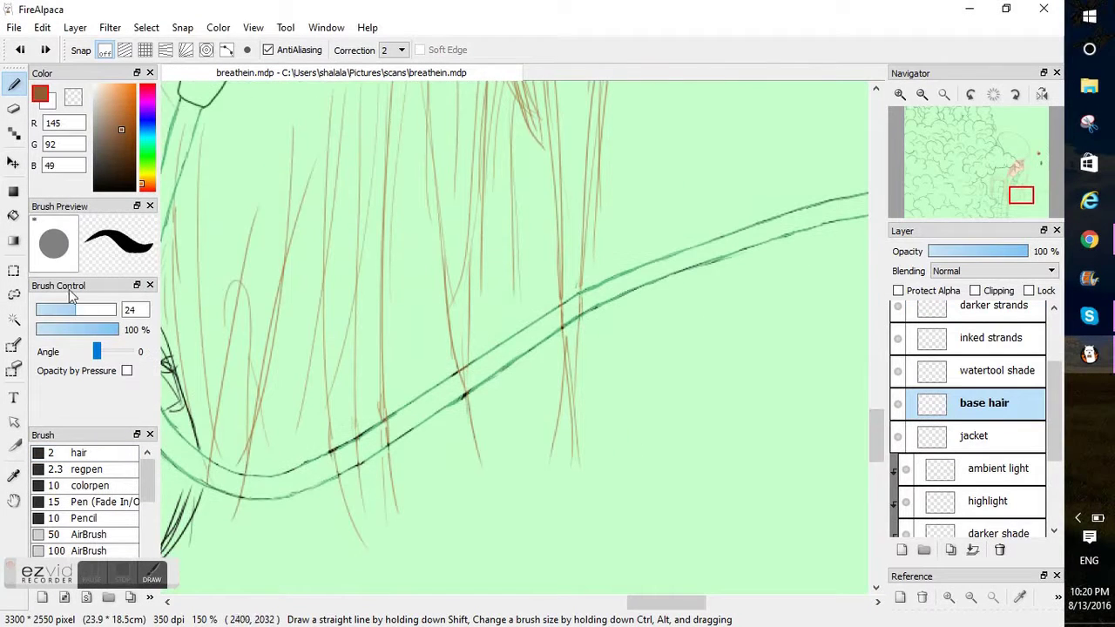
- Block in the lower hair below the device brown (145, 92, 49) on the base hair layer and set its opacity to 74%
drag(301, 113, 252, 435)
drag(383, 87, 353, 400)
drag(379, 294, 376, 378)
drag(329, 336, 352, 415)
drag(876, 445, 876, 422)
click(1005, 251)
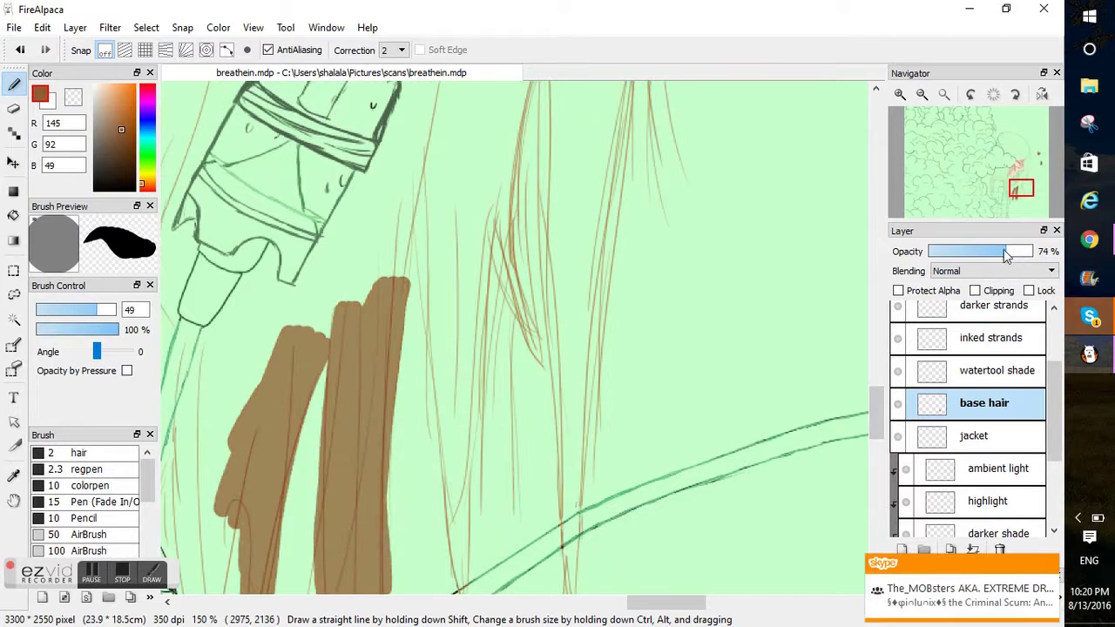
- Fill the long hair strands beside the device brown, reducing the brush size to 23 for the narrower parts
drag(446, 148, 468, 413)
drag(530, 85, 483, 340)
drag(566, 96, 571, 374)
drag(614, 170, 572, 444)
drag(451, 392, 452, 477)
drag(470, 431, 459, 509)
drag(98, 310, 75, 310)
drag(469, 496, 456, 570)
drag(446, 99, 405, 270)
drag(418, 124, 357, 256)
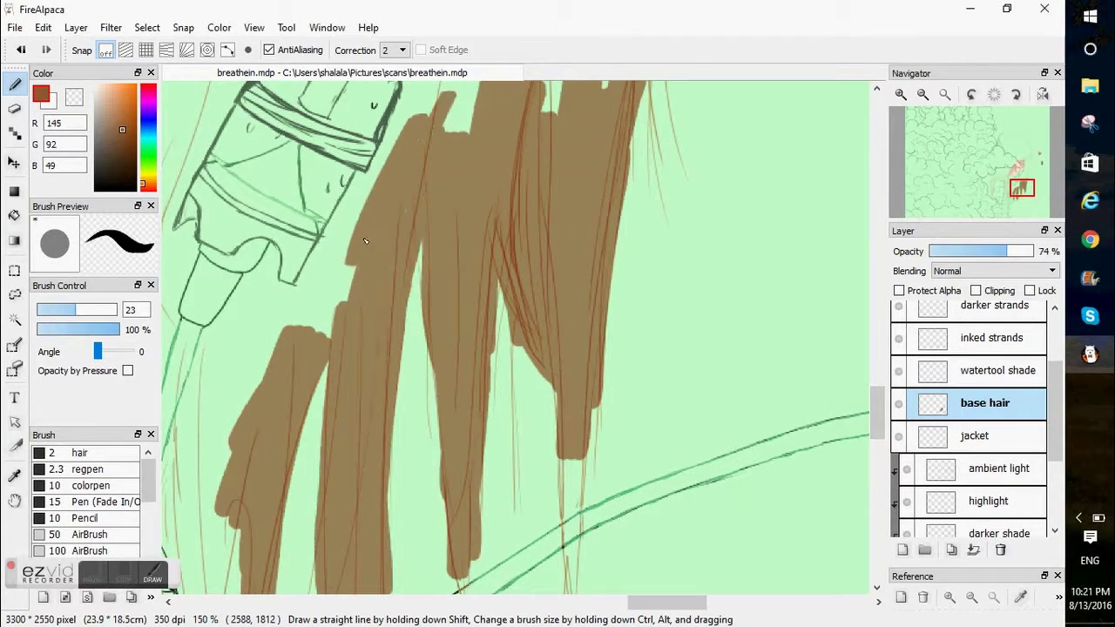
- Fill the hair around the device's nozzle and the thin strands reaching down to the cable brown
drag(378, 174, 344, 257)
drag(418, 90, 261, 388)
drag(275, 236, 197, 416)
drag(218, 301, 197, 505)
drag(513, 331, 512, 507)
drag(571, 458, 562, 585)
drag(877, 414, 877, 427)
drag(570, 404, 572, 507)
- Fill the strand tips below the cable and the narrow strands inside the cable's bend brown
drag(667, 602, 648, 602)
drag(597, 420, 624, 545)
drag(469, 479, 500, 589)
mouse_move(486, 492)
mouse_down()
mouse_move(512, 587)
mouse_move(542, 591)
mouse_up()
drag(522, 582, 531, 593)
drag(361, 305, 350, 557)
mouse_move(313, 228)
mouse_down()
mouse_move(294, 402)
mouse_move(335, 505)
mouse_up()
drag(838, 469, 827, 484)
drag(307, 222, 285, 353)
key(e)
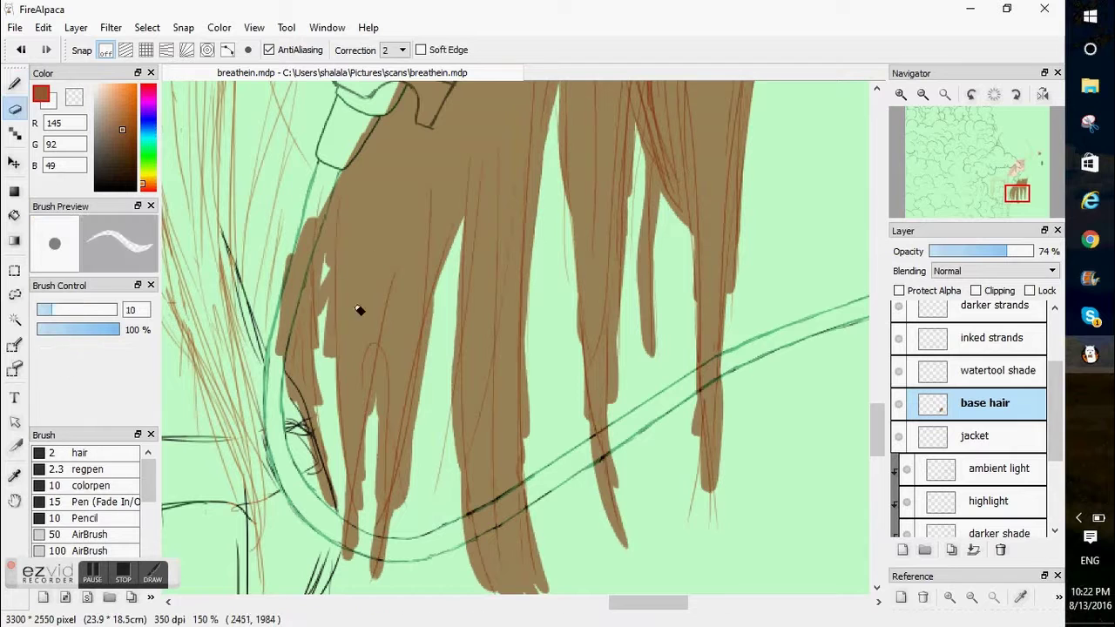
key(b)
drag(335, 210, 325, 331)
- Fill the hair between the device and the sleeve brown, enlarging the brush to 41 for the wider areas
drag(877, 430, 877, 412)
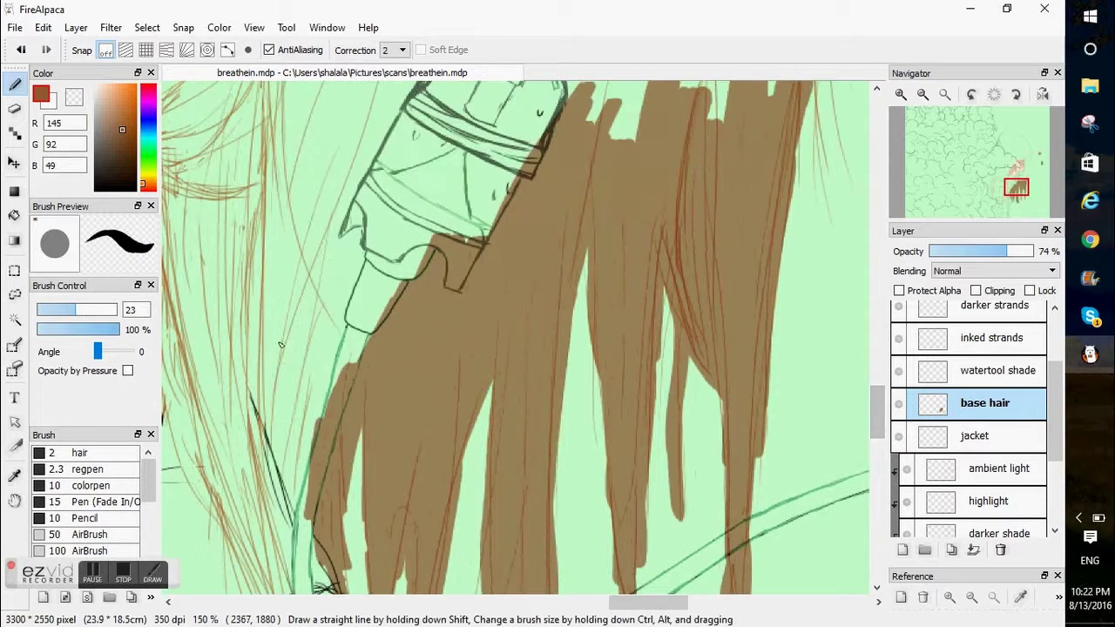
drag(351, 292, 305, 427)
drag(366, 209, 331, 296)
click(91, 310)
drag(355, 139, 279, 474)
drag(458, 135, 357, 348)
drag(318, 115, 251, 472)
drag(418, 111, 357, 218)
drag(877, 411, 877, 377)
- Fill the hair along the device up toward the chin brown, undoing the misplaced strokes
mouse_move(275, 466)
mouse_down()
mouse_move(286, 370)
mouse_move(364, 329)
mouse_up()
key(ctrl+z)
key(ctrl+z)
mouse_move(314, 411)
mouse_down()
mouse_move(307, 374)
mouse_move(472, 352)
mouse_move(515, 318)
mouse_up()
key(ctrl+z)
mouse_move(428, 446)
mouse_down()
mouse_move(410, 376)
mouse_move(493, 343)
mouse_move(601, 204)
mouse_up()
mouse_move(585, 435)
mouse_down()
mouse_move(694, 253)
mouse_move(683, 218)
mouse_move(764, 170)
mouse_up()
drag(764, 169, 788, 209)
- Fill the hair beside the face and up the back edge of the head brown
drag(876, 377, 877, 357)
drag(659, 609, 689, 610)
mouse_move(557, 505)
mouse_down()
mouse_move(606, 144)
mouse_move(518, 557)
mouse_up()
drag(479, 366, 483, 121)
drag(879, 378, 879, 336)
mouse_move(617, 389)
mouse_down()
mouse_move(536, 469)
mouse_move(601, 296)
mouse_up()
drag(601, 296, 654, 209)
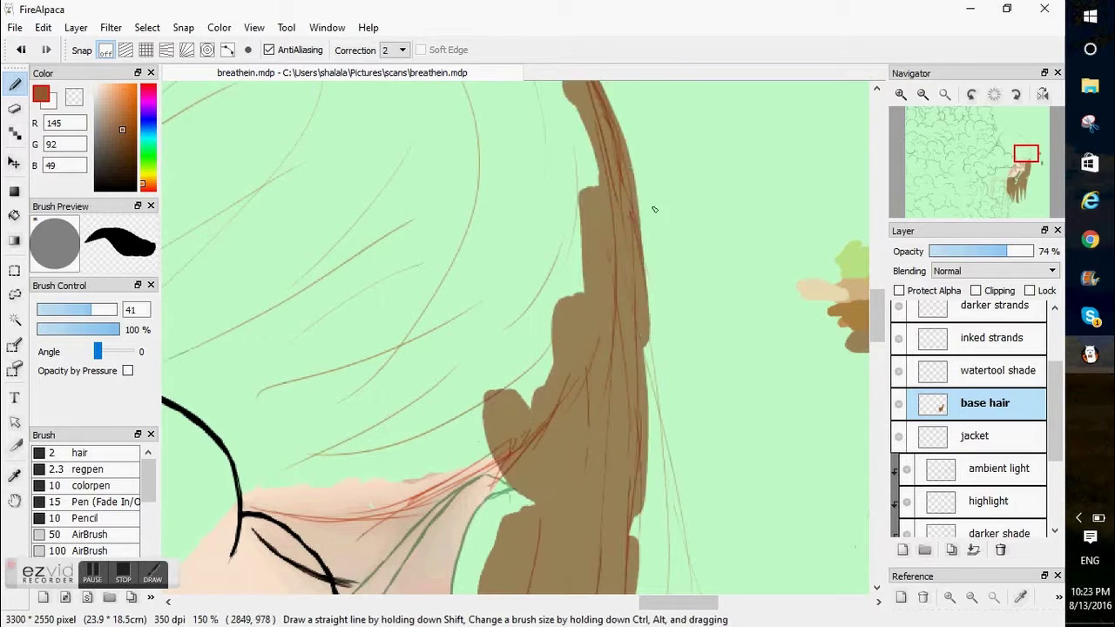
- Fill the crown of the hair brown with an enlarged brush, set the base hair layer to 100% opacity and undo the last stroke
drag(876, 315, 877, 295)
click(923, 94)
drag(649, 602, 623, 603)
click(900, 94)
drag(876, 300, 876, 297)
mouse_move(396, 266)
mouse_down()
mouse_move(265, 205)
mouse_move(605, 122)
mouse_move(392, 130)
mouse_up()
drag(91, 310, 110, 310)
mouse_move(336, 148)
mouse_down()
mouse_move(357, 187)
mouse_move(857, 383)
mouse_move(681, 495)
mouse_move(284, 254)
mouse_move(292, 368)
mouse_move(402, 543)
mouse_up()
drag(879, 304, 883, 369)
drag(1007, 251, 1034, 251)
mouse_move(252, 253)
mouse_down()
mouse_move(426, 322)
mouse_move(217, 386)
mouse_move(412, 430)
mouse_move(492, 188)
mouse_move(540, 145)
mouse_up()
click(21, 49)
- Fill the hair below the smoke clouds and above the sleeve brown, reducing the brush size to 31 for the edges
drag(652, 603, 616, 602)
drag(878, 359, 878, 383)
drag(466, 179, 432, 278)
drag(109, 310, 83, 310)
drag(401, 331, 384, 424)
drag(359, 340, 427, 375)
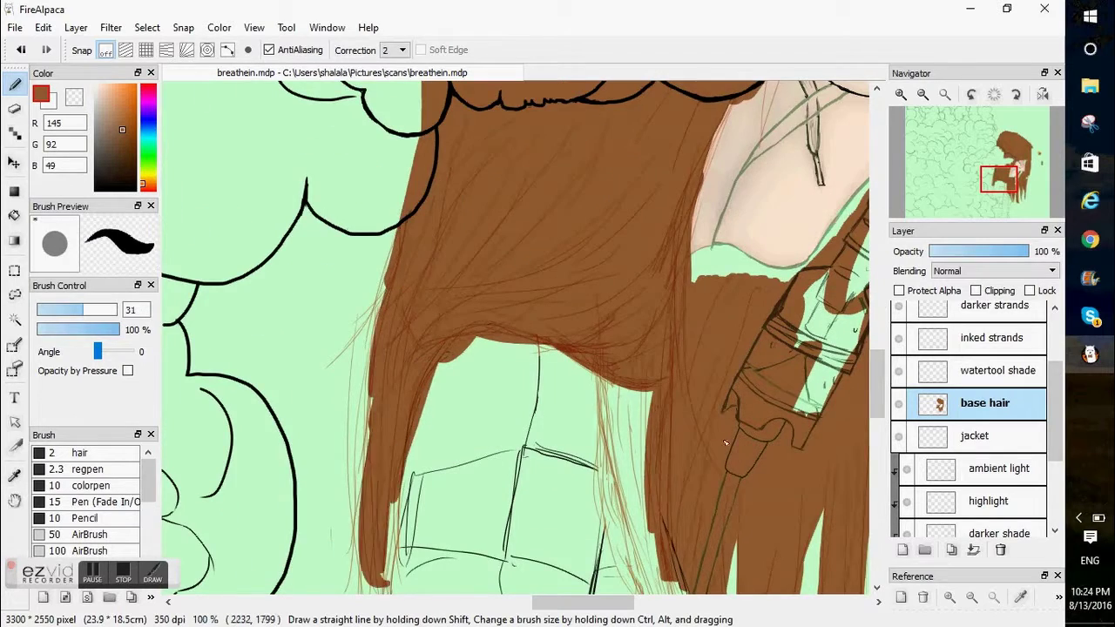
- Fill the long hair strands hanging along both sides of the sleeve brown
scroll(400, 365, down, 5)
drag(383, 435, 375, 190)
drag(880, 427, 879, 414)
mouse_move(392, 120)
mouse_down()
mouse_move(356, 307)
mouse_move(385, 566)
mouse_up()
drag(614, 270, 683, 587)
drag(587, 339, 673, 590)
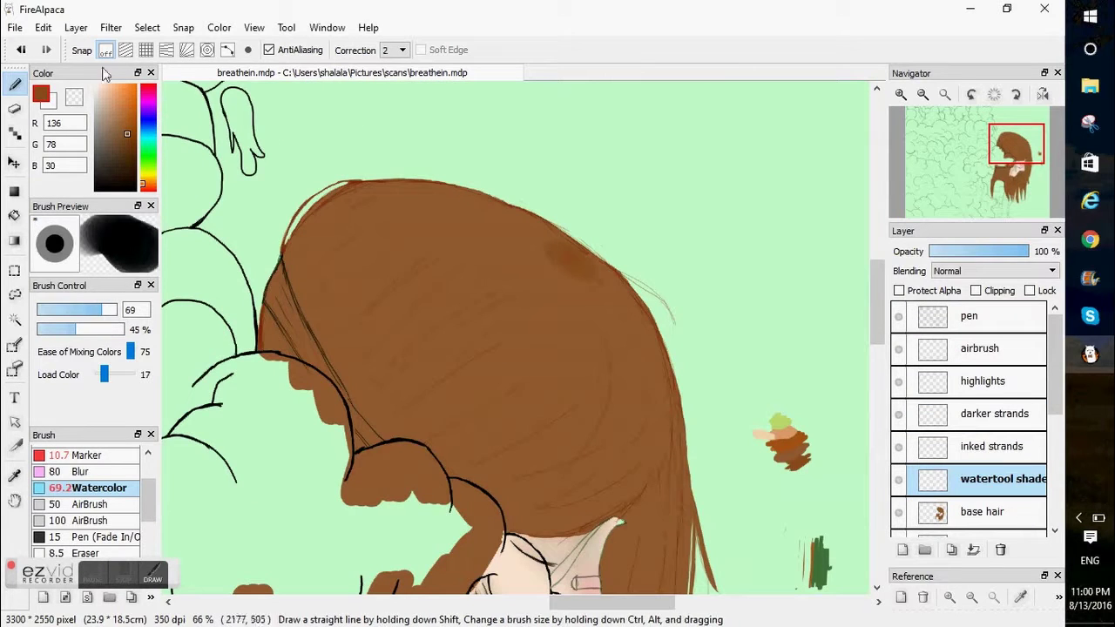
- Shade the crown on the watertool shade layer in darker brown (136, 78, 30) with the Watercolor brush at size 21 and 65% opacity
drag(119, 329, 93, 329)
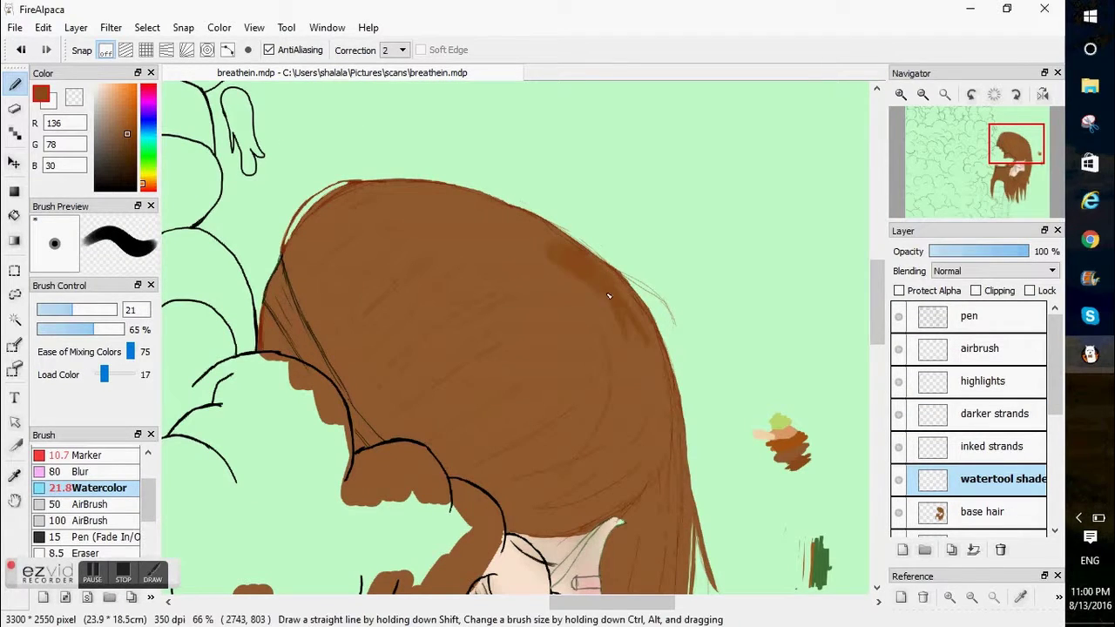
key(e)
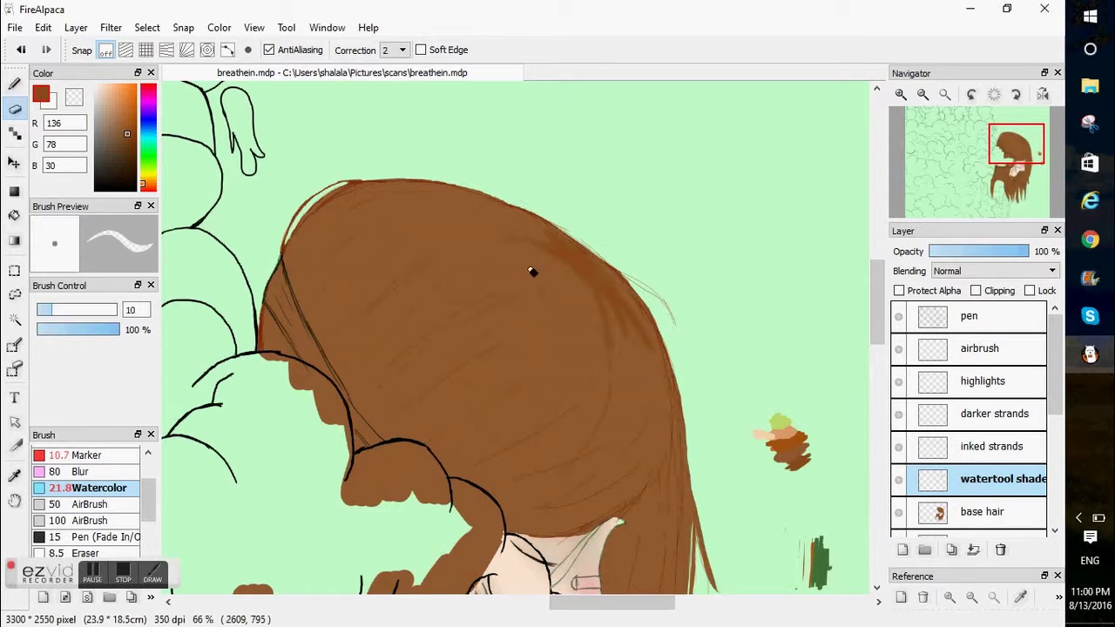
key(b)
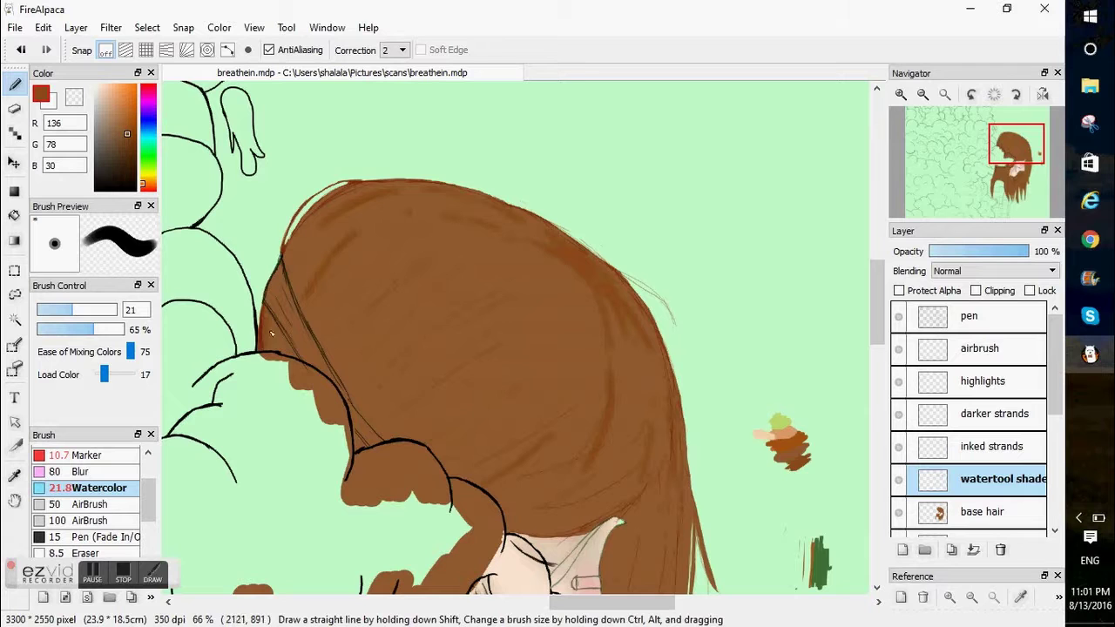
- Shade the hair around the face, along the jaw and below the neck with the darker brown Watercolor brush
scroll(532, 229, down, 5)
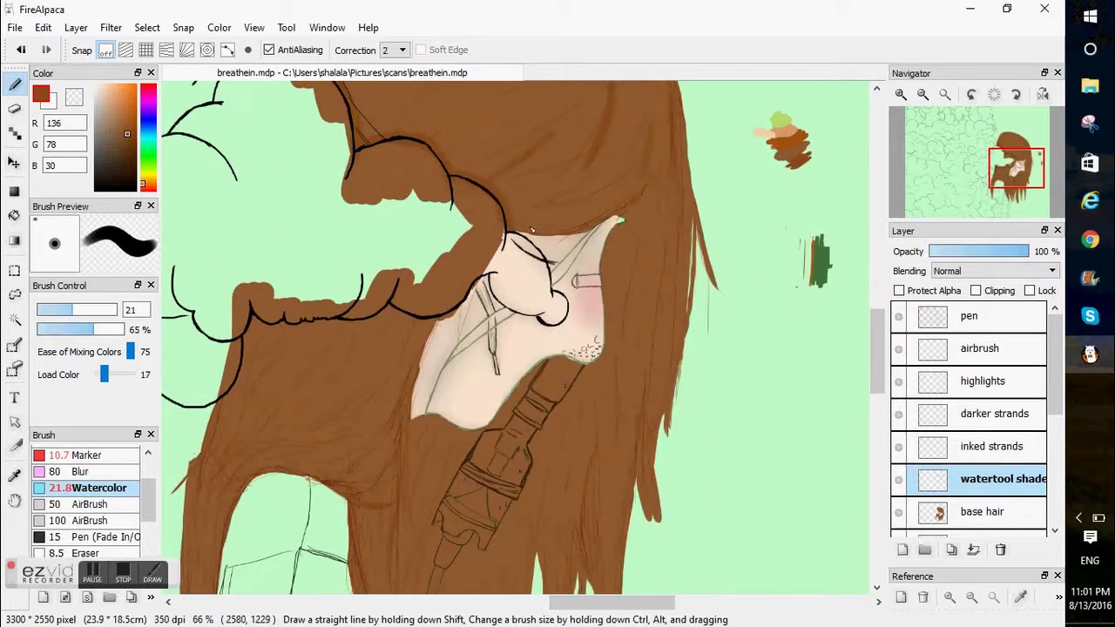
drag(571, 384, 424, 412)
key(e)
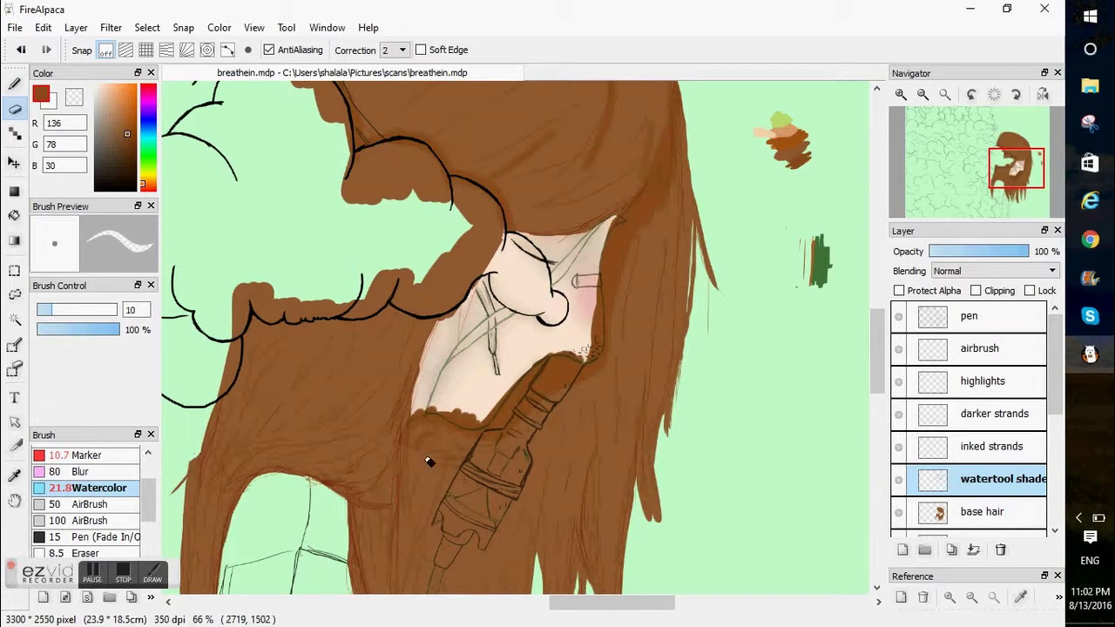
key(b)
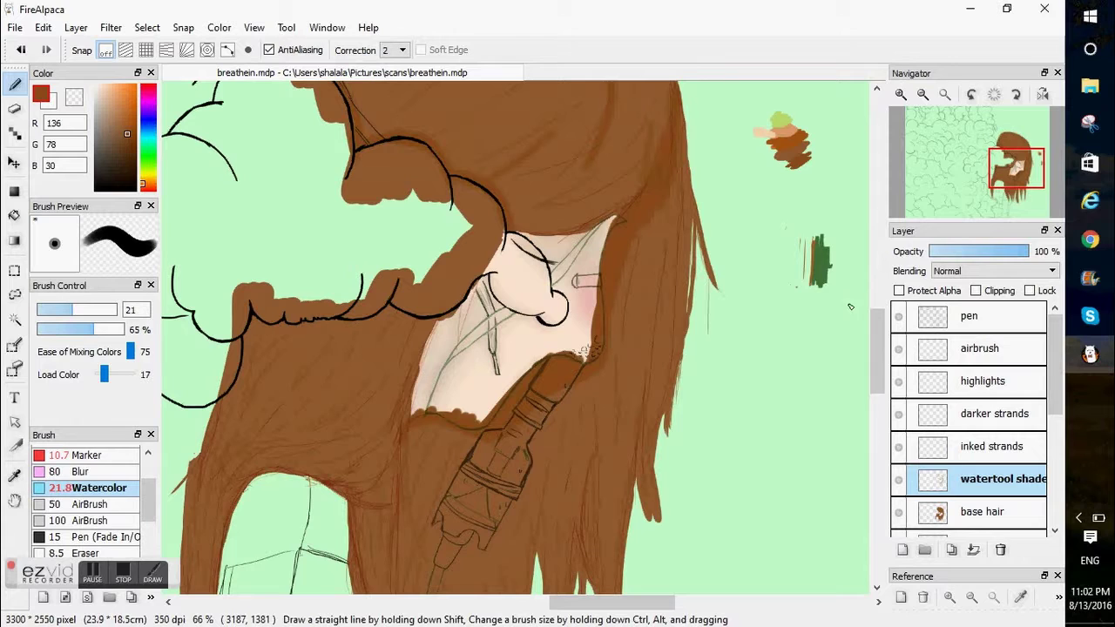
- Shade the lower strands around the device and beside the sleeve with the darker brown Watercolor brush
scroll(879, 355, down, 3)
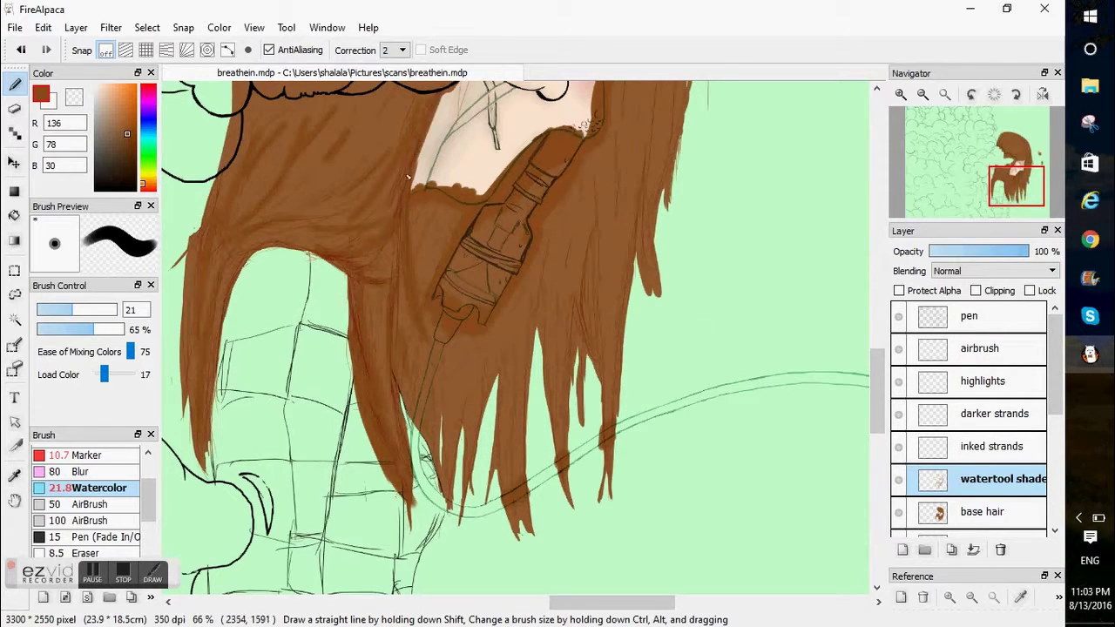
scroll(408, 177, up, 2)
scroll(451, 291, up, 6)
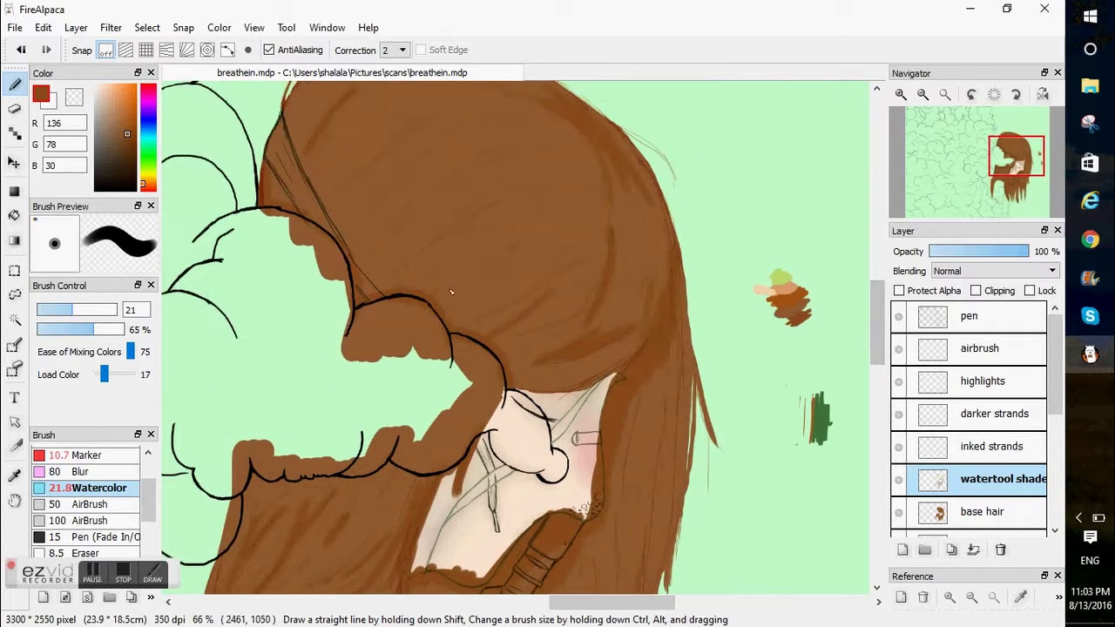
- Paint darker brown watercolour streaks across the crown and through the hair below the smoke clouds
drag(498, 155, 408, 223)
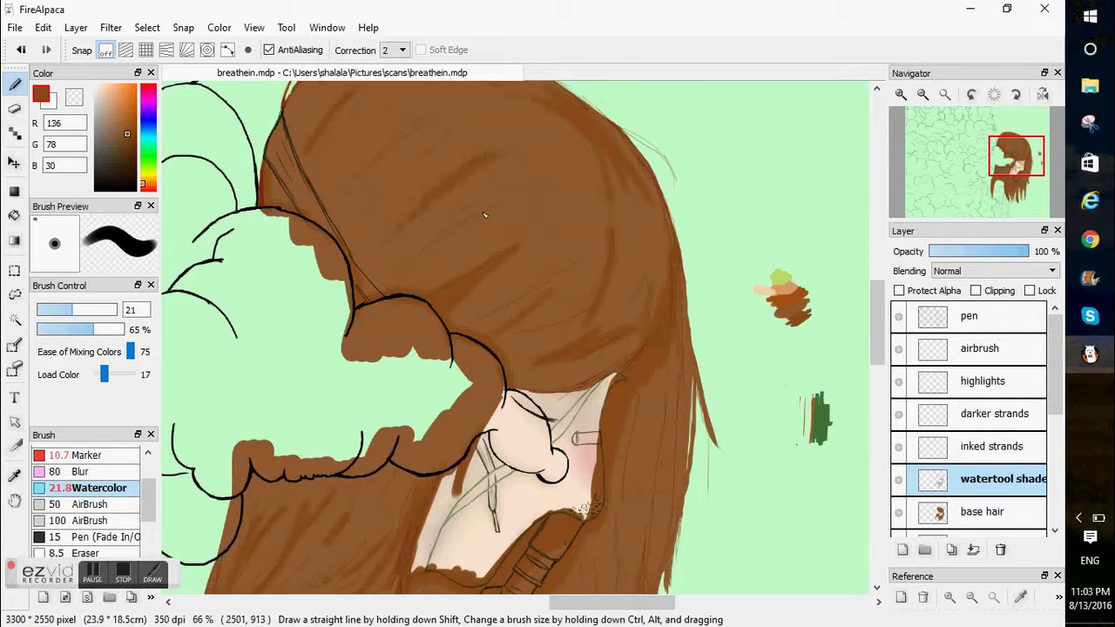
scroll(558, 324, up, 2)
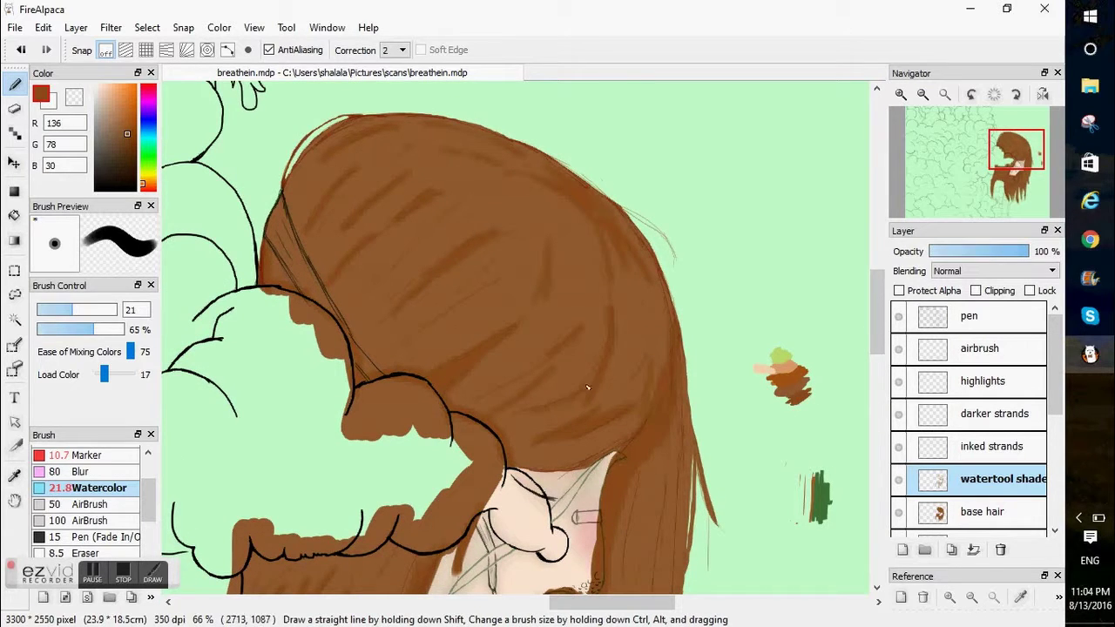
scroll(636, 279, down, 4)
scroll(632, 324, down, 3)
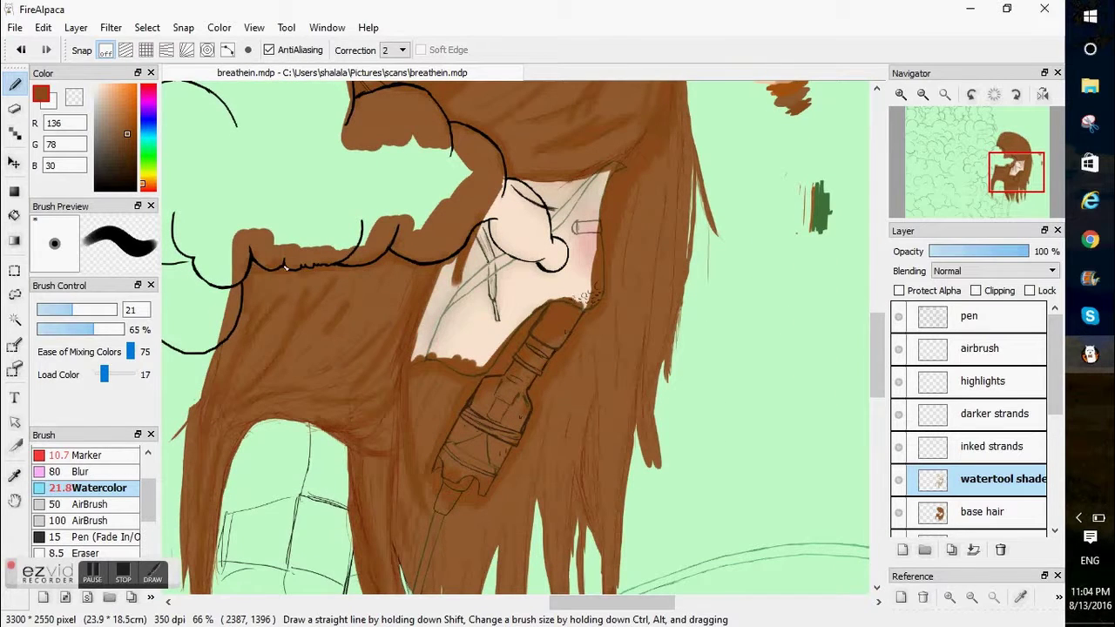
scroll(805, 437, down, 3)
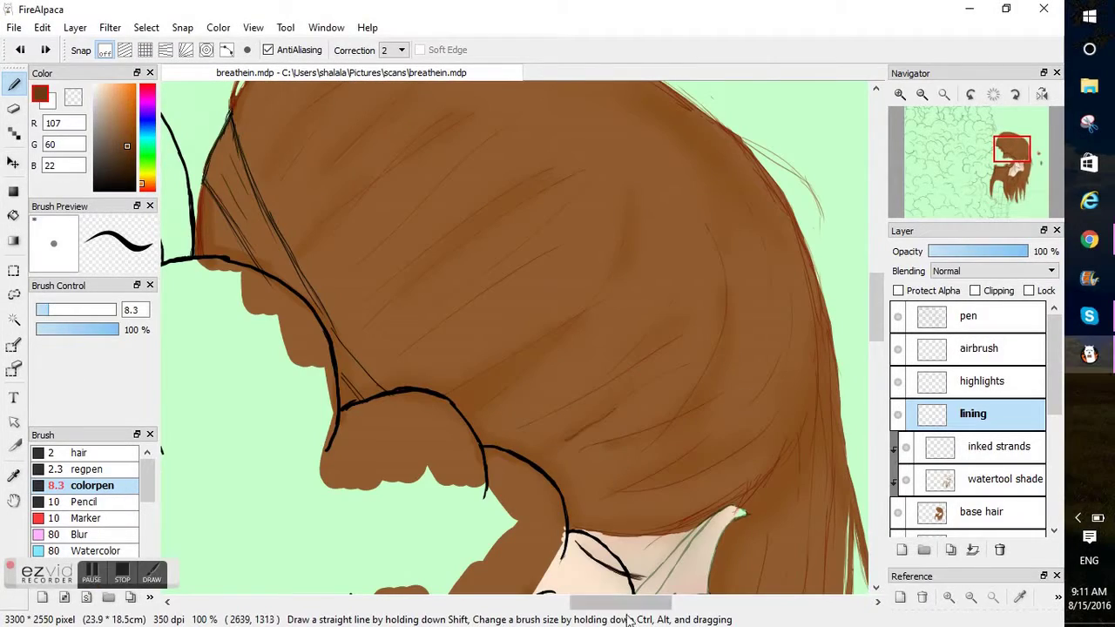
- Draw dark brown (107, 60, 22) strand lines over the front of the crown on the lining layer with the 8.3 colorpen
click(901, 96)
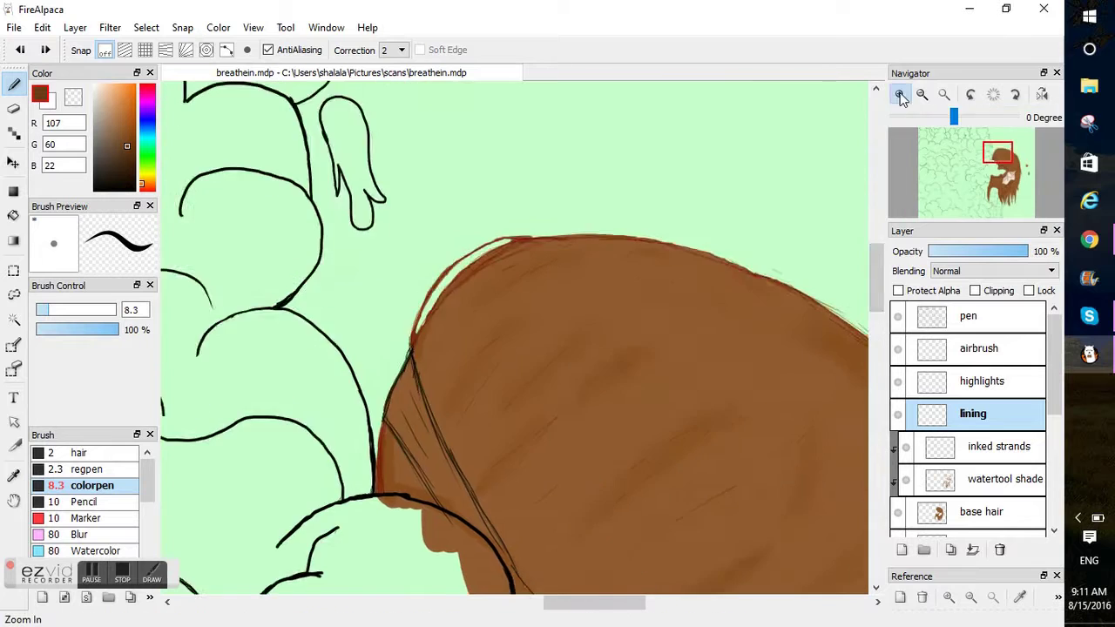
click(902, 96)
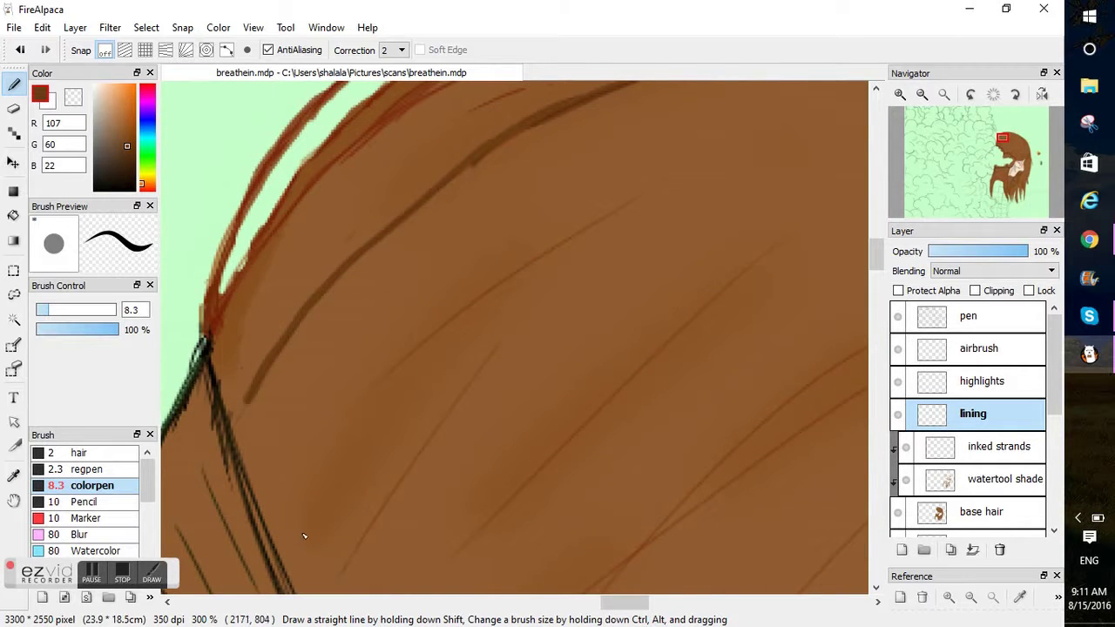
drag(461, 341, 331, 527)
drag(296, 232, 226, 374)
drag(677, 338, 465, 551)
drag(874, 254, 874, 238)
drag(498, 264, 296, 456)
- Draw dark brown strand lines from the hair's front edge across the middle and back of the crown
drag(874, 250, 874, 291)
drag(625, 602, 603, 602)
drag(450, 299, 451, 438)
drag(613, 603, 688, 609)
scroll(703, 274, down, 2)
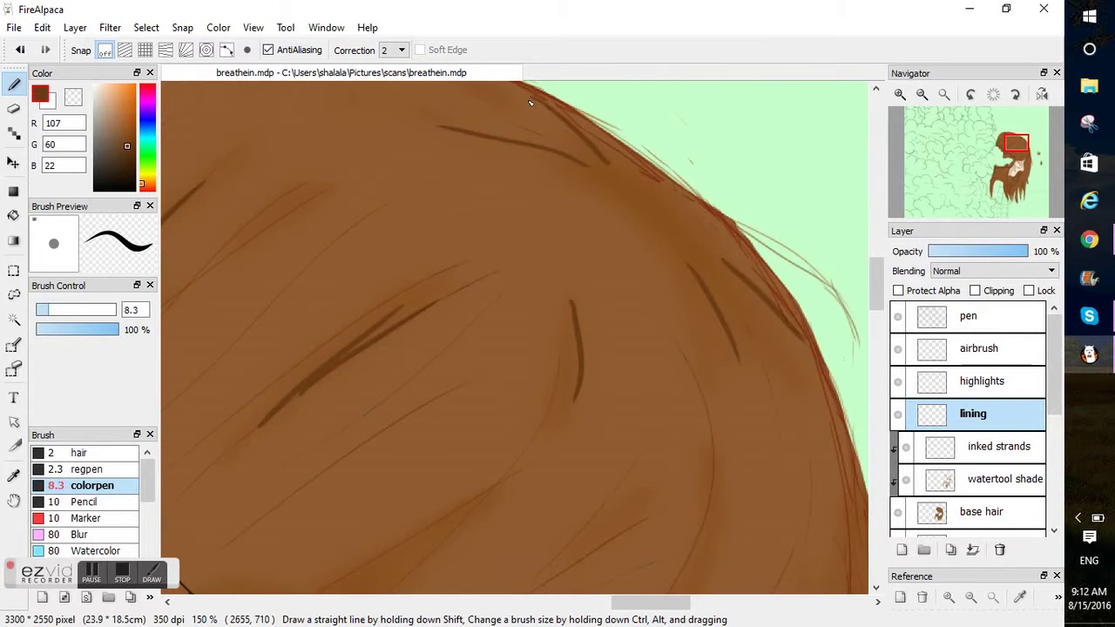
scroll(656, 346, up, 3)
scroll(723, 273, down, 4)
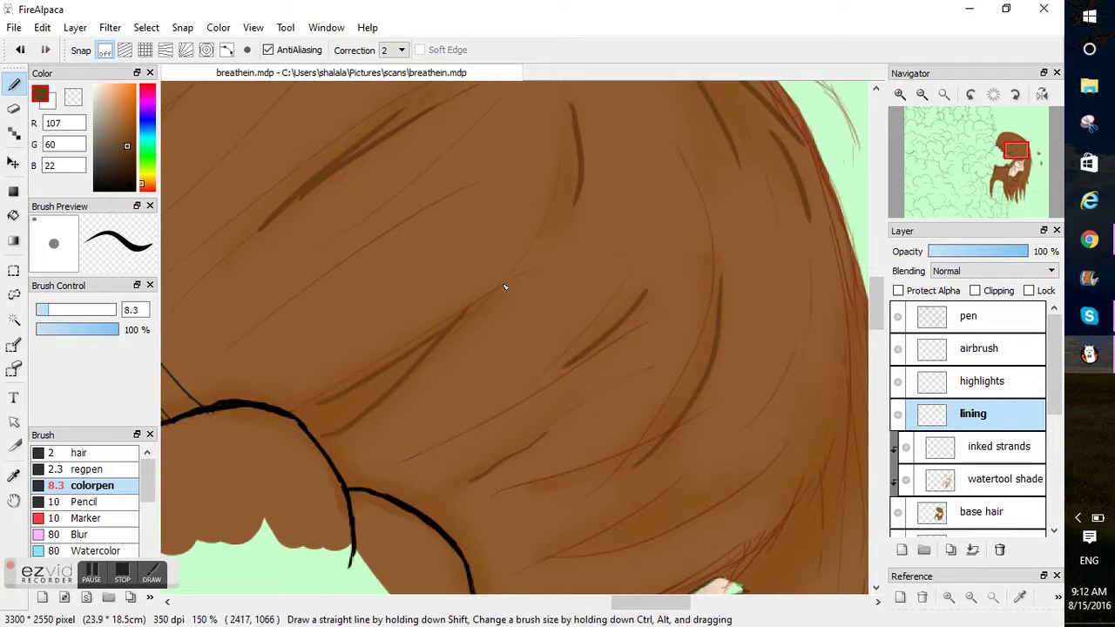
- Draw dark brown strand lines down the long back hair and its hanging lower strands with the 8.3 colorpen
scroll(876, 325, down, 4)
drag(877, 325, 879, 436)
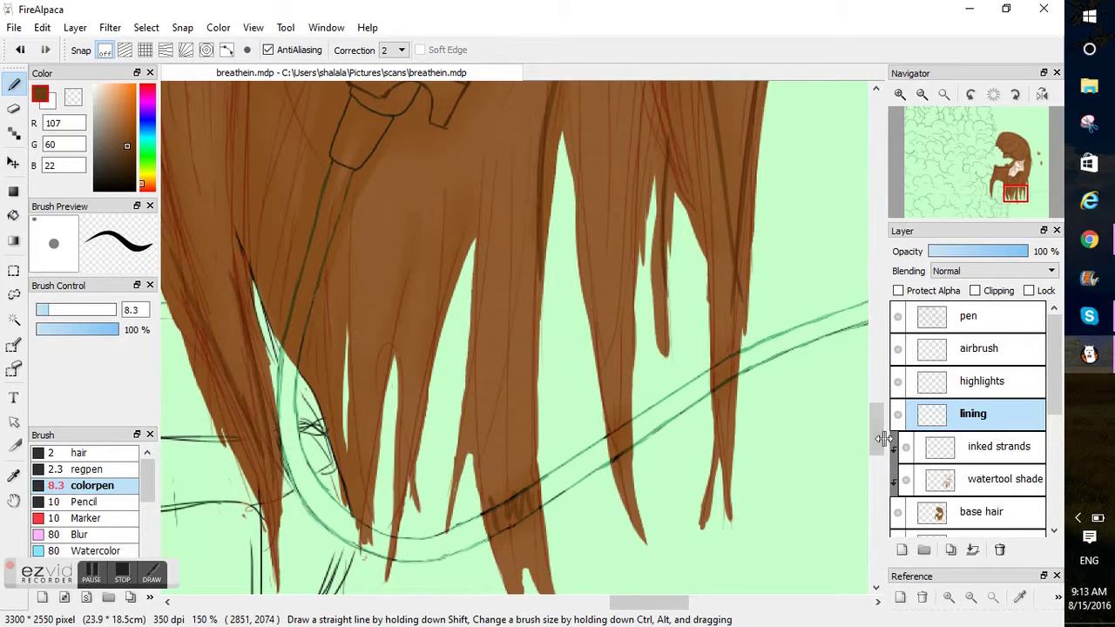
scroll(292, 552, up, 3)
drag(539, 208, 462, 376)
- Draw dark brown strand lines through the hair below the smoke clouds and around the arched gap over the jacket
drag(876, 412, 877, 383)
drag(648, 603, 593, 602)
drag(541, 254, 592, 198)
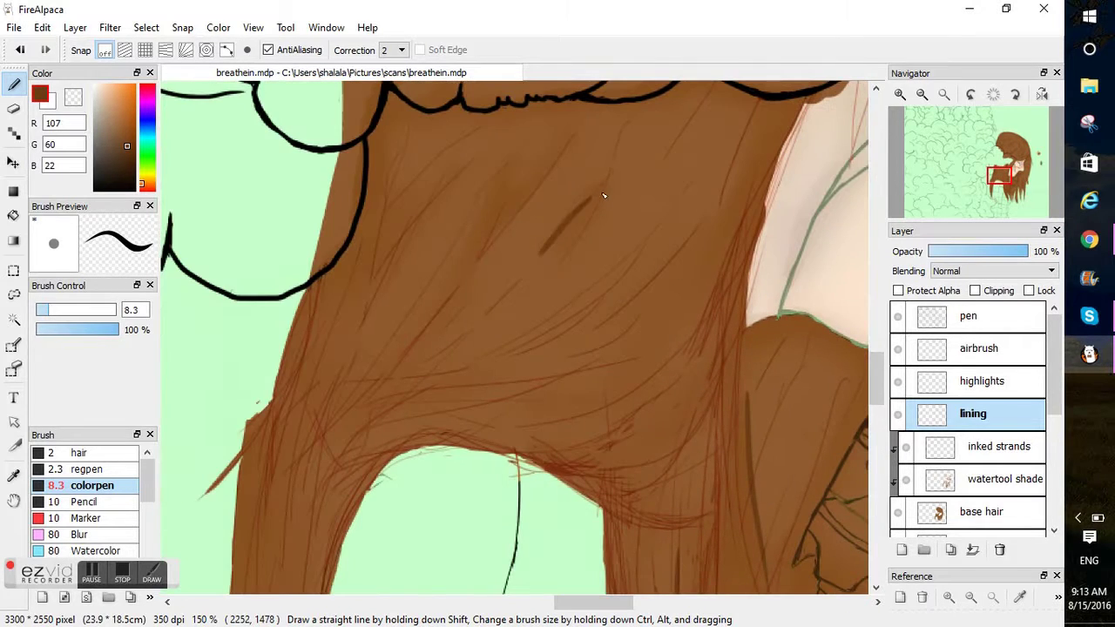
scroll(363, 396, down, 5)
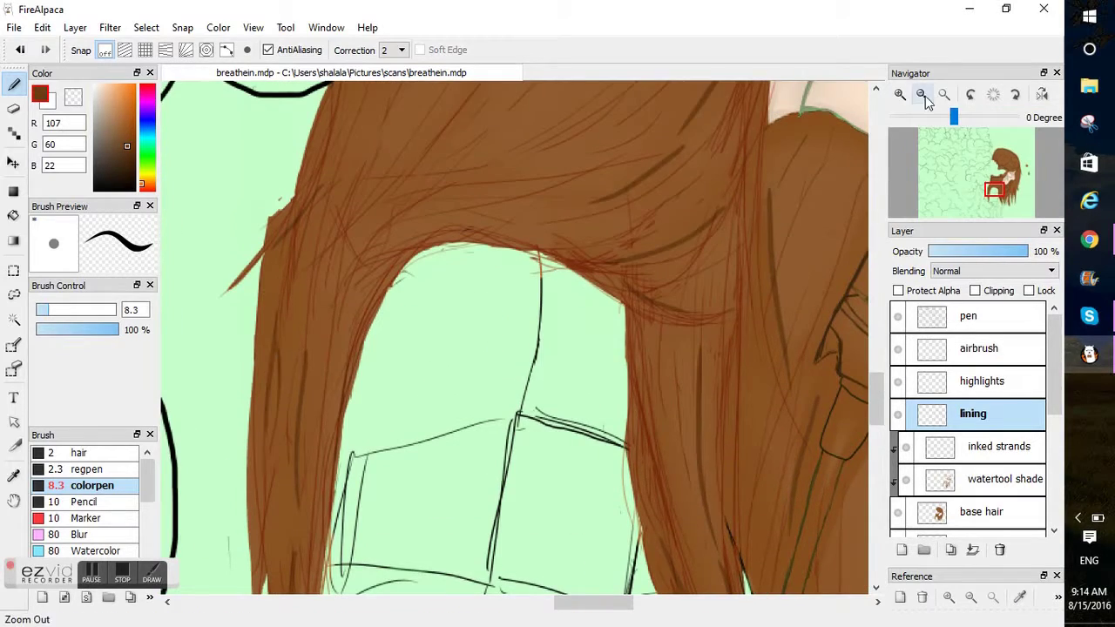
click(921, 93)
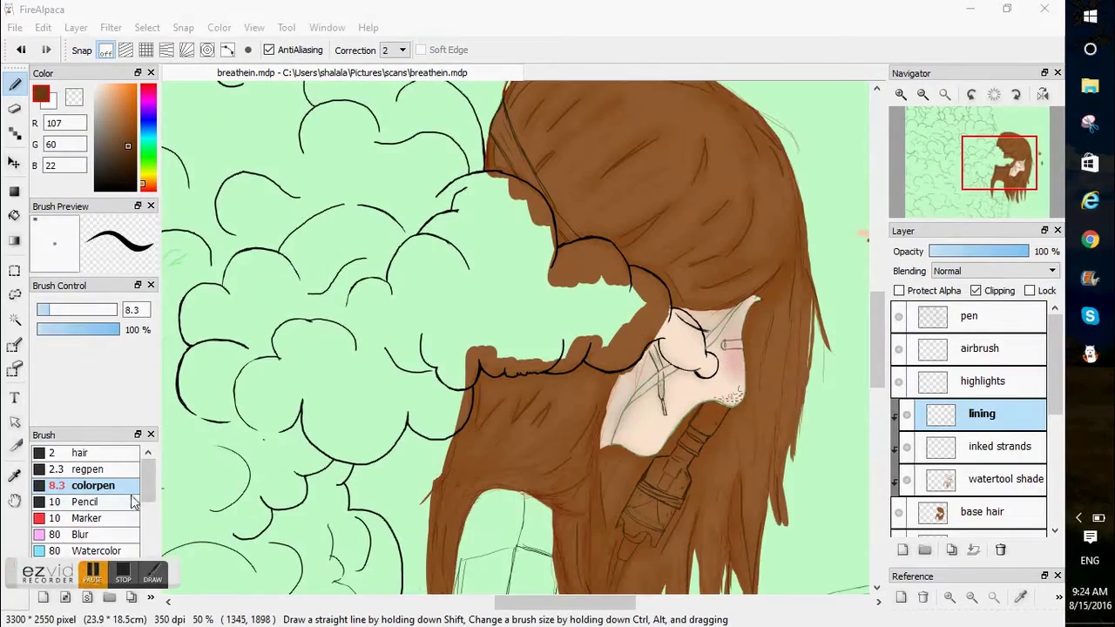
- Soften the strand lines across the crown on the lining layer with the Blur brush at size 35
scroll(134, 501, down, 2)
scroll(130, 501, up, 1)
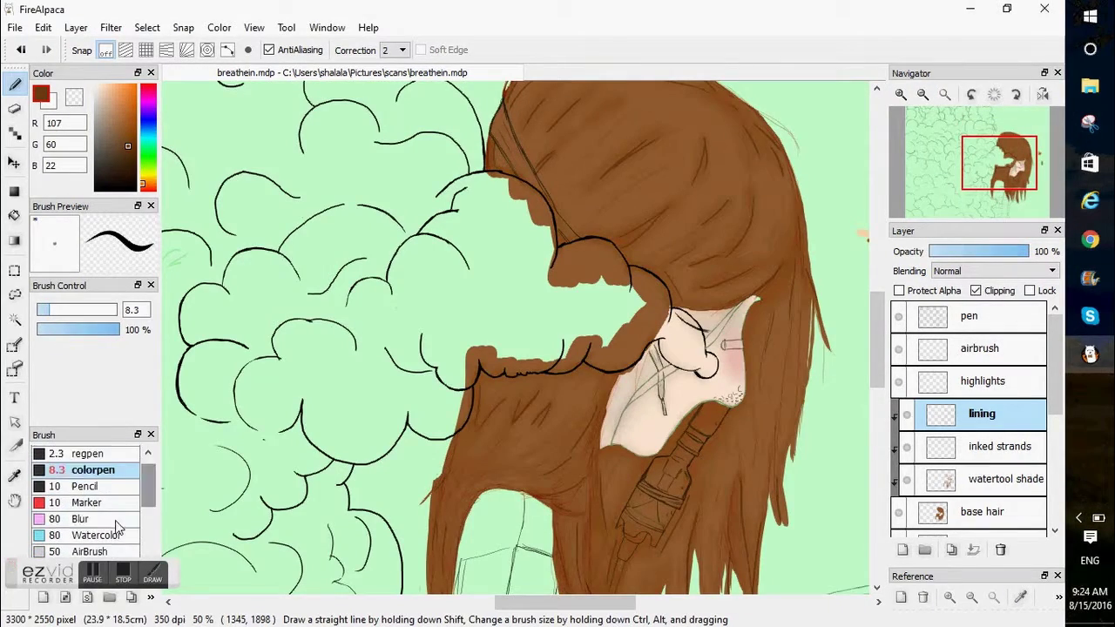
click(81, 518)
click(900, 93)
mouse_move(1014, 158)
mouse_down()
mouse_move(1024, 152)
mouse_move(1009, 142)
mouse_up()
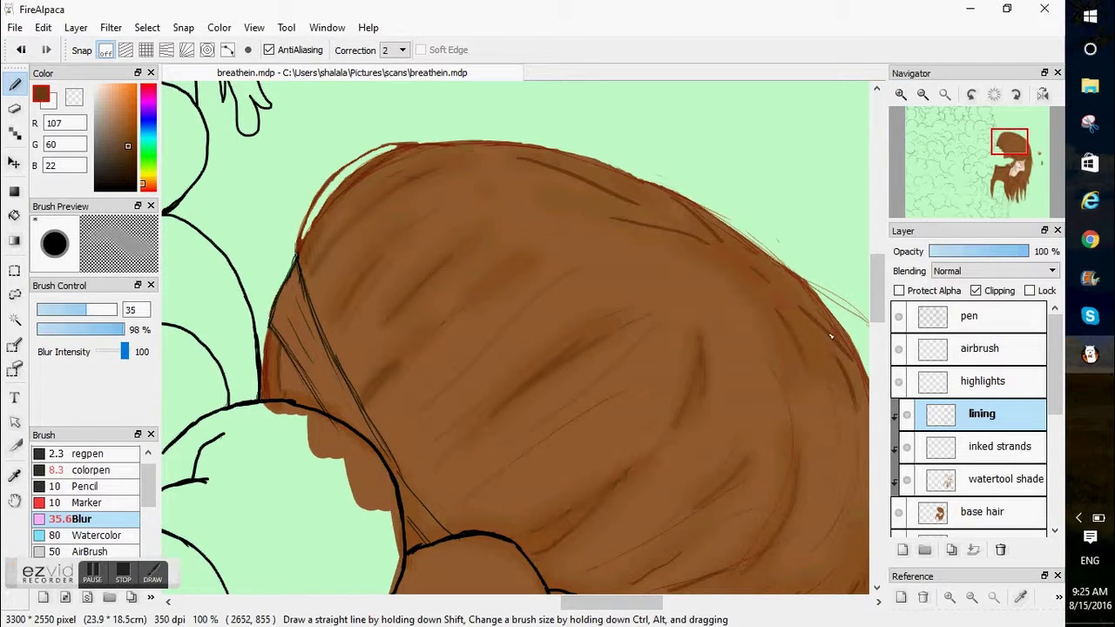
- Soften the strand lines below the smoke clouds, around the device and in the lower strands with the Blur brush at size 36
drag(103, 308, 88, 311)
drag(876, 279, 862, 373)
click(108, 310)
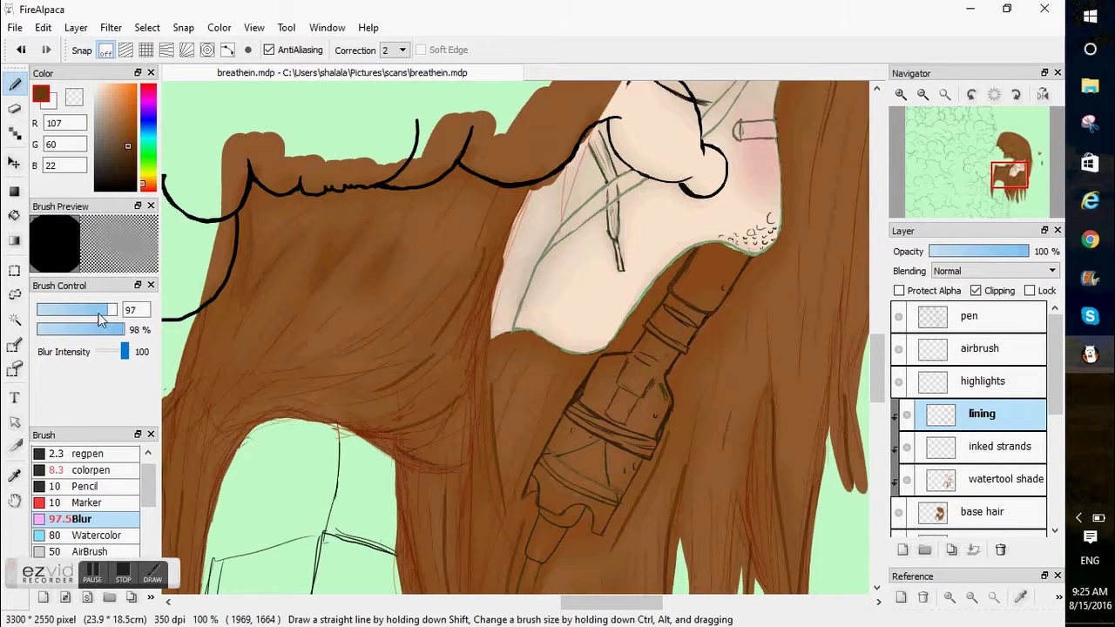
drag(100, 314, 86, 310)
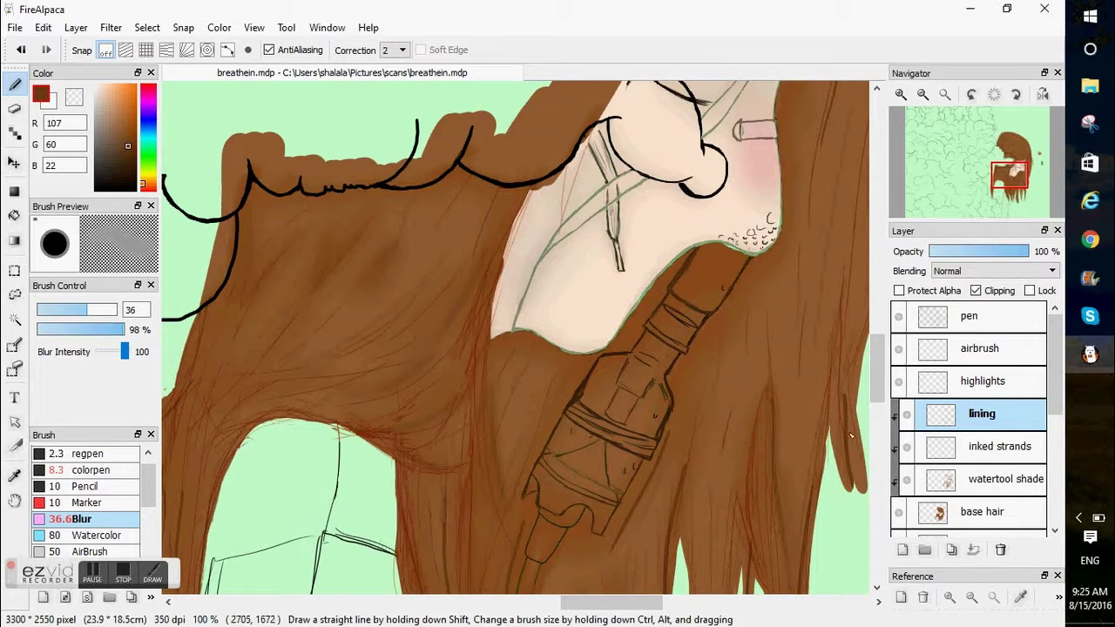
scroll(851, 435, down, 5)
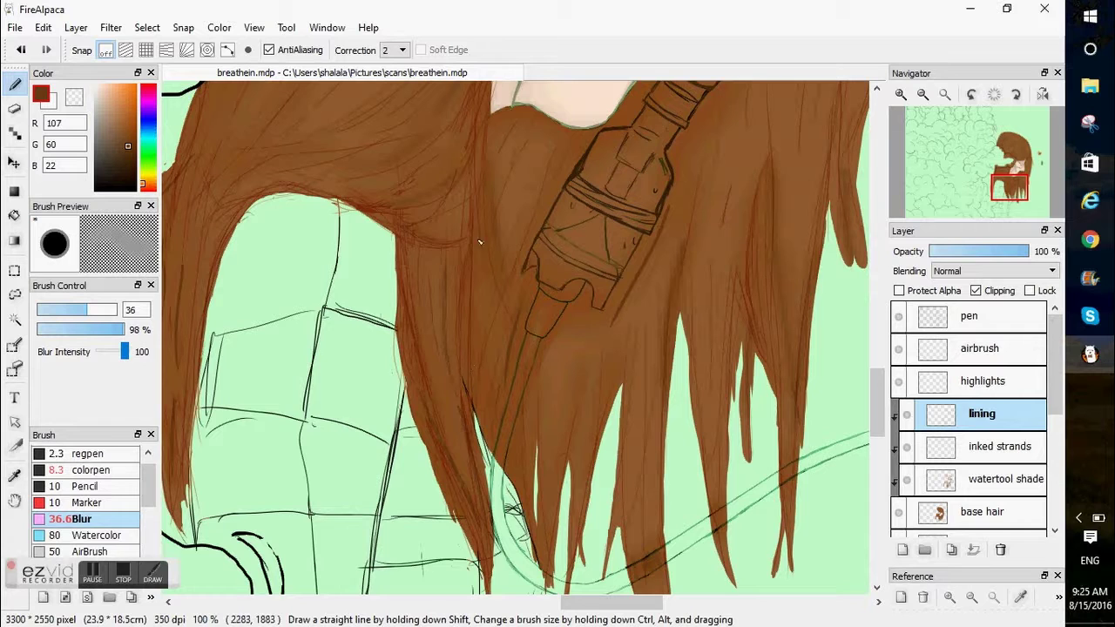
drag(877, 404, 877, 350)
drag(639, 603, 653, 610)
drag(878, 347, 878, 286)
- Shade the hair bordering the face and neck in dark brown (99, 56, 22) on the shading2 layer with the 12.6 Watercolor brush
click(900, 94)
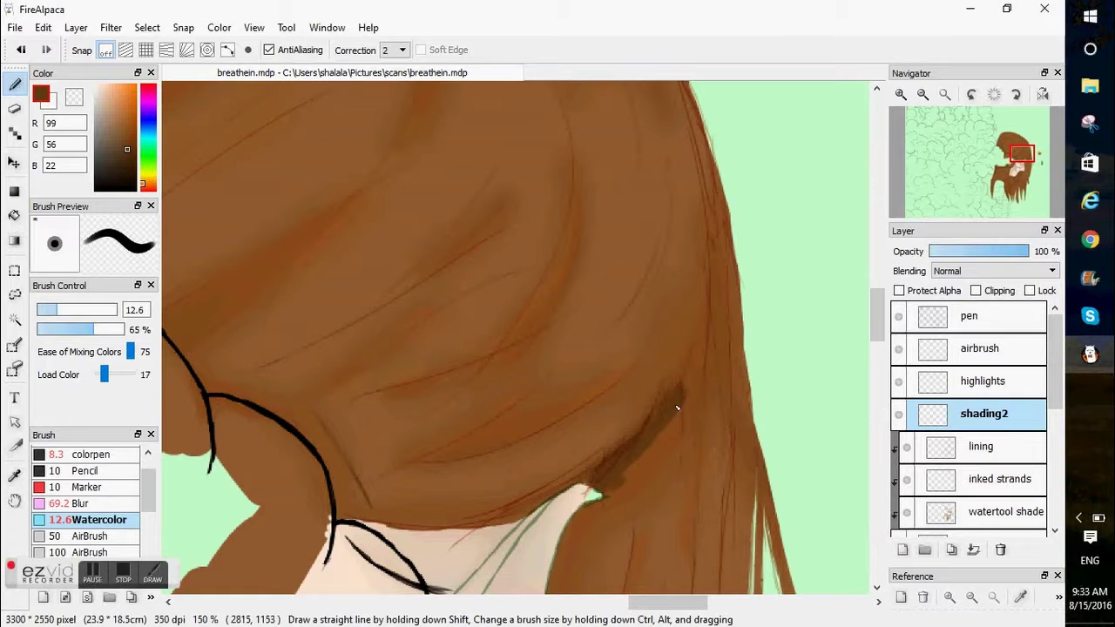
drag(677, 407, 541, 622)
drag(877, 316, 877, 346)
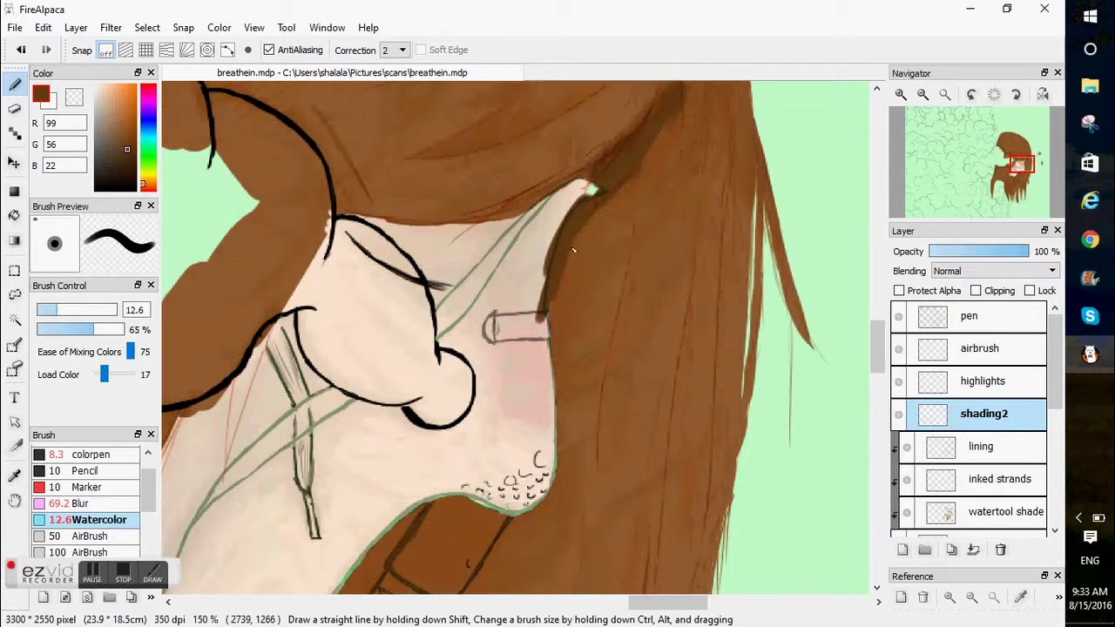
drag(574, 250, 531, 498)
scroll(660, 388, down, 5)
drag(563, 110, 566, 212)
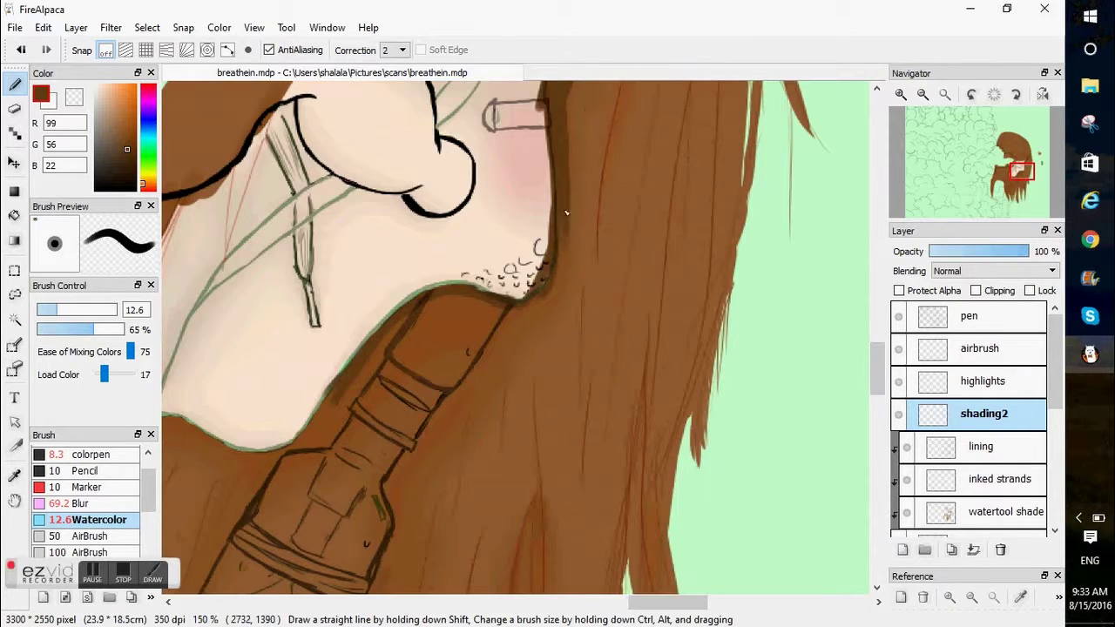
scroll(455, 416, left, 7)
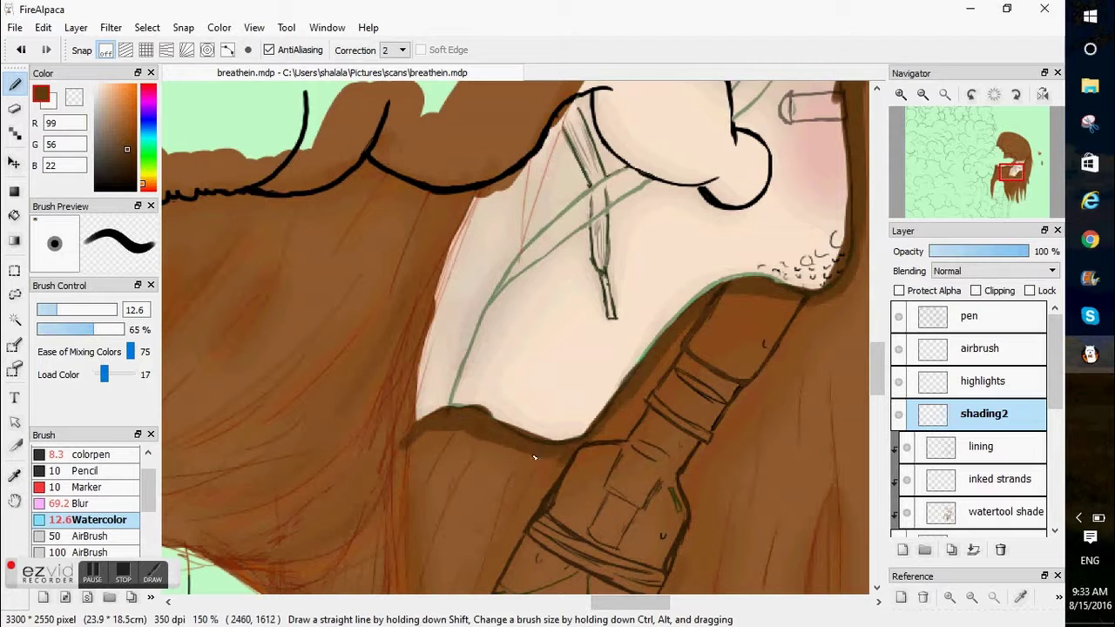
drag(420, 357, 474, 198)
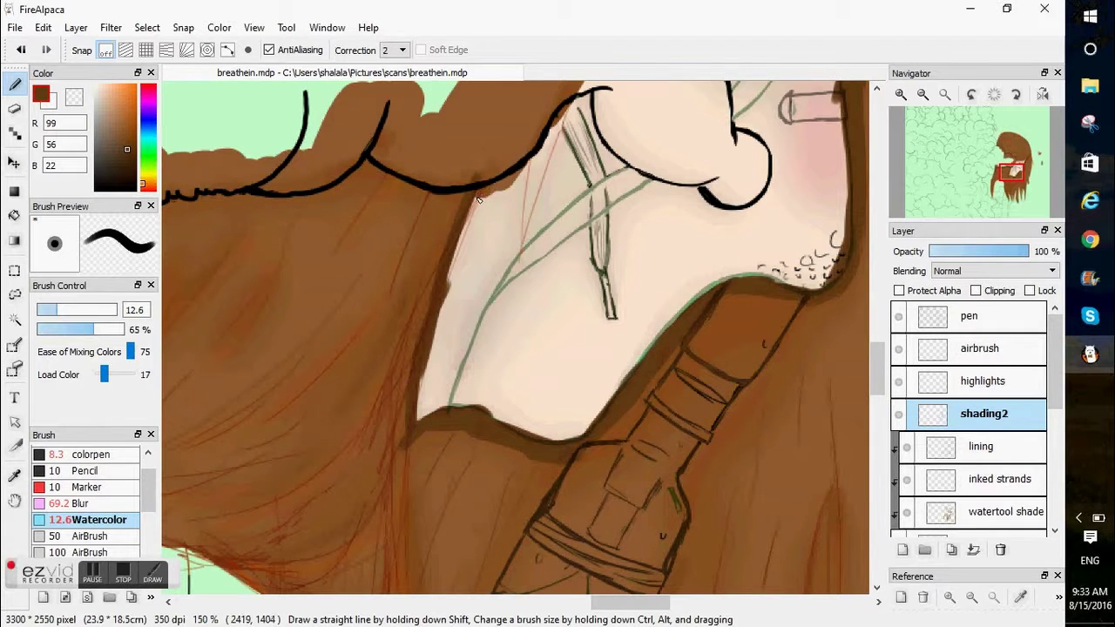
- Paint short dark brown strokes through the hair below the smoke clouds with the Watercolor brush reduced to size 9.2
drag(651, 603, 620, 602)
drag(454, 350, 503, 289)
key(ctrl+z)
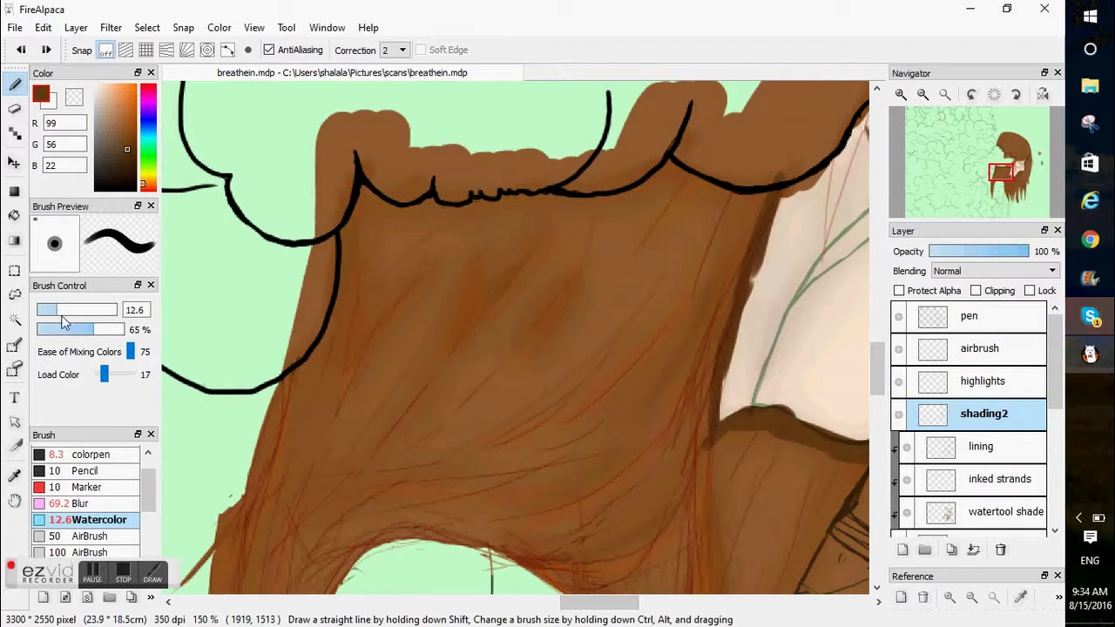
click(51, 310)
drag(456, 345, 505, 283)
drag(348, 369, 403, 303)
scroll(670, 307, down, 5)
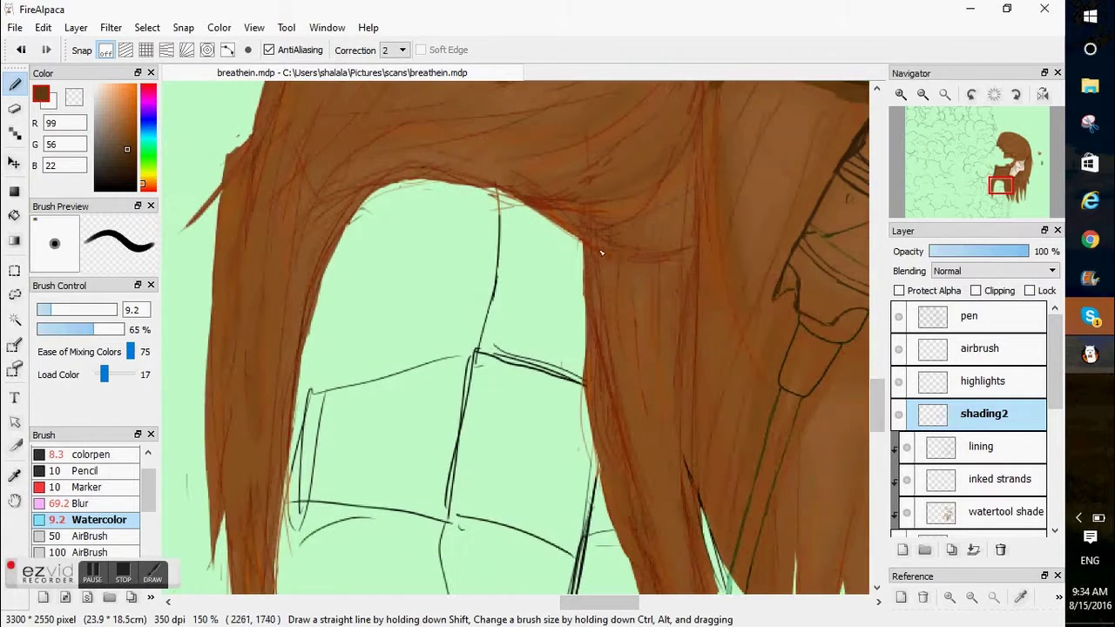
scroll(393, 357, up, 6)
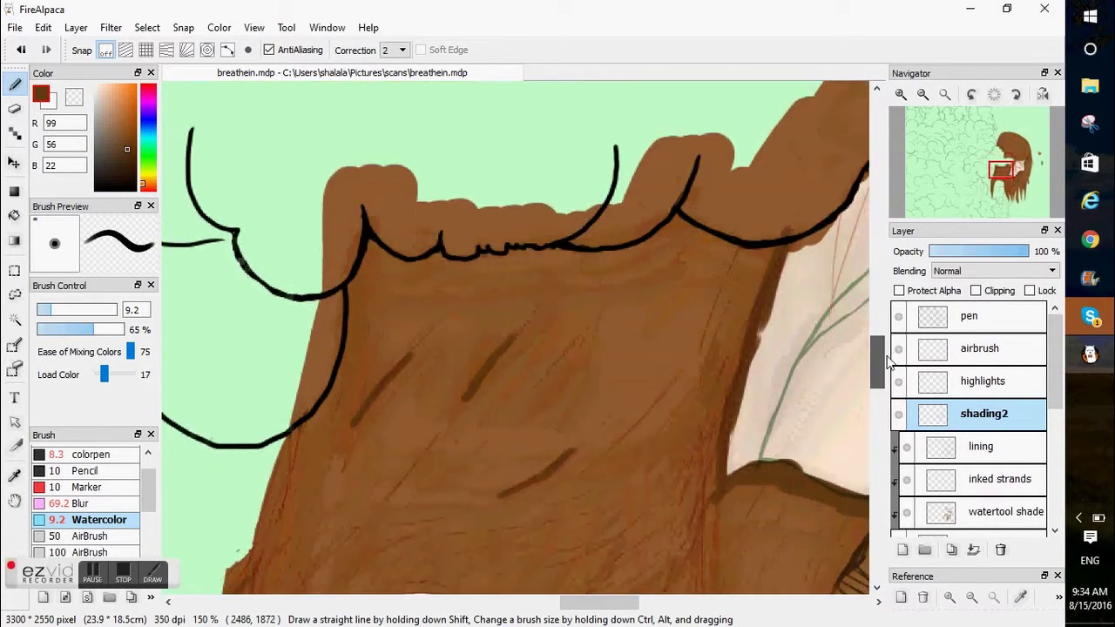
scroll(367, 403, up, 1)
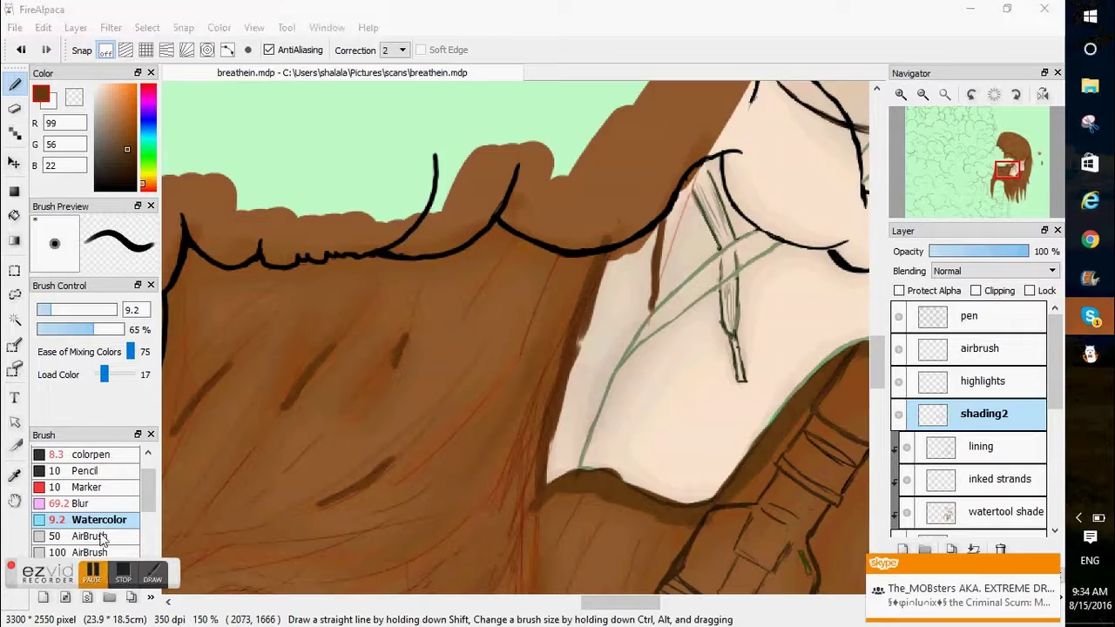
- Blend the shading2 strokes through the hair below the clouds and across the crown with the Blur brush at size 129
click(92, 572)
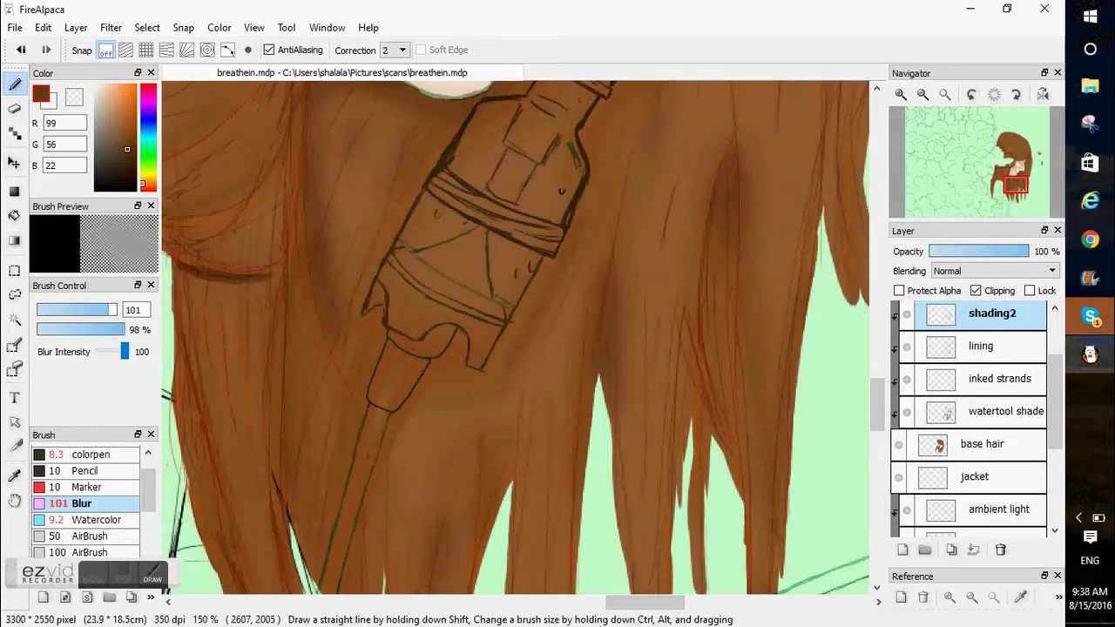
drag(650, 603, 615, 602)
scroll(522, 348, up, 4)
drag(363, 339, 437, 296)
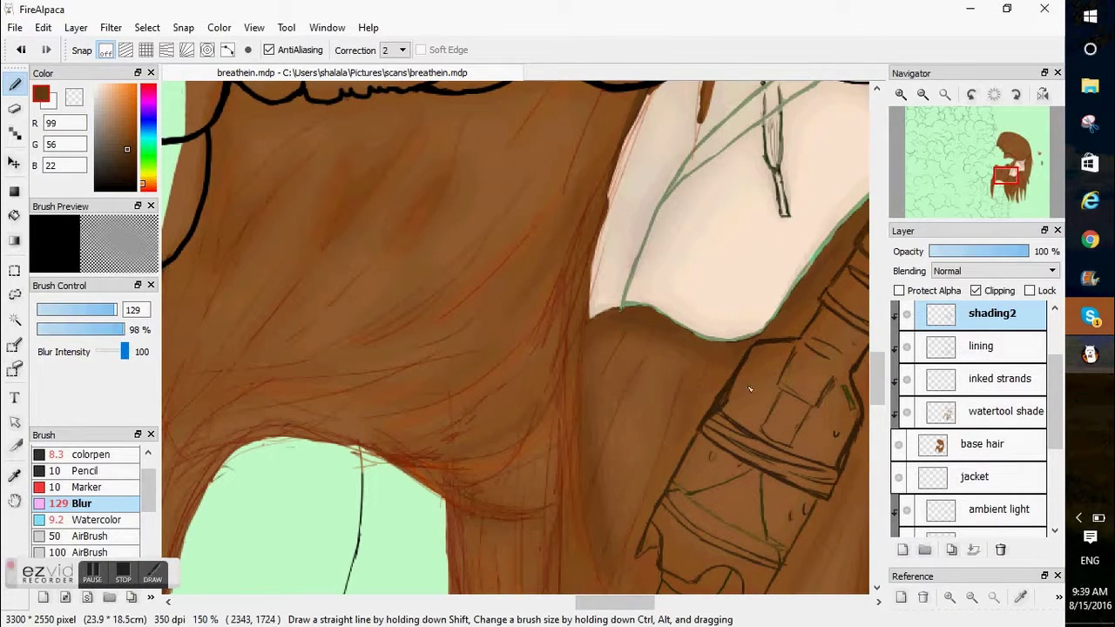
scroll(655, 479, right, 4)
scroll(522, 520, up, 6)
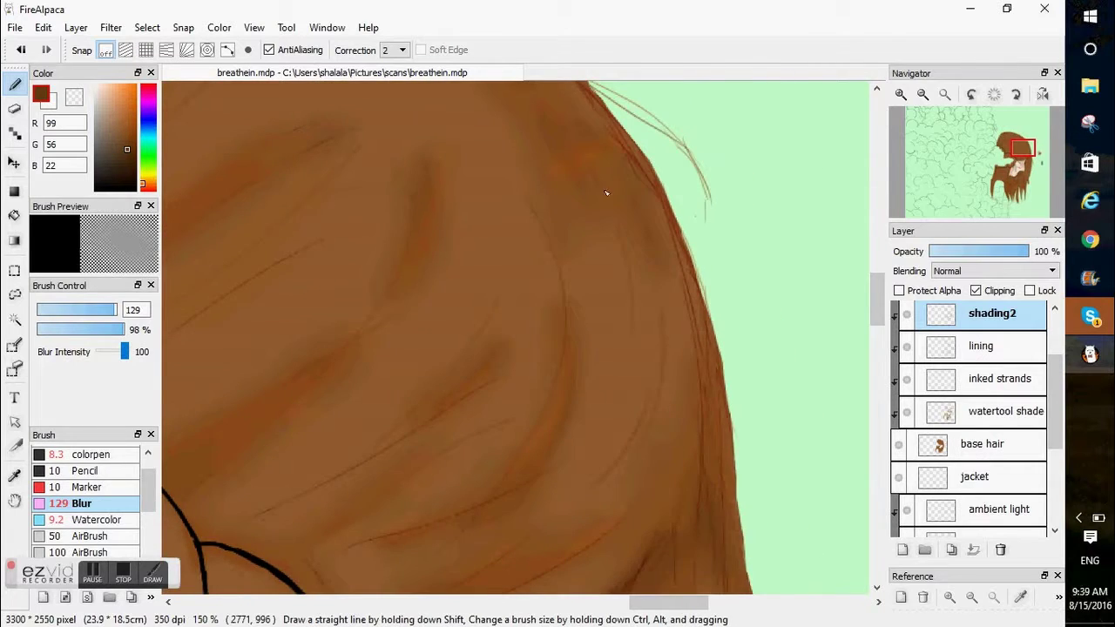
scroll(606, 193, down, 3)
- Activate the highlights layer and sample the peach tone (217, 151, 107) from the colour swatches beside the figure
drag(1054, 386, 1054, 366)
click(988, 333)
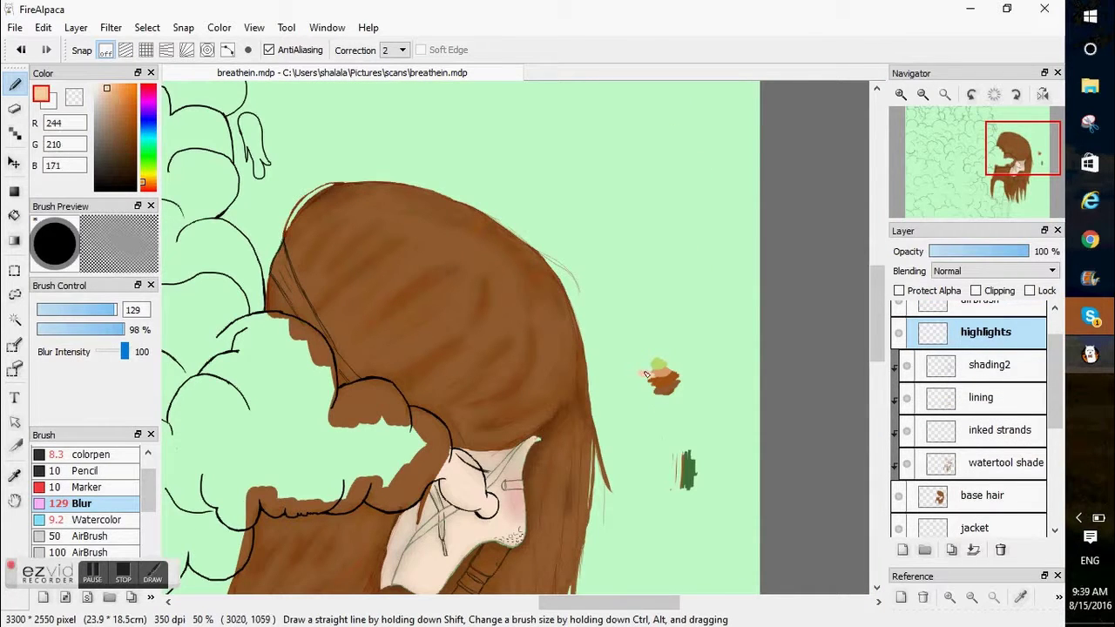
click(901, 94)
click(900, 94)
alt+click(811, 407)
drag(144, 188, 144, 185)
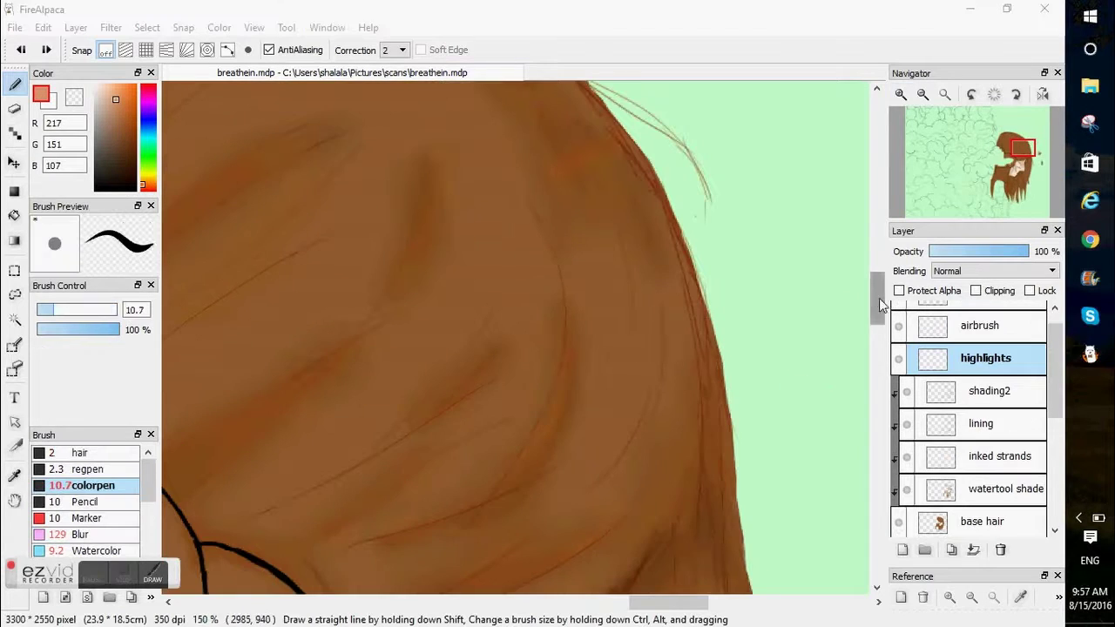
- Paint peach highlight patches near the crown's upper back edge and soften them with the AirBrush at size 18
drag(608, 350, 625, 373)
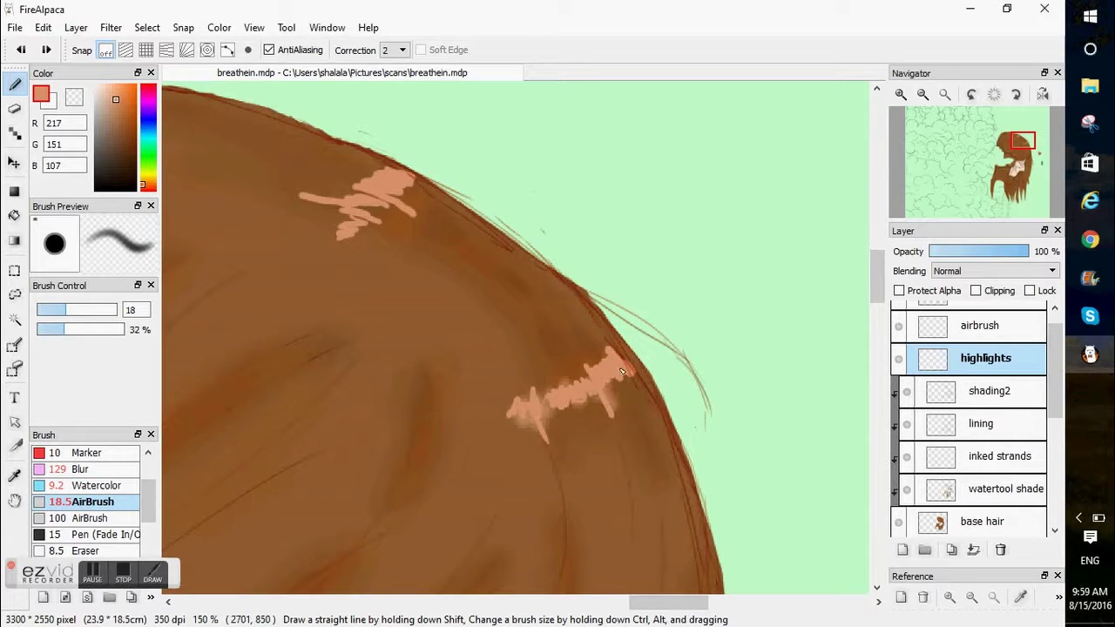
click(81, 457)
mouse_move(147, 496)
mouse_down()
mouse_move(145, 508)
mouse_move(145, 476)
mouse_up()
- Paint a peach highlight along the crown's front edge with the 10.7 colorpen and soften it with the AirBrush
click(95, 486)
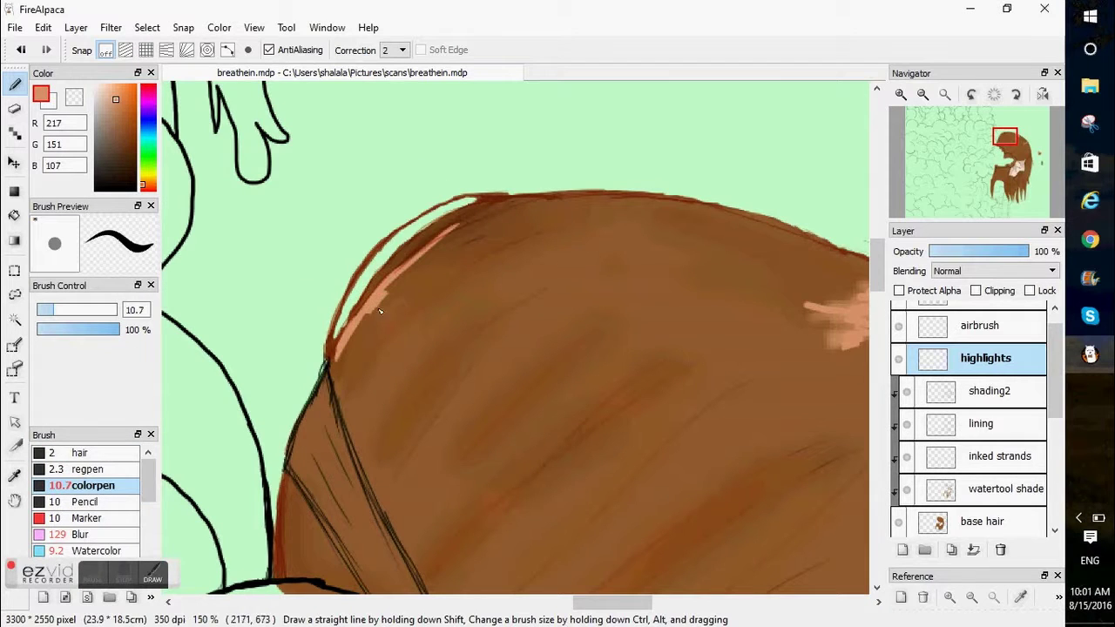
drag(380, 311, 384, 328)
drag(148, 489, 148, 502)
click(98, 511)
drag(374, 307, 393, 324)
key(ctrl+z)
click(94, 528)
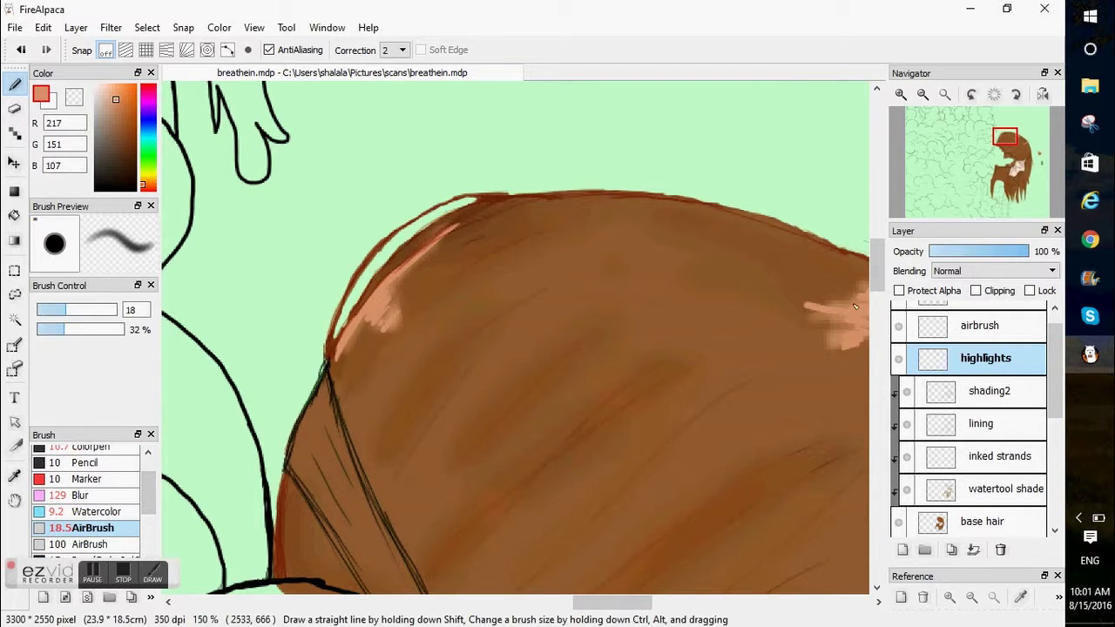
- Select the colorpen and shrink the colour and brush control areas to give the brush list more room
drag(877, 283, 877, 311)
drag(587, 602, 656, 603)
drag(878, 312, 879, 360)
click(94, 448)
drag(122, 433, 104, 538)
mouse_move(90, 396)
mouse_down()
mouse_move(108, 595)
mouse_move(114, 340)
mouse_up()
drag(149, 419, 146, 388)
drag(115, 215, 114, 263)
- Paint a peach highlight down the outer back edge of the hair and soften it with the AirBrush at size 18
drag(646, 207, 677, 334)
click(21, 50)
mouse_move(655, 297)
mouse_down()
mouse_move(653, 415)
mouse_move(634, 490)
mouse_up()
drag(877, 339, 878, 355)
click(94, 530)
drag(657, 144, 644, 287)
- Draw peach highlights down the outer strands of the lower back hair with the 10.7 colorpen
drag(878, 373, 886, 395)
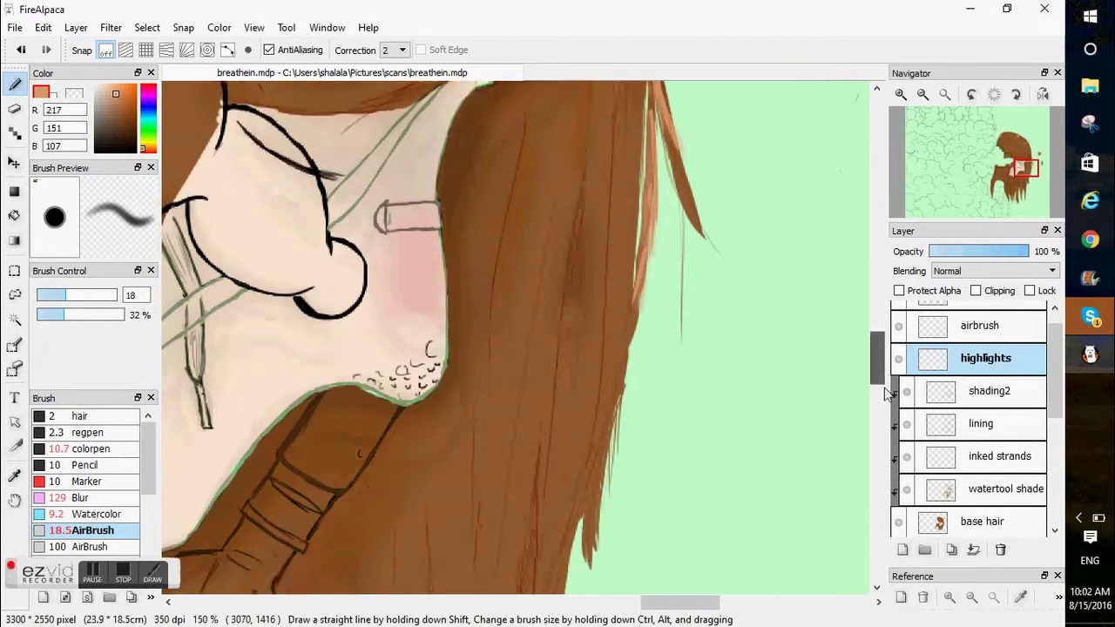
scroll(887, 393, down, 3)
click(87, 449)
drag(532, 245, 543, 271)
drag(878, 402, 878, 423)
drag(483, 237, 479, 341)
drag(480, 263, 461, 538)
drag(457, 438, 446, 520)
mouse_move(679, 603)
mouse_down()
mouse_move(664, 616)
mouse_move(629, 613)
mouse_up()
drag(878, 423, 876, 432)
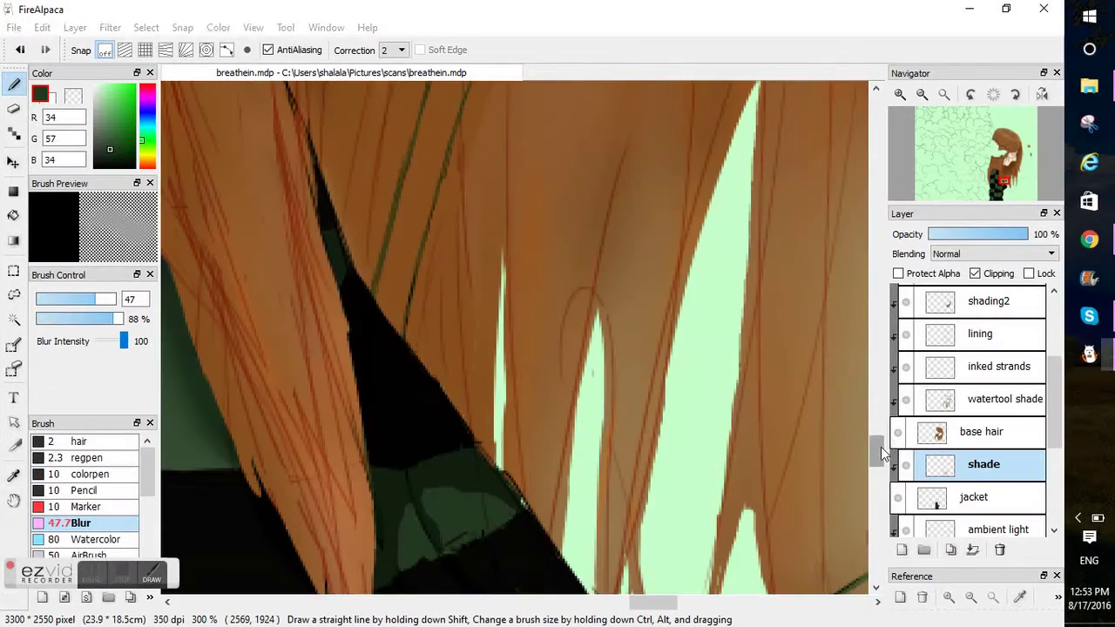
- Blur the dark green shading along the jacket's bottom hem on the shade layer with the Blur brush at size 47
scroll(457, 160, down, 2)
scroll(404, 354, down, 10)
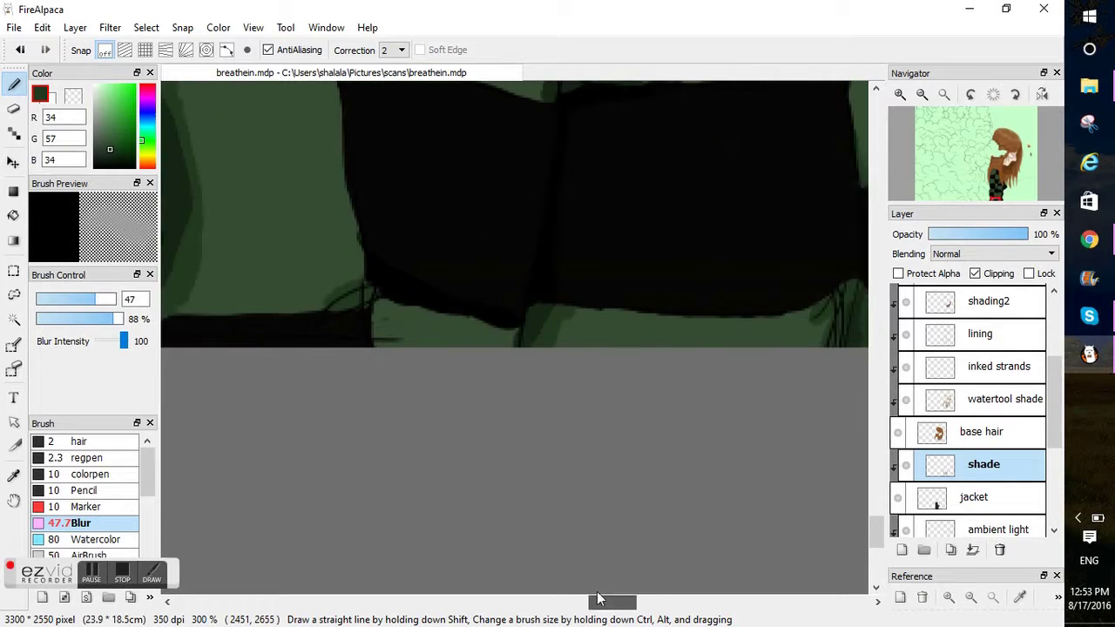
drag(598, 599, 598, 600)
drag(533, 324, 598, 316)
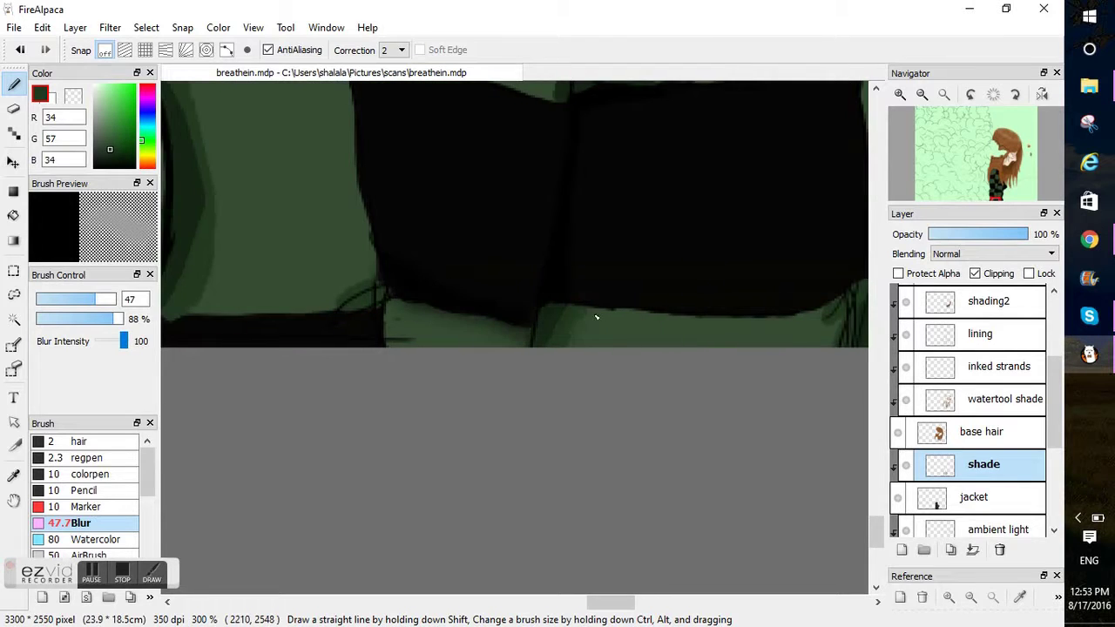
- Blur the shading on the green checks above the jacket's hem and up towards the sleeve
drag(617, 603, 599, 605)
drag(878, 533, 878, 520)
drag(480, 385, 460, 487)
drag(877, 521, 878, 493)
drag(594, 610, 621, 610)
drag(876, 494, 876, 445)
drag(620, 605, 579, 604)
- Blend the remaining shading on the green checks along the jacket's sleeve and beneath the hair with the Blur brush
click(921, 94)
click(921, 94)
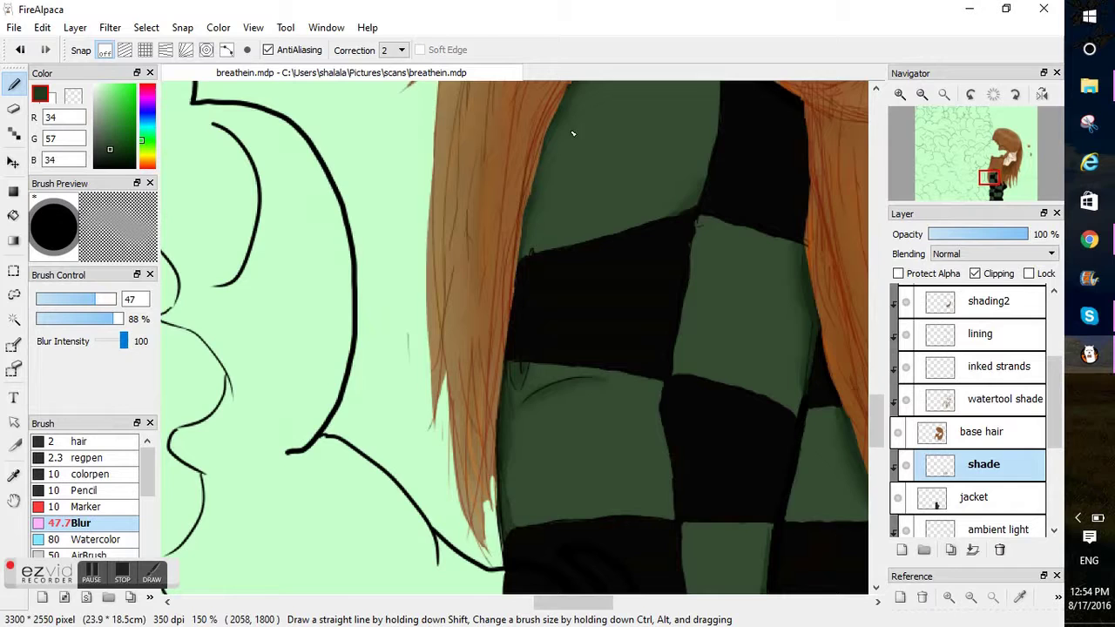
scroll(880, 418, down, 3)
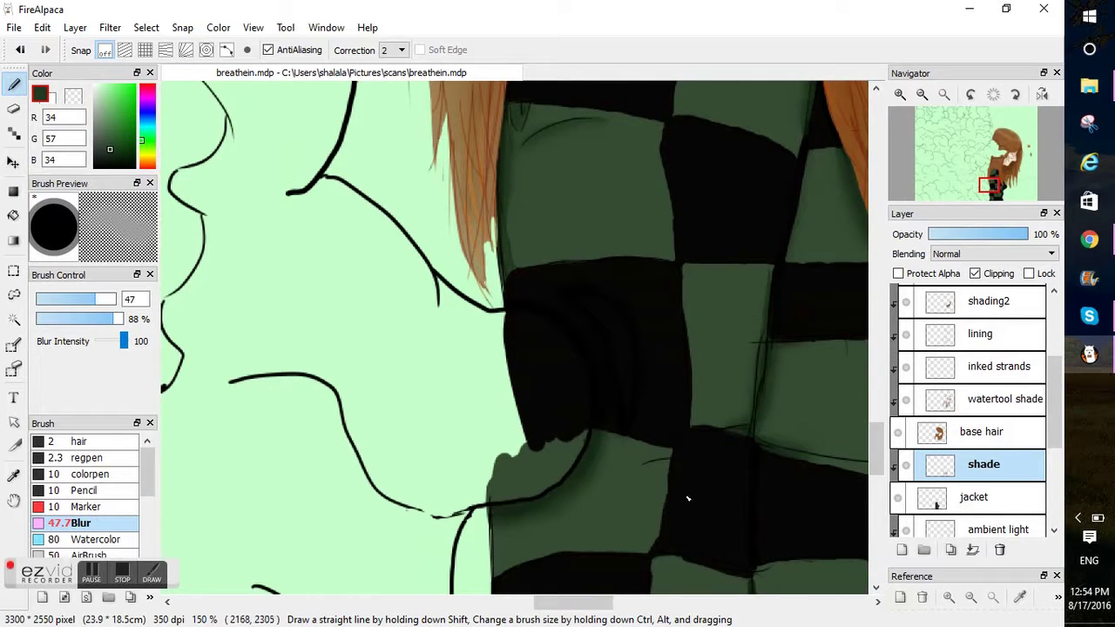
scroll(865, 476, down, 2)
drag(590, 603, 618, 611)
drag(878, 471, 878, 437)
scroll(773, 466, up, 2)
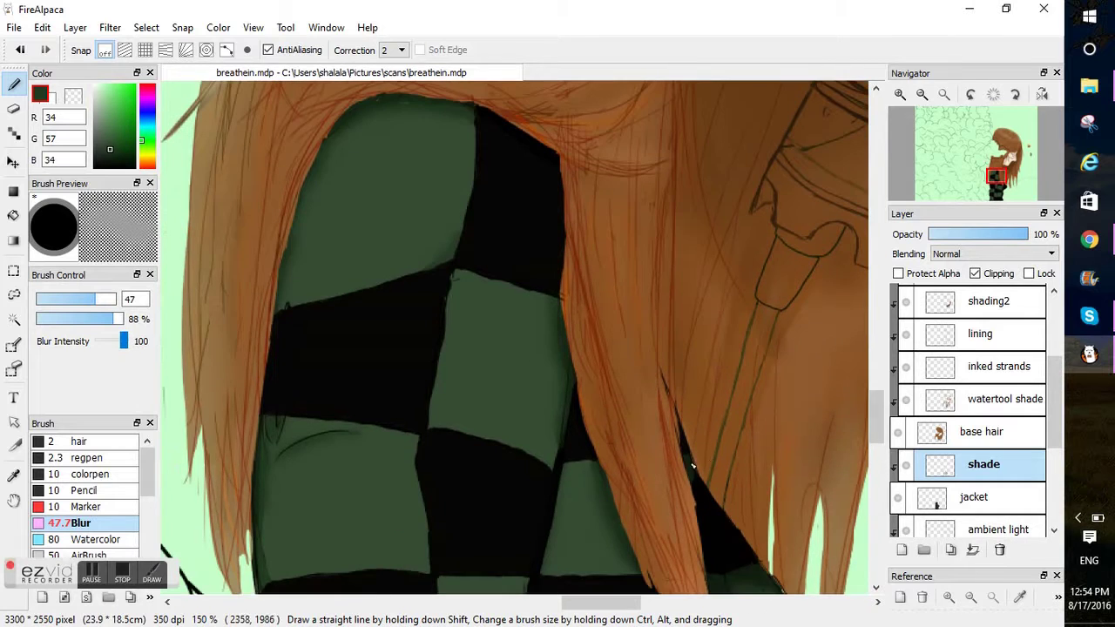
scroll(436, 325, up, 2)
scroll(583, 345, down, 5)
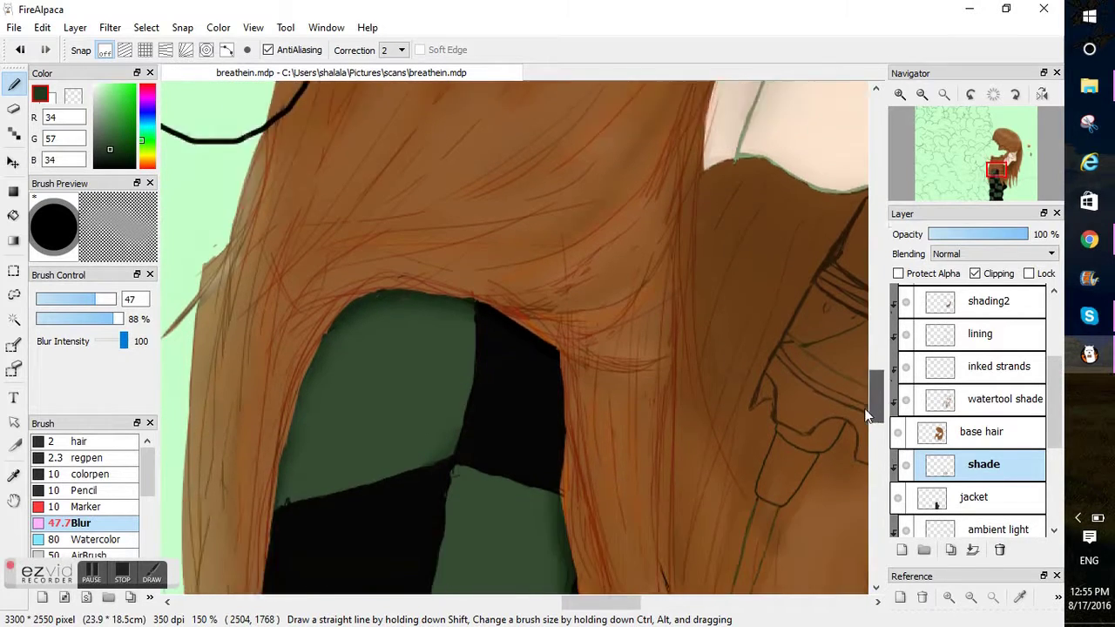
scroll(1024, 315, up, 3)
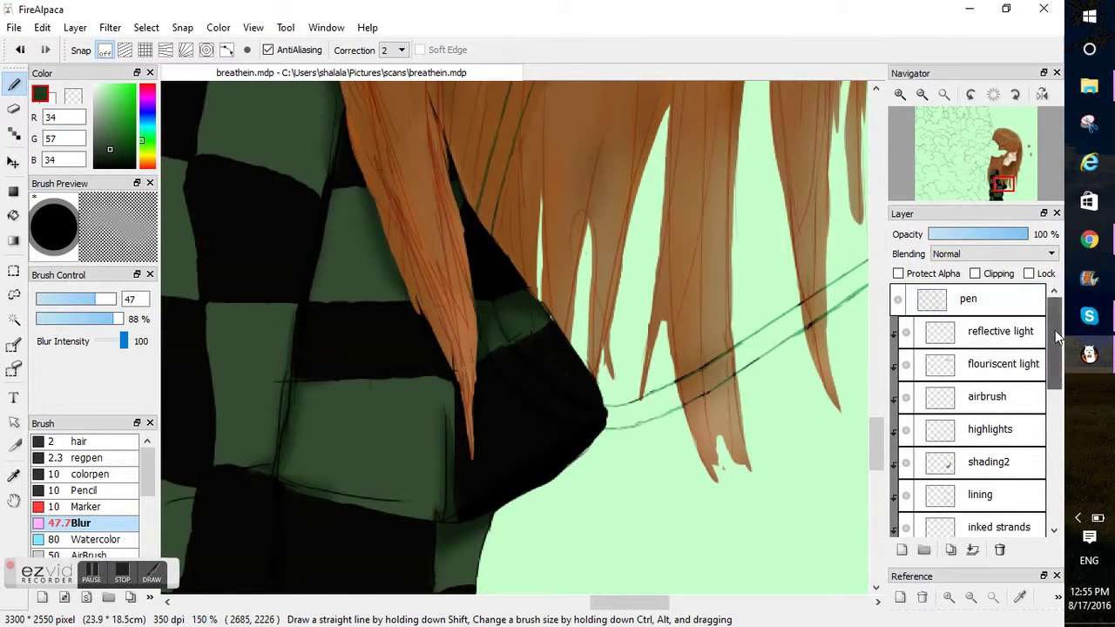
- Add a new layer above the reflective light layer and name it nebulisermask
scroll(870, 429, up, 2)
drag(860, 388, 860, 373)
click(993, 330)
click(901, 597)
click(519, 390)
click(901, 549)
double_click(919, 324)
text(nebuliserma)
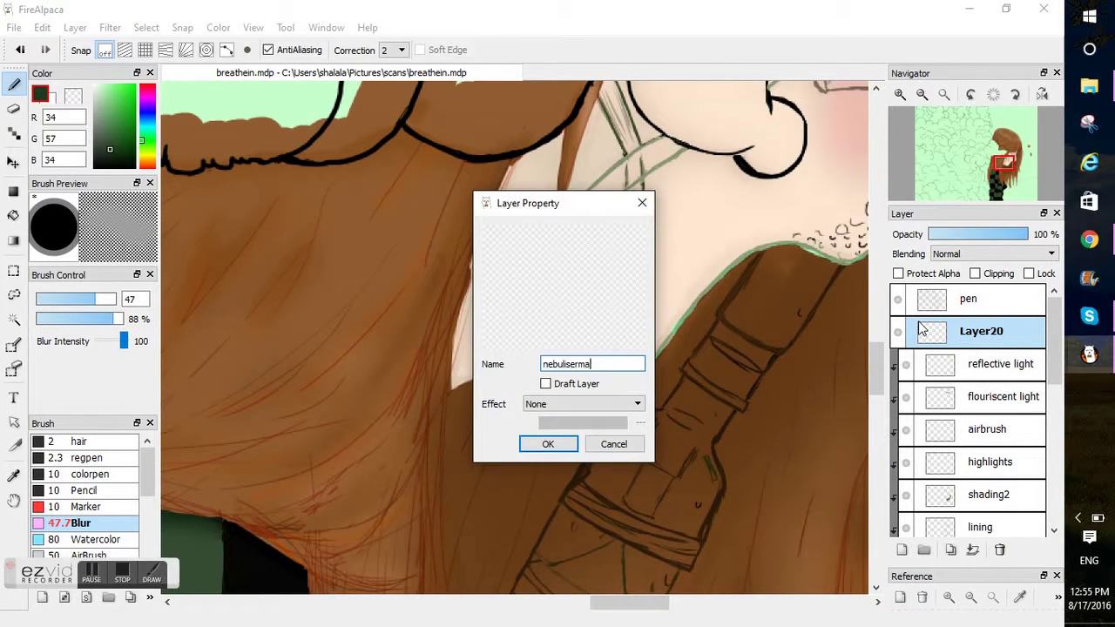
text(sk)
click(546, 442)
- Prepare the Watercolor brush in pale grey-green (RGB 211, 224, 211) at 5% opacity and try a stroke on the nebuliser mask
click(901, 94)
drag(630, 602, 695, 602)
click(900, 94)
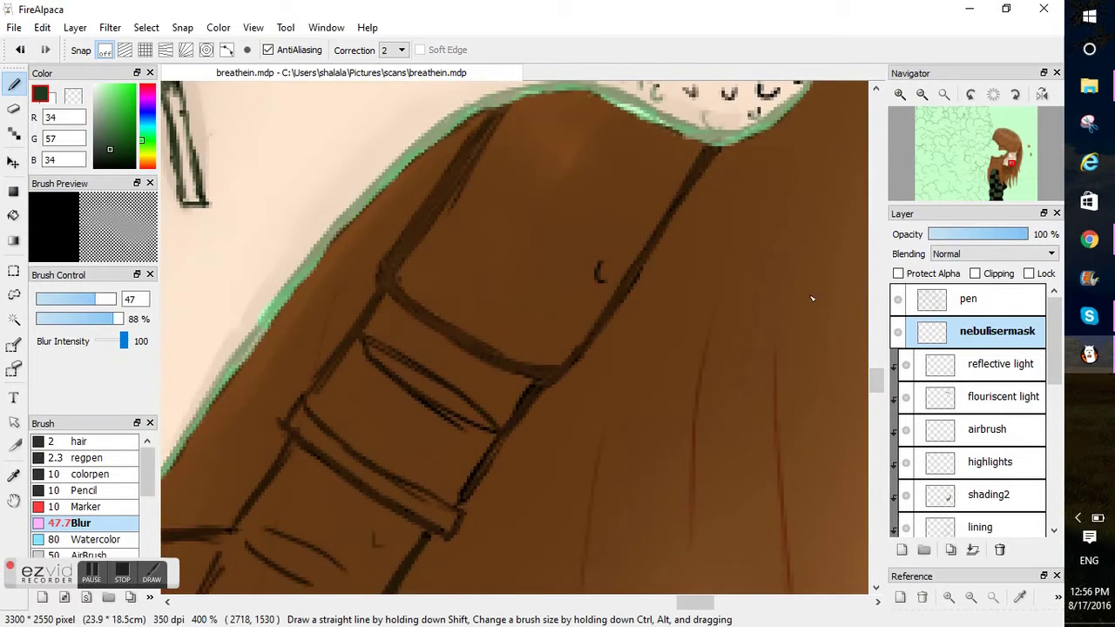
scroll(812, 298, up, 5)
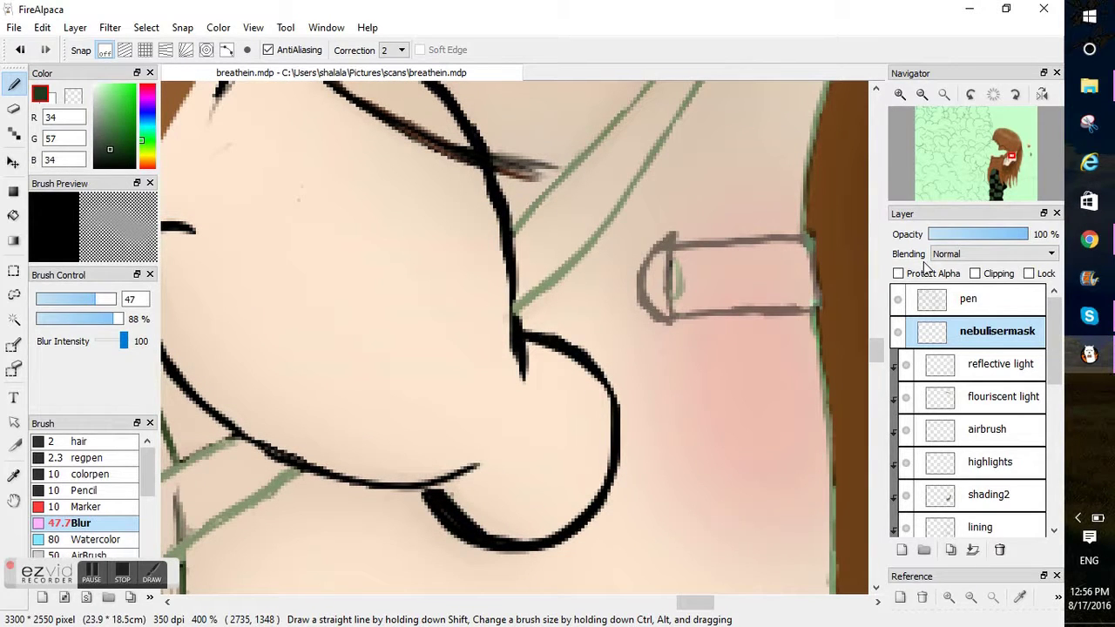
scroll(114, 476, down, 2)
click(103, 465)
click(758, 450)
key(ctrl+z)
drag(96, 89, 96, 94)
click(47, 319)
drag(50, 322, 41, 321)
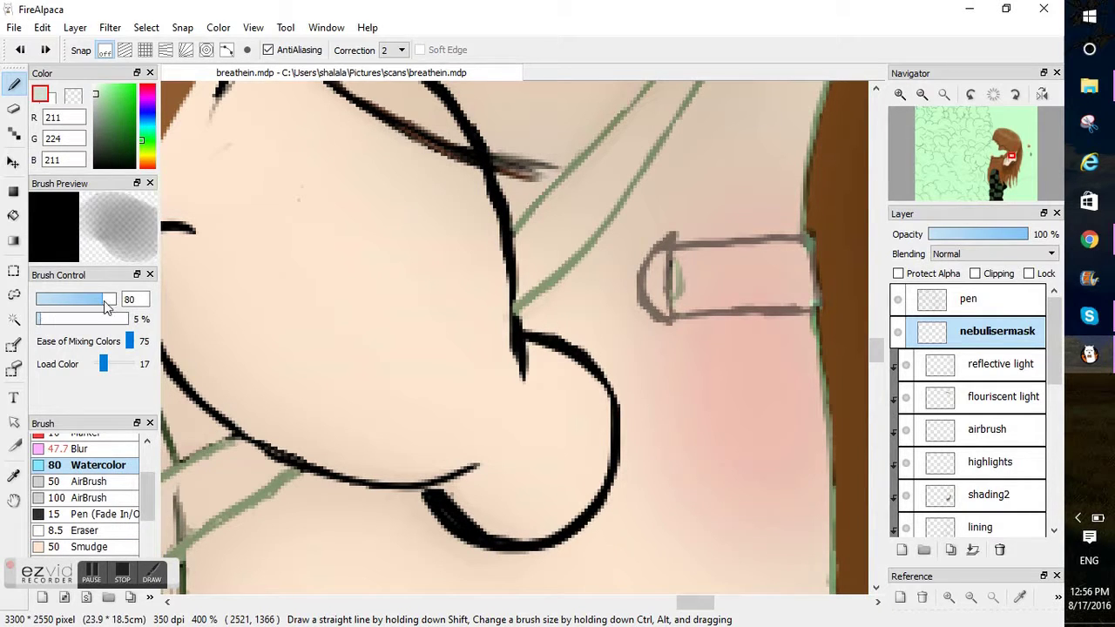
drag(690, 462, 762, 348)
key(ctrl+z)
- Paint the mask's upper strap and the area beside the cheek pale grey-green with the Watercolor brush at size 49
drag(98, 299, 97, 301)
drag(722, 299, 767, 462)
scroll(731, 392, up, 3)
drag(694, 344, 809, 126)
drag(693, 604, 704, 604)
drag(609, 375, 766, 174)
drag(876, 334, 876, 358)
drag(634, 113, 634, 557)
drag(261, 479, 200, 410)
- Extend the pale grey-green Watercolor paint over the rest of the mask below the hand
drag(705, 604, 676, 607)
drag(876, 358, 876, 376)
drag(775, 286, 627, 276)
drag(235, 253, 218, 349)
click(923, 95)
click(922, 95)
mouse_move(562, 392)
mouse_down()
mouse_move(479, 431)
mouse_move(341, 438)
mouse_up()
- Set the nebulisermask layer's opacity to 41% and erase the paint spilling outside the mask's outline with the size 17 eraser
drag(876, 369, 876, 353)
click(1000, 236)
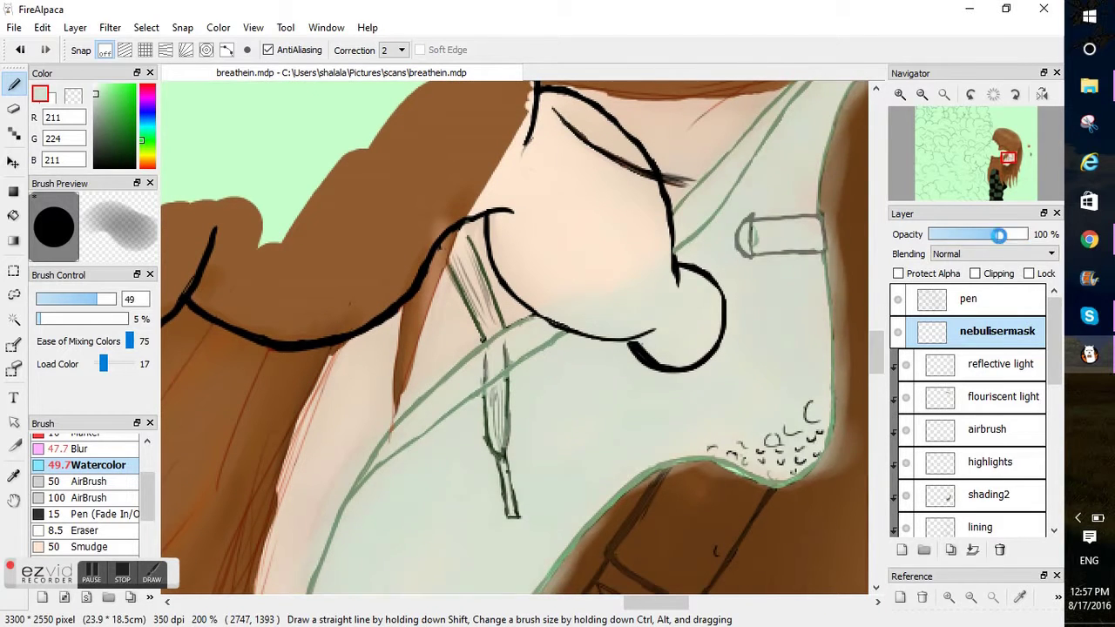
drag(995, 241, 971, 235)
scroll(340, 449, down, 5)
key(e)
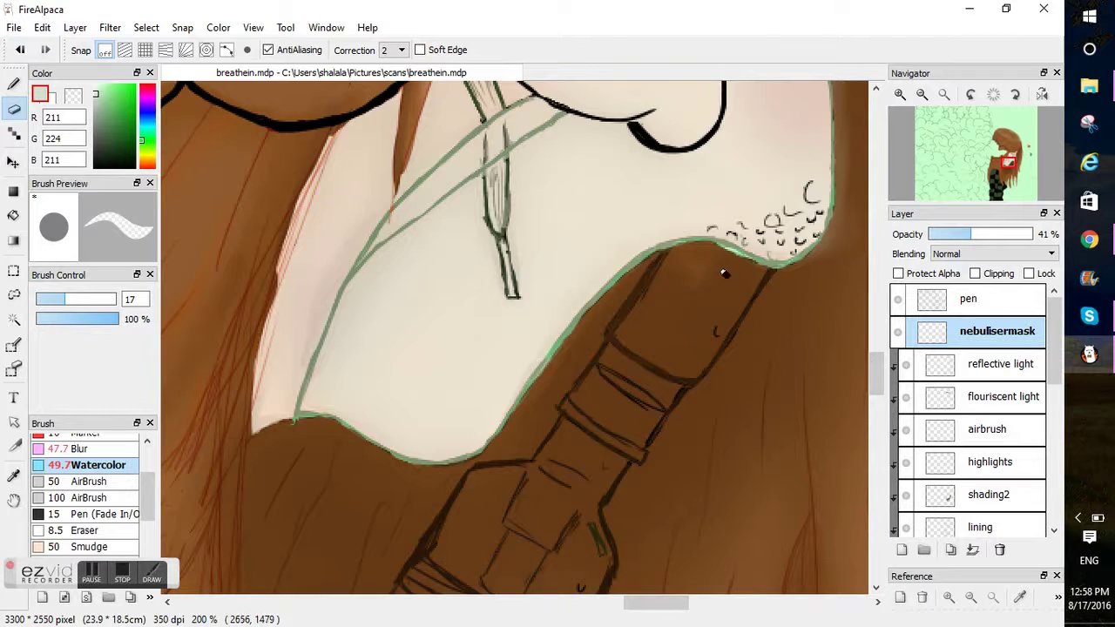
scroll(722, 273, up, 7)
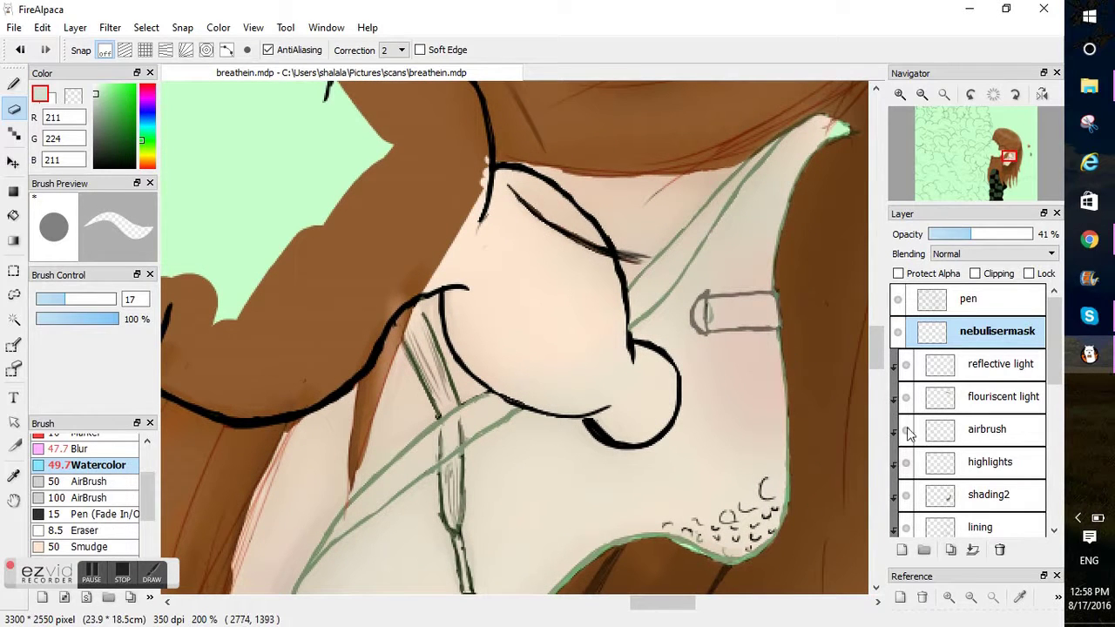
scroll(453, 413, down, 3)
key(b)
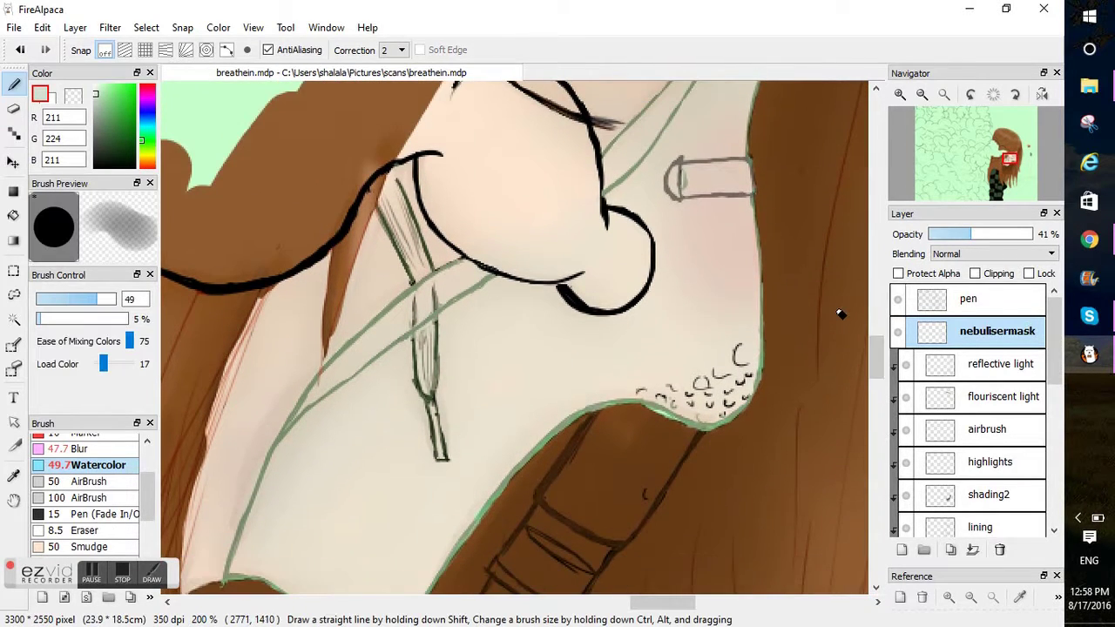
key(e)
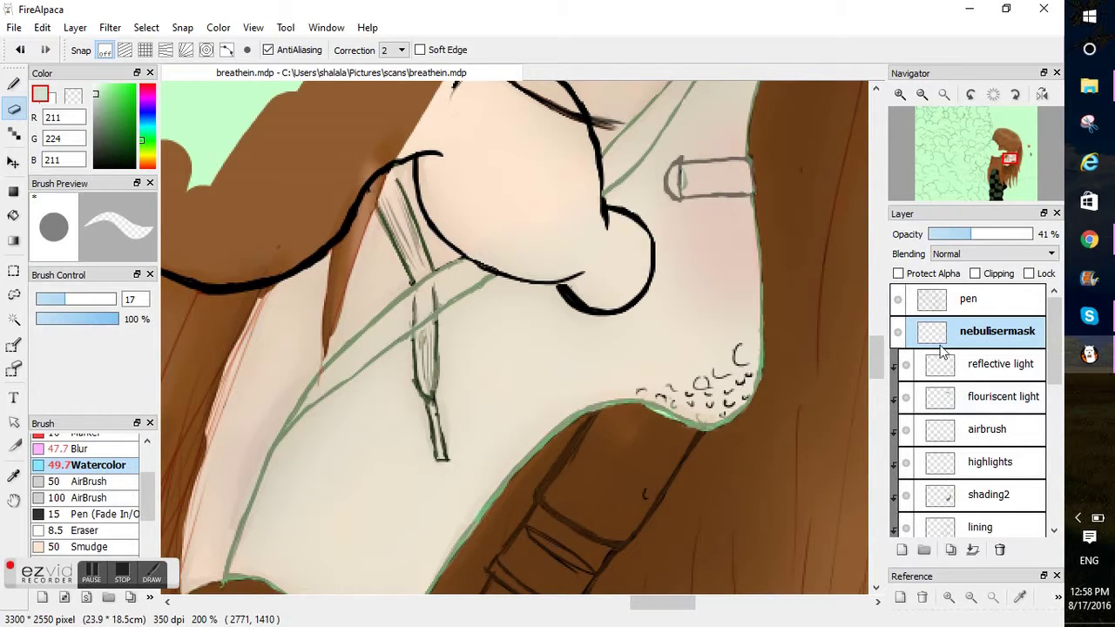
- Add a new layer above nebulisermask and name it grey thing
key(ctrl+shift+n)
key(b)
double_click(977, 334)
text(grey thing)
key(Return)
- Fill the small clip on the mask with warm grey (RGB 115, 108, 99) using the size 10 colorpen
click(899, 94)
drag(876, 361, 876, 343)
drag(685, 602, 702, 602)
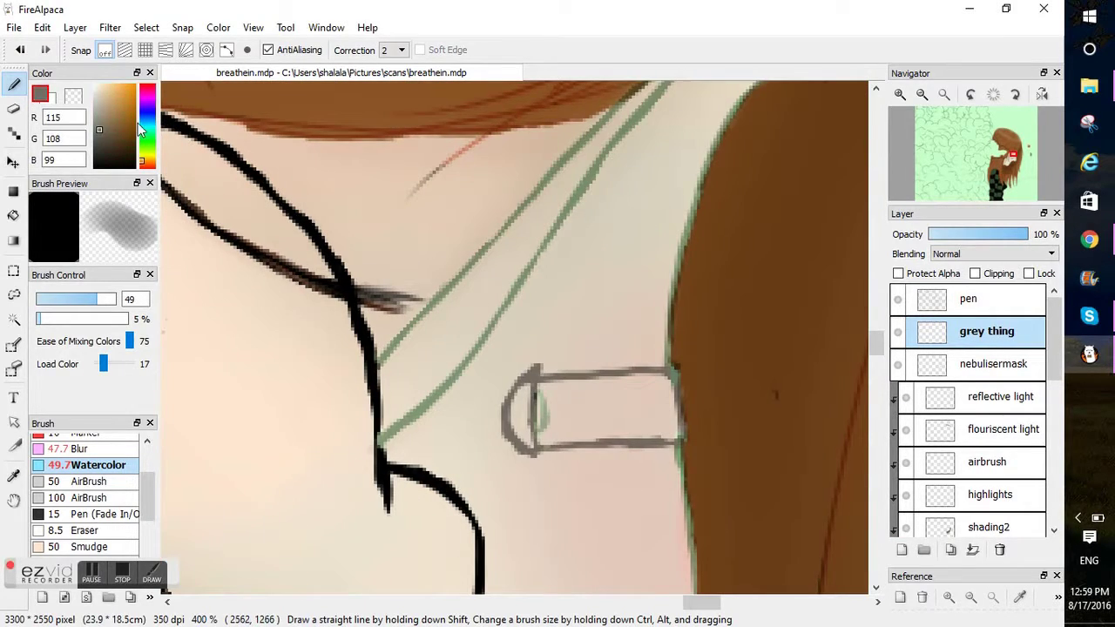
drag(566, 410, 657, 431)
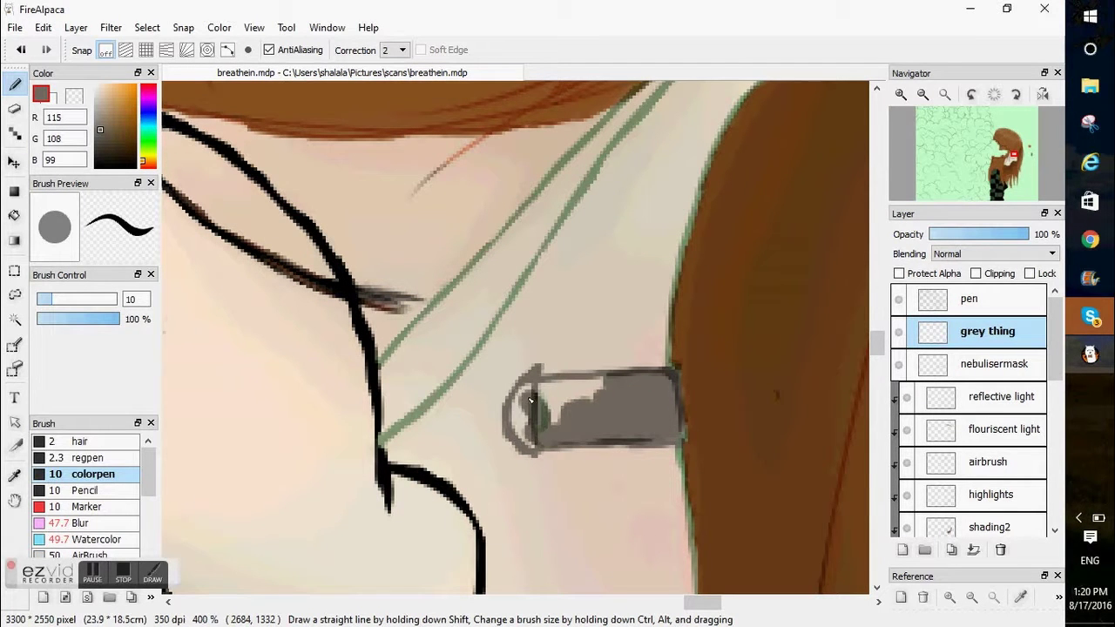
drag(876, 346, 877, 345)
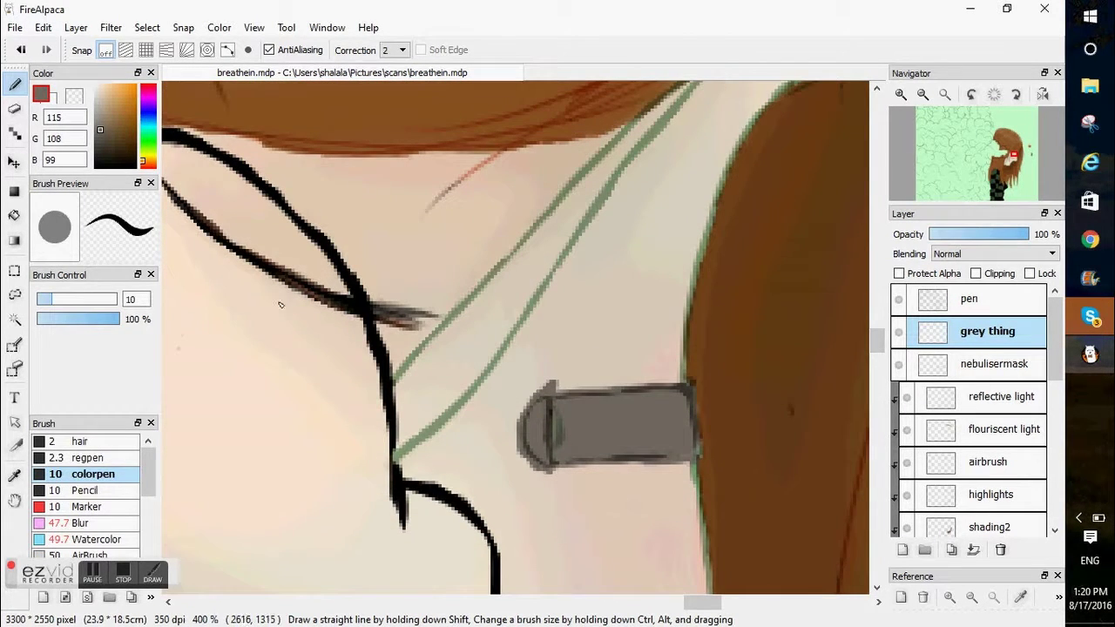
- Shade the clip beside its rounded end in darker grey (RGB 101, 92, 80) with the 2.3 regpen and blur it
click(88, 462)
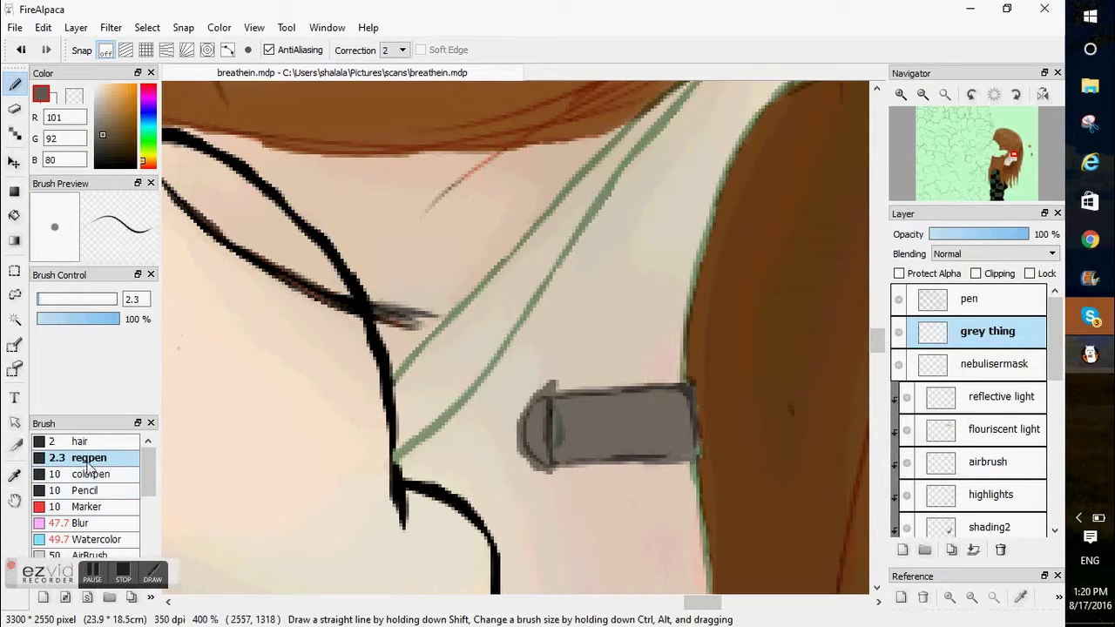
drag(570, 440, 559, 454)
click(87, 523)
click(47, 299)
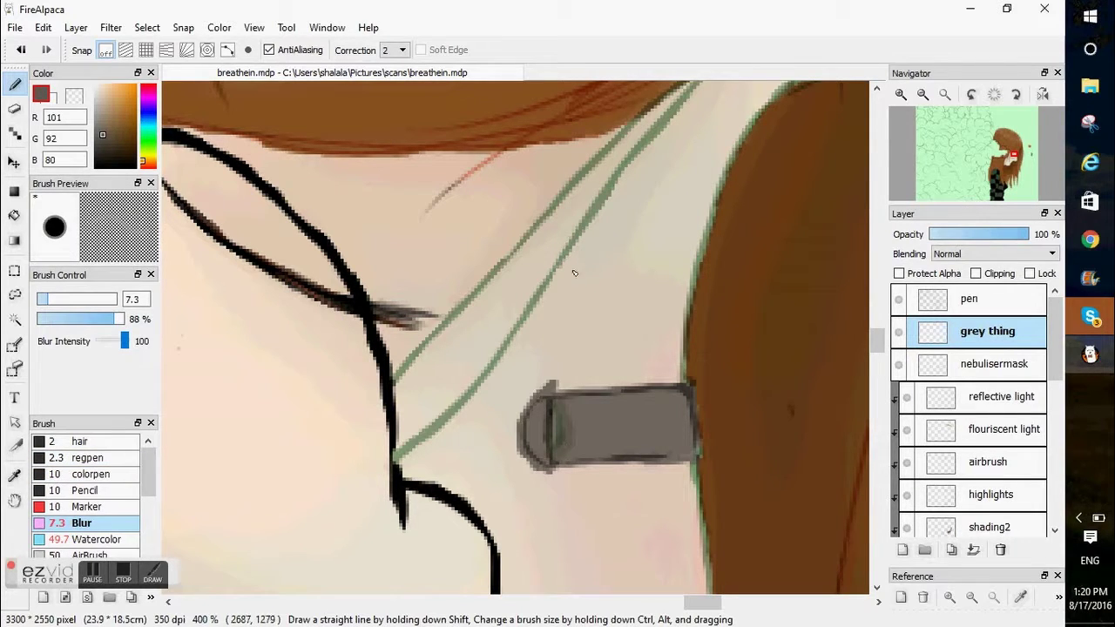
click(91, 457)
key(b)
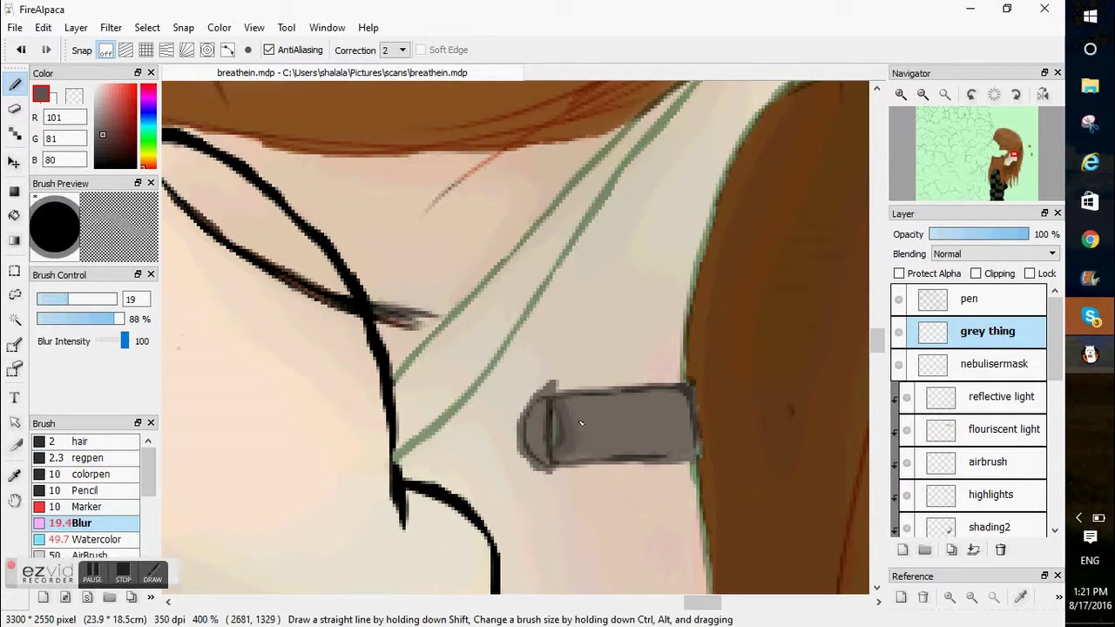
- Add a layer named green above grey thing and ready the 2.3 regpen in light green (RGB 203, 253, 177)
click(105, 461)
click(903, 550)
double_click(966, 331)
text(green)
key(Return)
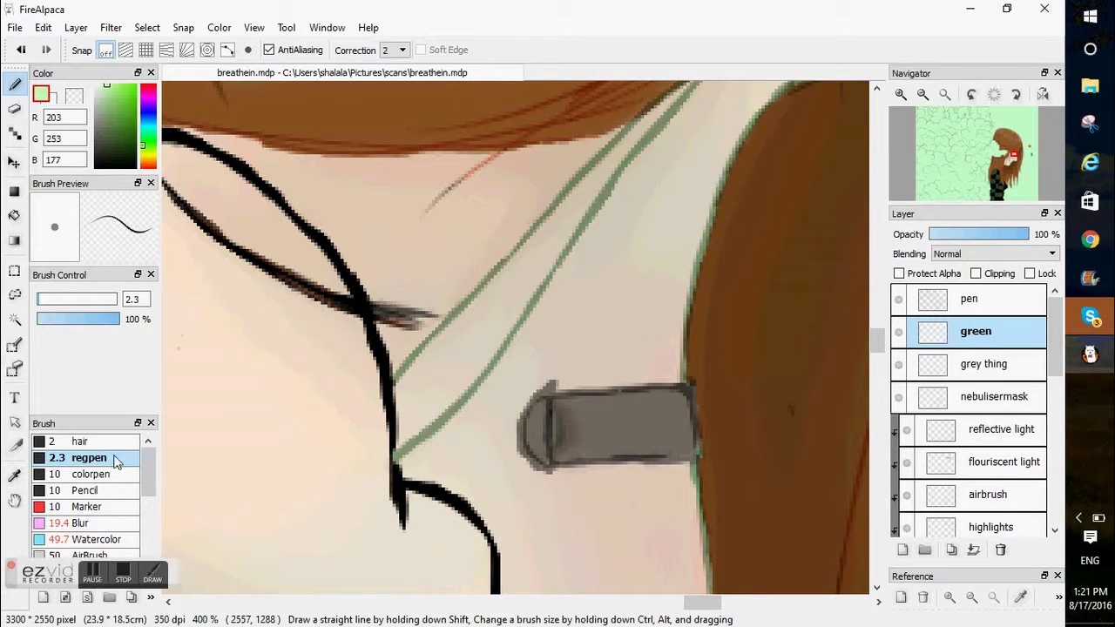
- Paint the small light green mark inside the clip and soften it with the Blur brush at size 39
drag(878, 353, 879, 355)
drag(149, 494, 150, 511)
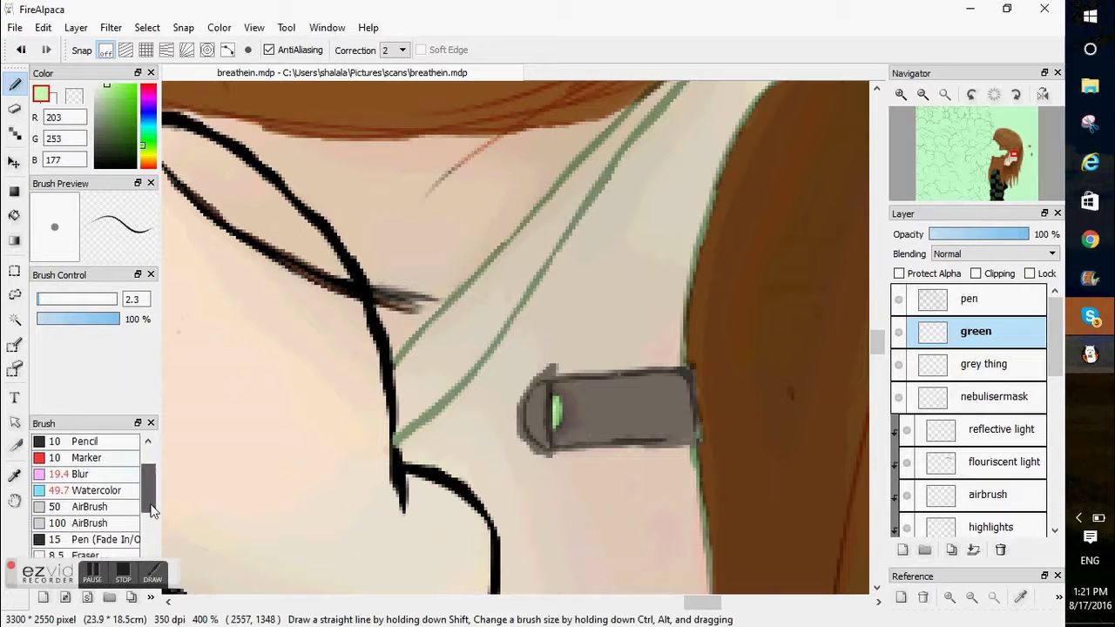
click(98, 509)
click(60, 298)
click(112, 482)
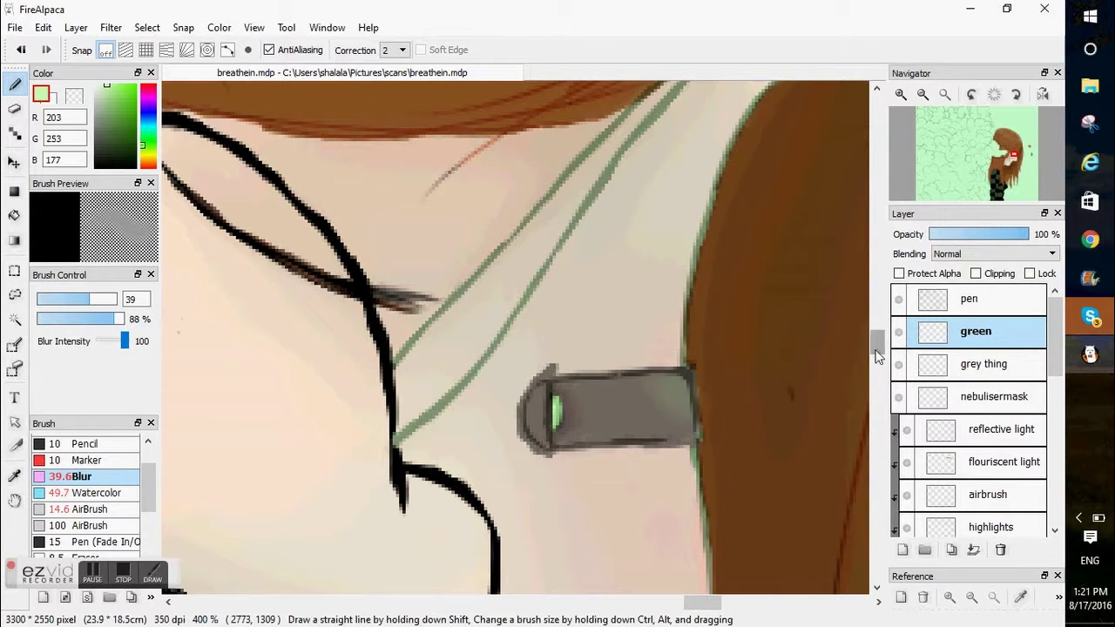
- Set the size 10 Pencil to pale grey (RGB 222, 231, 227) and add a layer named waterdroplets above nebulisermask
scroll(878, 357, down, 3)
click(976, 397)
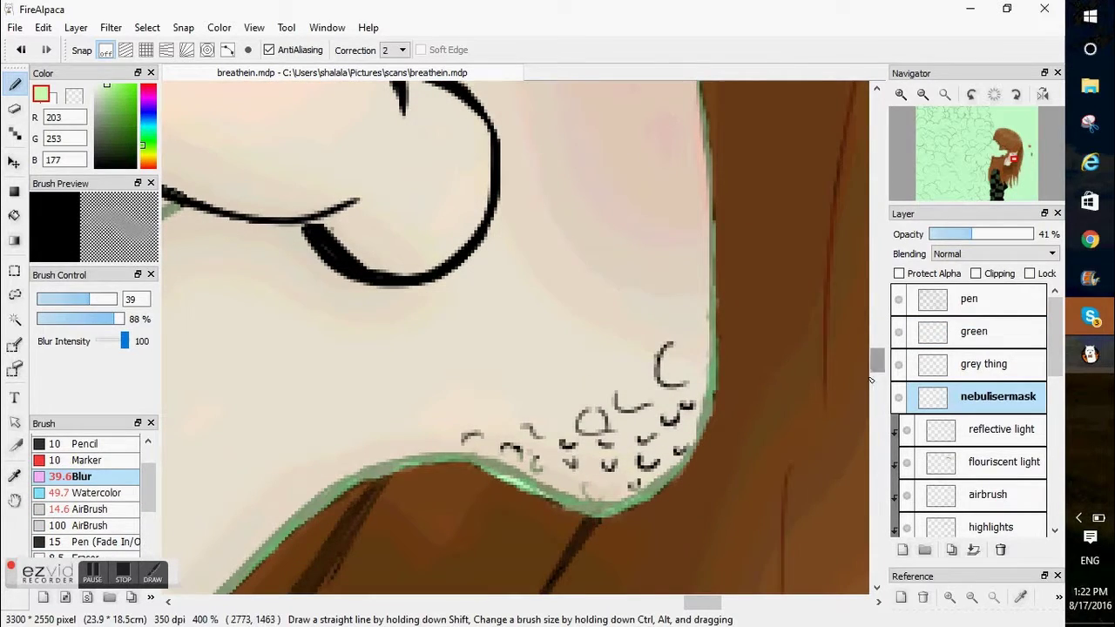
drag(702, 603, 665, 602)
drag(877, 364, 877, 357)
drag(665, 603, 693, 603)
drag(877, 357, 877, 364)
right_click(527, 497)
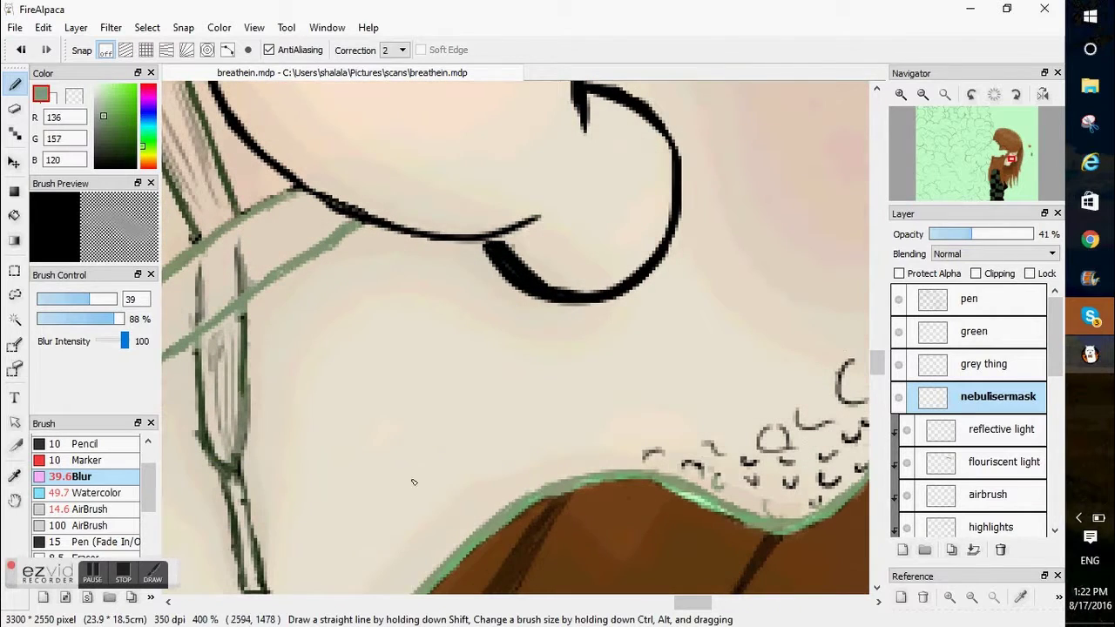
drag(105, 106, 96, 91)
click(100, 444)
drag(693, 602, 704, 602)
drag(876, 363, 877, 364)
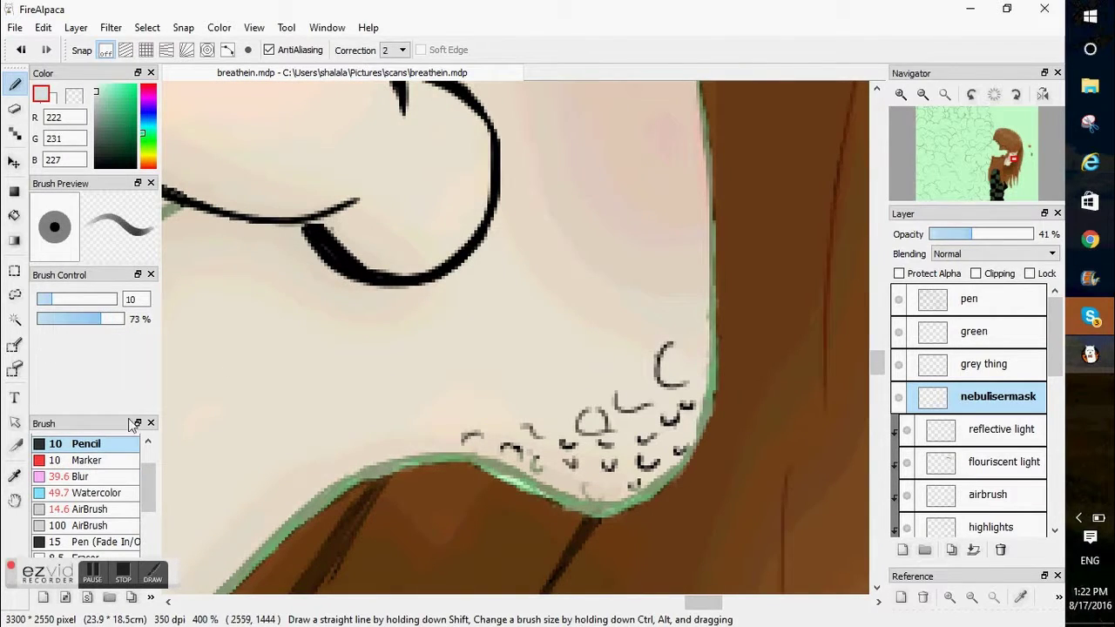
click(902, 549)
double_click(976, 397)
text(waterdroplets)
key(Return)
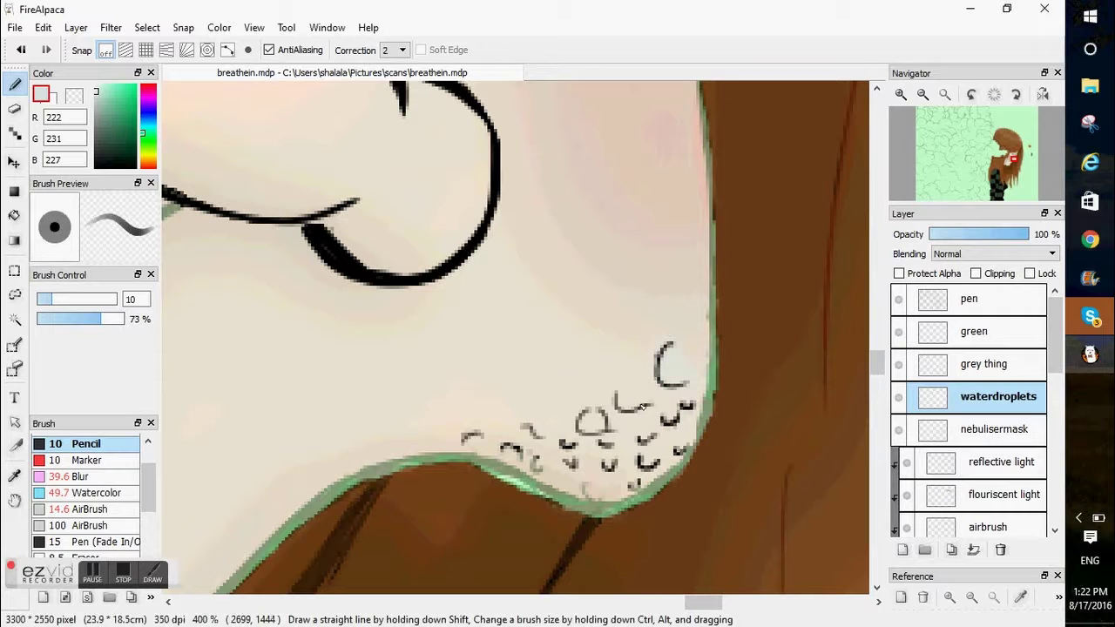
- Add white highlights to the droplets in the mask's lower corner with the size 10 Marker and soften them with Blur
click(85, 459)
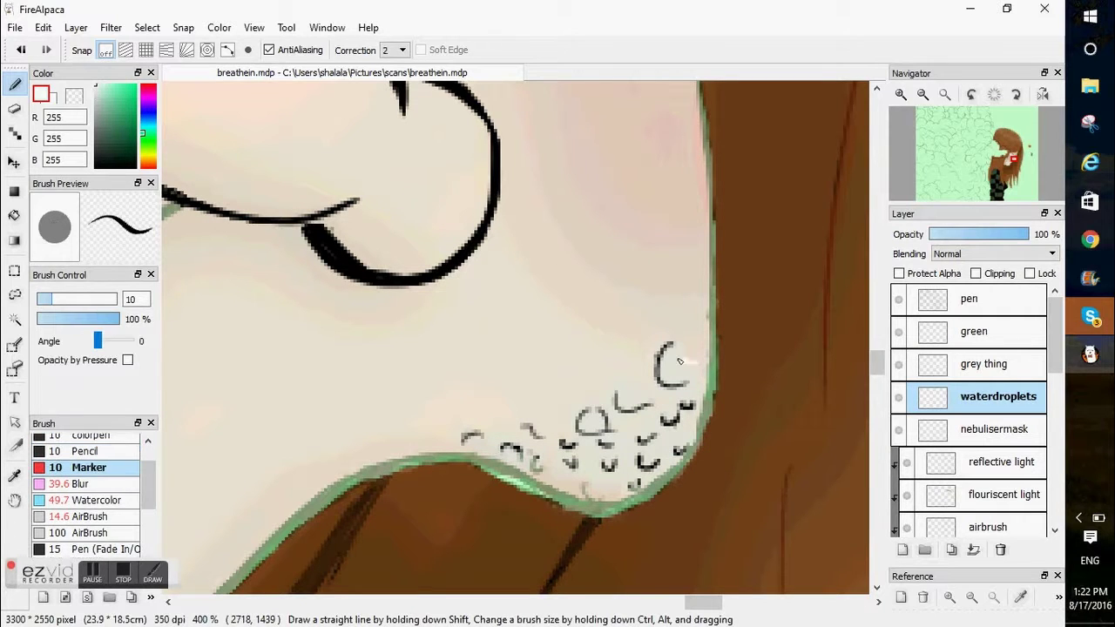
click(80, 483)
- Select the green layer and close the Reference panel to make room for the layer list
scroll(514, 365, left, 5)
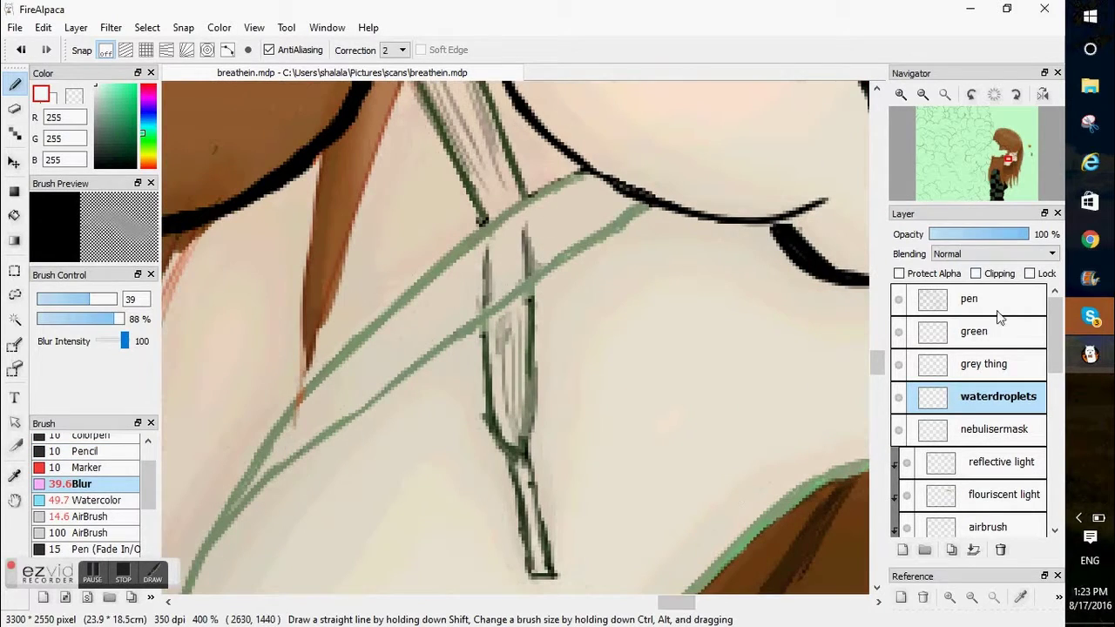
click(1002, 334)
click(902, 550)
click(1001, 550)
click(1057, 575)
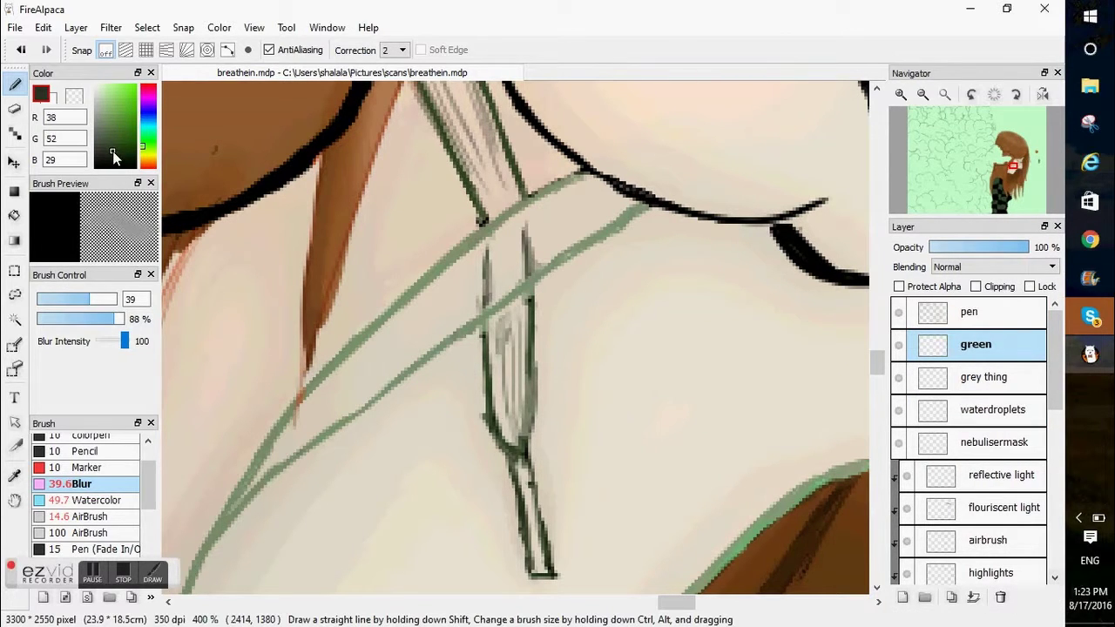
- Fill the hanging end of the strap below the hand with dark green (RGB 48, 64, 38) using the colorpen
click(98, 468)
click(98, 437)
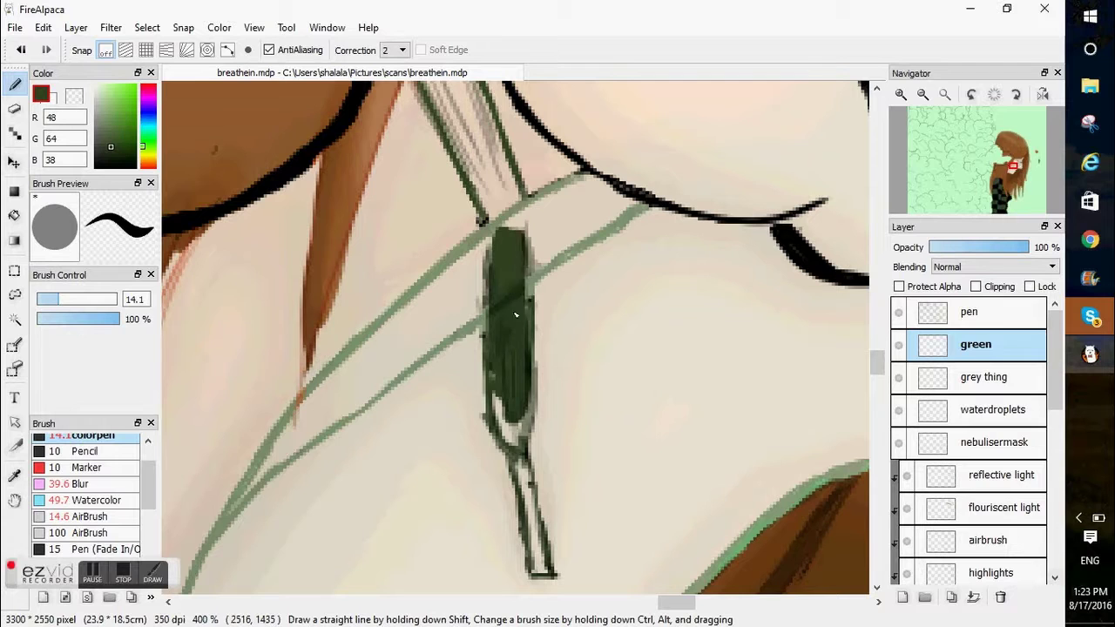
key(ctrl+z)
key(ctrl+z)
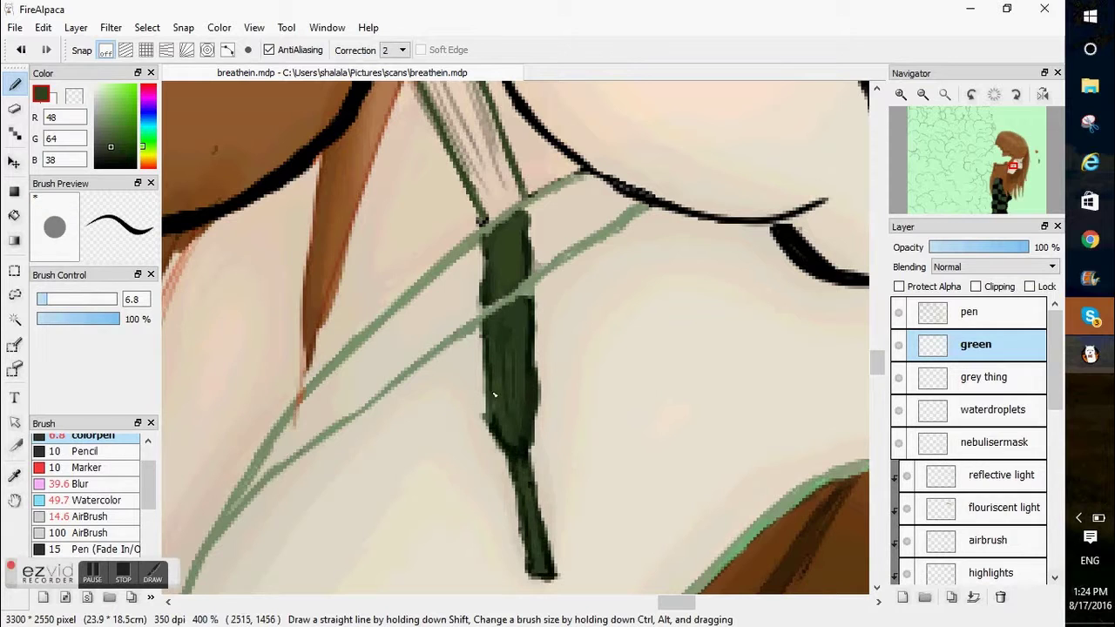
- Fill the strap segment beside the fingers with dark green on the green layer and erase the spill past its outline
scroll(493, 394, up, 3)
drag(440, 375, 484, 391)
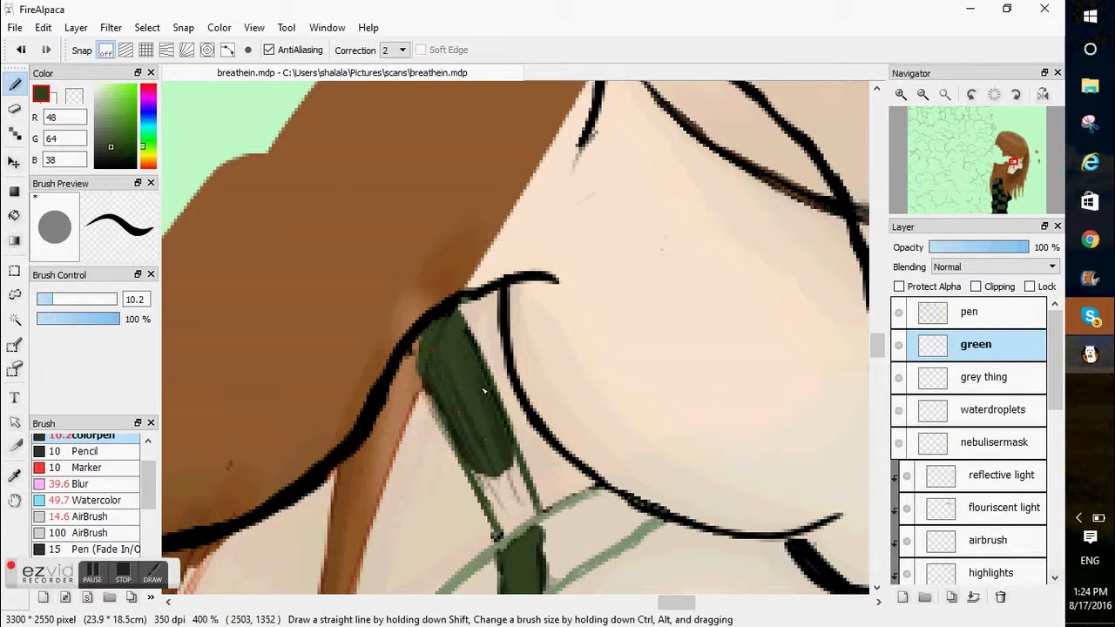
key(e)
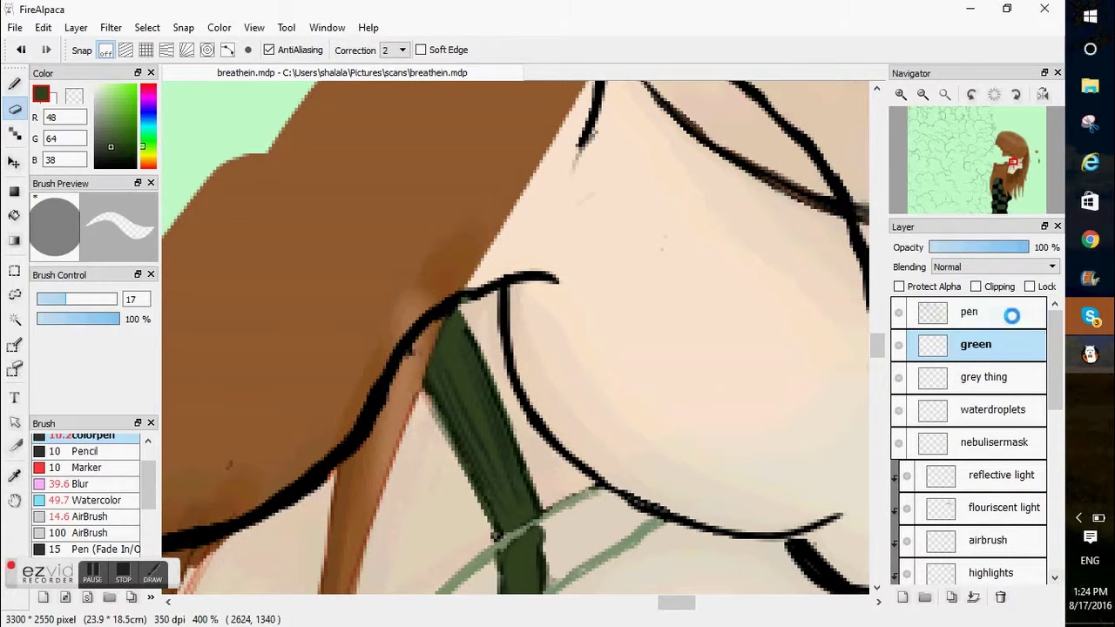
click(1010, 316)
click(973, 344)
- Hide the nebulisermask layer and fill the strap segment just above the hand with the colorpen at size 13.1
key(b)
click(899, 444)
drag(1017, 172, 1003, 159)
click(57, 299)
mouse_move(460, 292)
mouse_down()
mouse_move(540, 382)
mouse_move(531, 475)
mouse_up()
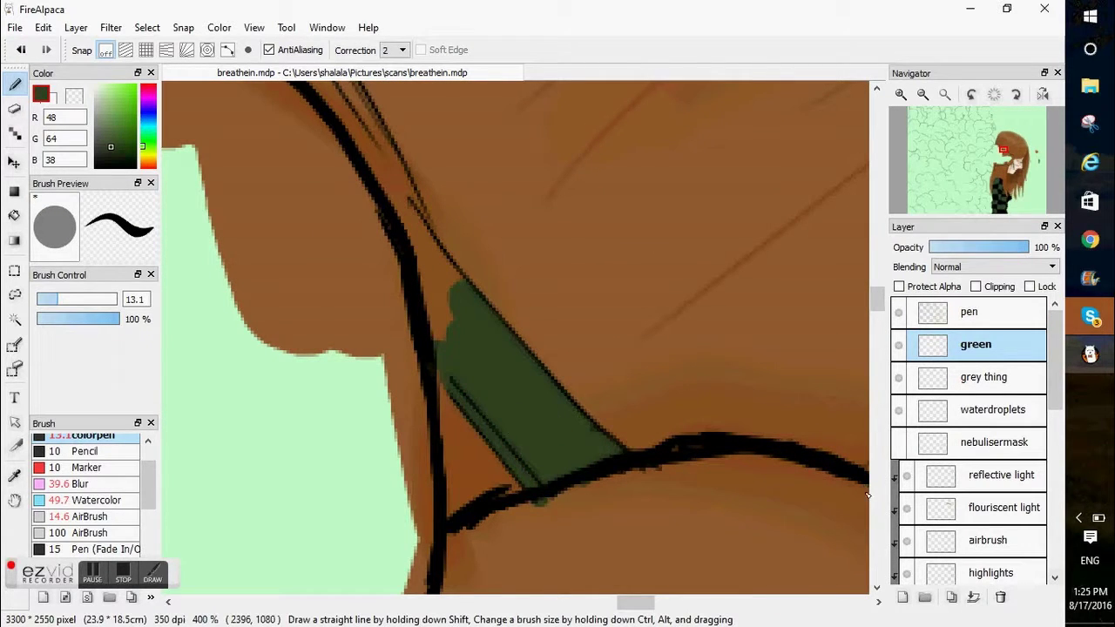
key(e)
key(b)
- Continue the dark green fill up the strap across the hair and erase paint outside its edges
drag(877, 298, 877, 291)
mouse_move(444, 540)
mouse_down()
mouse_move(440, 448)
mouse_move(279, 192)
mouse_up()
key(e)
drag(622, 607, 604, 607)
drag(877, 290, 876, 274)
key(b)
mouse_move(472, 386)
mouse_down()
mouse_move(607, 525)
mouse_move(545, 321)
mouse_move(407, 194)
mouse_move(477, 406)
mouse_up()
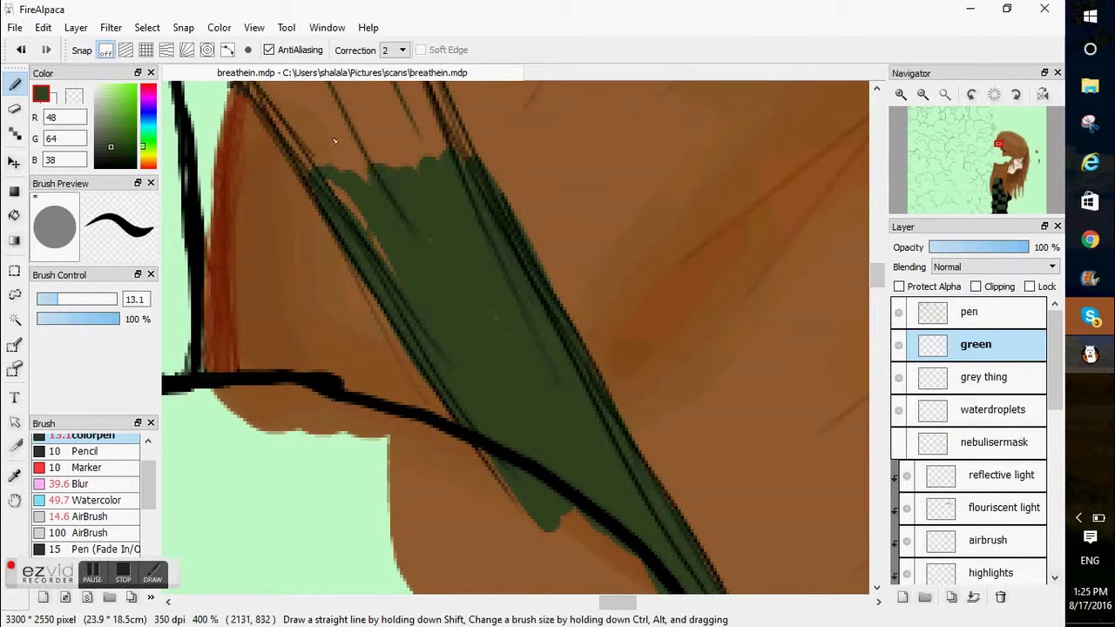
drag(334, 140, 348, 209)
key(e)
- Fill the strap's top end at the front of the hair with dark green and trim its edges
drag(877, 276, 877, 264)
key(b)
mouse_move(348, 118)
mouse_down()
mouse_move(243, 346)
mouse_move(260, 287)
mouse_move(332, 226)
mouse_move(464, 439)
mouse_up()
key(e)
key(b)
- Pick a darker green (RGB 28, 38, 22) for the strap and choose the 2.3 regpen
click(1006, 176)
drag(1006, 176, 1006, 176)
right_click(516, 359)
click(994, 156)
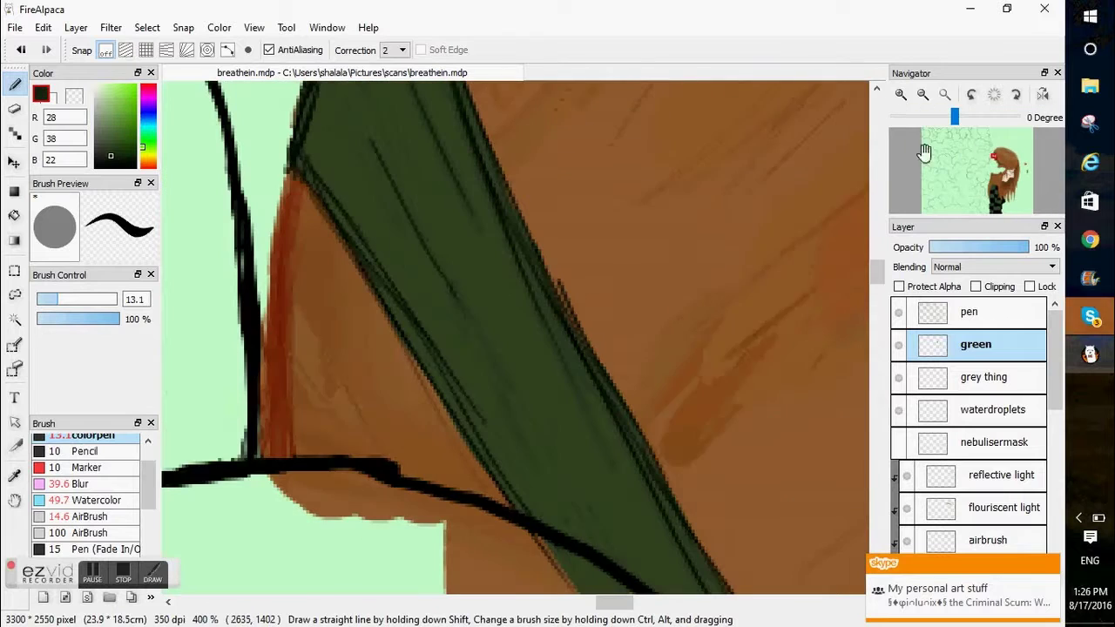
scroll(92, 475, up, 1)
click(89, 458)
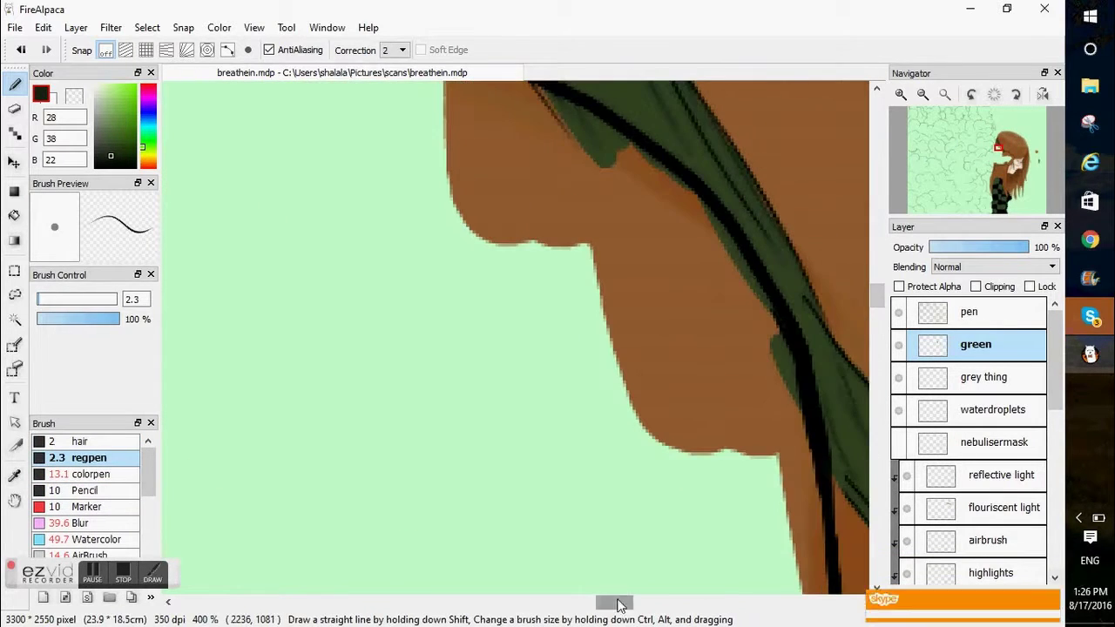
- On the green shade layer, darken the front edge of the strap's top end with the 33.6 colorpen in RGB 20, 27, 15 and trim the excess
click(124, 475)
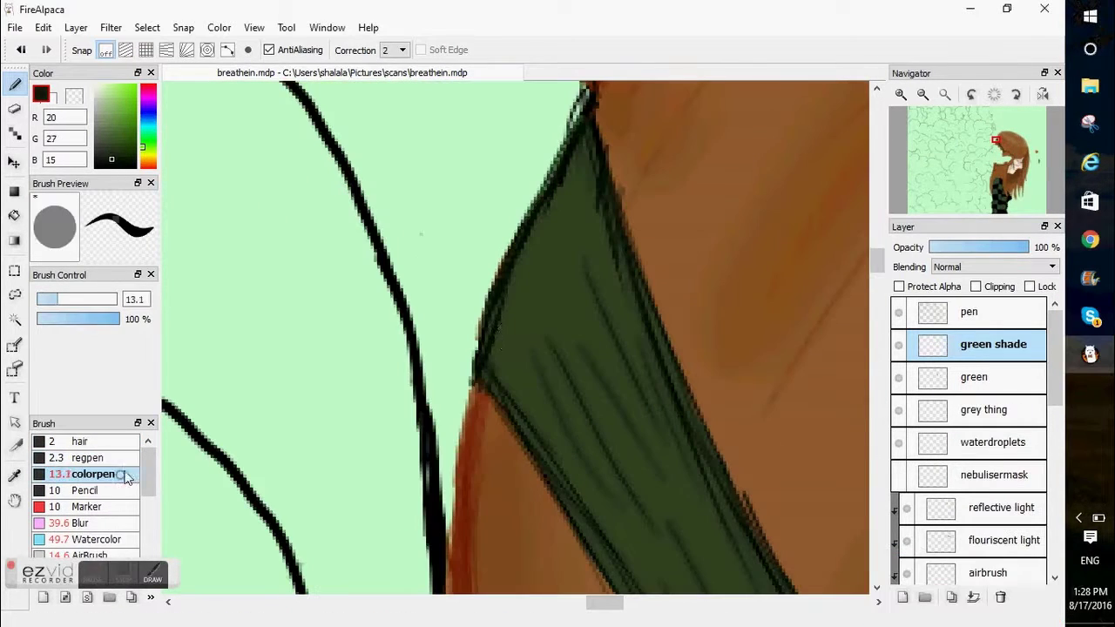
click(56, 299)
drag(547, 342, 587, 209)
click(21, 50)
drag(57, 301, 84, 301)
drag(532, 262, 573, 203)
click(21, 51)
click(104, 319)
mouse_move(536, 350)
mouse_down()
mouse_move(589, 249)
mouse_move(520, 365)
mouse_move(569, 371)
mouse_move(579, 411)
mouse_up()
click(15, 109)
drag(602, 246, 572, 349)
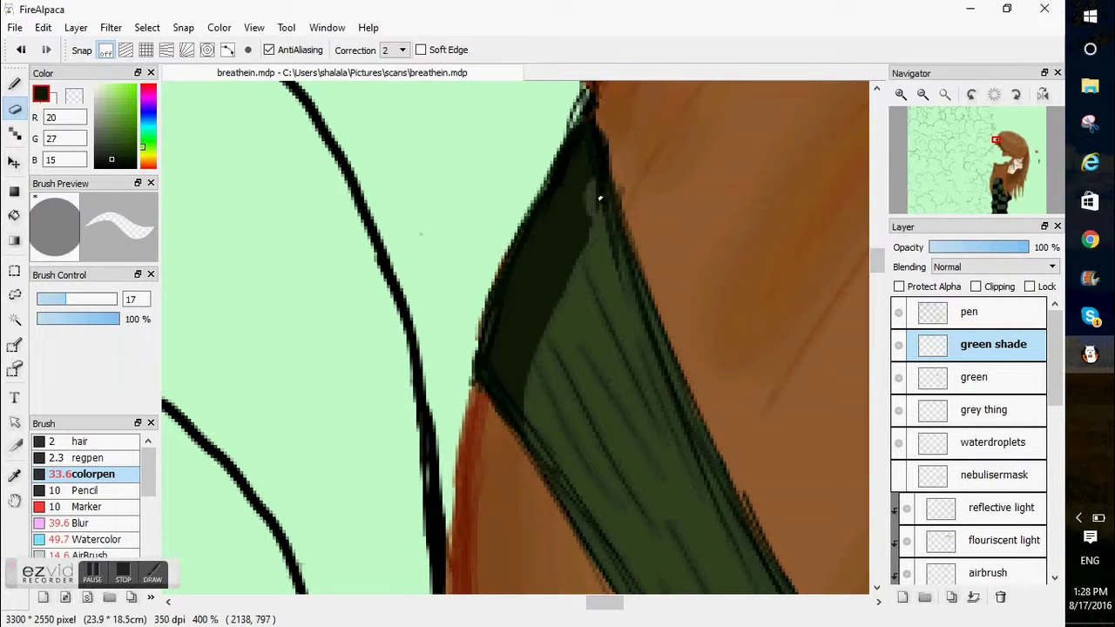
- Shade the strap's middle and lower end across the hair with the colorpen at size 26.5 and 82% opacity, then switch to the eraser
drag(878, 251, 878, 270)
drag(605, 602, 633, 603)
click(15, 84)
drag(202, 370, 391, 494)
click(21, 51)
click(78, 299)
drag(224, 391, 347, 462)
scroll(347, 461, down, 5)
drag(530, 354, 684, 459)
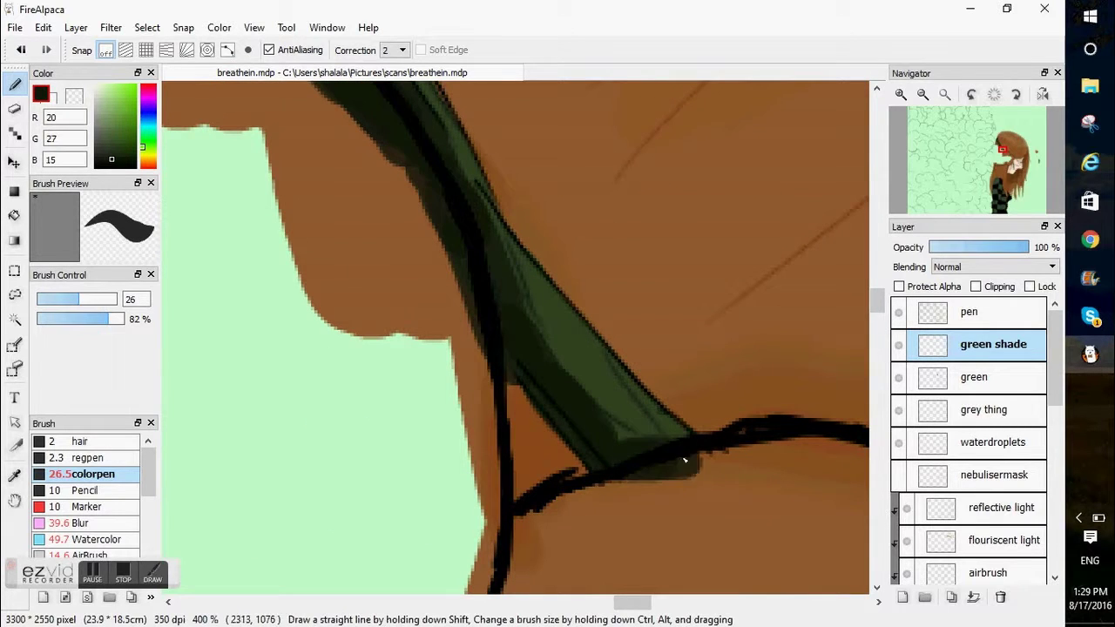
key(e)
- Shade the ends and edges of the lower strap segment over the pale skin with the colorpen at size 8.3
drag(633, 602, 664, 603)
drag(877, 301, 877, 334)
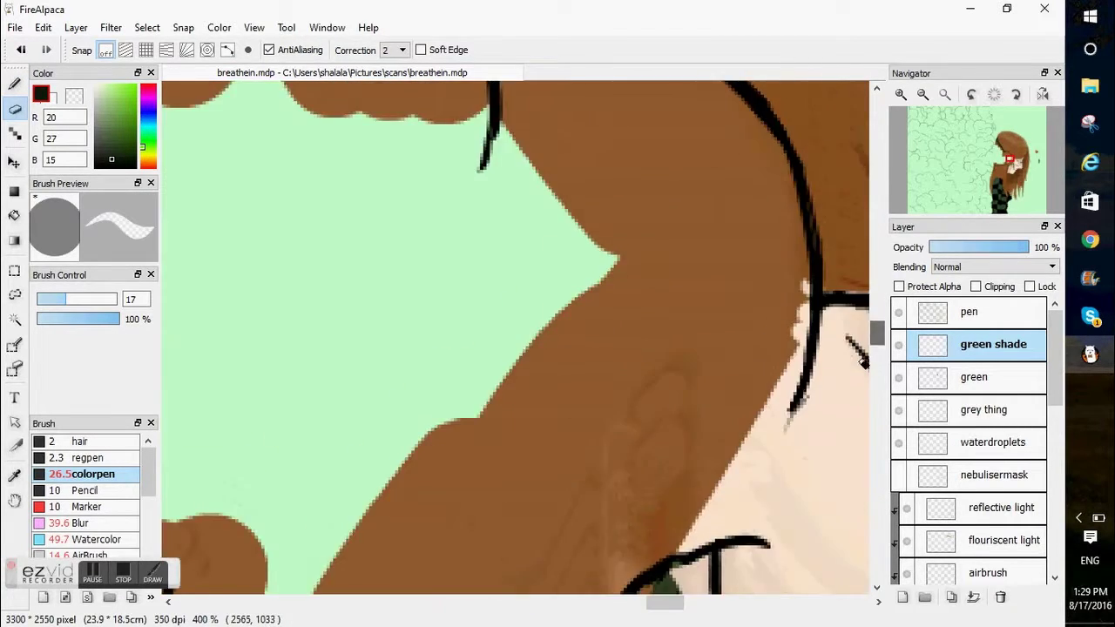
drag(664, 603, 688, 603)
drag(878, 334, 877, 351)
drag(689, 602, 672, 603)
click(15, 84)
drag(64, 301, 51, 301)
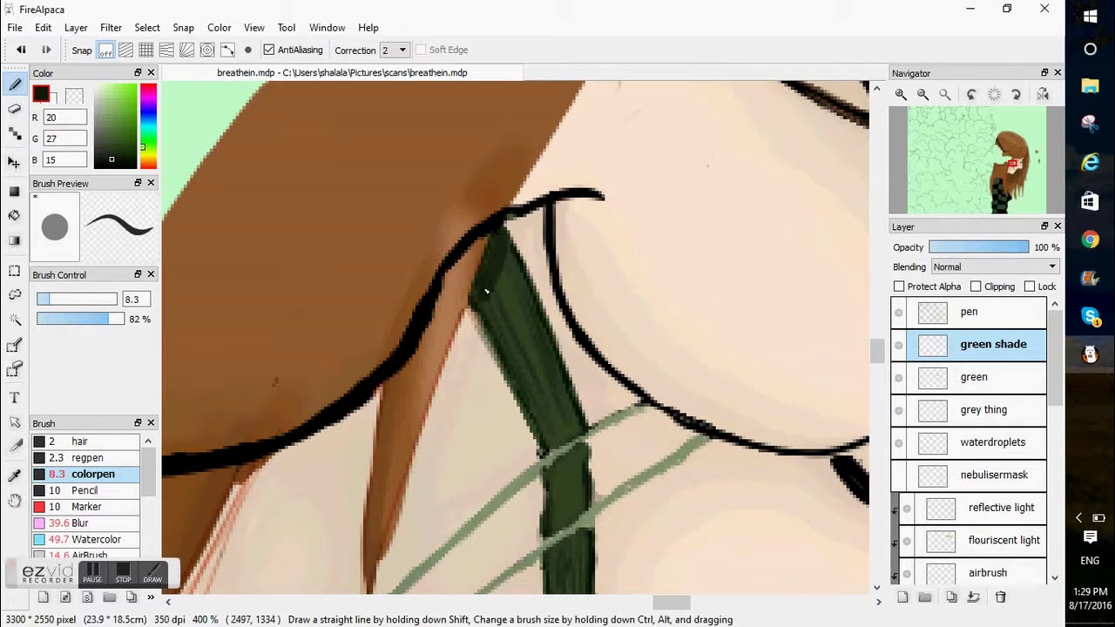
scroll(524, 418, down, 3)
scroll(523, 418, left, 1)
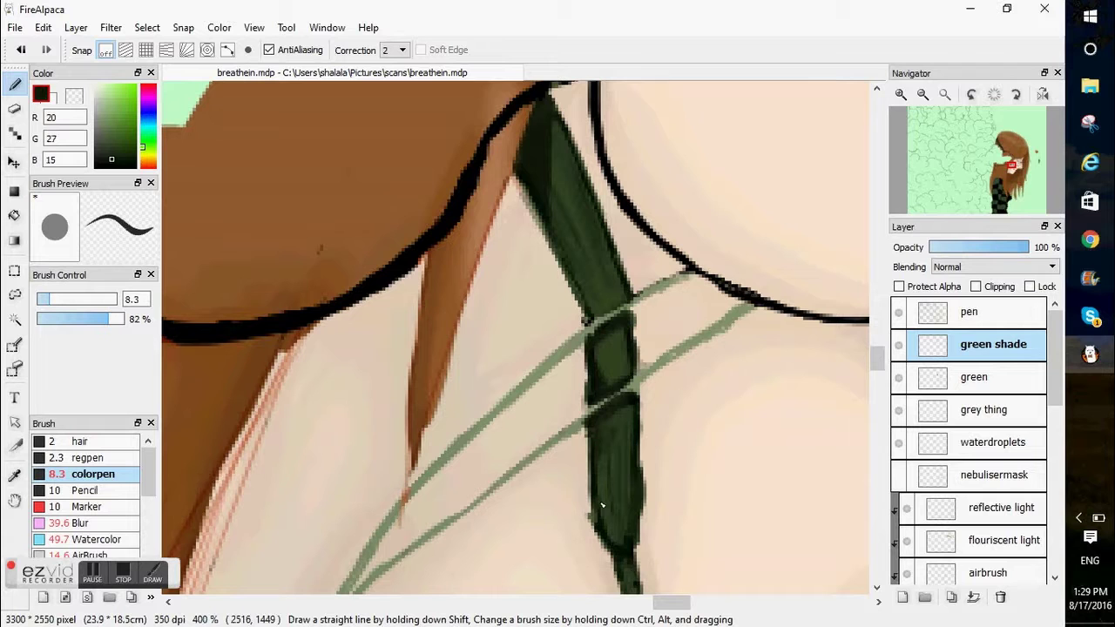
- Soften the dark green shading along the strap up to its top end with the 33.6 Blur brush
click(95, 522)
drag(876, 359, 876, 301)
drag(672, 604, 632, 604)
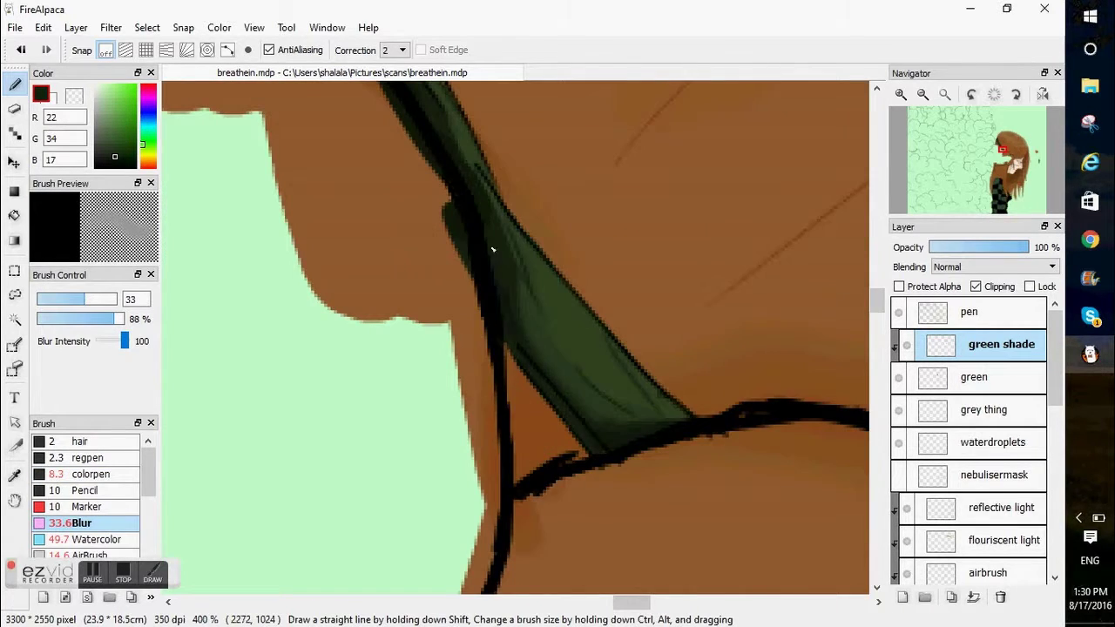
drag(876, 303, 876, 279)
drag(638, 604, 624, 603)
drag(876, 278, 876, 259)
drag(514, 199, 443, 404)
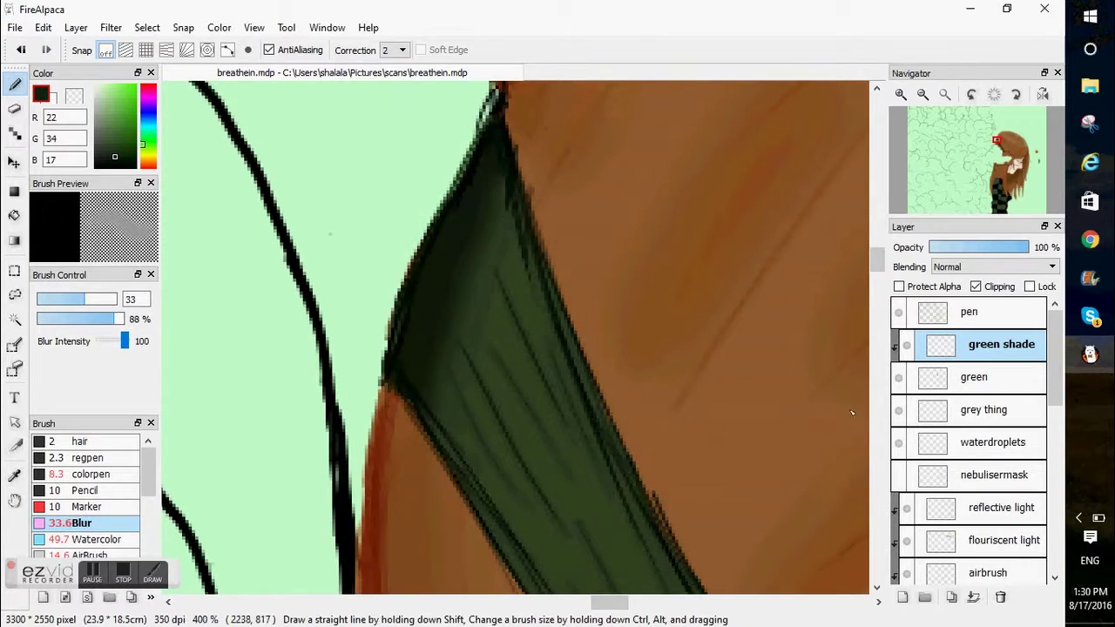
drag(876, 261, 876, 290)
drag(619, 603, 630, 603)
scroll(832, 310, down, 3)
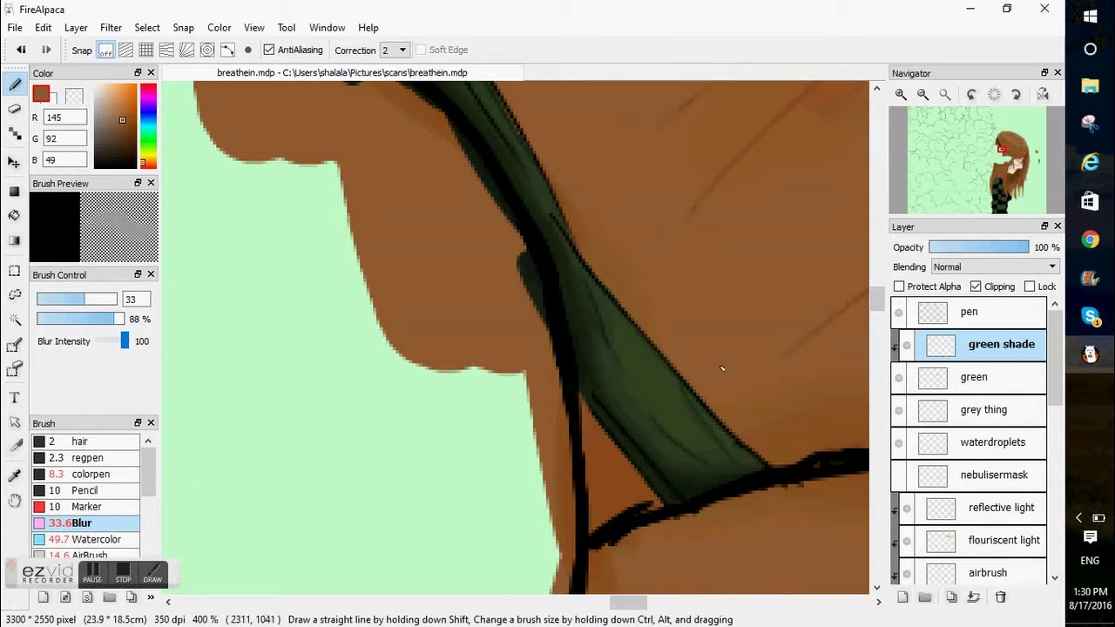
- On the shading2 layer, paint brown (RGB 108, 63, 26) hair shadows beside the strap with the 8.3 colorpen and blur them
right_click(647, 520)
drag(1056, 389, 1057, 465)
click(1001, 405)
mouse_move(878, 300)
mouse_down()
mouse_move(879, 245)
mouse_move(873, 445)
mouse_move(877, 308)
mouse_up()
right_click(615, 325)
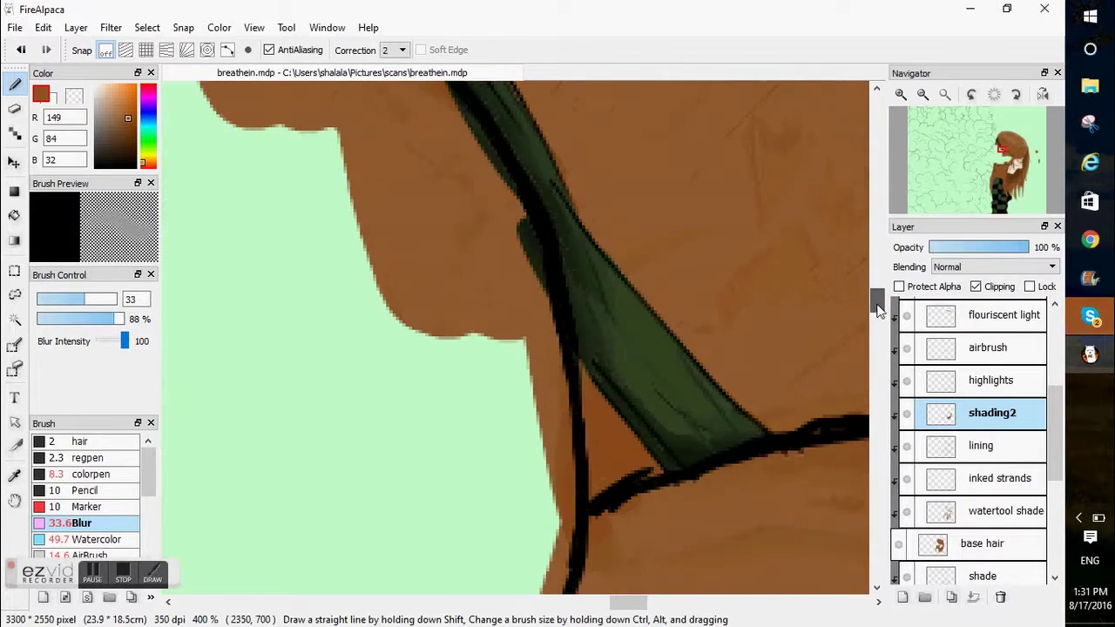
right_click(783, 392)
click(104, 474)
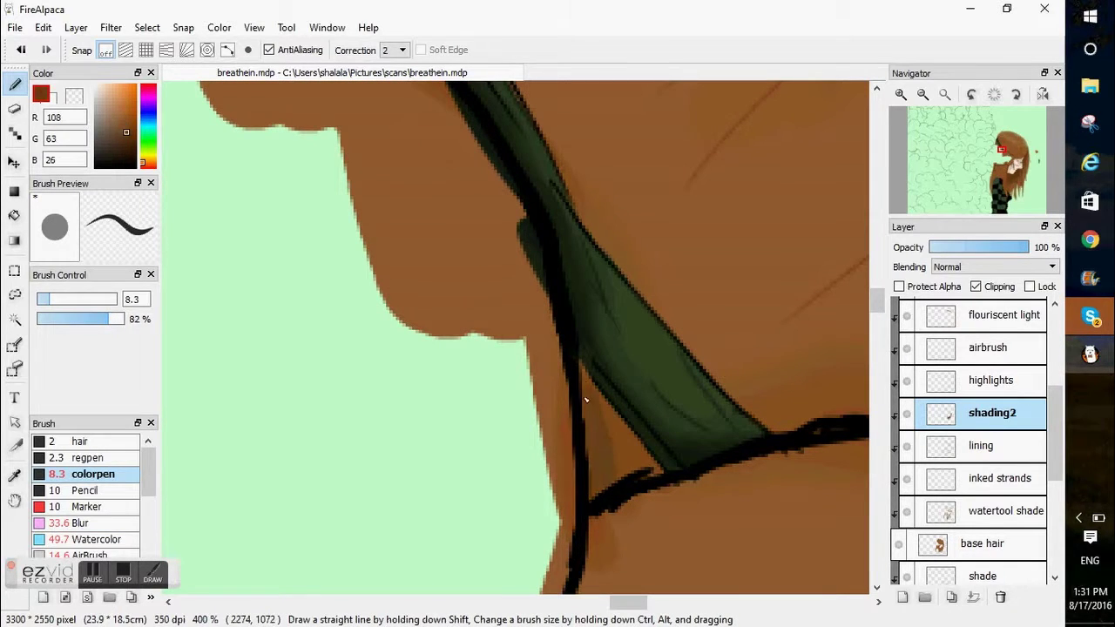
click(102, 522)
click(105, 474)
click(131, 523)
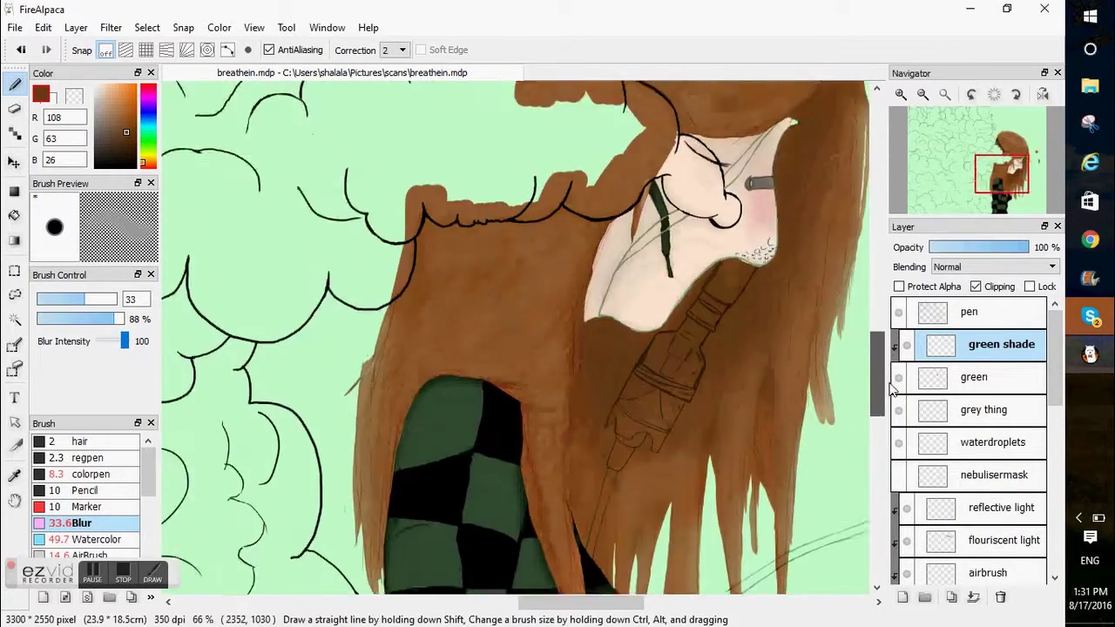
- On the nebulisermask layer, paint the nebuliser's chamber and connector with the 49.7 Watercolor brush in light grey (RGB 216, 224, 210)
mouse_move(889, 383)
mouse_down()
mouse_move(895, 425)
mouse_move(892, 391)
mouse_up()
drag(1056, 380, 1056, 406)
click(1024, 400)
click(901, 94)
click(900, 94)
click(900, 94)
mouse_move(627, 602)
mouse_down()
mouse_move(706, 603)
mouse_move(709, 612)
mouse_move(686, 609)
mouse_up()
right_click(734, 589)
drag(876, 403, 877, 392)
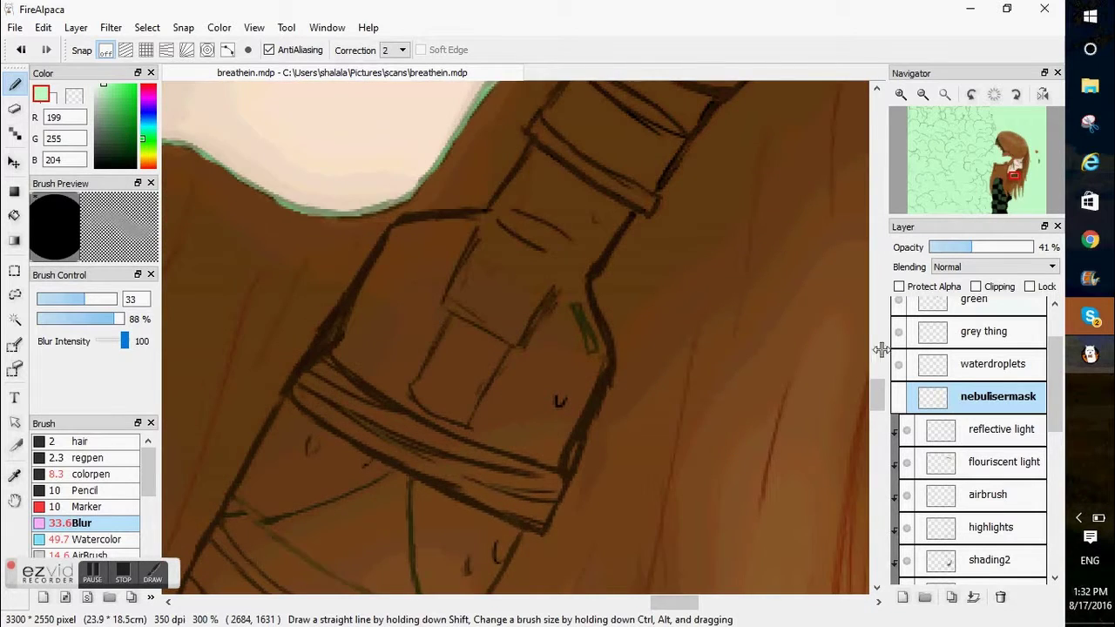
scroll(881, 348, up, 3)
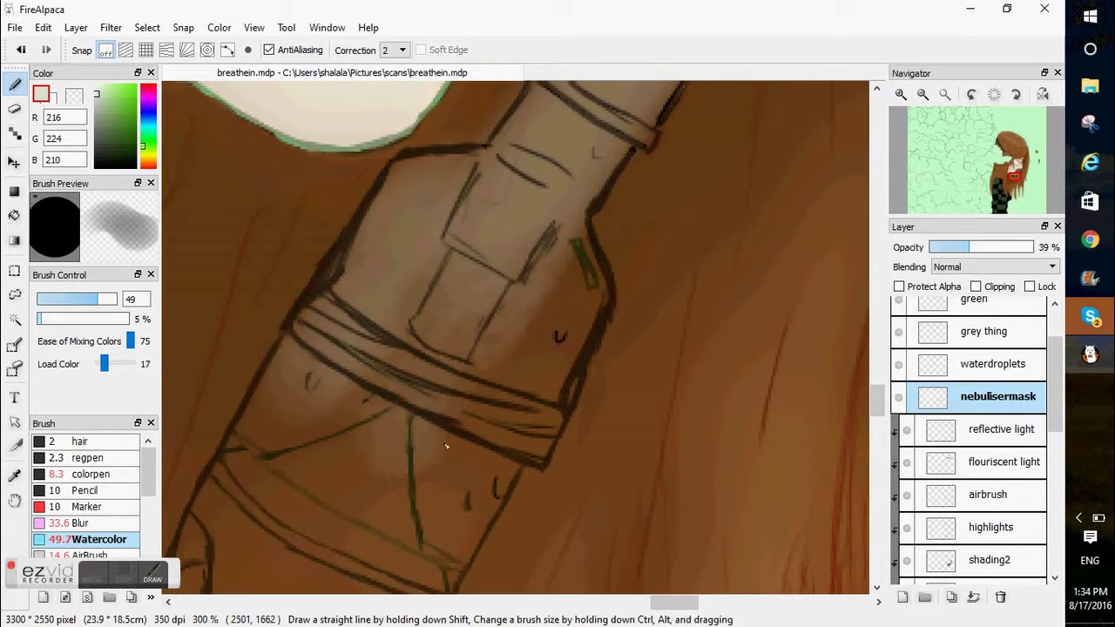
drag(446, 445, 270, 523)
drag(876, 401, 877, 420)
mouse_move(453, 192)
mouse_down()
mouse_move(388, 346)
mouse_move(235, 444)
mouse_up()
drag(663, 604, 643, 604)
drag(877, 420, 877, 425)
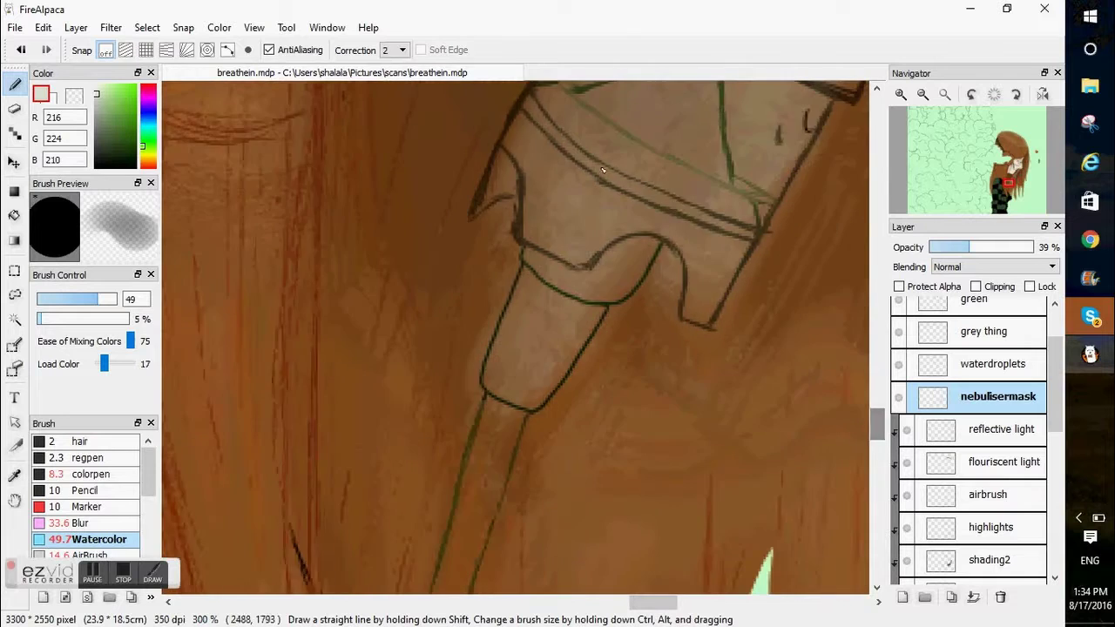
- Paint the nebuliser's tube down past the jacket and across the hair strands with the Watercolor brush in pale green (RGB 181, 211, 175)
scroll(602, 170, down, 5)
alt+click(435, 239)
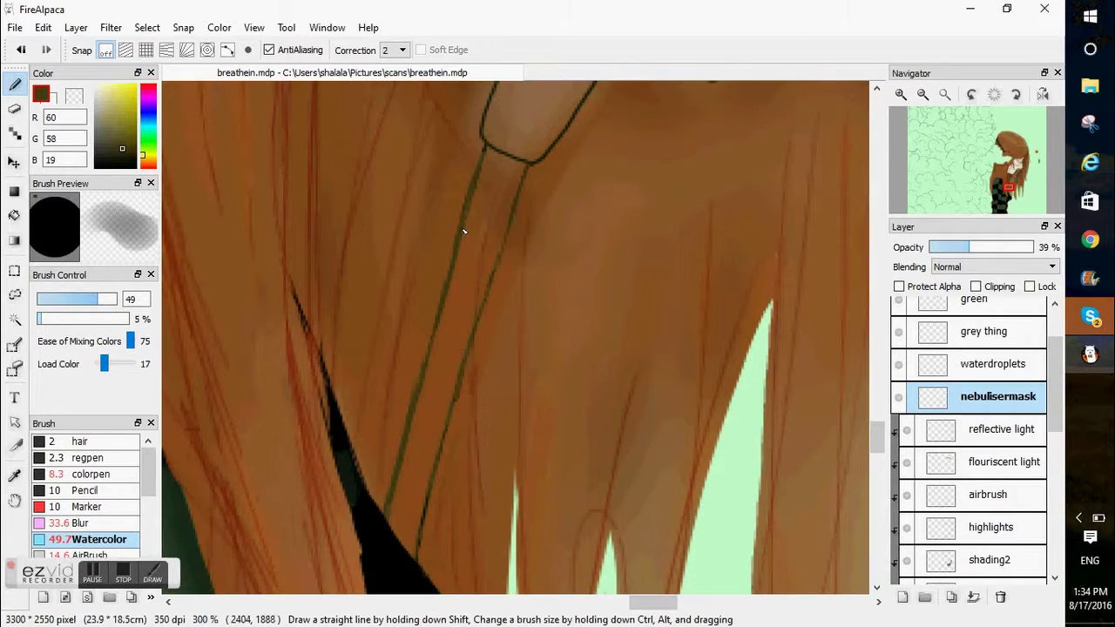
drag(104, 107, 101, 97)
drag(489, 187, 413, 548)
drag(877, 437, 877, 459)
drag(418, 270, 623, 564)
drag(806, 549, 840, 501)
mouse_move(653, 604)
mouse_down()
mouse_move(689, 611)
mouse_move(678, 610)
mouse_up()
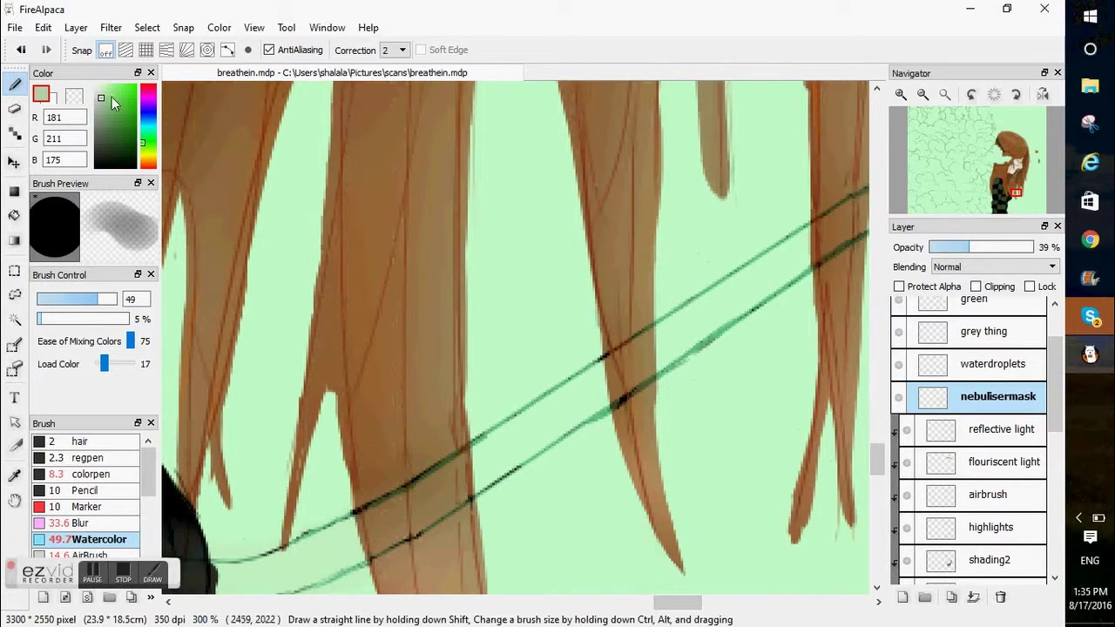
drag(625, 375, 634, 343)
drag(678, 602, 701, 602)
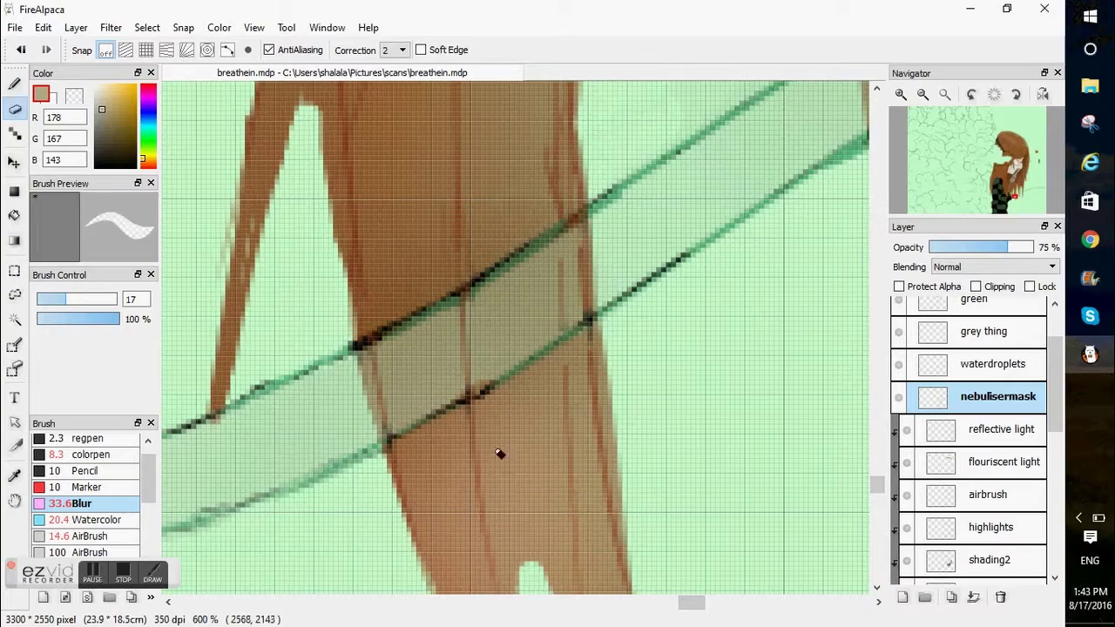
- Touch up the tube where it crosses the hair strand with the 9.2 Watercolor brush in RGB 160, 154, 114 and switch to the eraser
click(14, 83)
right_click(488, 357)
click(115, 520)
click(58, 299)
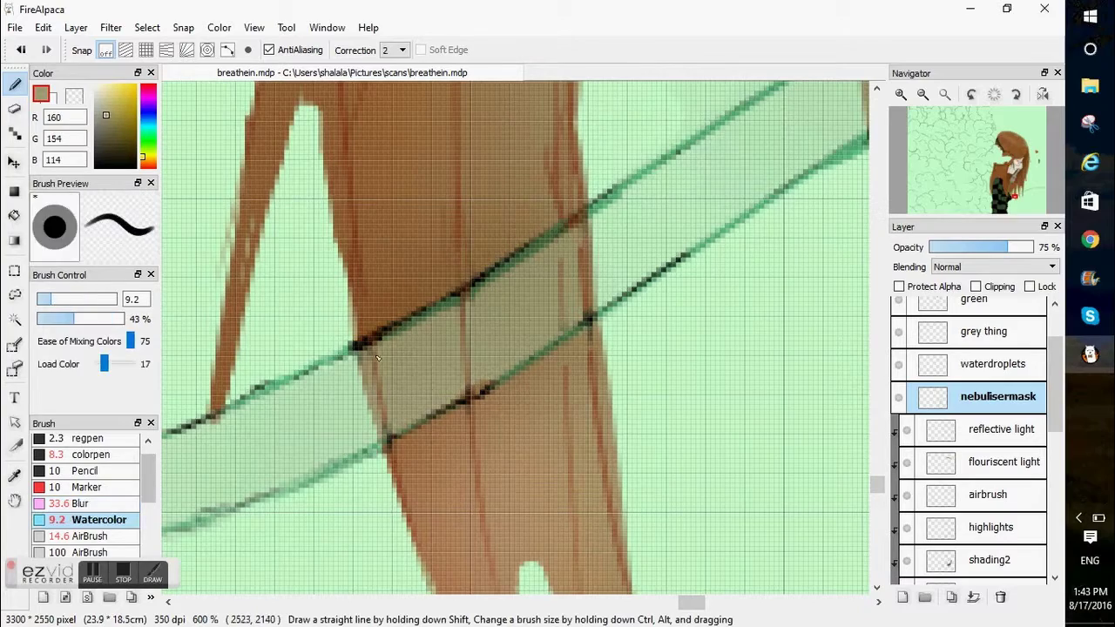
click(654, 500)
click(13, 109)
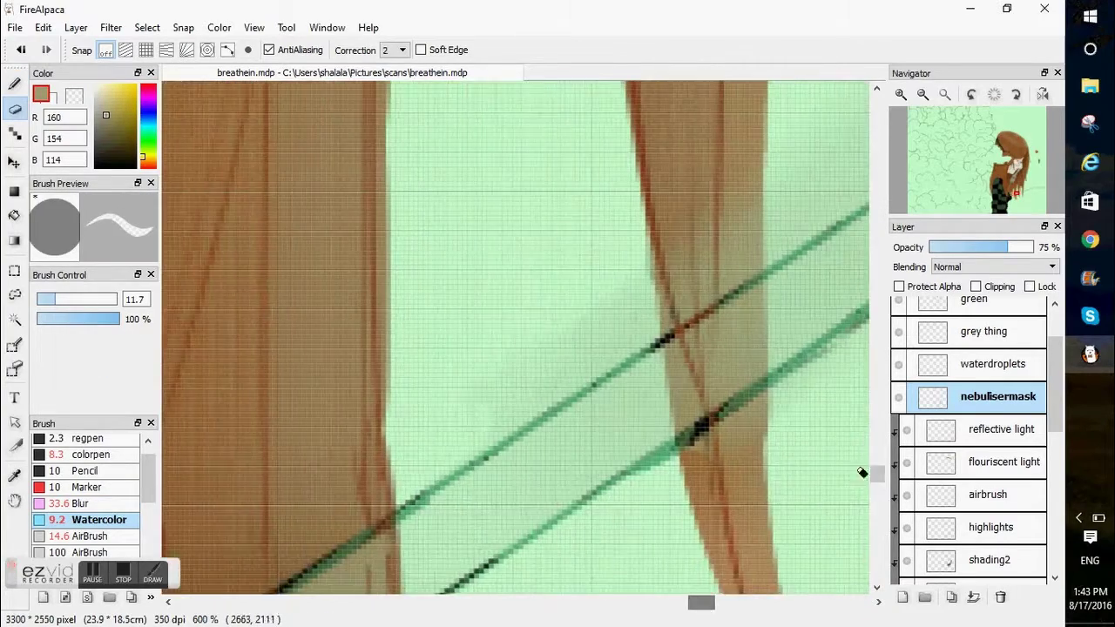
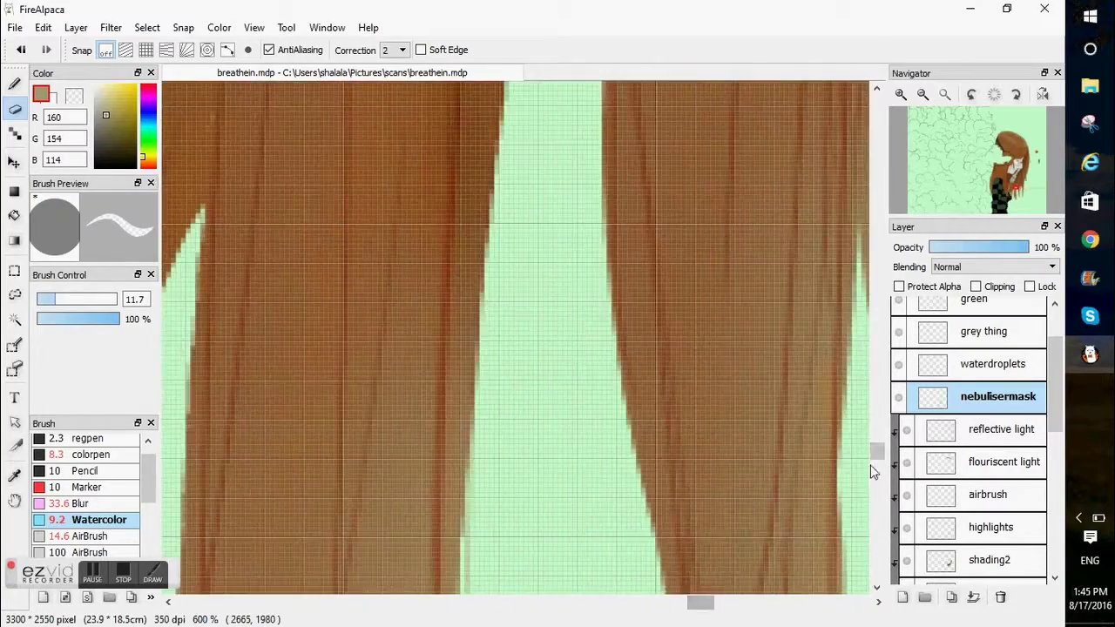
- Shade the tube where it crosses and leaves the jacket with the 9.2 Watercolor brush in RGB 83, 94, 79 and blur it
key(b)
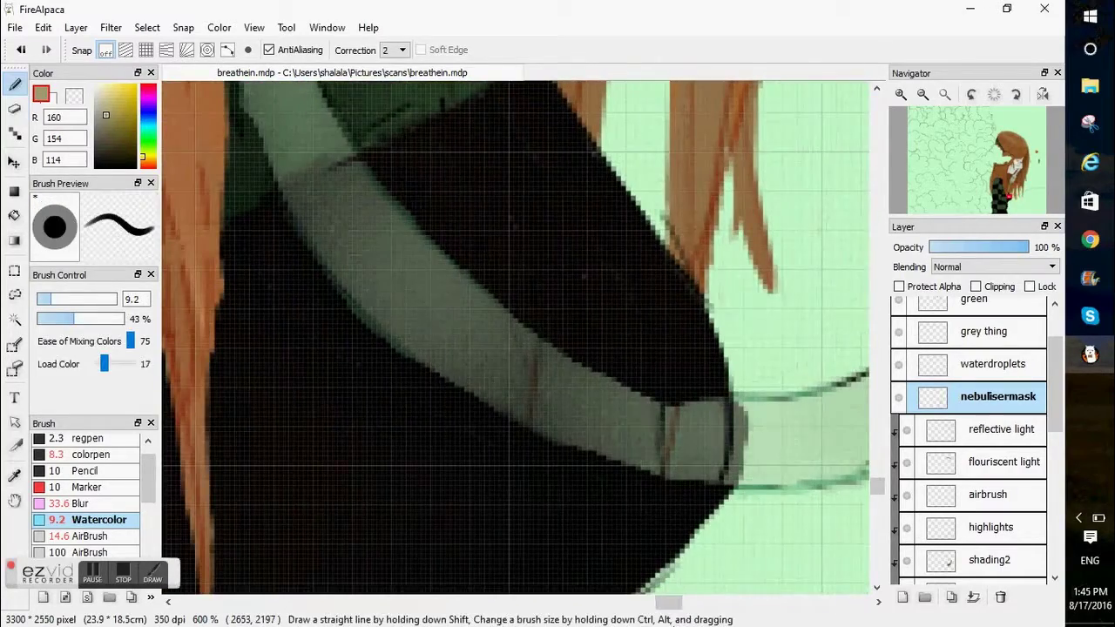
alt+click(759, 420)
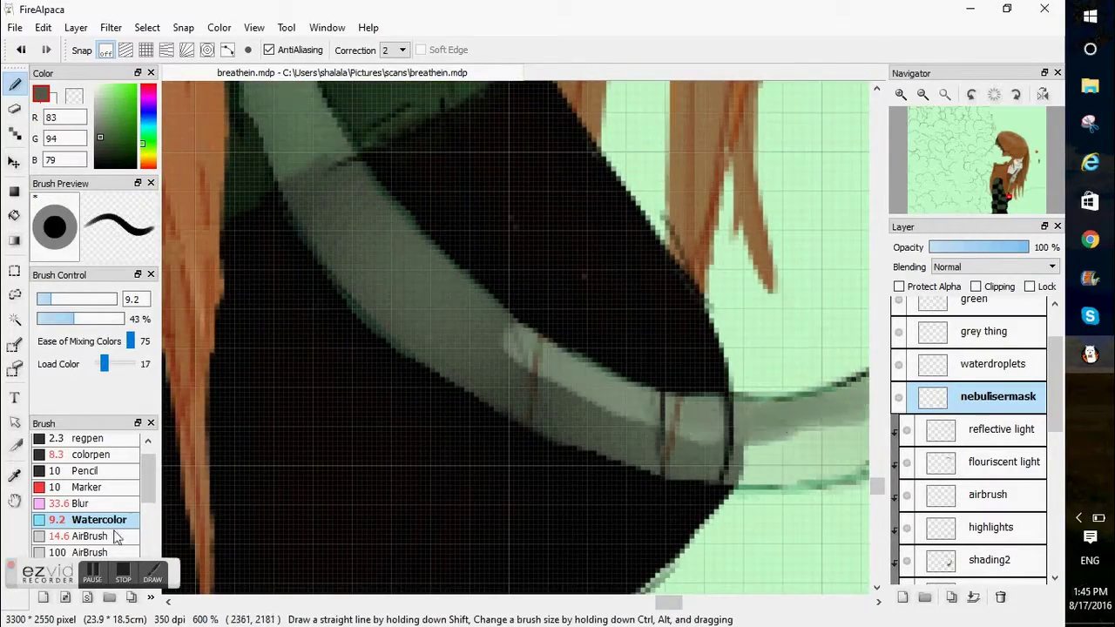
click(80, 504)
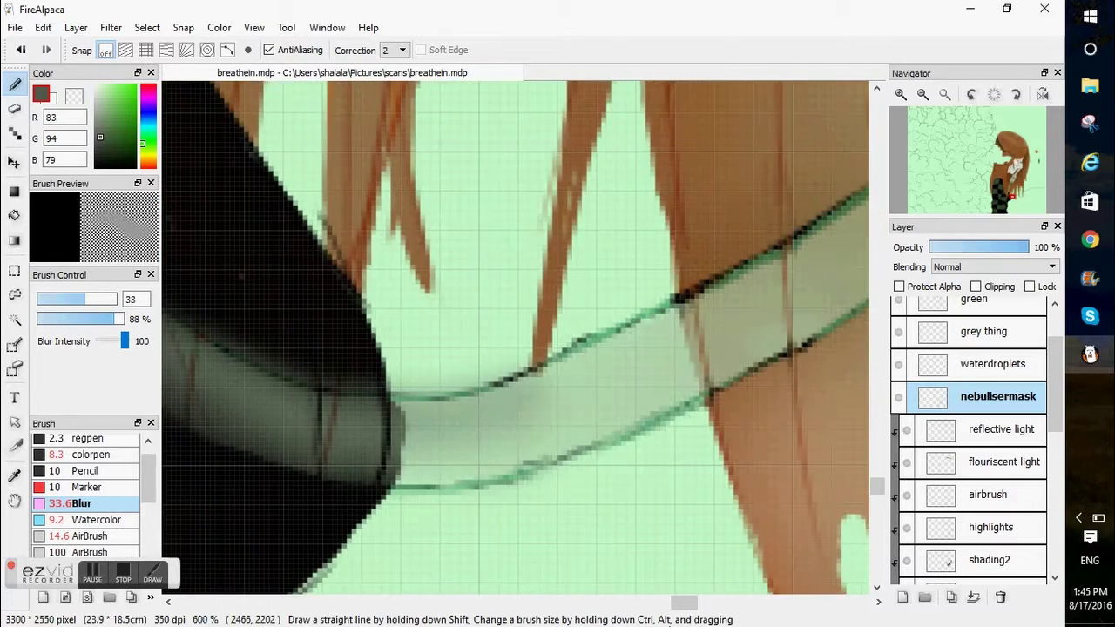
- Erase the pen lines crossing the tube over the jacket and pick light green (RGB 152, 186, 151) for the colorpen on the pen layer
key(e)
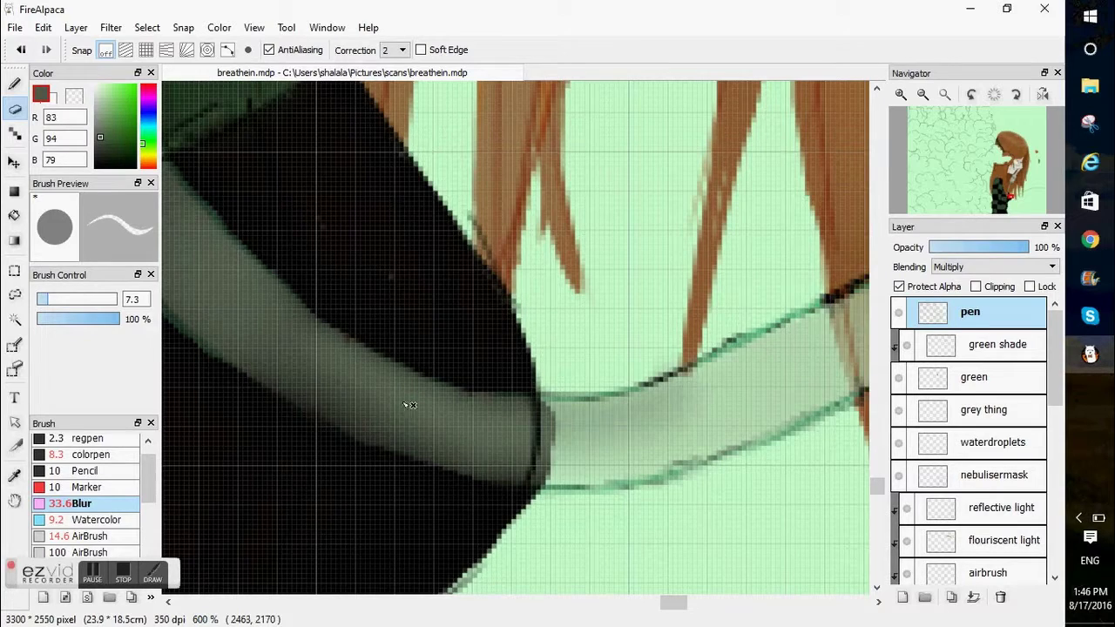
key(b)
alt+click(592, 425)
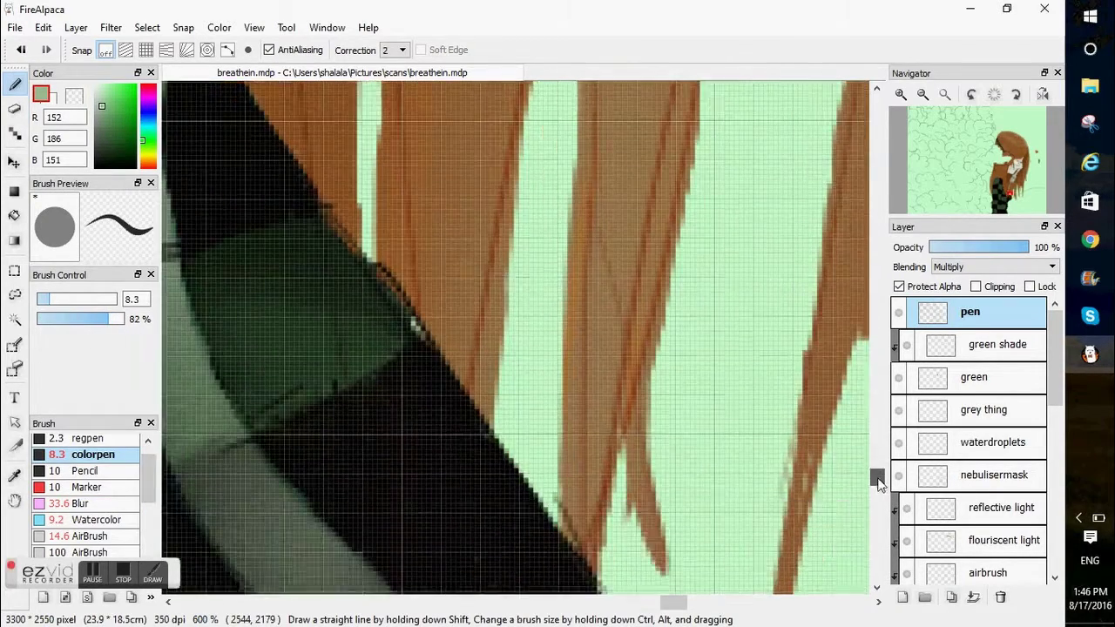
- Name the new layer between skin and sketch "background" and show the whole canvas
click(923, 95)
click(923, 95)
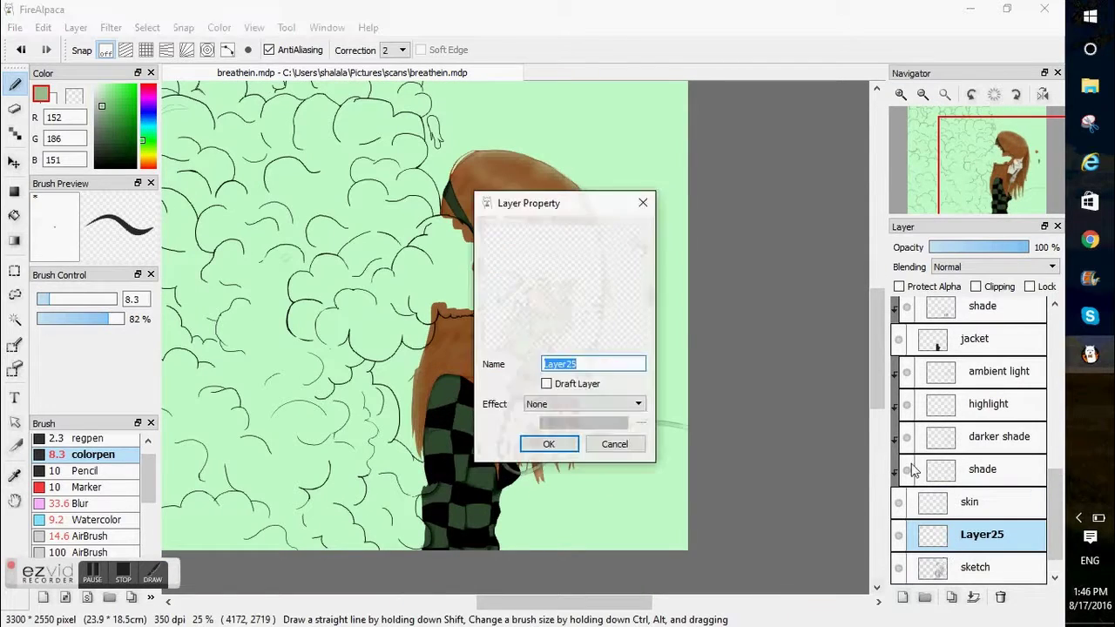
text(backgro)
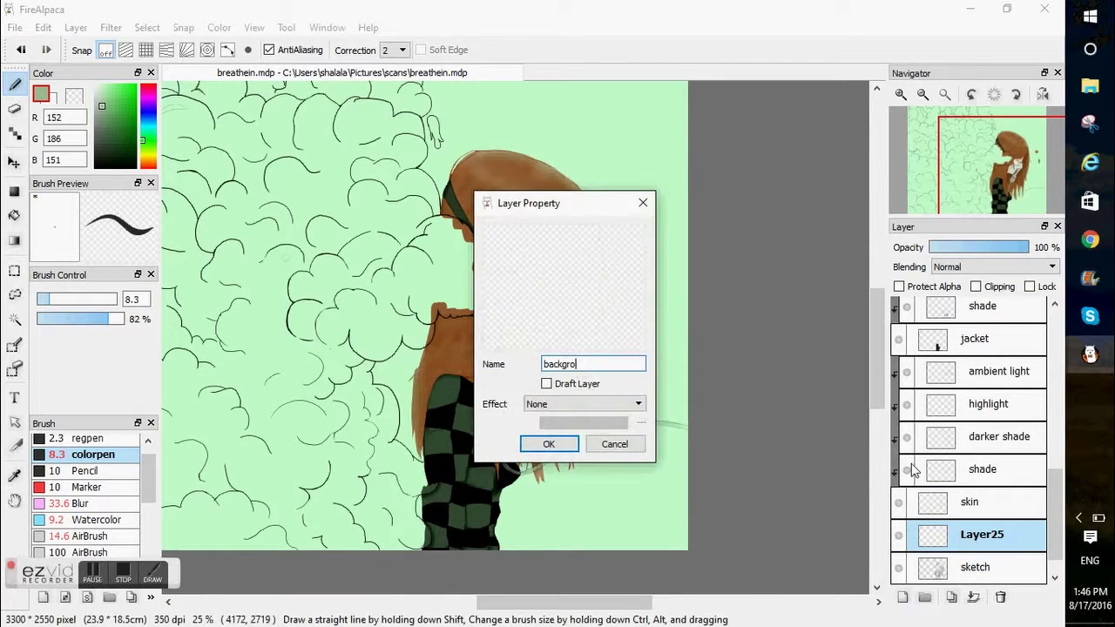
text(und)
key(Return)
drag(602, 603, 560, 613)
click(945, 95)
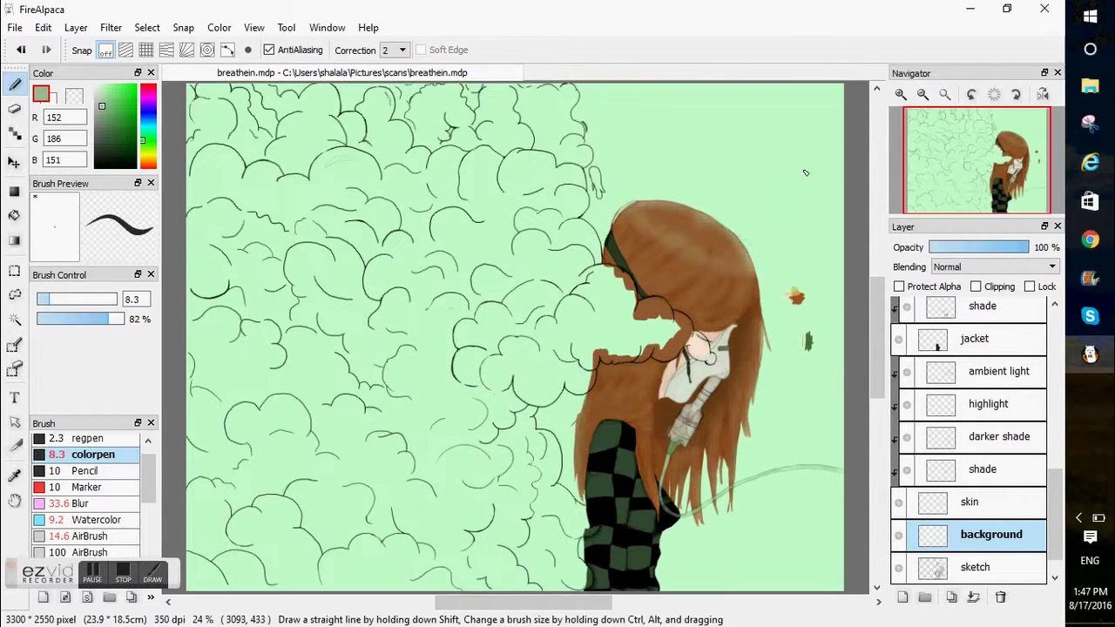
- Paint the upper part of the background dark green (RGB 29, 67, 33) with the Watercolor brush at size 199 and 94% opacity
click(119, 148)
drag(148, 496, 146, 505)
click(99, 494)
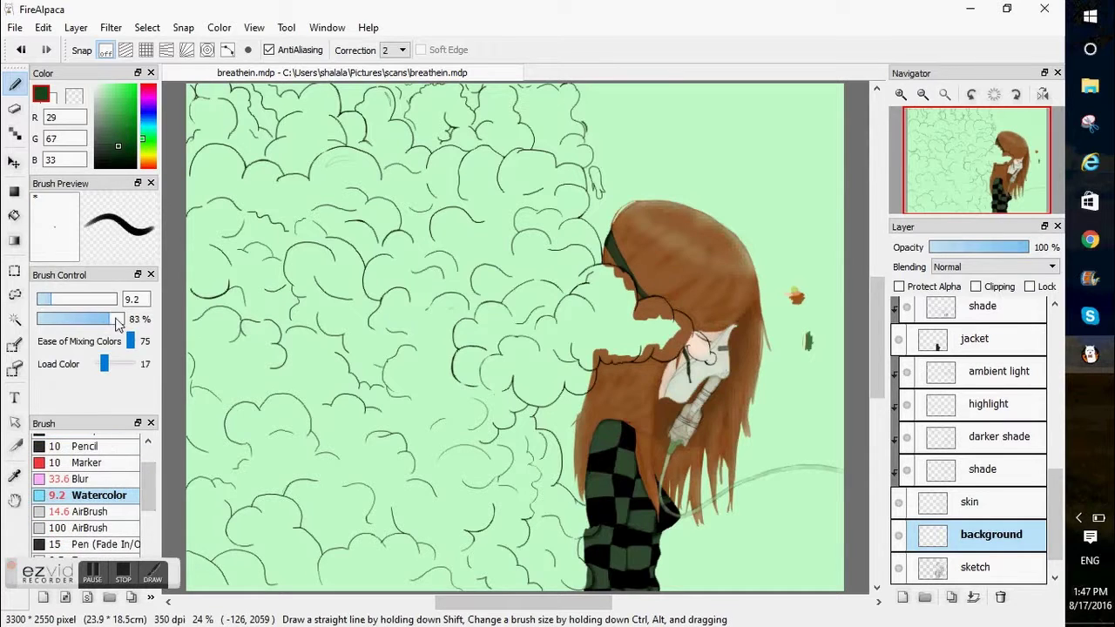
click(118, 319)
click(114, 299)
drag(395, 95, 370, 161)
click(117, 299)
mouse_move(262, 183)
mouse_down()
mouse_move(519, 122)
mouse_move(836, 101)
mouse_up()
drag(646, 164, 840, 126)
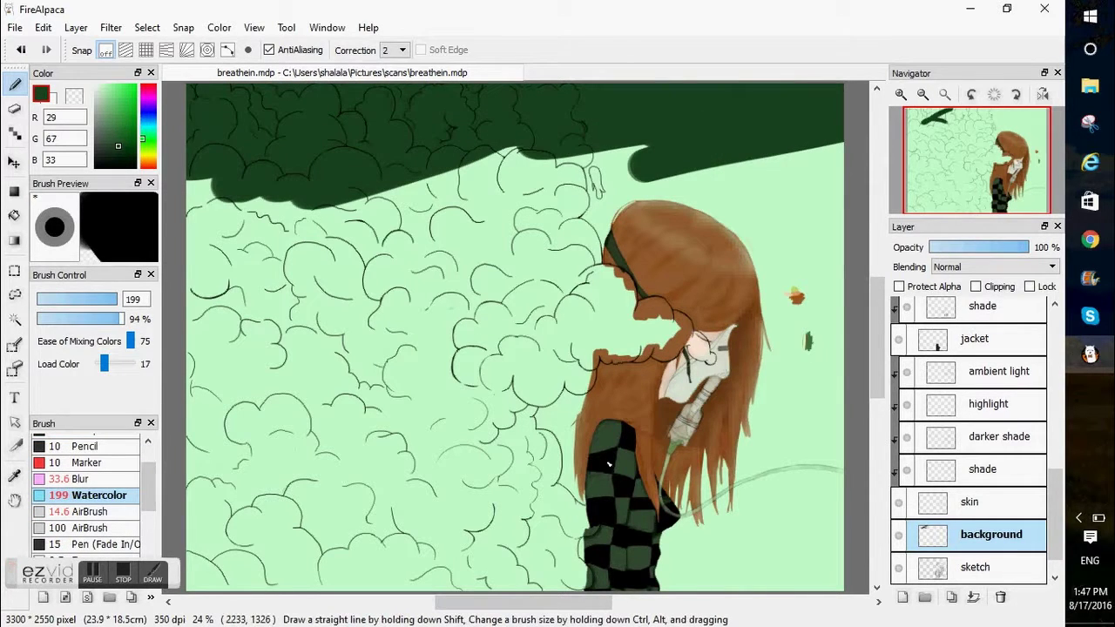
- Choose a darker, near-black green and cover the background behind the smoke clouds and the figure with it
click(119, 153)
click(107, 160)
drag(205, 222, 383, 157)
mouse_move(387, 81)
mouse_down()
mouse_move(488, 218)
mouse_move(679, 174)
mouse_move(810, 505)
mouse_move(793, 158)
mouse_up()
mouse_move(325, 224)
mouse_down()
mouse_move(278, 367)
mouse_move(512, 314)
mouse_move(294, 508)
mouse_move(456, 541)
mouse_move(367, 553)
mouse_move(590, 404)
mouse_move(428, 400)
mouse_move(532, 460)
mouse_up()
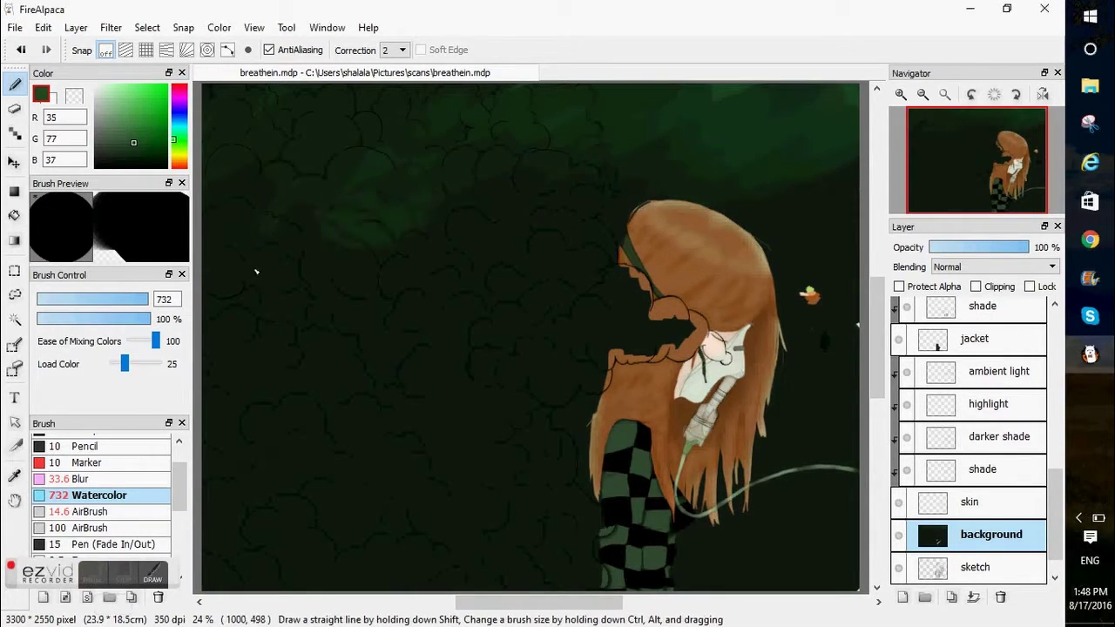
- Spread green (RGB 35, 77, 37) over the upper background and around the figure with the 732 Watercolor brush
mouse_move(609, 200)
mouse_down()
mouse_move(418, 348)
mouse_move(411, 412)
mouse_move(746, 169)
mouse_move(775, 231)
mouse_up()
click(132, 127)
mouse_move(667, 280)
mouse_down()
mouse_move(522, 409)
mouse_move(627, 191)
mouse_move(671, 346)
mouse_move(740, 461)
mouse_move(706, 500)
mouse_move(641, 302)
mouse_move(721, 505)
mouse_up()
click(134, 108)
click(134, 90)
mouse_move(709, 421)
mouse_down()
mouse_move(774, 329)
mouse_move(561, 376)
mouse_move(772, 310)
mouse_up()
drag(120, 93, 106, 86)
mouse_move(647, 280)
mouse_down()
mouse_move(791, 418)
mouse_move(610, 436)
mouse_move(566, 227)
mouse_move(662, 331)
mouse_move(625, 411)
mouse_move(644, 305)
mouse_move(558, 509)
mouse_up()
click(82, 479)
drag(102, 298, 153, 300)
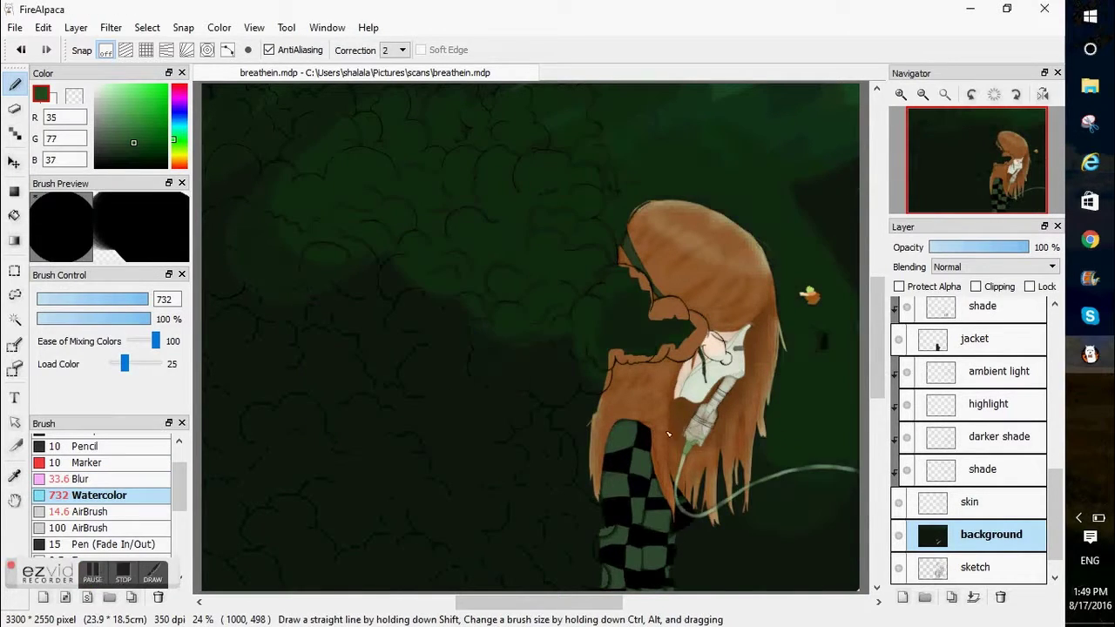
- Build a glow around the figure with broad Watercolor strokes in progressively brighter greens
drag(751, 530, 823, 252)
click(133, 128)
mouse_move(540, 409)
mouse_down()
mouse_move(575, 203)
mouse_move(590, 517)
mouse_move(502, 392)
mouse_up()
click(134, 103)
mouse_move(652, 283)
mouse_down()
mouse_move(756, 384)
mouse_move(566, 436)
mouse_move(592, 518)
mouse_up()
click(133, 90)
mouse_move(709, 420)
mouse_down()
mouse_move(618, 440)
mouse_move(736, 344)
mouse_move(762, 470)
mouse_up()
- Paint the inner glow closest to the figure in increasingly pale greens up to white (RGB 255, 255, 255)
click(107, 87)
mouse_move(646, 280)
mouse_down()
mouse_move(540, 375)
mouse_move(685, 354)
mouse_move(601, 490)
mouse_up()
click(96, 88)
drag(601, 296, 594, 261)
click(95, 87)
click(94, 85)
mouse_move(636, 340)
mouse_down()
mouse_move(779, 340)
mouse_move(638, 454)
mouse_move(740, 531)
mouse_move(648, 287)
mouse_move(562, 436)
mouse_up()
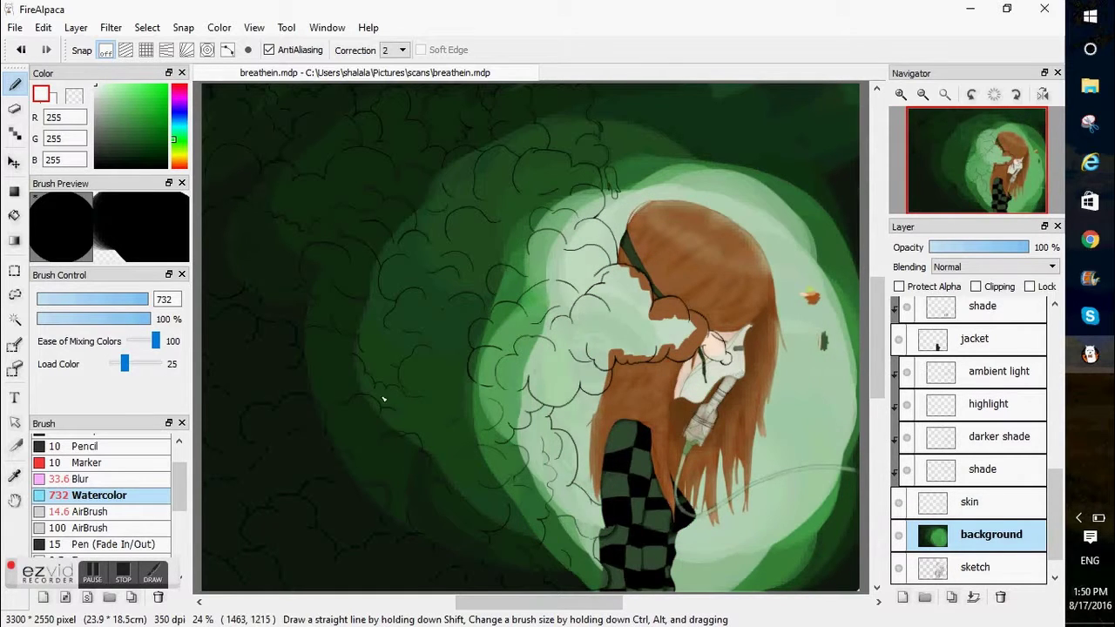
- Enlarge the Blur brush and soften the green bands of the background behind the smoke clouds
click(87, 479)
click(131, 299)
key(])
key(])
key(])
key(])
drag(220, 313, 532, 401)
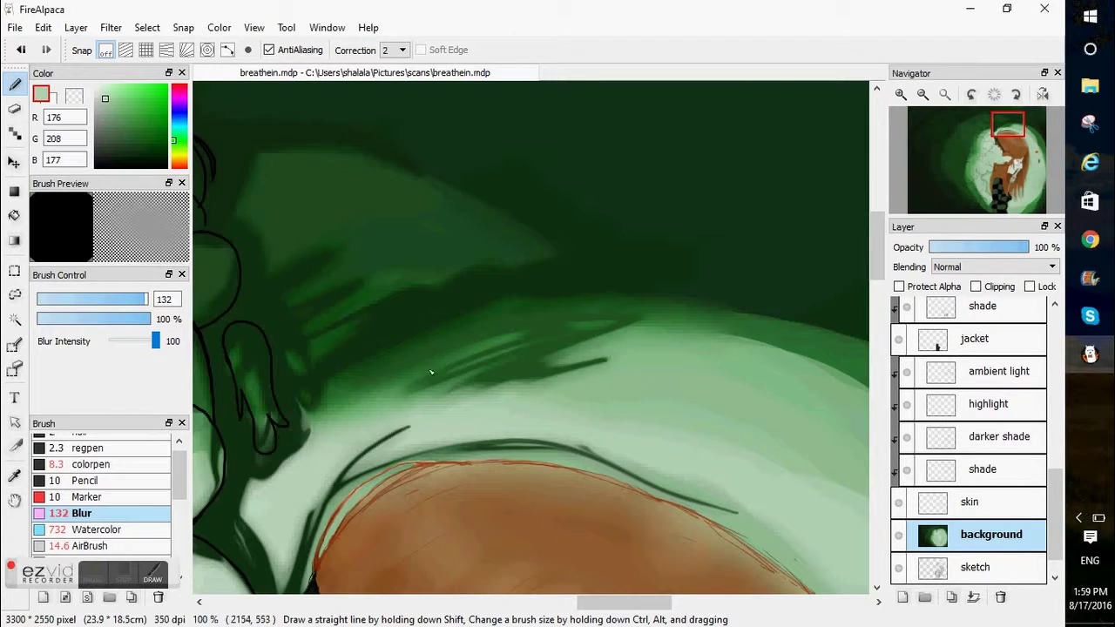
- Soften the glow bands above the figure's head with the Blur brush at size 147
drag(627, 349, 522, 350)
mouse_move(253, 522)
mouse_down()
mouse_move(366, 487)
mouse_move(771, 522)
mouse_up()
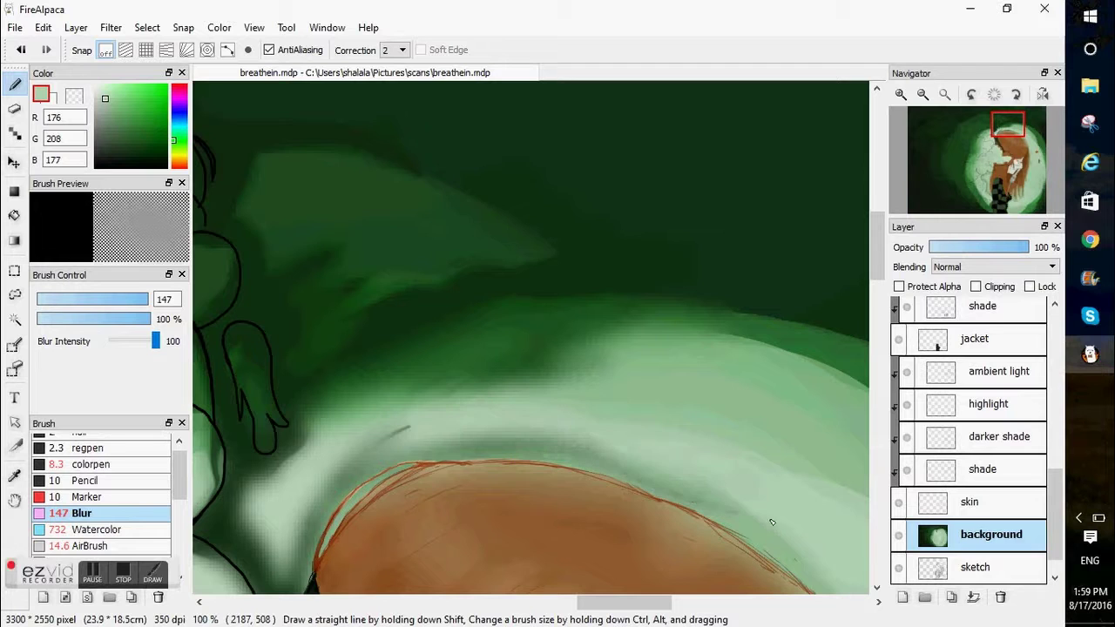
drag(759, 320, 858, 359)
drag(614, 602, 667, 603)
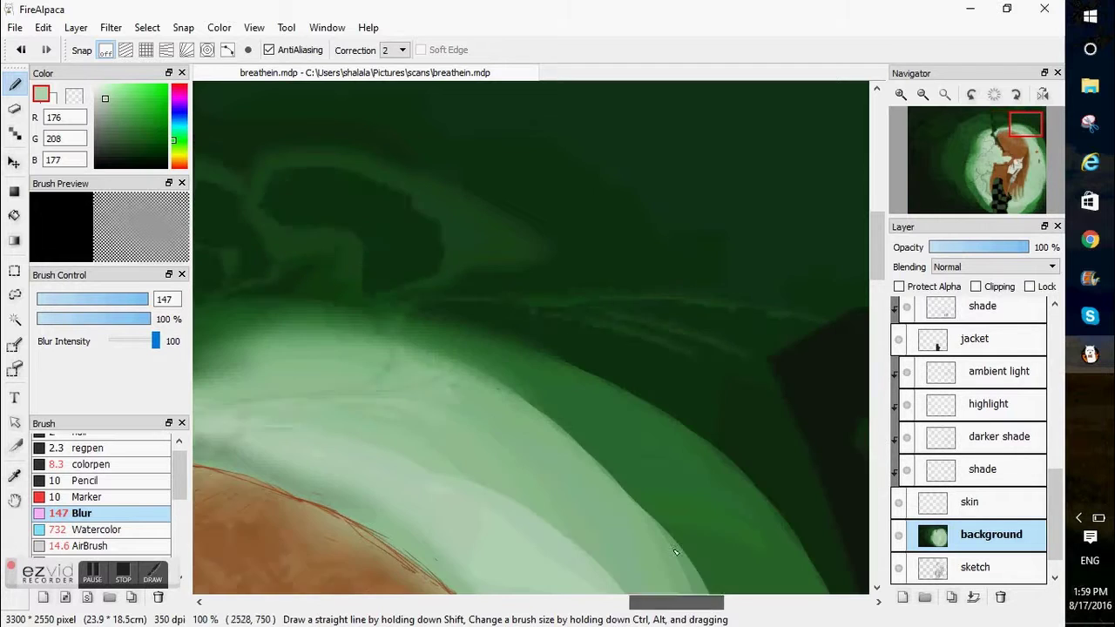
- Blur the hard edges between the green bands on the glow's upper right side
drag(662, 527, 536, 413)
drag(785, 526, 805, 562)
drag(877, 248, 877, 311)
drag(775, 292, 858, 488)
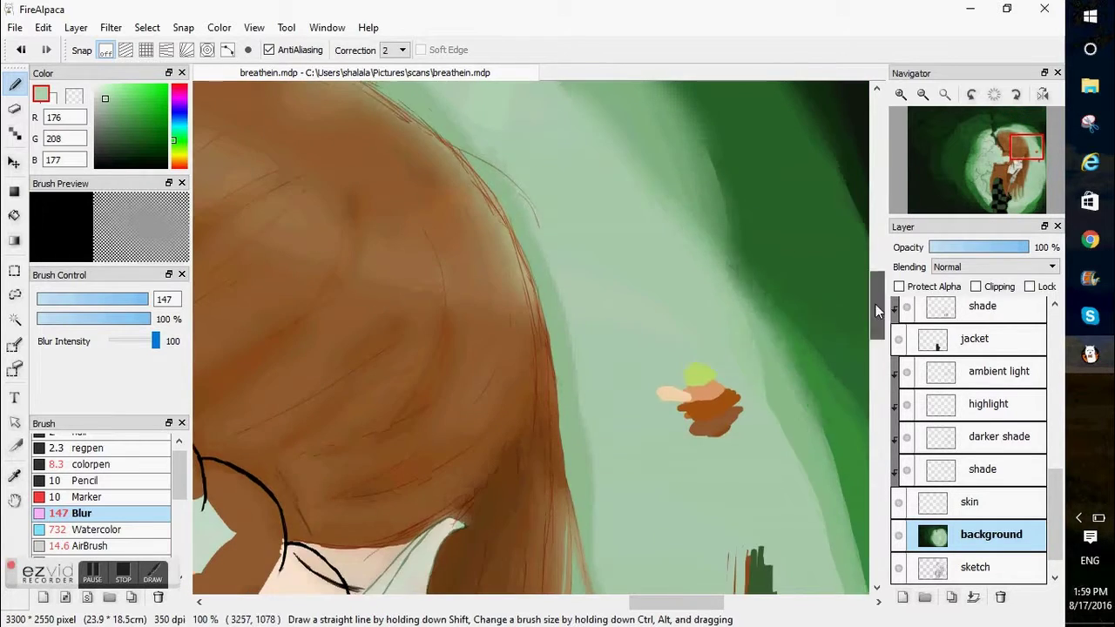
drag(877, 311, 877, 284)
drag(766, 218, 671, 130)
- Keep the background layer active and blur the glow's edge down the canvas's right side to its lower corner
drag(898, 305, 906, 355)
drag(968, 338, 955, 363)
drag(1052, 523, 1052, 559)
click(991, 502)
drag(877, 281, 876, 358)
drag(667, 603, 692, 603)
drag(684, 253, 692, 553)
drag(877, 357, 877, 413)
drag(709, 203, 522, 535)
drag(697, 603, 674, 602)
scroll(780, 508, down, 3)
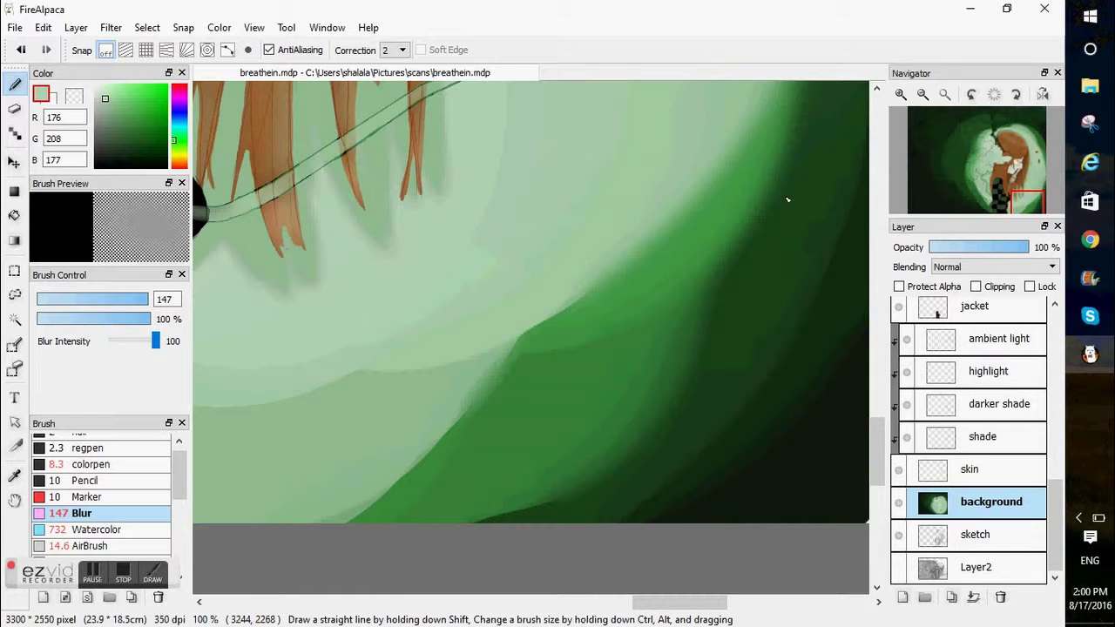
scroll(514, 543, left, 3)
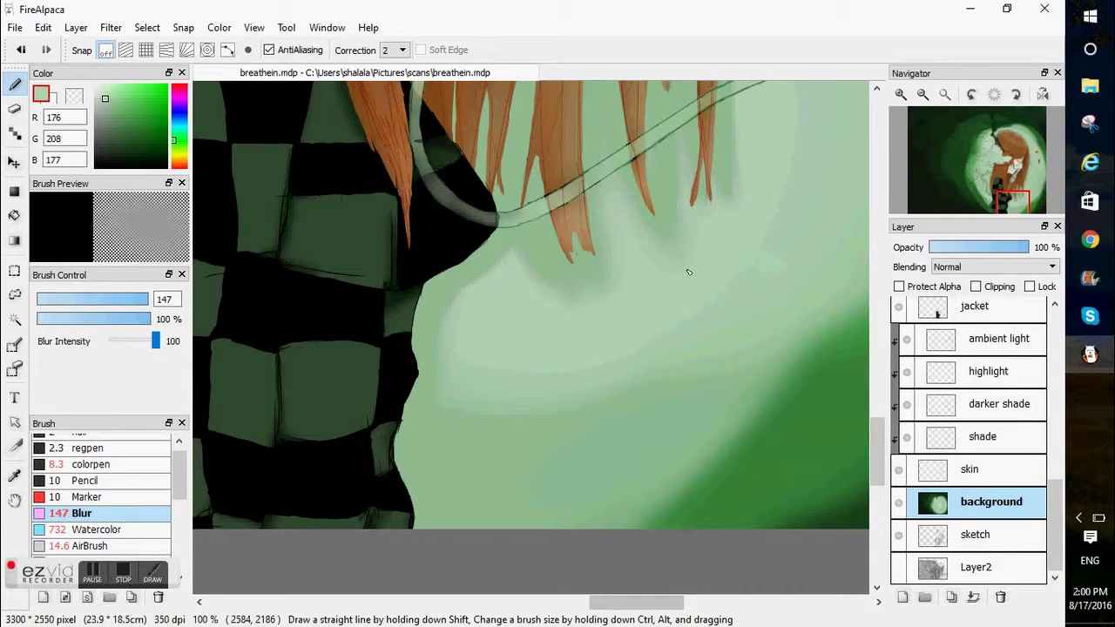
- Shade along the tube beside the hair with a sampled green (RGB 144, 188, 147) and the 31.9 Watercolor brush, and return to Blur
drag(877, 451, 878, 410)
drag(676, 602, 732, 603)
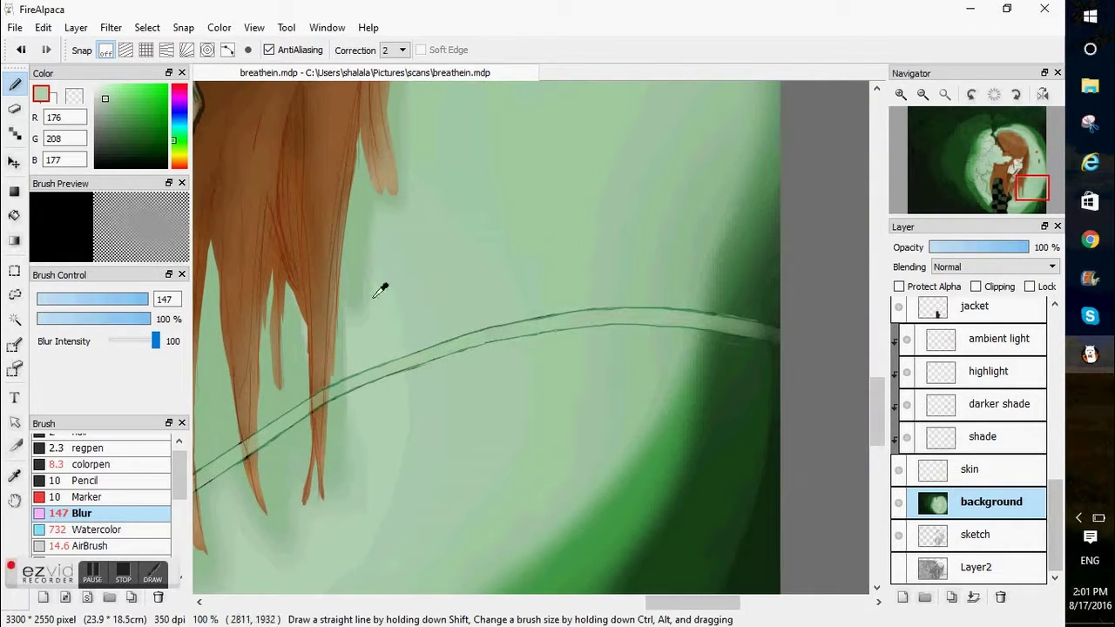
alt+click(376, 296)
click(96, 530)
drag(383, 387, 444, 366)
drag(496, 348, 566, 331)
click(21, 49)
click(21, 50)
click(100, 299)
mouse_move(349, 393)
mouse_down()
mouse_move(470, 359)
mouse_move(775, 340)
mouse_up()
click(110, 519)
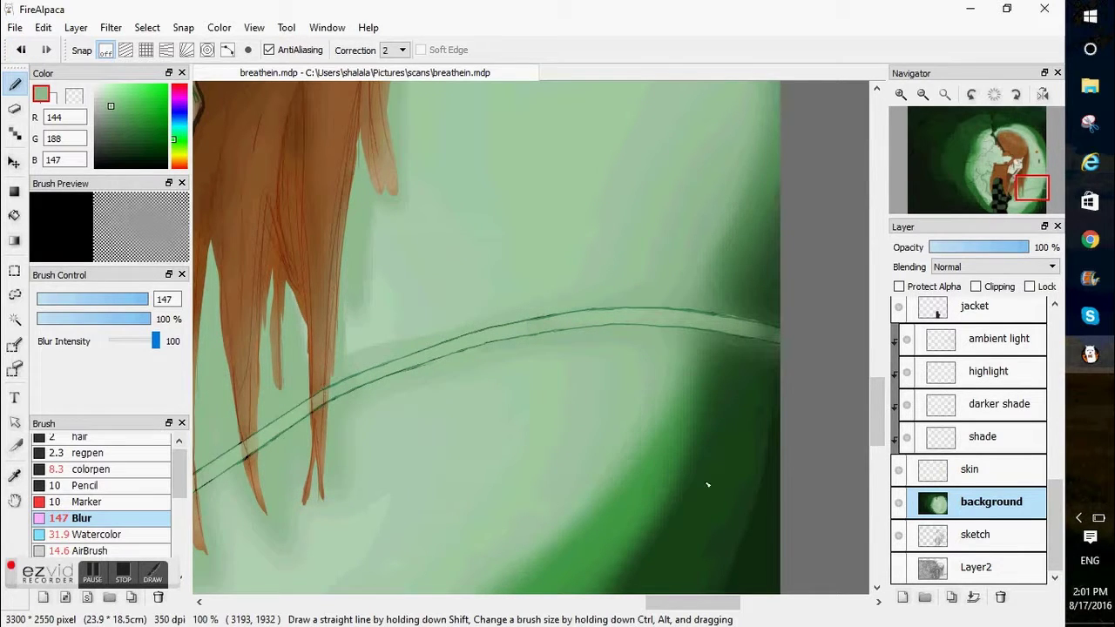
- Examine the whole painting with its blurred background
click(923, 94)
click(923, 95)
click(923, 94)
click(923, 94)
click(901, 94)
click(900, 94)
click(901, 94)
click(983, 185)
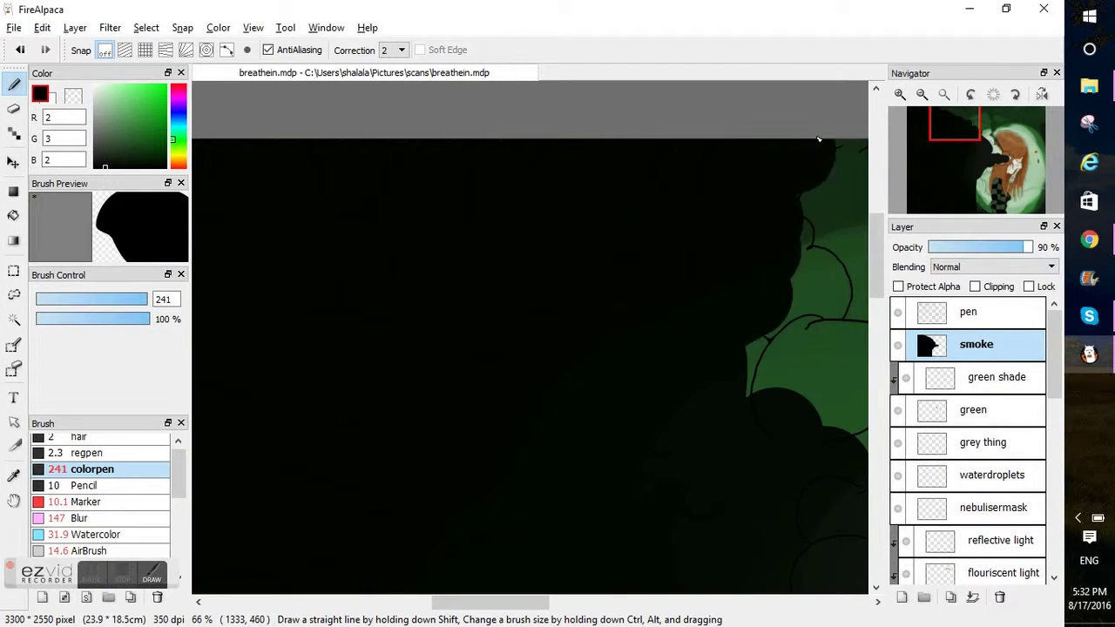
- Fill the upper right part of the smoke layer's clouds with near-black (RGB 2, 3, 2), using the colorpen at size 103
drag(818, 138, 825, 117)
drag(536, 602, 591, 602)
mouse_move(523, 331)
mouse_down()
mouse_move(587, 465)
mouse_move(612, 429)
mouse_move(566, 218)
mouse_move(589, 207)
mouse_move(625, 233)
mouse_move(641, 265)
mouse_up()
click(14, 109)
click(14, 84)
click(135, 298)
click(21, 51)
drag(666, 332, 613, 164)
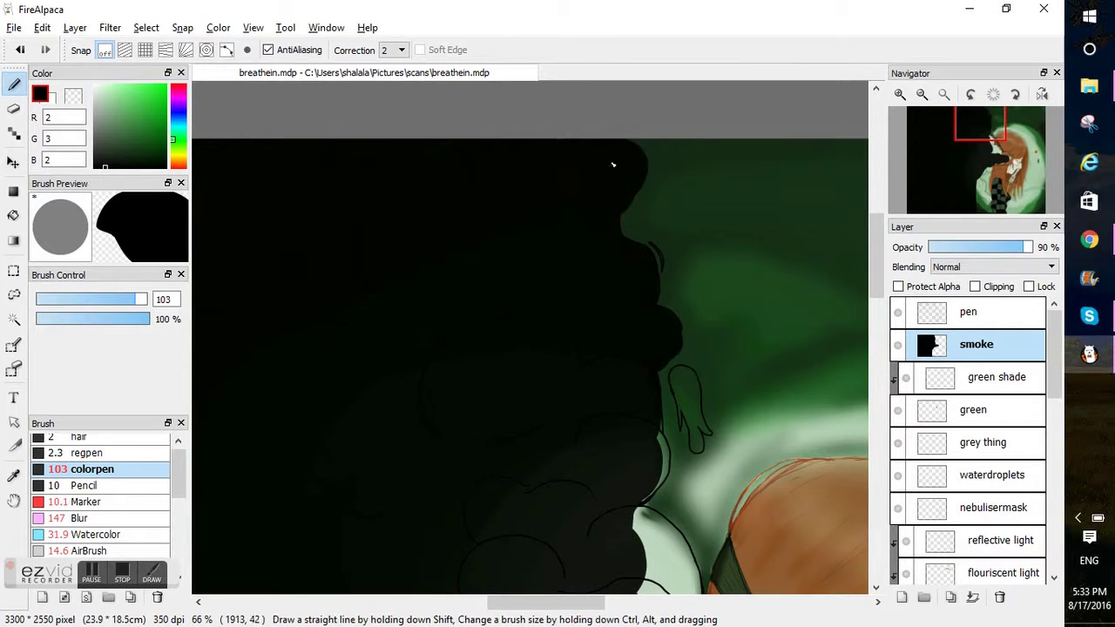
- Refine the smoke's upper right outline with the 2.3 regpen and the eraser at size 7.3
key(e)
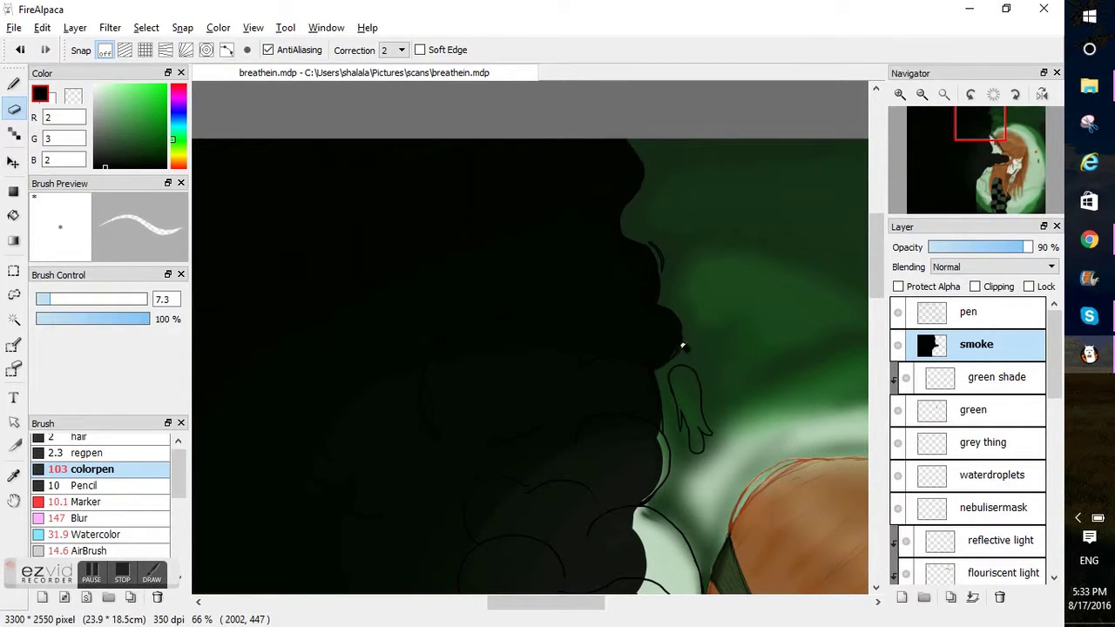
click(900, 94)
click(899, 94)
drag(876, 210, 876, 201)
drag(568, 602, 599, 602)
key(b)
click(88, 453)
drag(605, 207, 595, 185)
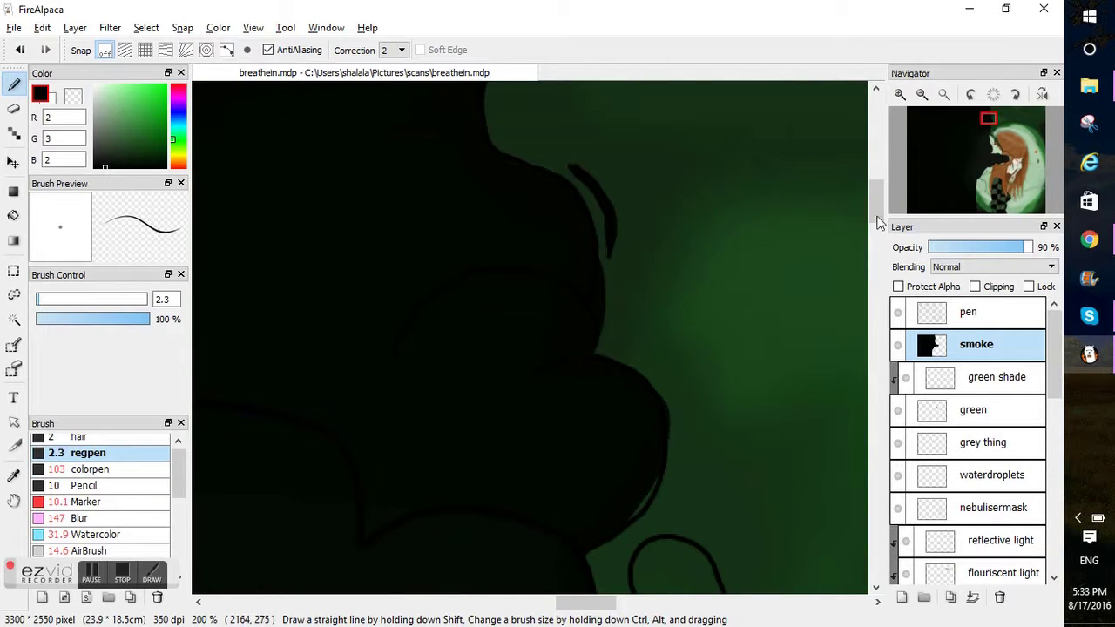
drag(877, 223, 878, 247)
drag(622, 209, 607, 237)
key(e)
drag(642, 115, 638, 142)
- Fill the small detached smoke wisp with near-black, using the colorpen at size 22.4
key(b)
key(super+s)
click(92, 469)
click(62, 302)
click(54, 300)
drag(654, 311, 659, 379)
click(85, 300)
mouse_move(640, 277)
mouse_down()
mouse_move(647, 345)
mouse_move(701, 331)
mouse_up()
- Trim the edges of the detached smoke wisp with the eraser at size 7.3
key(e)
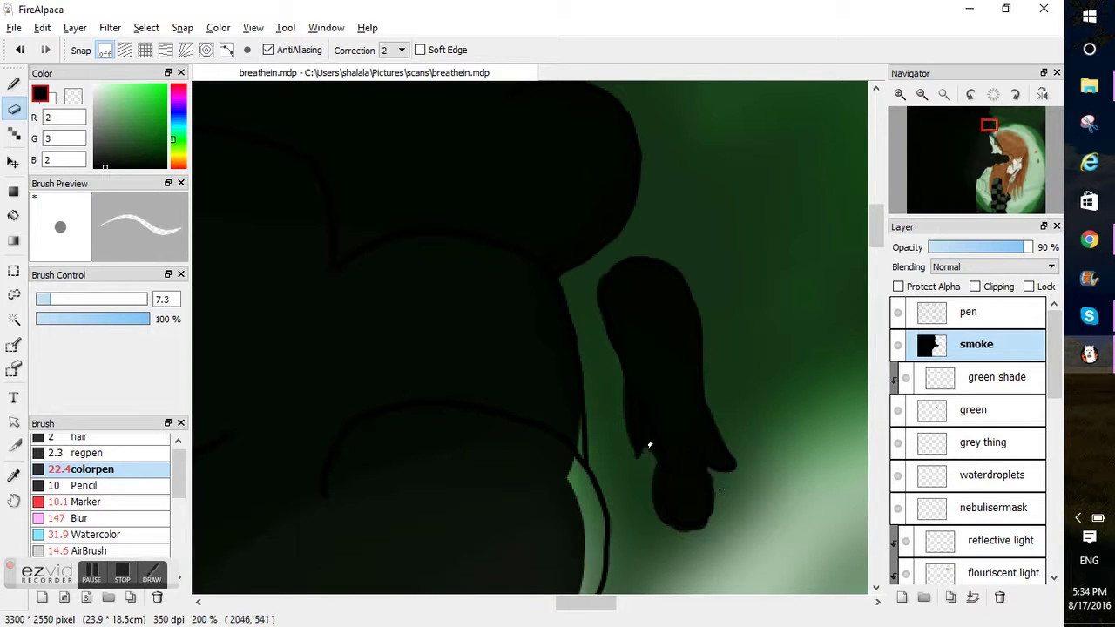
key(b)
key(e)
drag(597, 276, 601, 319)
drag(706, 361, 707, 394)
- Extend the black smoke fill out to its outline below the wisp with the colorpen at size 21.3
drag(878, 228, 877, 242)
key(b)
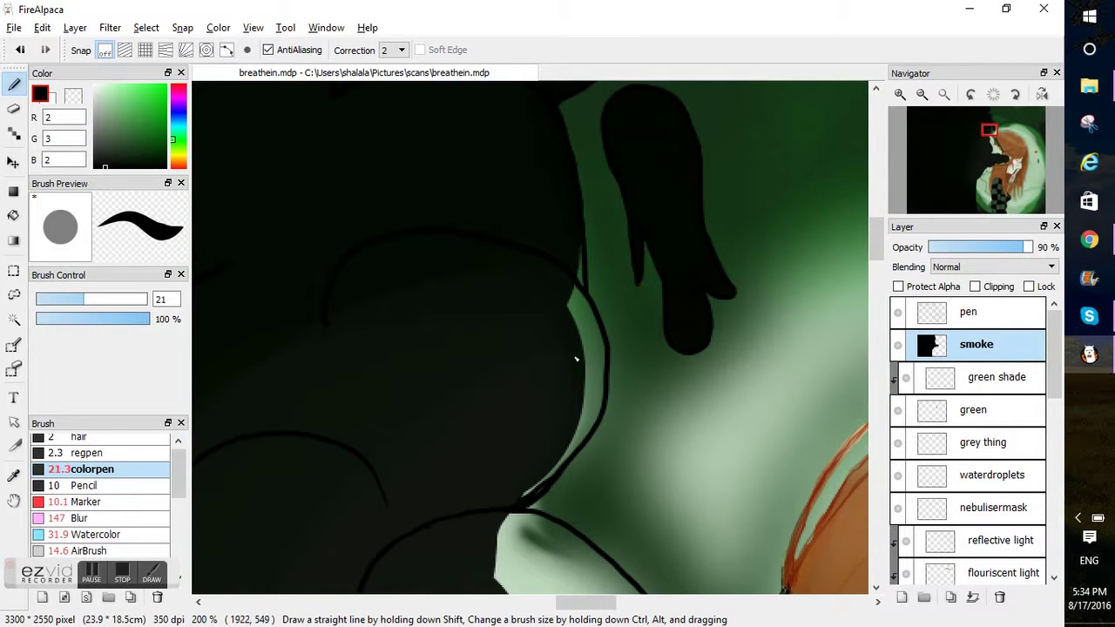
scroll(524, 490, down, 3)
mouse_move(497, 217)
mouse_down()
mouse_move(697, 409)
mouse_move(662, 583)
mouse_up()
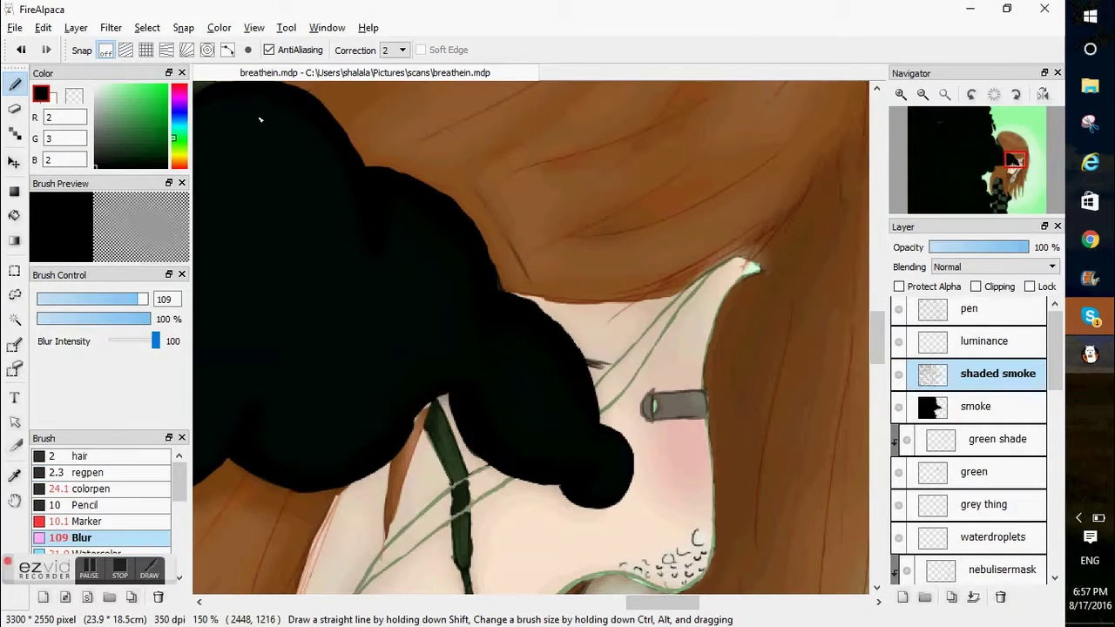
- Set the Blur brush to size 65 and soften the shading lines in the smoke clouds beside the figure
drag(633, 603, 572, 611)
drag(133, 300, 125, 302)
scroll(881, 341, up, 3)
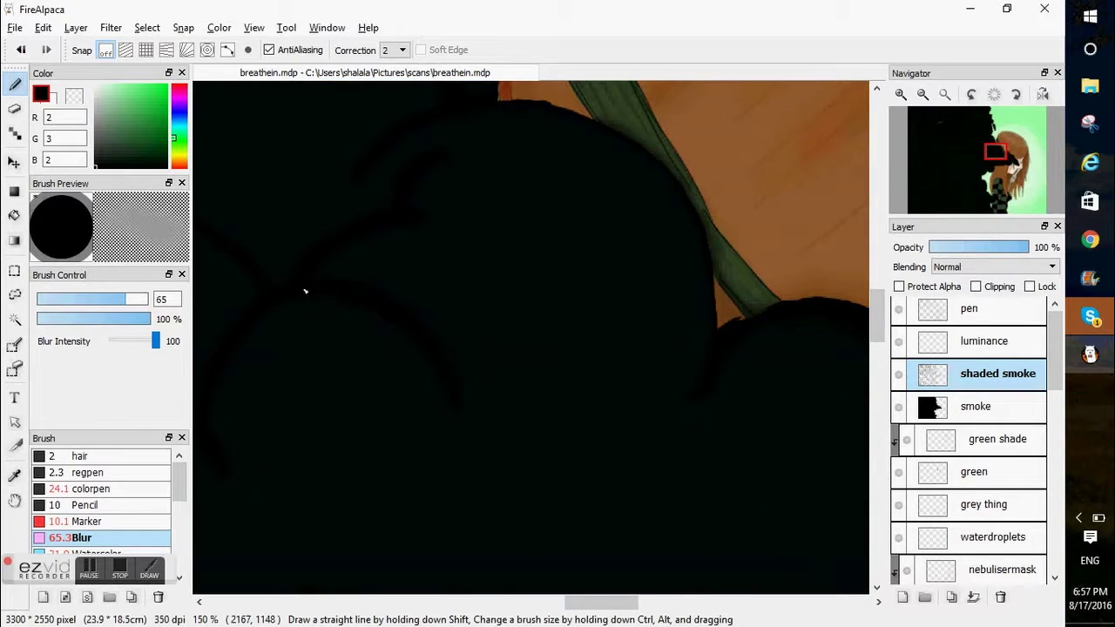
drag(880, 335, 880, 300)
drag(590, 605, 552, 606)
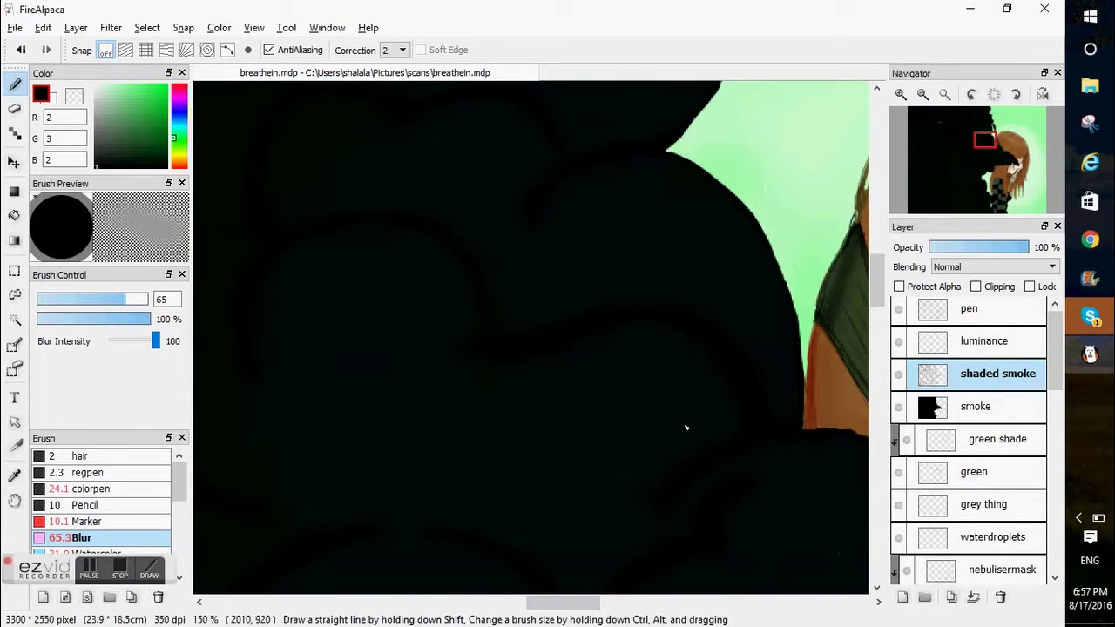
- Erase the blurred spill along the smoke's top right edge with the eraser at size 19
scroll(880, 292, up, 2)
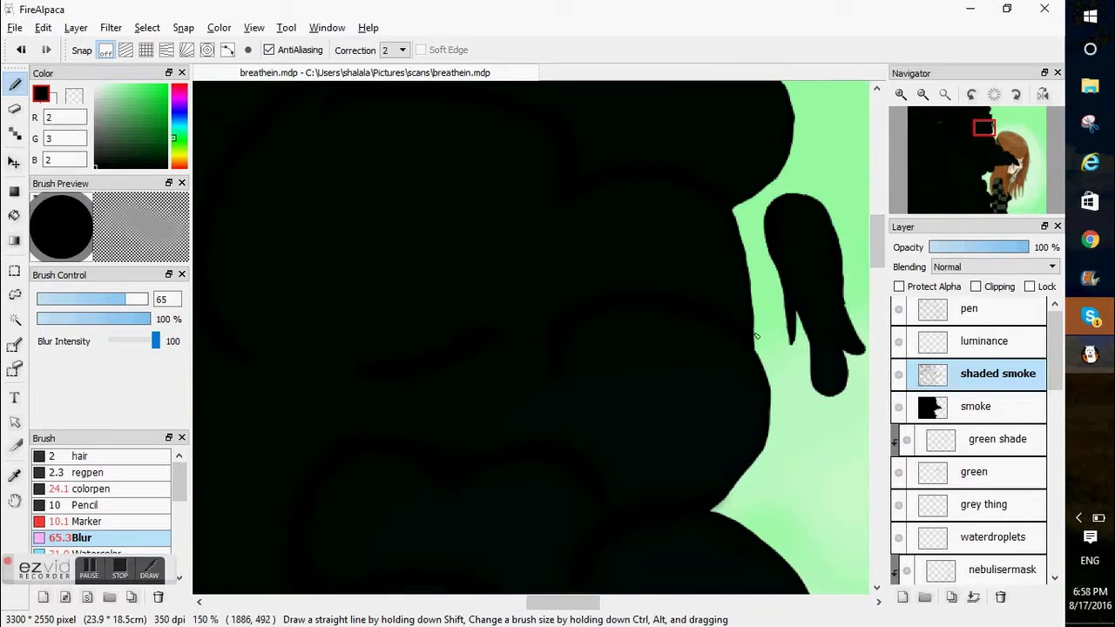
scroll(418, 453, up, 2)
scroll(550, 236, up, 5)
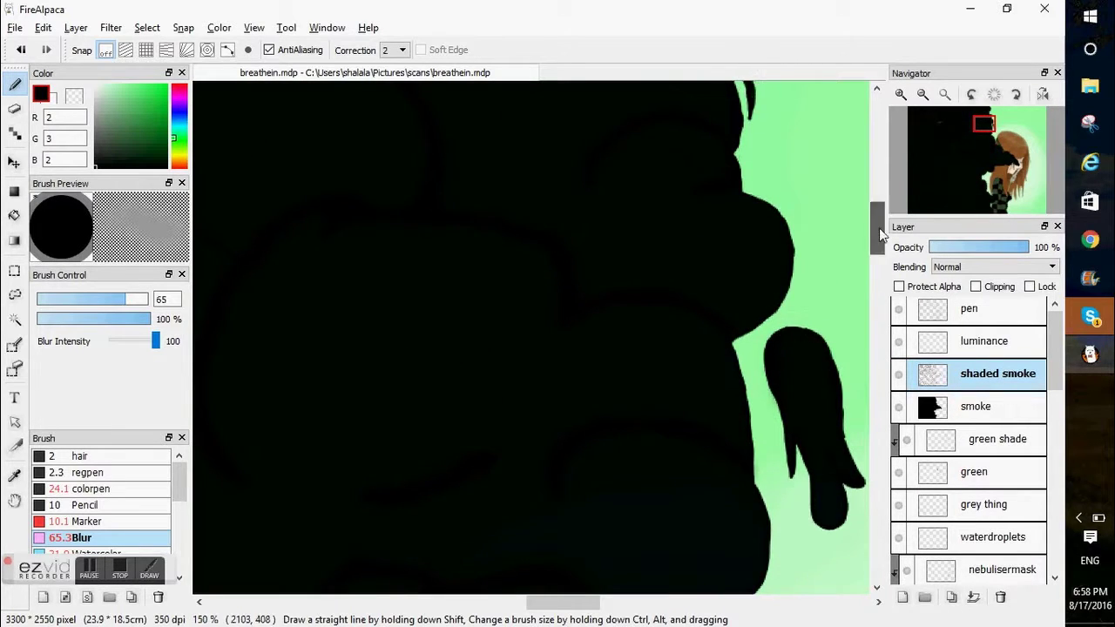
key(e)
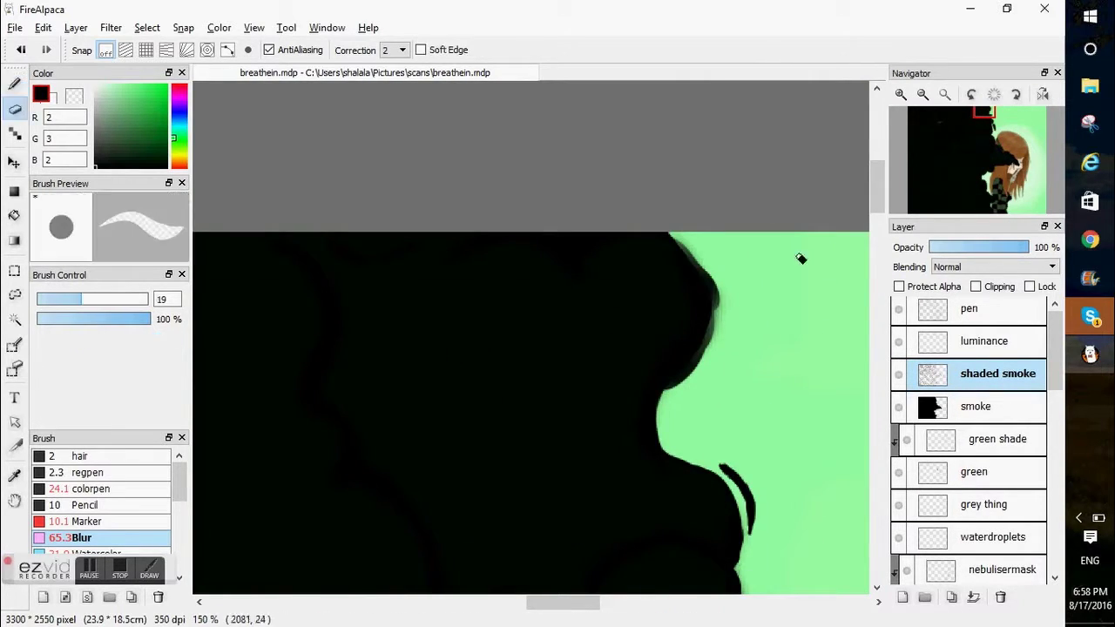
drag(700, 364, 670, 391)
- Reduce the Blur brush to size 42 and soften the smoke shading along the canvas's upper edge
key(b)
key(bracketleft)
key(bracketleft)
key(bracketleft)
key(bracketleft)
drag(292, 514, 759, 508)
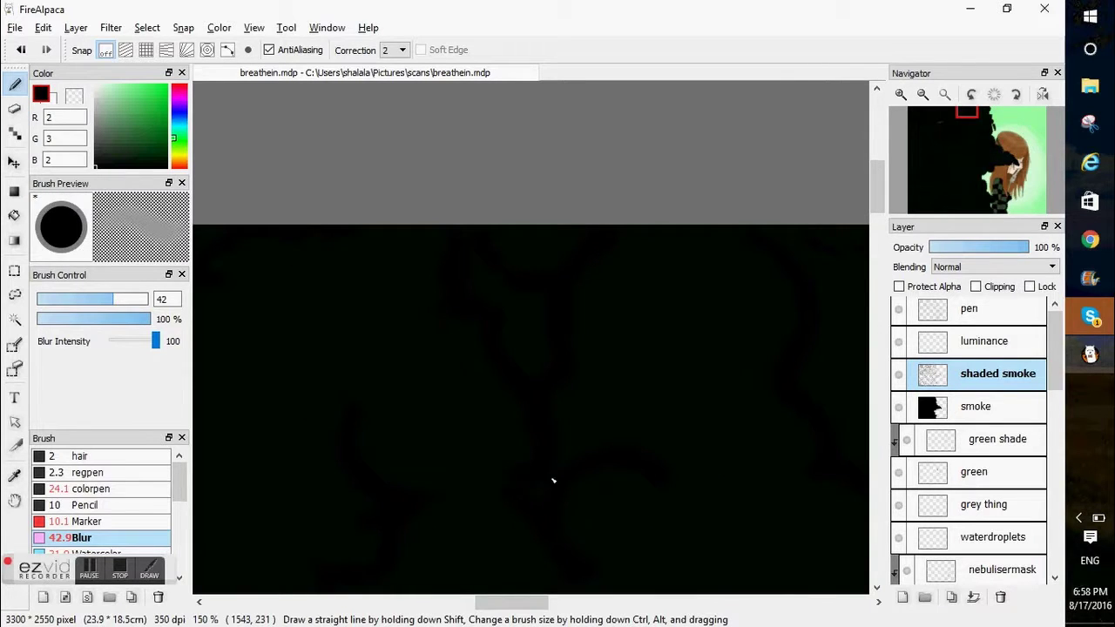
drag(533, 603, 492, 602)
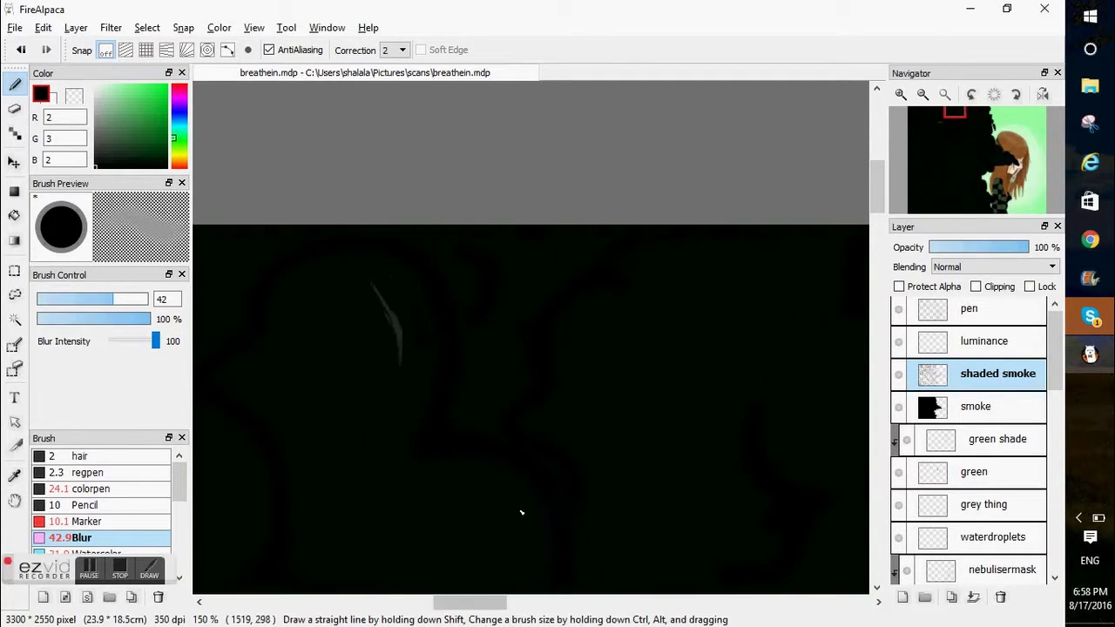
- Activate the pen layer, choose the colorpen and pick a light grey-green (RGB 152, 177, 161) near the smoke's highlight streak
click(975, 342)
click(977, 375)
click(995, 348)
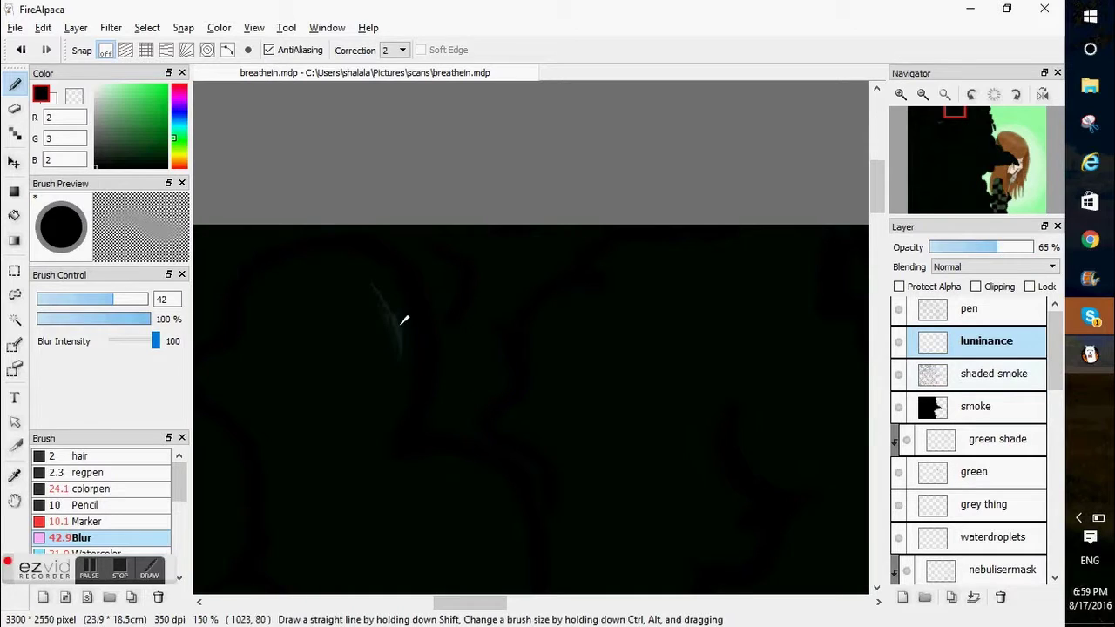
right_click(403, 319)
click(970, 310)
click(93, 489)
alt+click(398, 321)
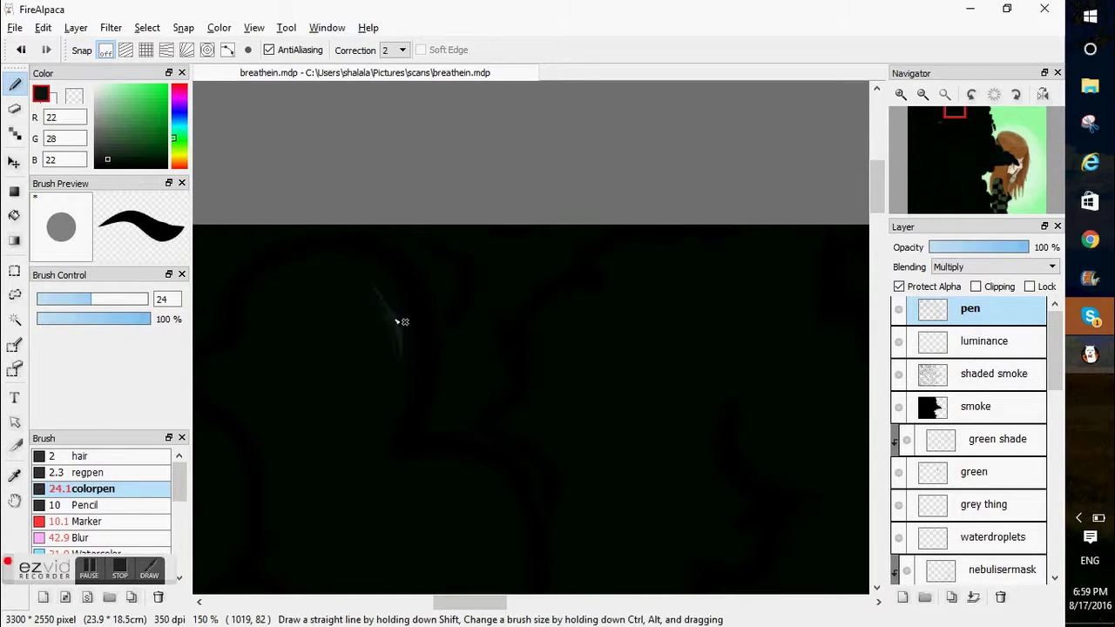
click(104, 110)
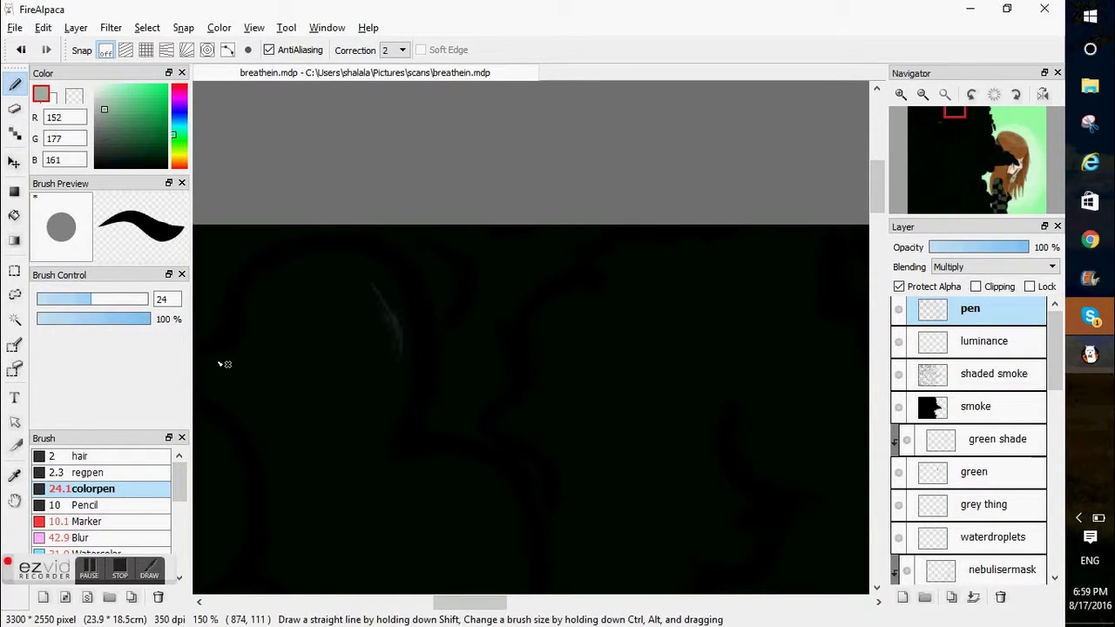
- Change the colour to dark grey-green (RGB 52, 63, 53) at the crescent smoke highlight and select the regpen
scroll(877, 252, down, 3)
drag(890, 255, 890, 246)
drag(470, 603, 424, 602)
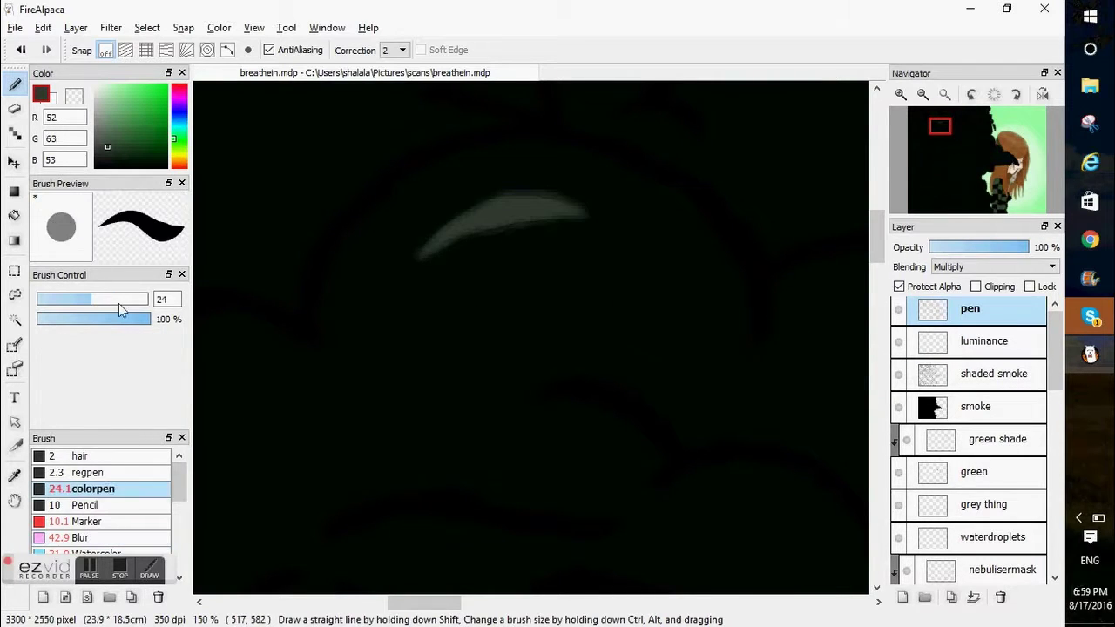
click(89, 473)
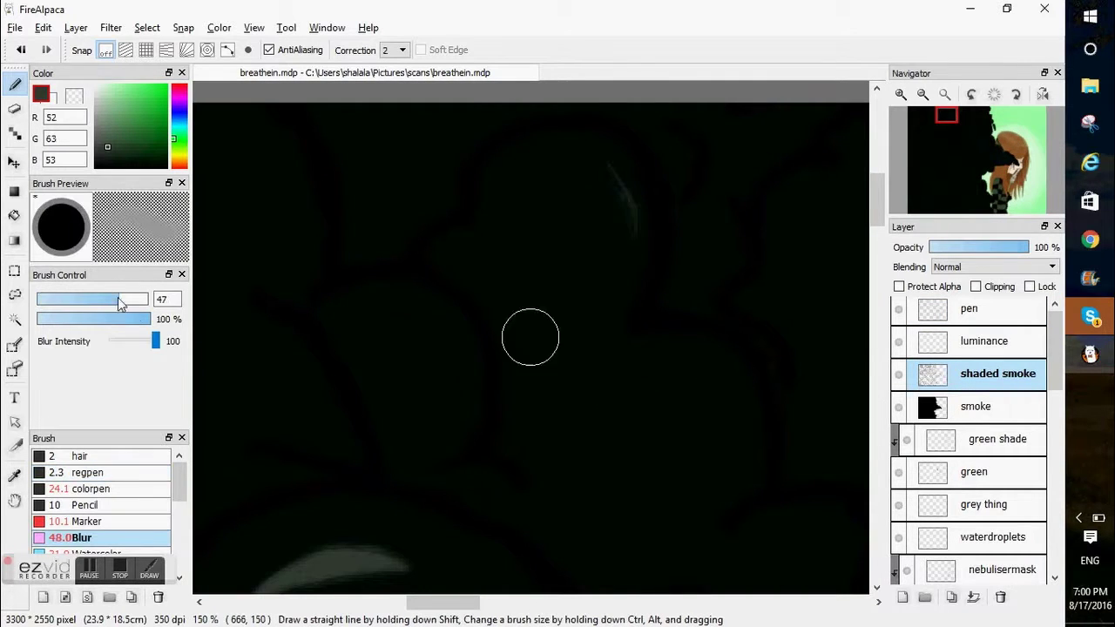
- Set the Blur brush to size 50 and soften the shaded smoke layer's lines from the upper clouds to the middle
drag(120, 301, 123, 300)
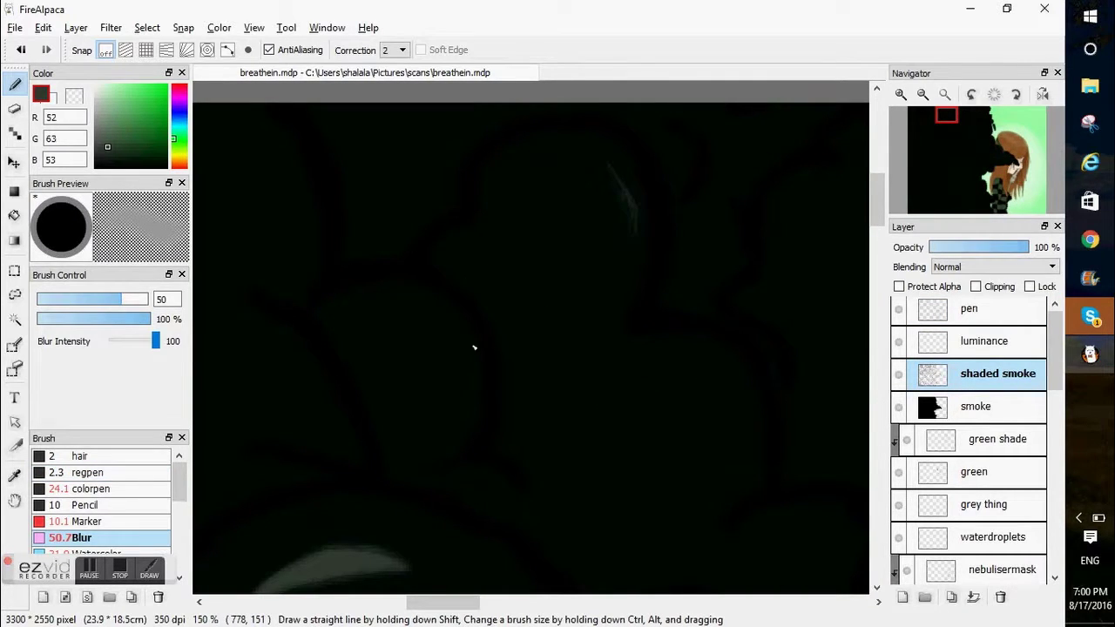
drag(426, 602, 476, 602)
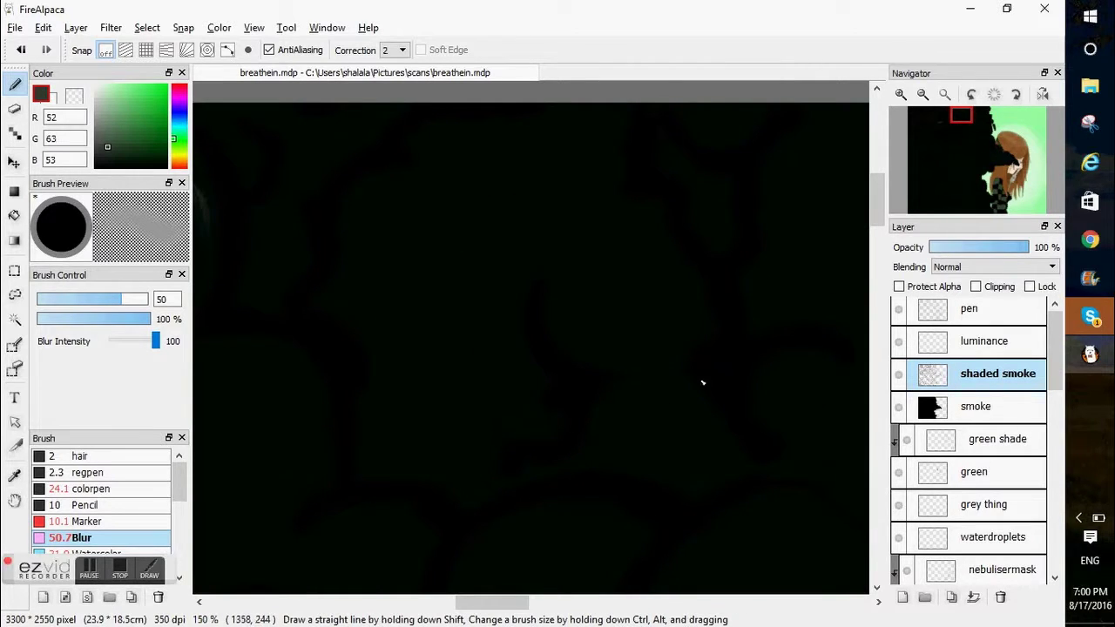
click(944, 94)
scroll(837, 161, up, 5)
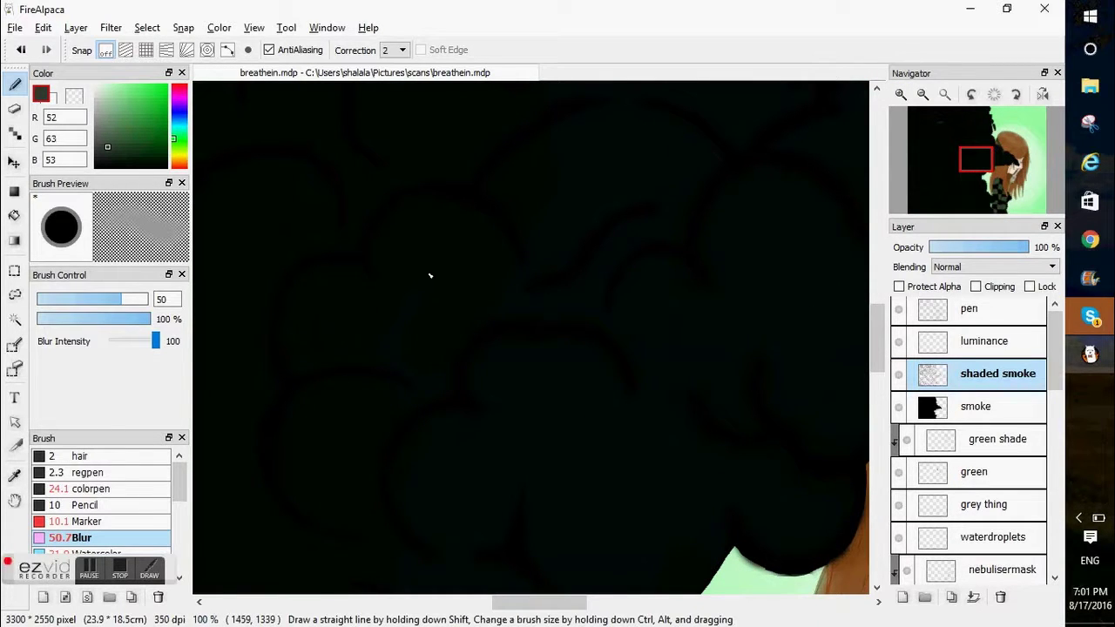
drag(879, 339, 879, 308)
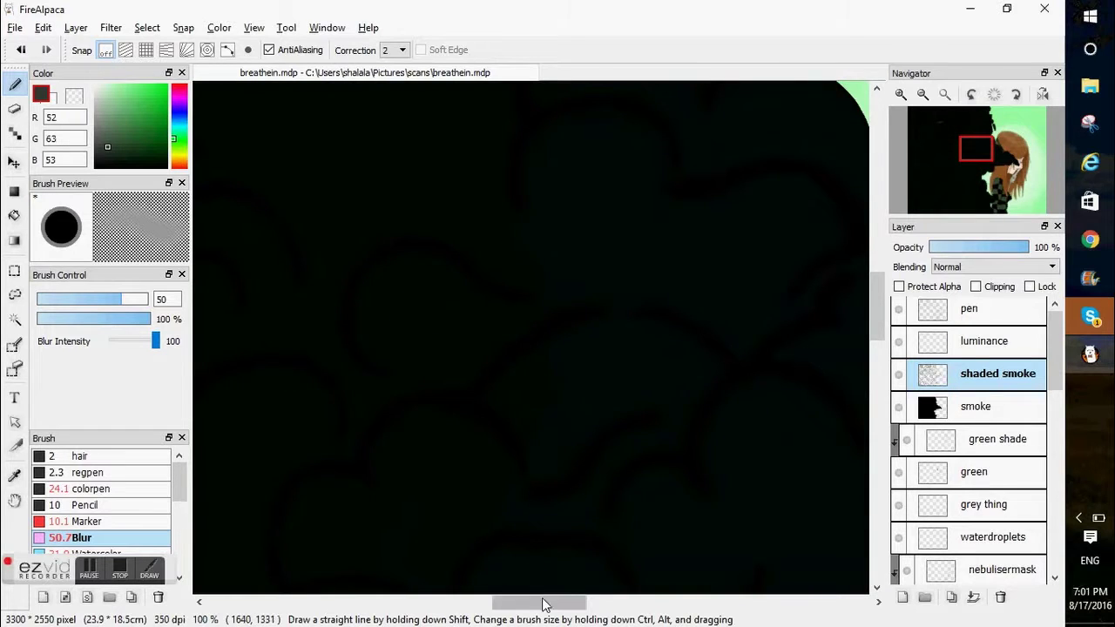
mouse_move(510, 602)
mouse_down()
mouse_move(549, 602)
mouse_move(509, 599)
mouse_up()
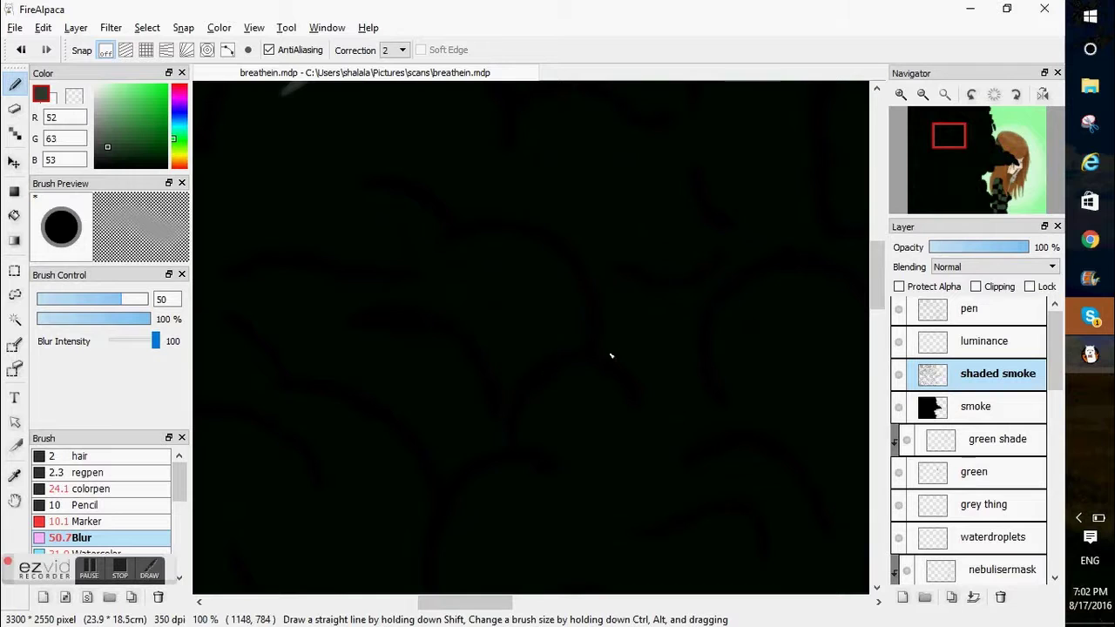
- Continue blurring the cloud shading across the upper left smoke to the canvas corner
scroll(583, 324, right, 2)
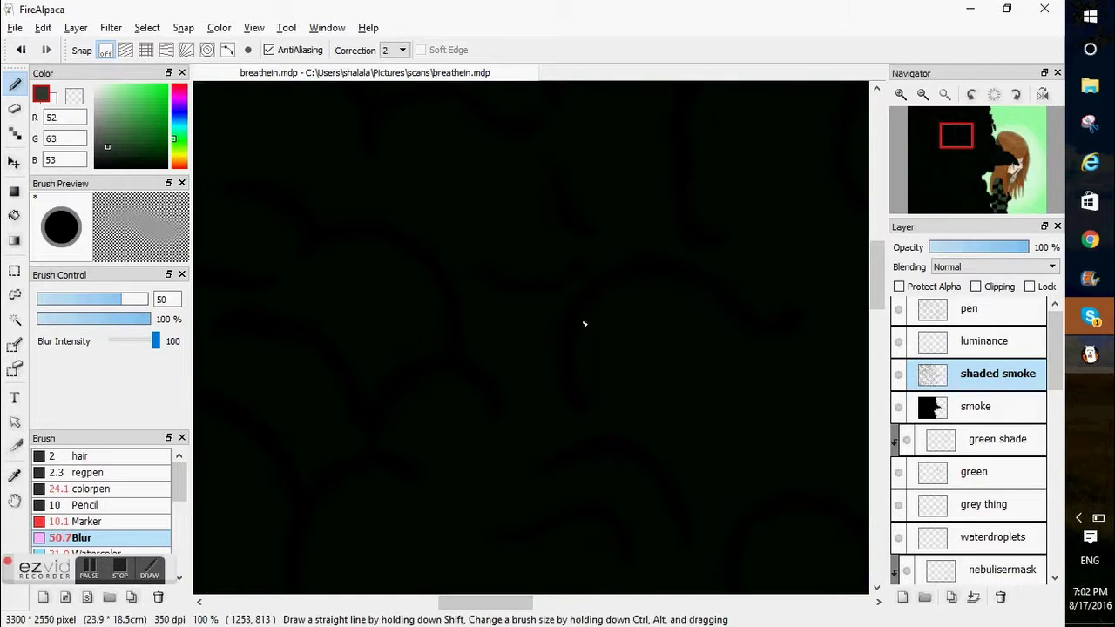
scroll(670, 383, up, 3)
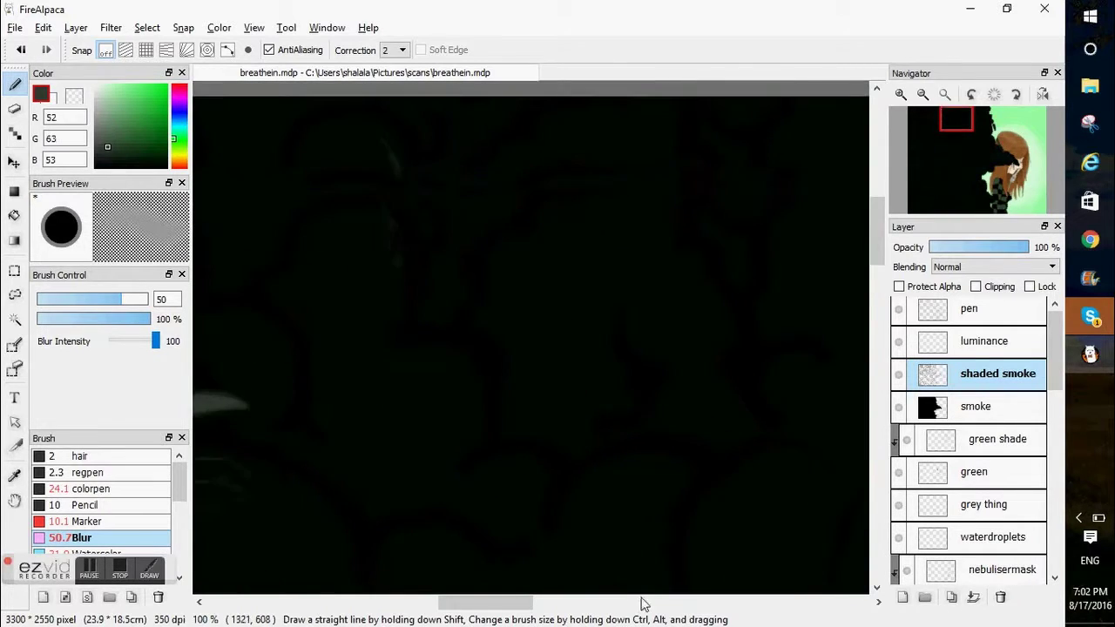
scroll(393, 285, left, 3)
scroll(447, 456, left, 3)
scroll(373, 485, up, 2)
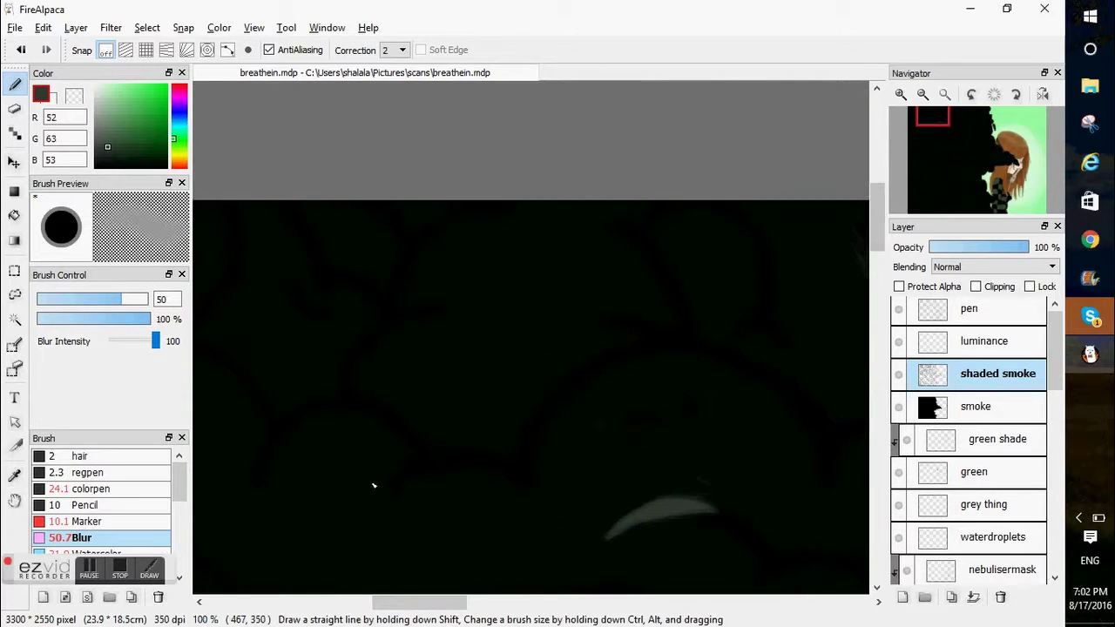
scroll(608, 276, left, 3)
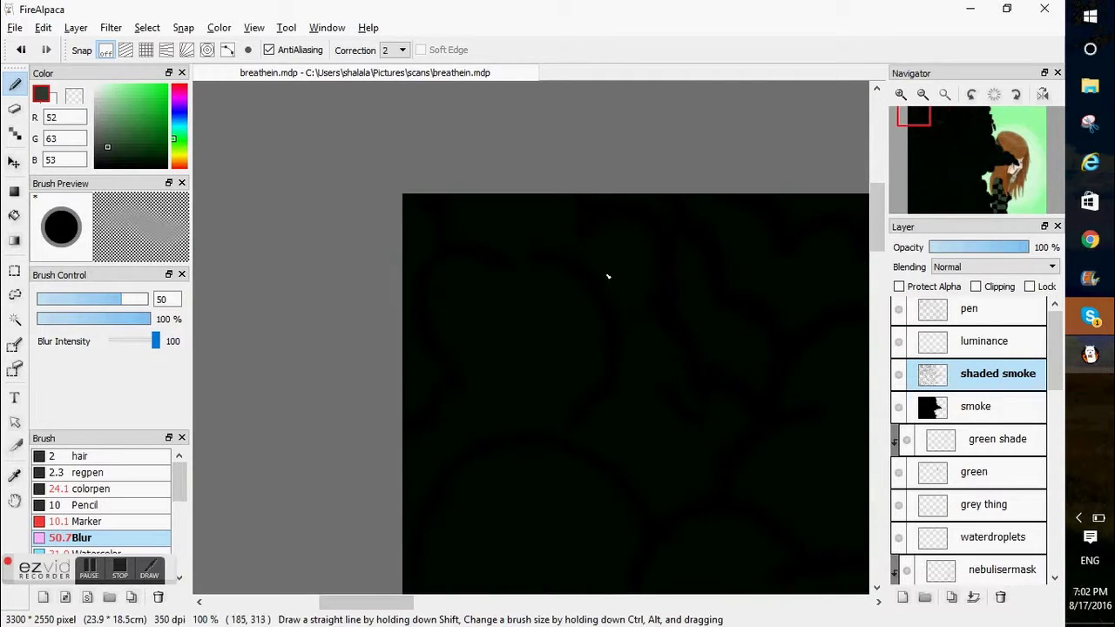
- Continue softening the shaded smoke layer's cloud lines with the Blur brush down the left part of the canvas
scroll(457, 259, down, 3)
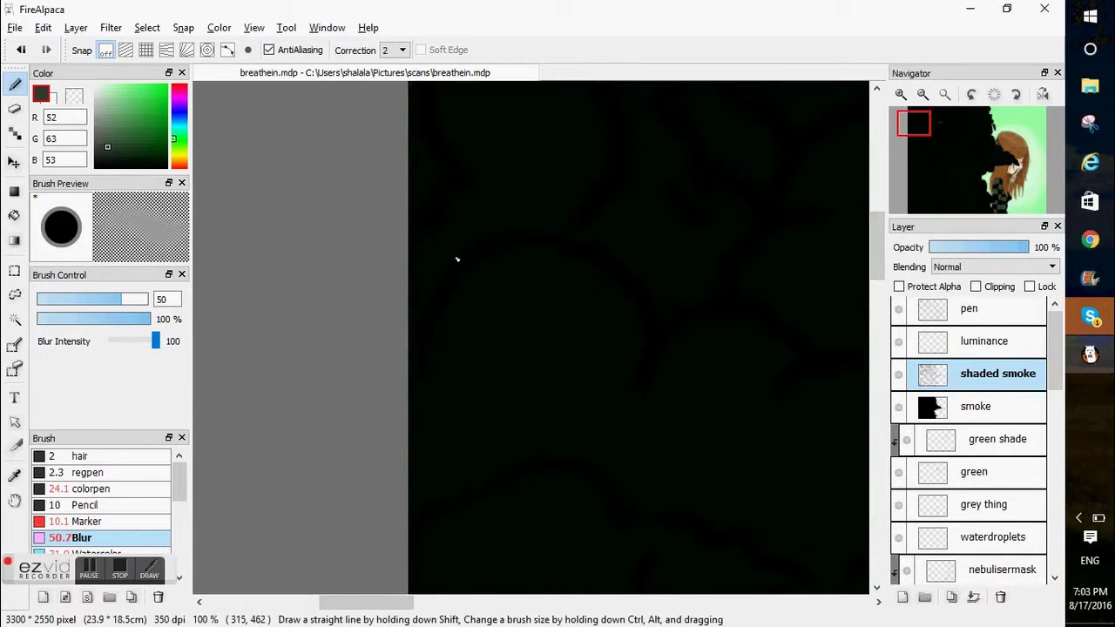
drag(879, 245, 881, 276)
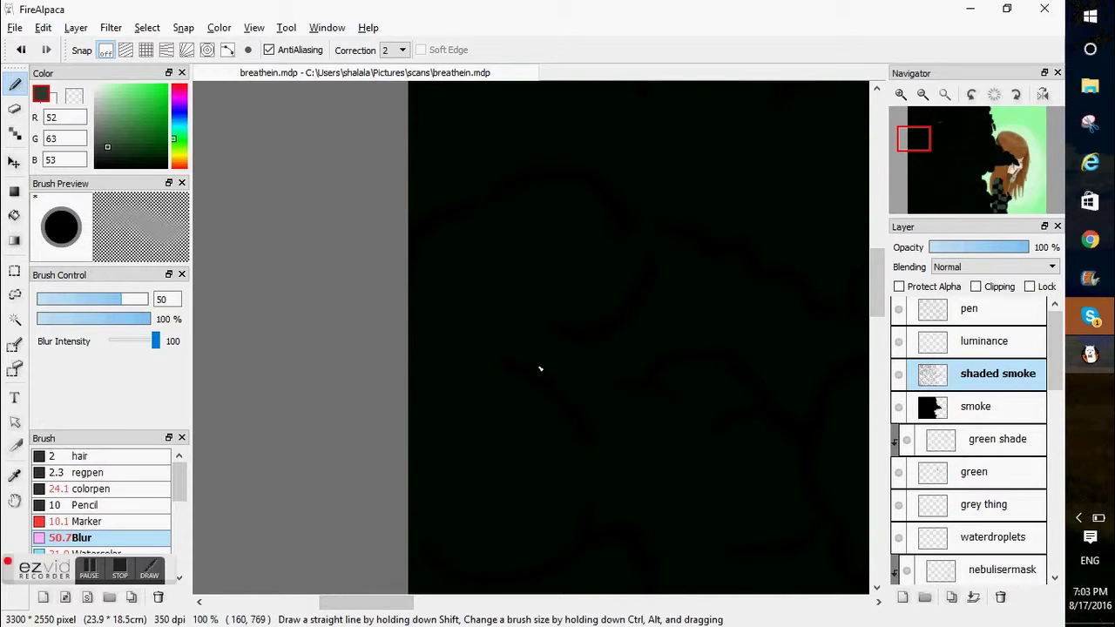
scroll(452, 407, right, 3)
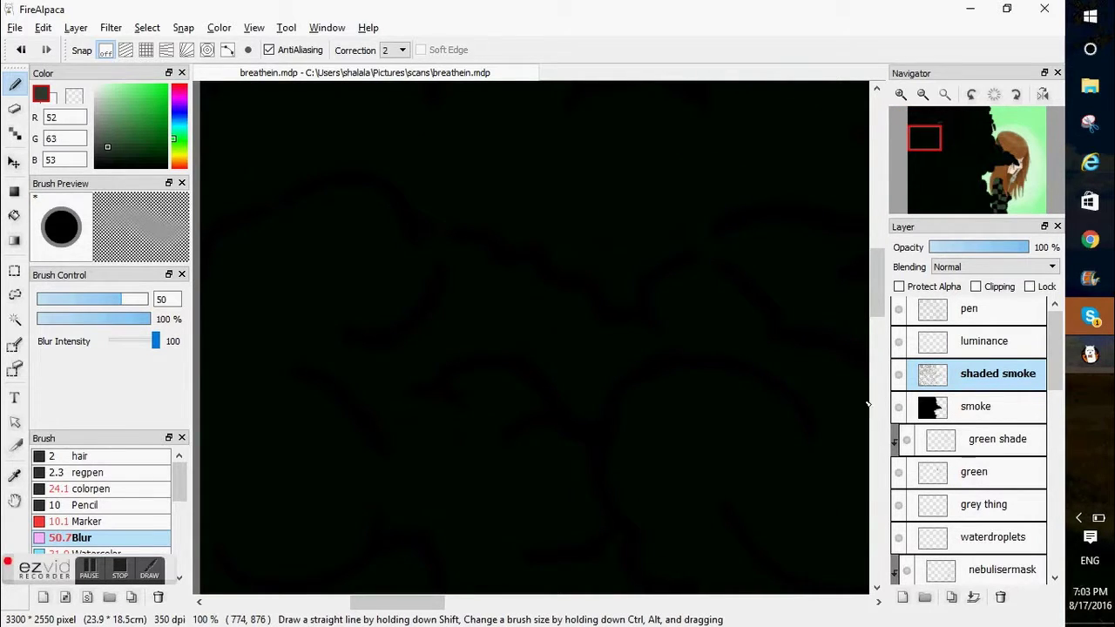
drag(877, 291, 878, 312)
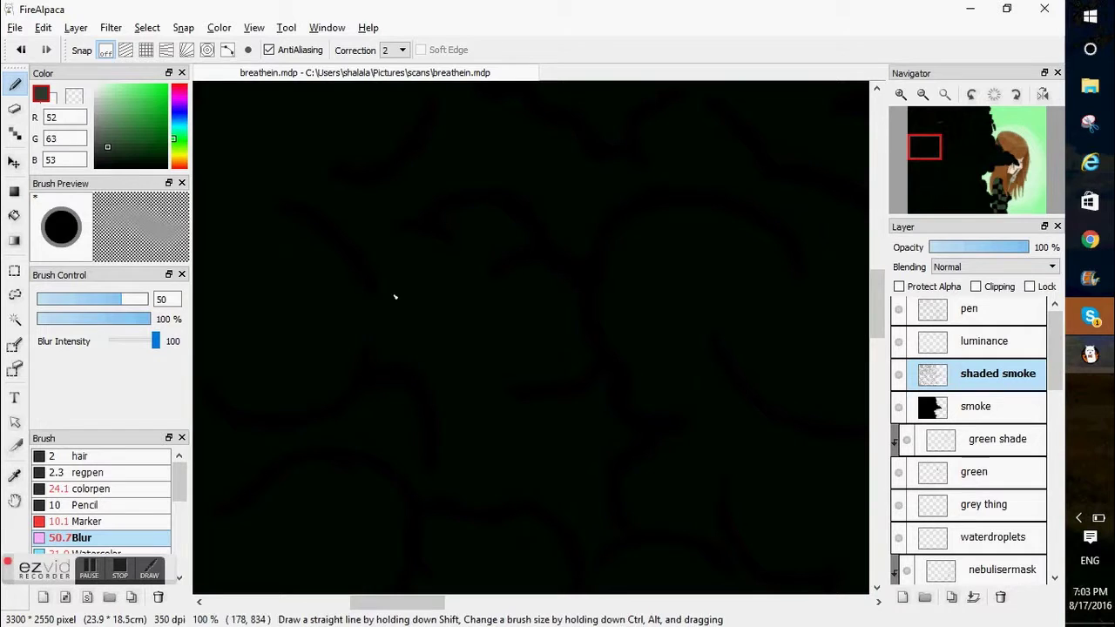
scroll(794, 354, down, 2)
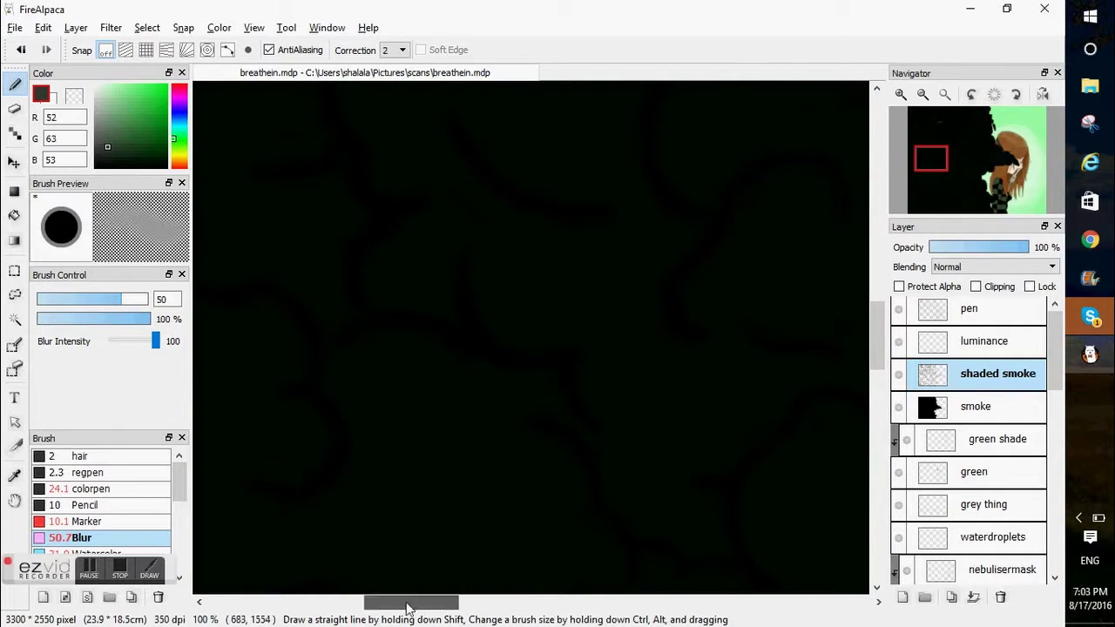
drag(406, 606, 378, 607)
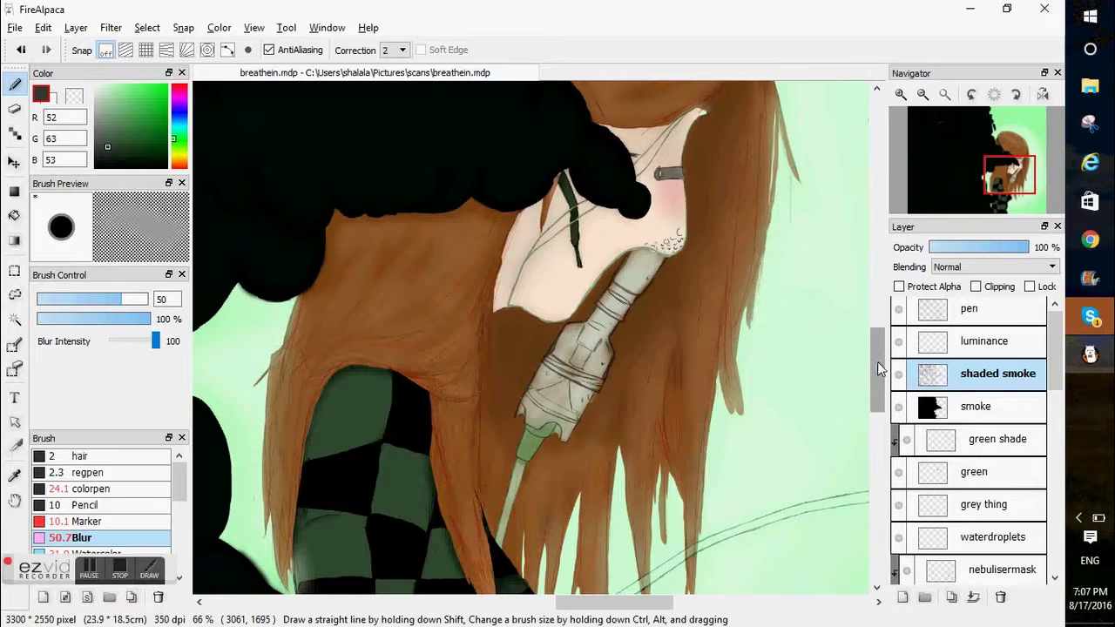
- Airbrush light green (RGB 152, 255, 162) highlights along the smoke's upper right edge on the luminance layer, using size 39 and 10% opacity
drag(877, 362, 873, 422)
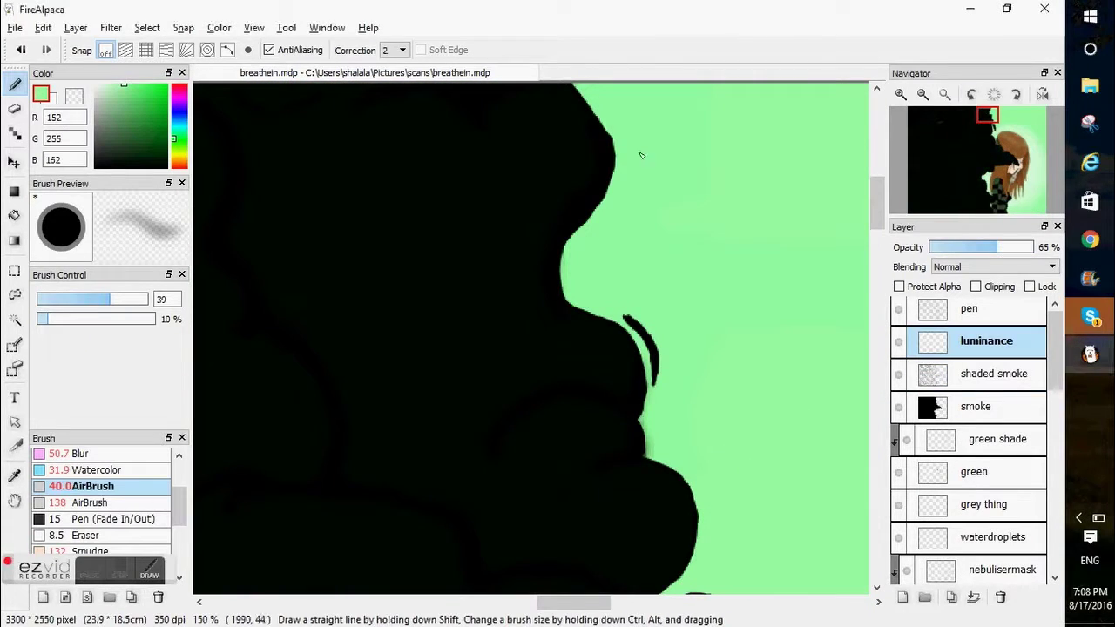
drag(556, 224, 659, 349)
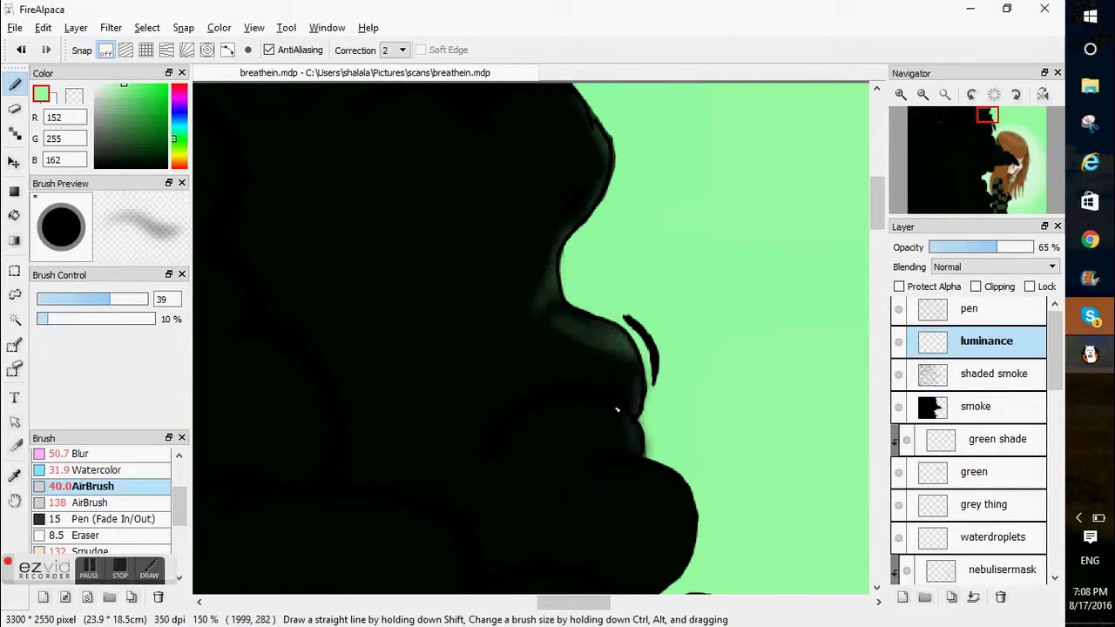
drag(877, 226, 878, 285)
drag(678, 197, 740, 416)
- Continue the light green airbrushed rim down the smoke's edge beside the figure, alternating between brush and eraser
drag(582, 603, 613, 602)
drag(442, 439, 547, 457)
key(e)
drag(880, 299, 880, 376)
key(b)
drag(233, 467, 317, 521)
drag(603, 603, 576, 603)
- Activate the pen layer and select the colorpen
click(975, 310)
scroll(156, 466, up, 2)
click(122, 471)
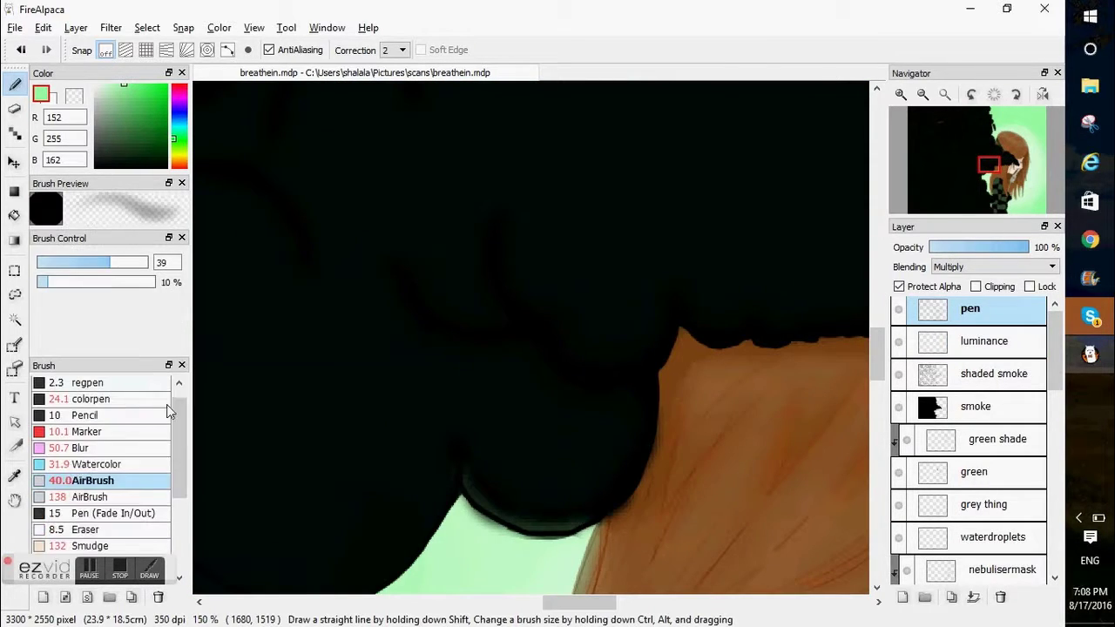
scroll(871, 456, down, 3)
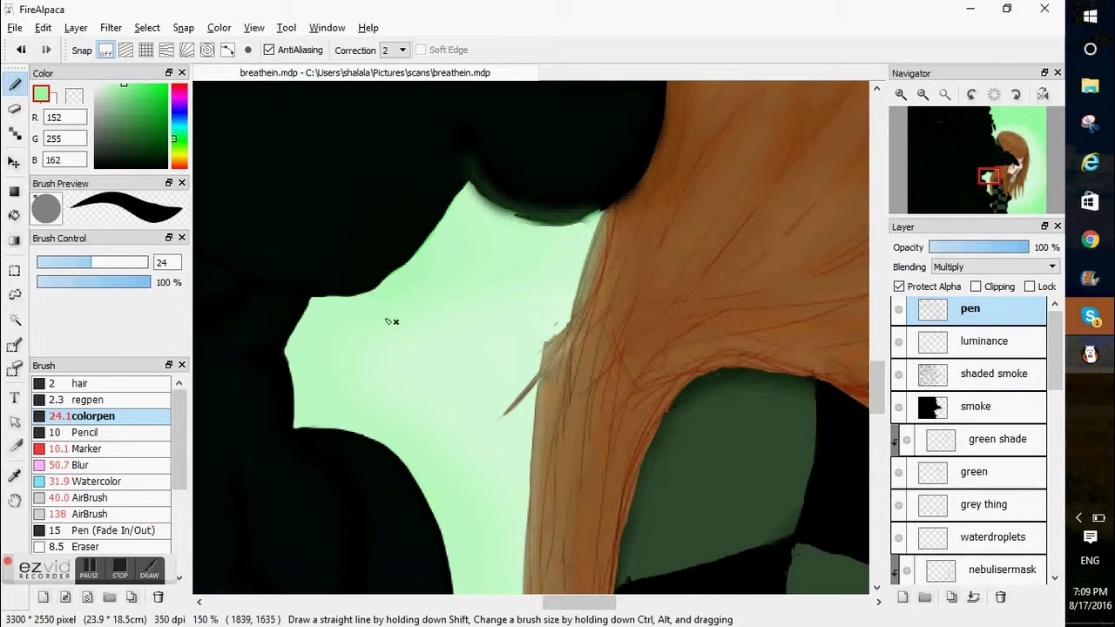
- Enlarge the AirBrush to about 80 and shade the smoke edges around the light green gap on the luminance layer at 65% opacity
click(140, 497)
click(129, 262)
click(953, 341)
click(996, 247)
drag(315, 296, 454, 194)
mouse_move(304, 435)
mouse_down()
mouse_move(343, 437)
mouse_move(444, 573)
mouse_up()
- Blur the luminance highlights across the smoke with the Blur brush at size 91
click(878, 462)
scroll(450, 266, down, 5)
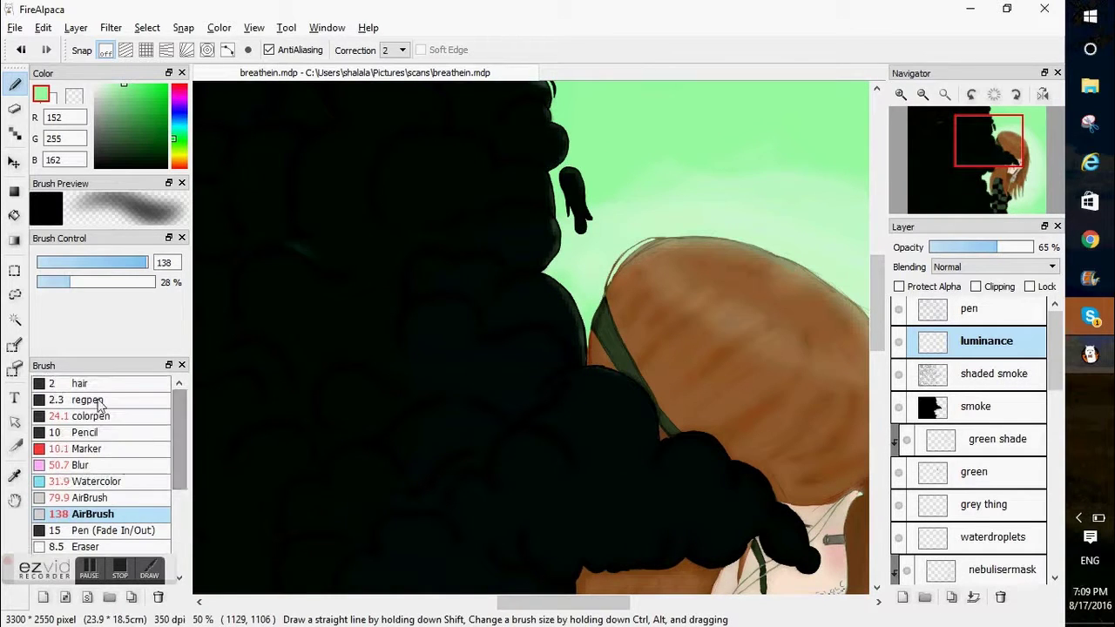
click(78, 465)
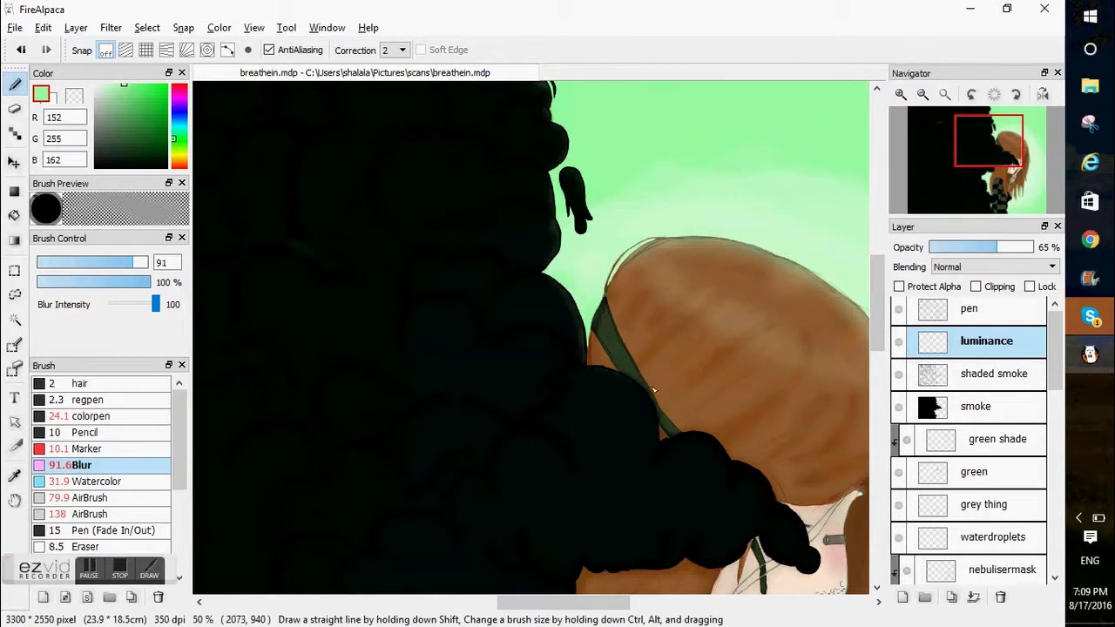
scroll(498, 246, down, 5)
scroll(485, 404, down, 5)
drag(877, 425, 791, 264)
drag(510, 604, 475, 612)
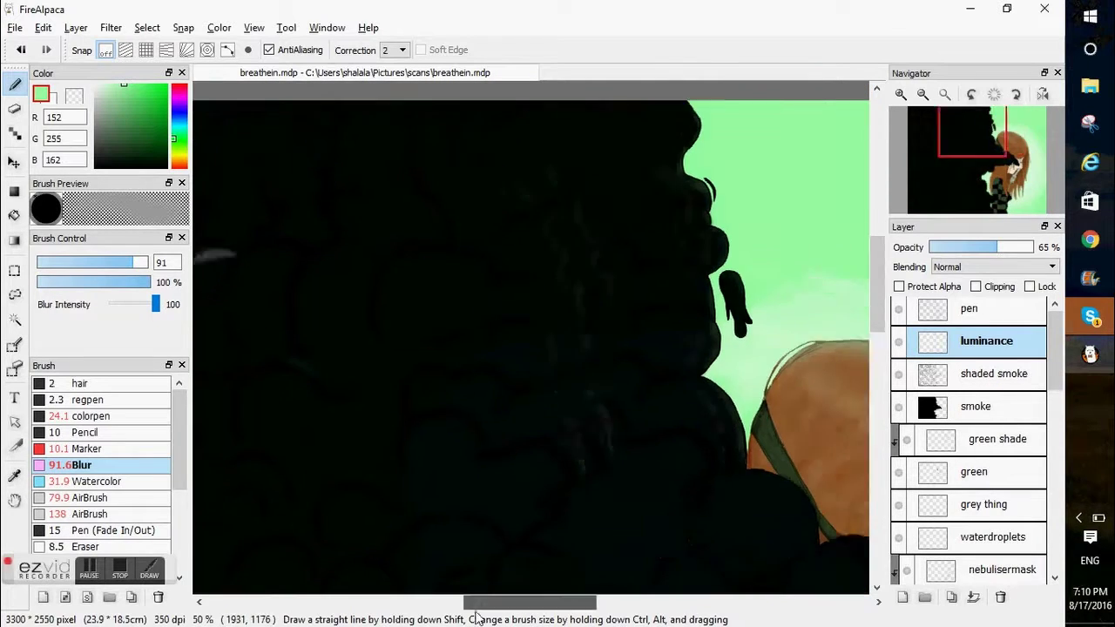
- Activate the shaded smoke layer and inspect the cloud shading at different zoom levels
click(922, 94)
click(997, 372)
click(897, 94)
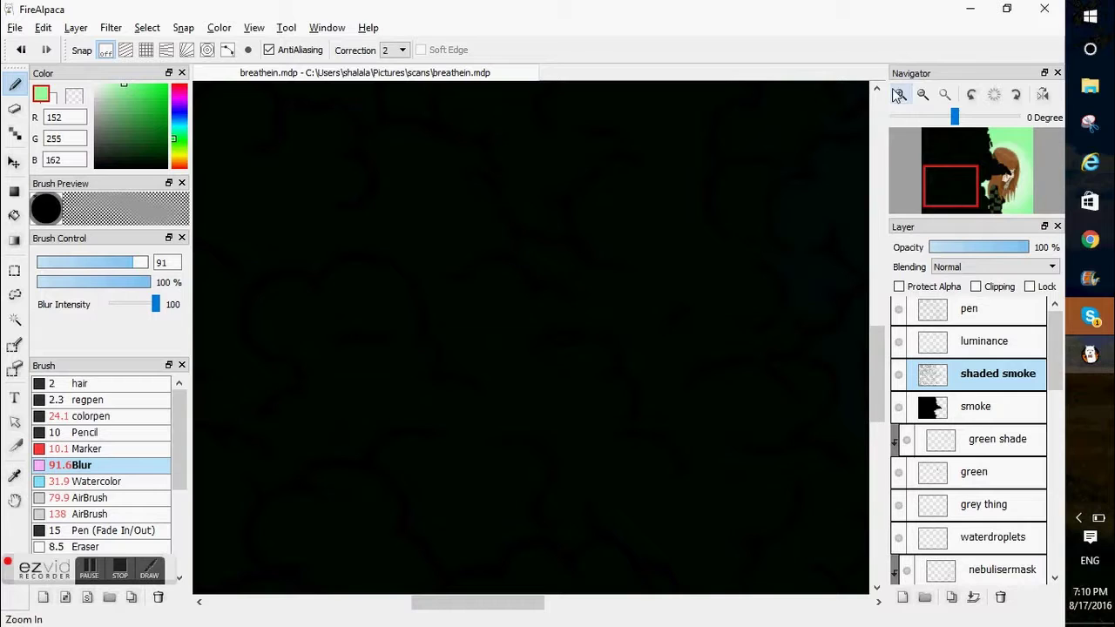
click(945, 94)
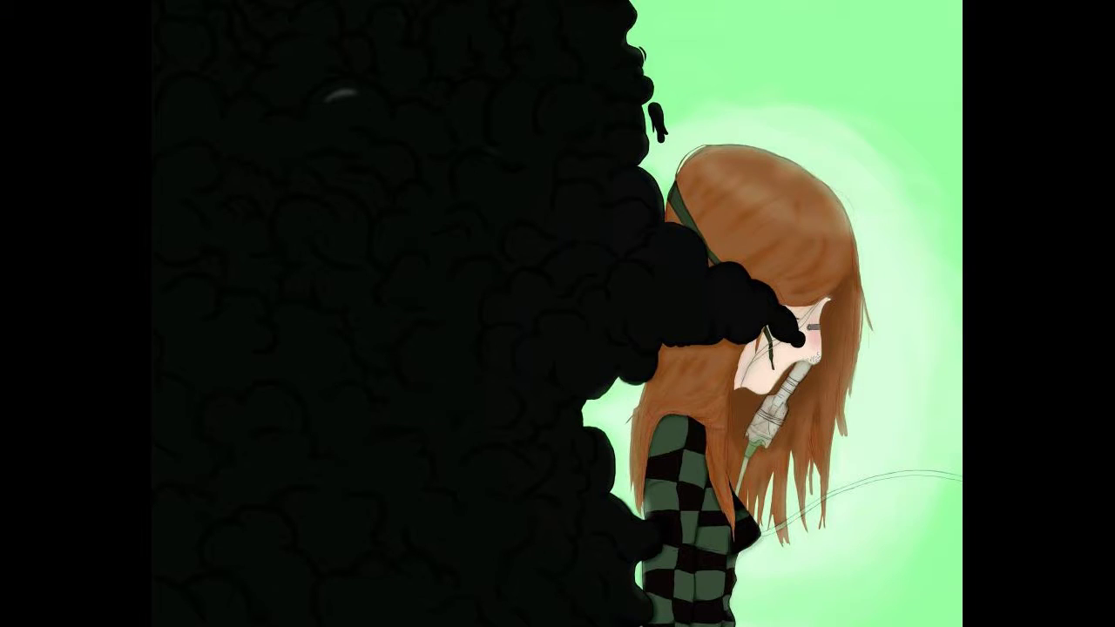